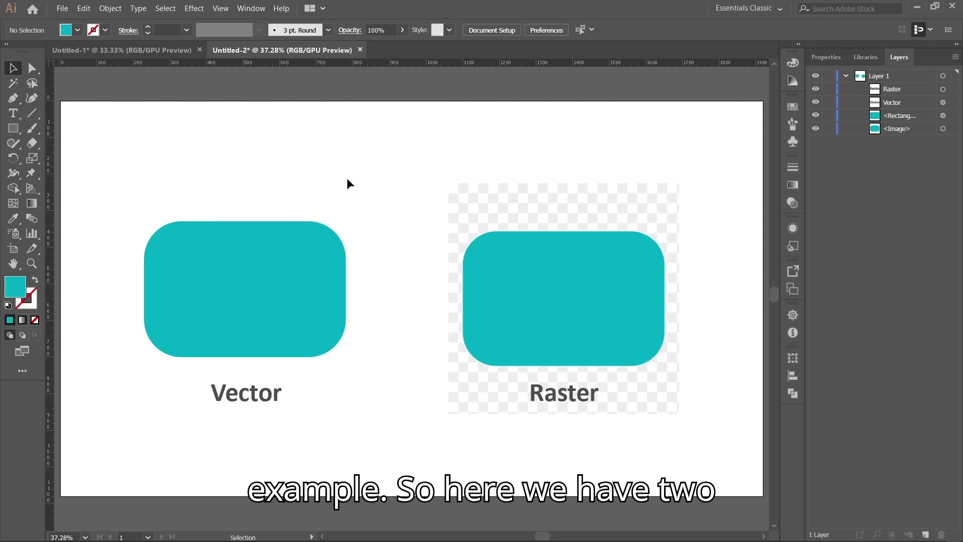
Select the raster image and examine the edge of its rounded corner at high magnification
{"action": "left_click", "coordinate": [255, 293]}
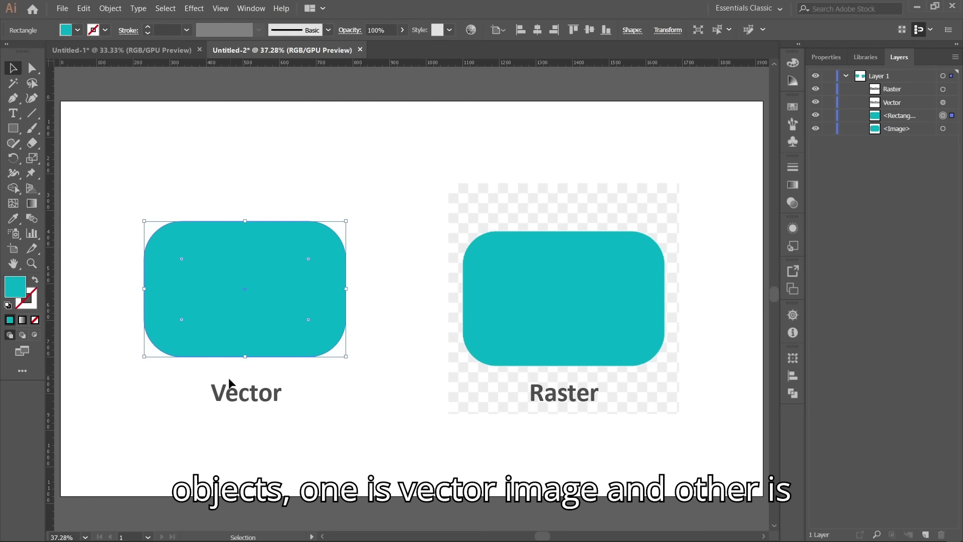
{"action": "left_click", "coordinate": [551, 317]}
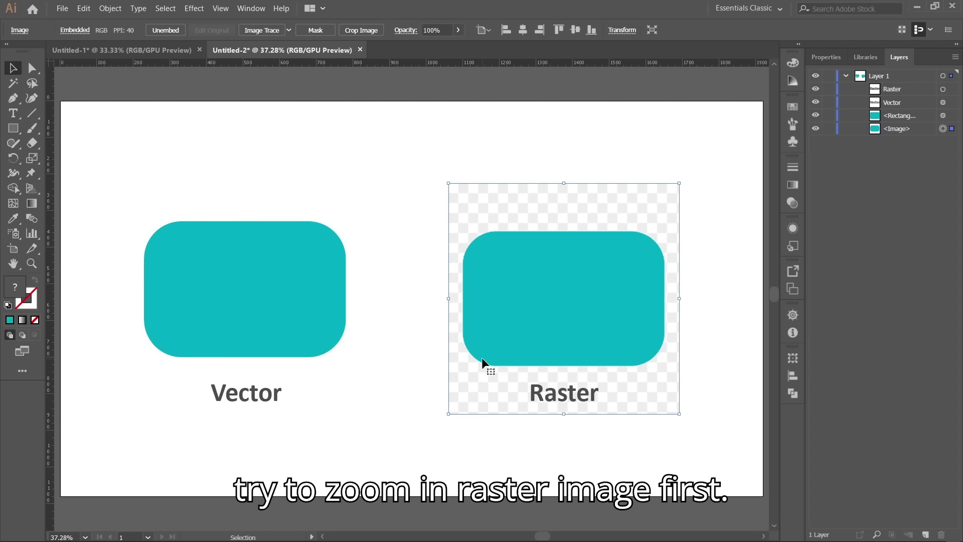
{"action": "scroll", "coordinate": [481, 358], "scroll_direction": "up", "scroll_amount": 8}
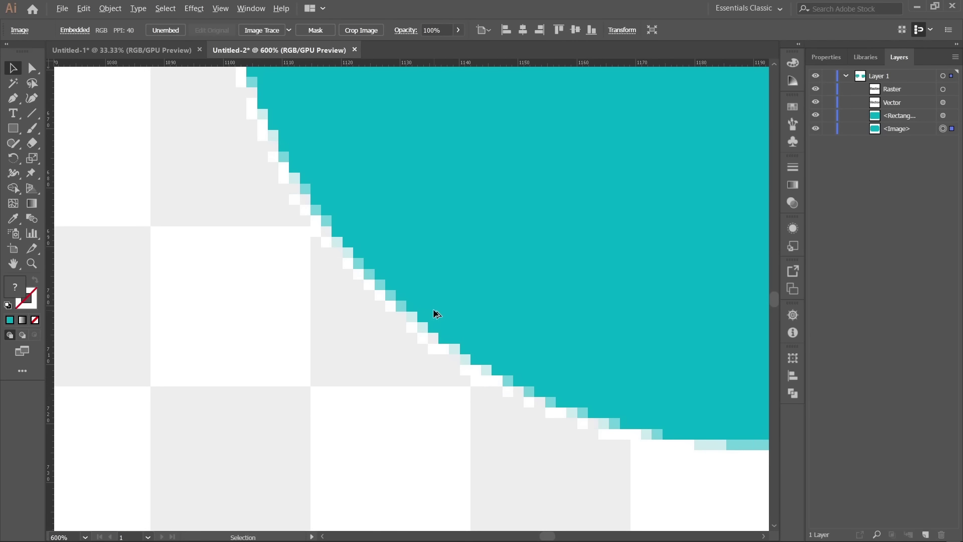
{"action": "scroll", "coordinate": [435, 313], "scroll_direction": "up", "scroll_amount": 1}
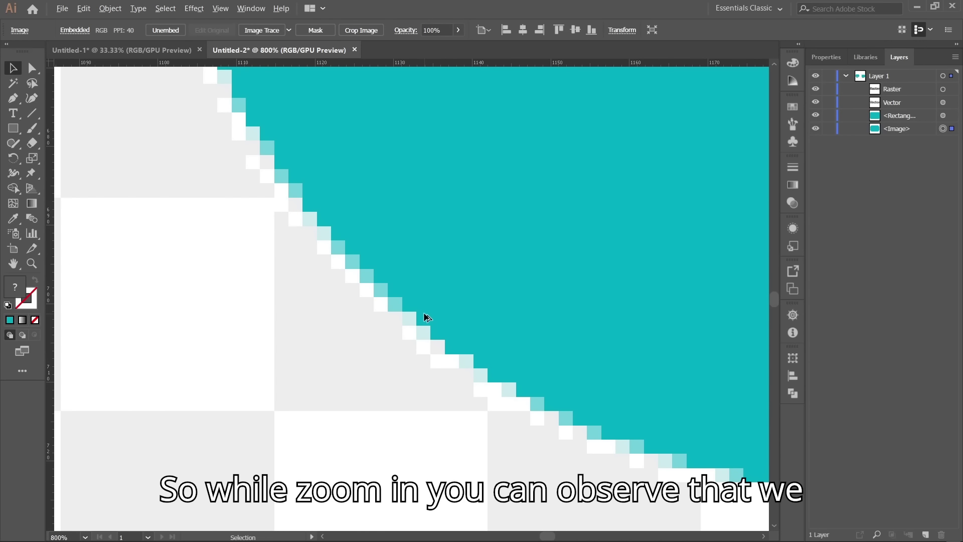
{"action": "scroll", "coordinate": [426, 317], "scroll_direction": "up", "scroll_amount": 1}
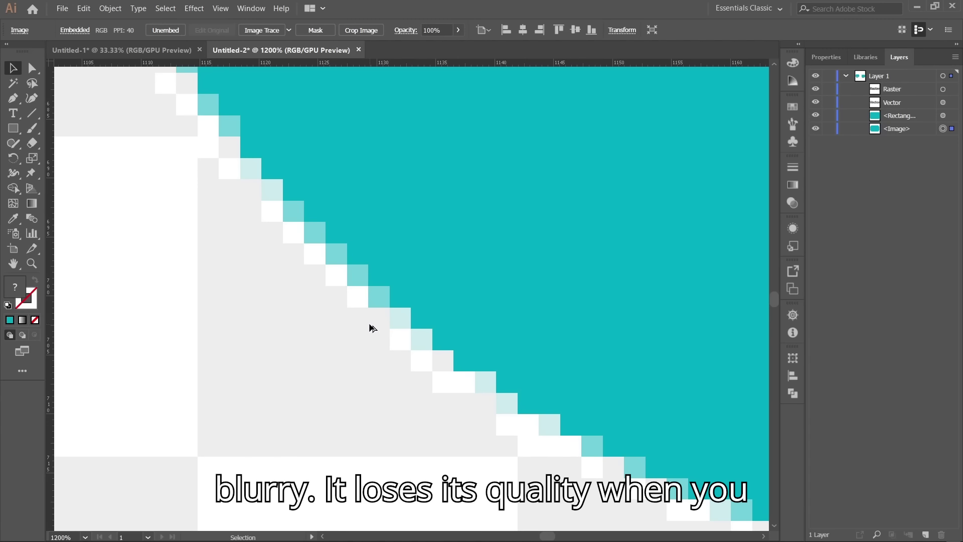
{"action": "scroll", "coordinate": [370, 326], "scroll_direction": "up", "scroll_amount": 2}
{"action": "scroll", "coordinate": [372, 329], "scroll_direction": "down", "scroll_amount": 10}
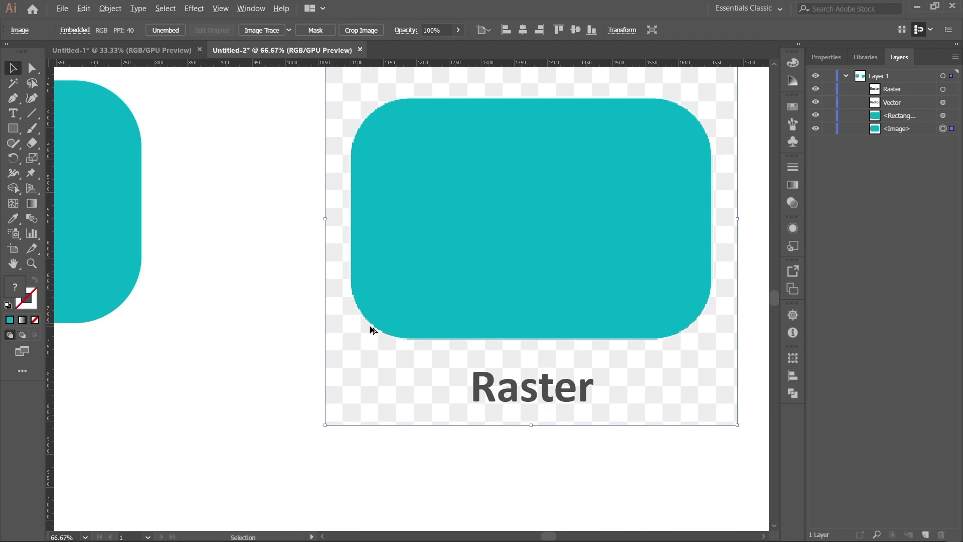
{"action": "scroll", "coordinate": [370, 327], "scroll_direction": "down", "scroll_amount": 2}
Examine the rounded corner edge of the vector rectangle at magnifications up to 64000%
{"action": "left_click_drag", "start_coordinate": [170, 290], "coordinate": [445, 286]}
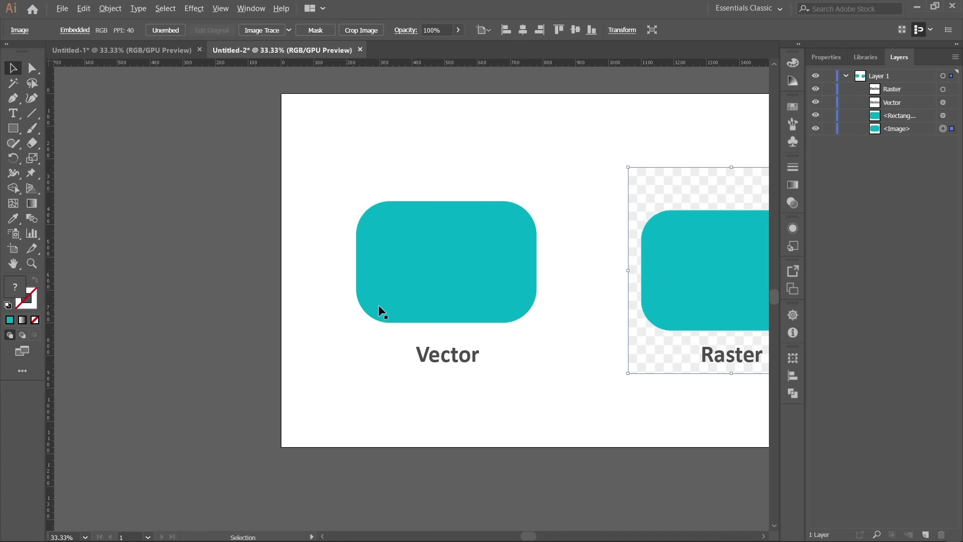
{"action": "scroll", "coordinate": [354, 322], "scroll_direction": "up", "scroll_amount": 5}
{"action": "scroll", "coordinate": [355, 326], "scroll_direction": "down", "scroll_amount": 5}
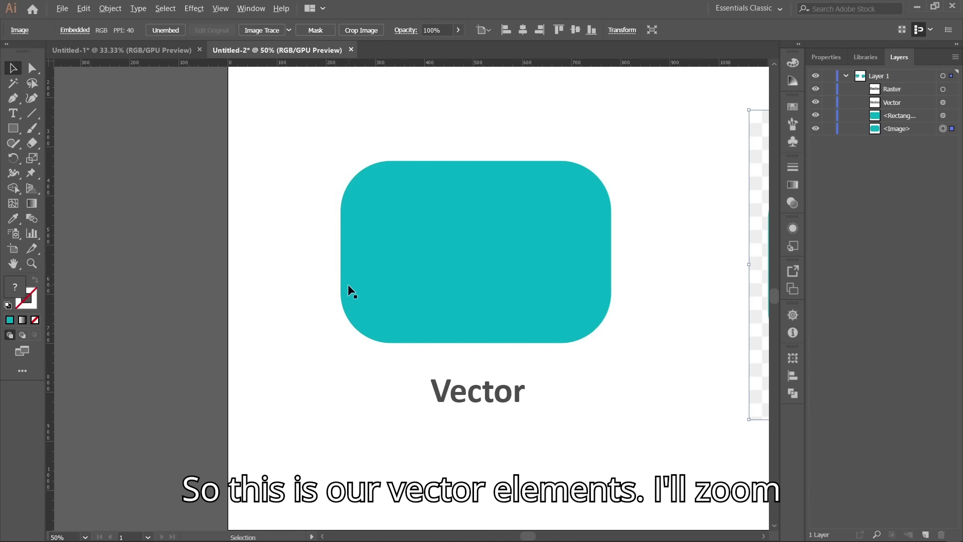
{"action": "scroll", "coordinate": [352, 327], "scroll_direction": "up", "scroll_amount": 4}
{"action": "scroll", "coordinate": [376, 308], "scroll_direction": "up", "scroll_amount": 7}
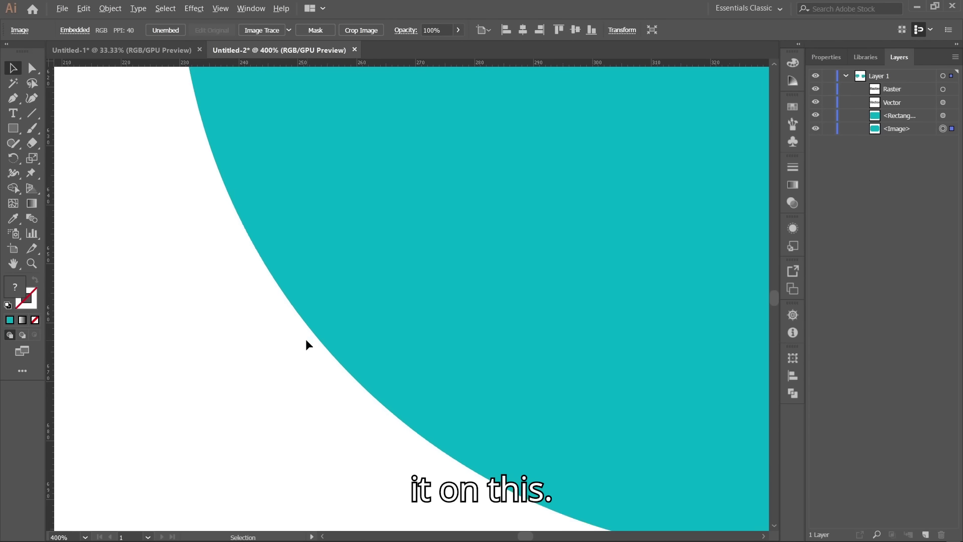
{"action": "scroll", "coordinate": [364, 309], "scroll_direction": "up", "scroll_amount": 8}
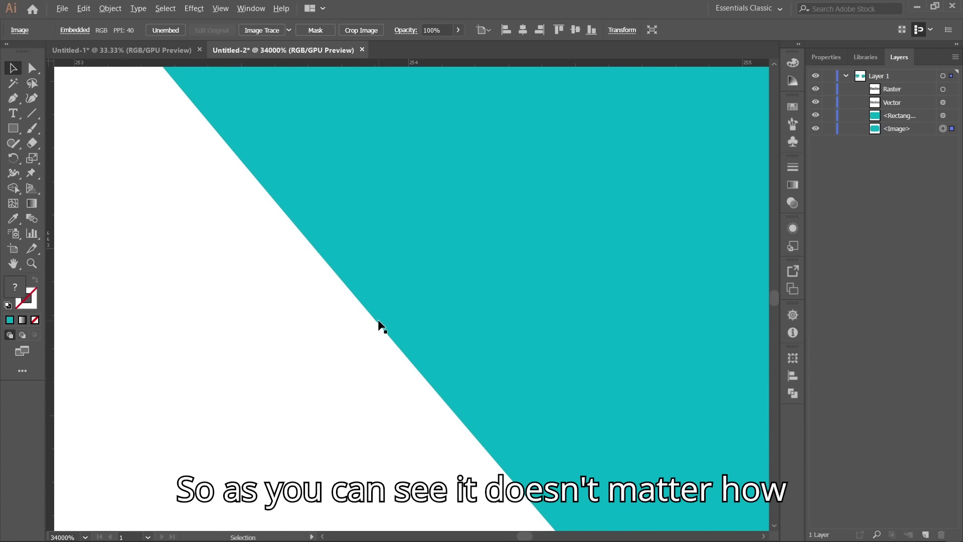
{"action": "scroll", "coordinate": [381, 327], "scroll_direction": "up", "scroll_amount": 1}
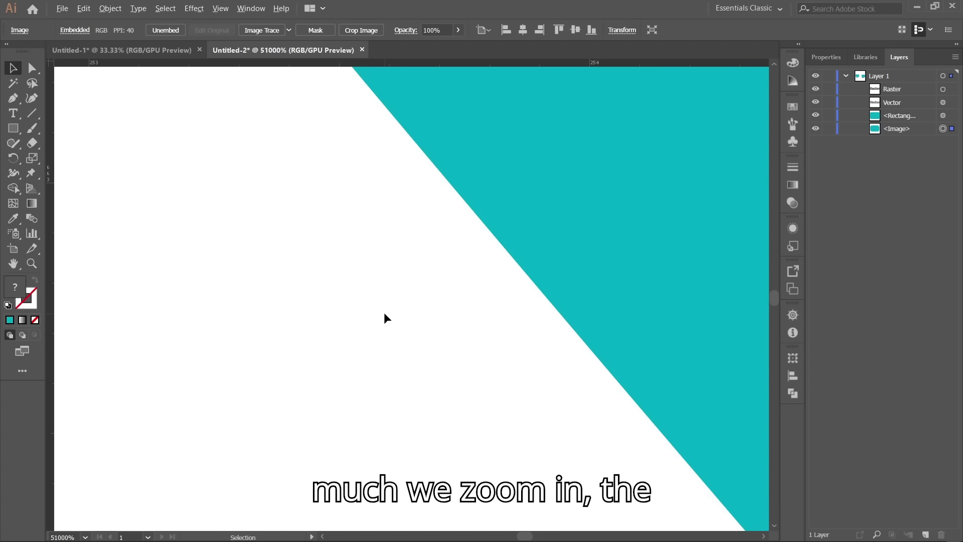
{"action": "scroll", "coordinate": [344, 323], "scroll_direction": "up", "scroll_amount": 1}
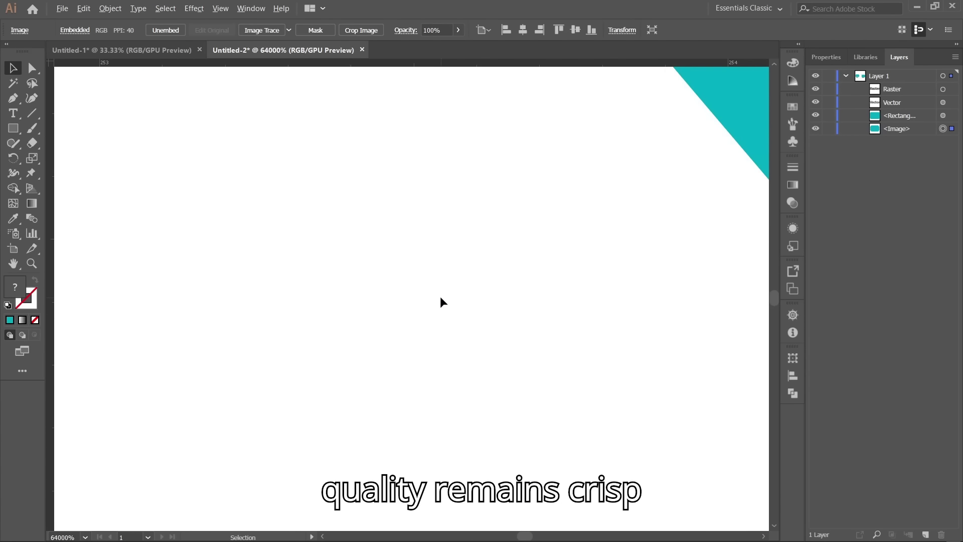
{"action": "left_click_drag", "start_coordinate": [574, 225], "coordinate": [162, 388]}
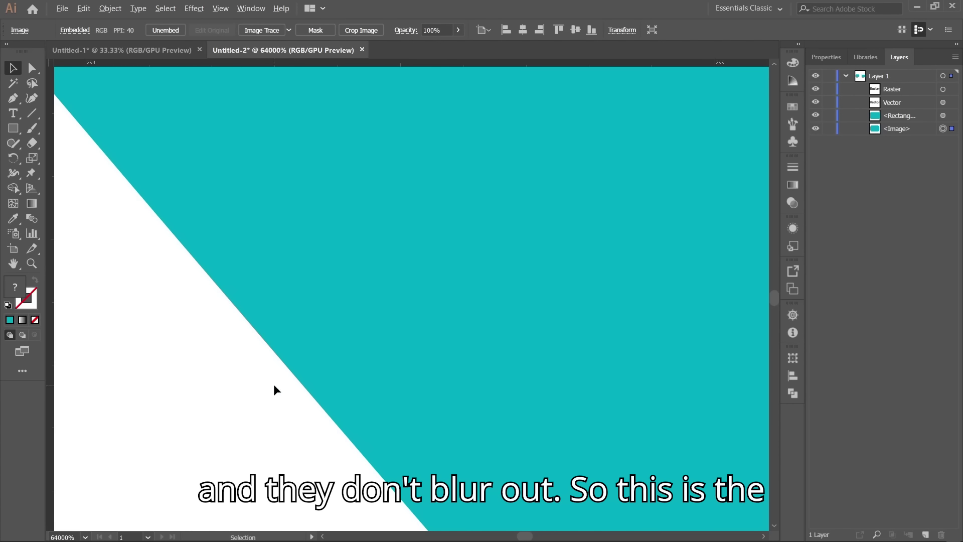
{"action": "scroll", "coordinate": [273, 384], "scroll_direction": "down", "scroll_amount": 5}
{"action": "scroll", "coordinate": [273, 382], "scroll_direction": "down", "scroll_amount": 2}
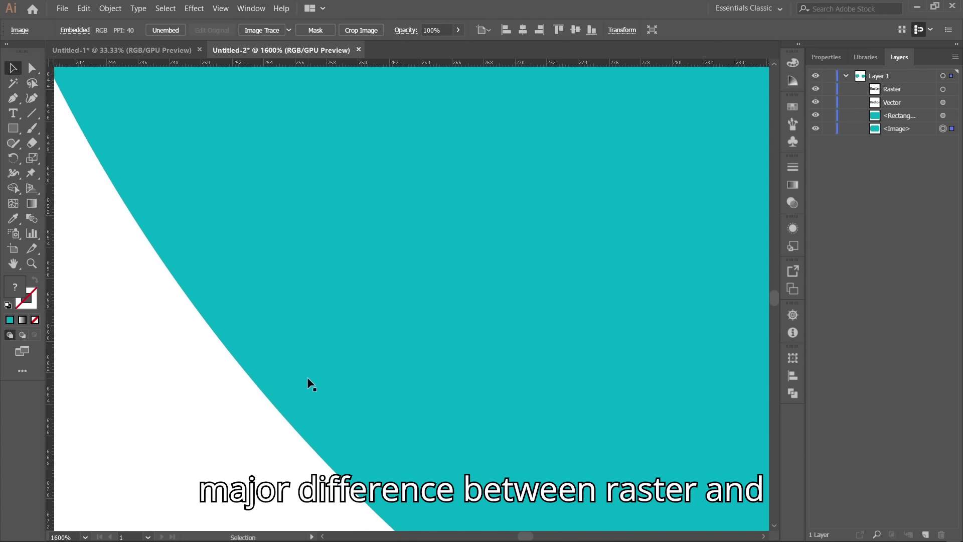
{"action": "scroll", "coordinate": [335, 376], "scroll_direction": "down", "scroll_amount": 7}
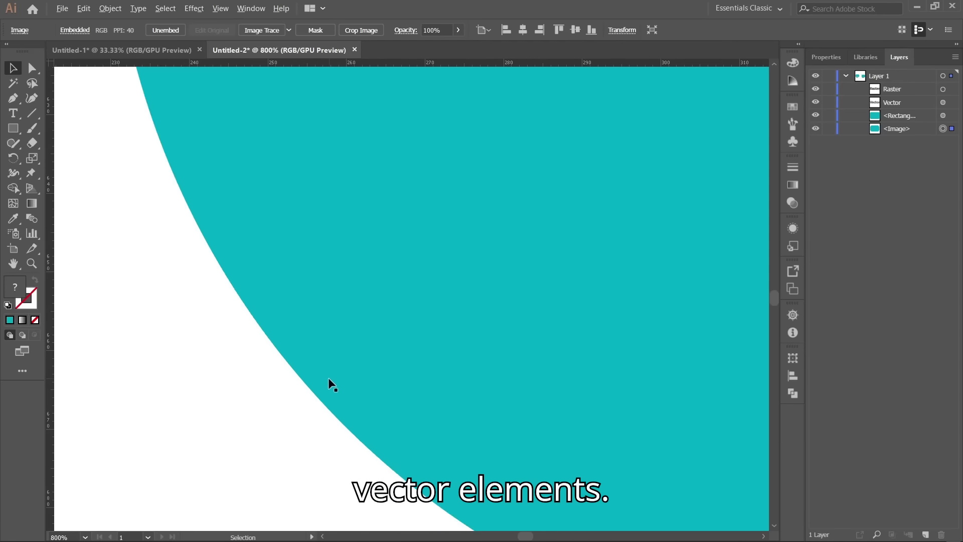
{"action": "scroll", "coordinate": [290, 312], "scroll_direction": "right", "scroll_amount": 5}
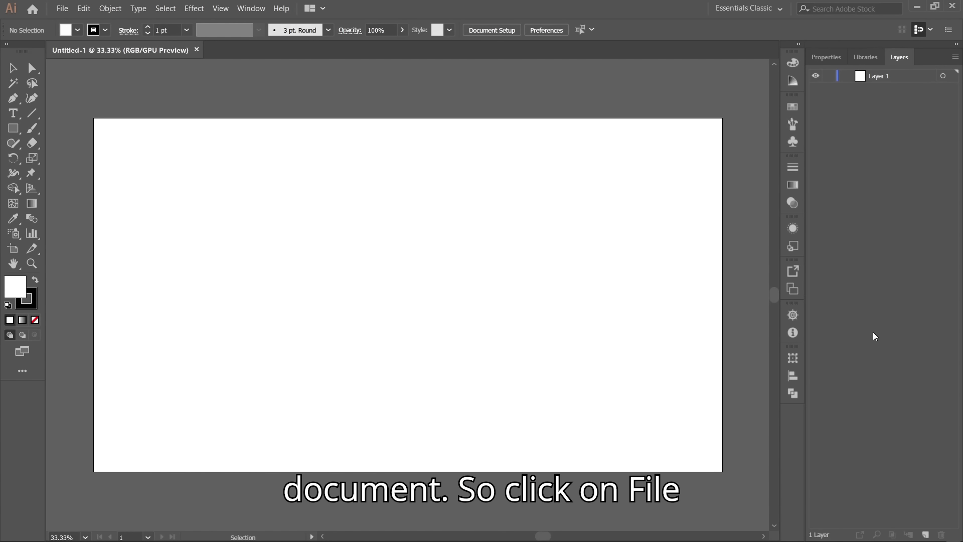
Start a new document and move its setup dialog slightly higher over the workspace
{"action": "left_click", "coordinate": [58, 9]}
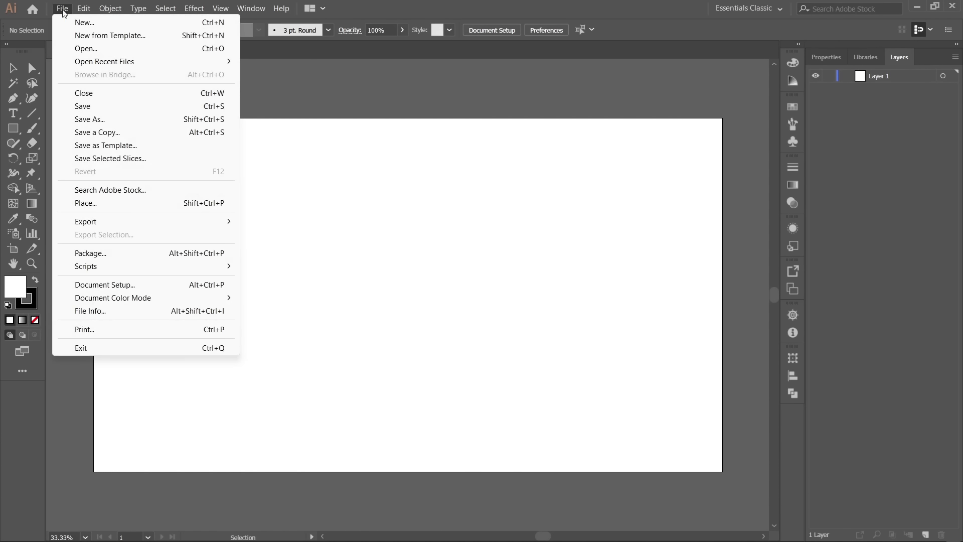
{"action": "left_click", "coordinate": [101, 23]}
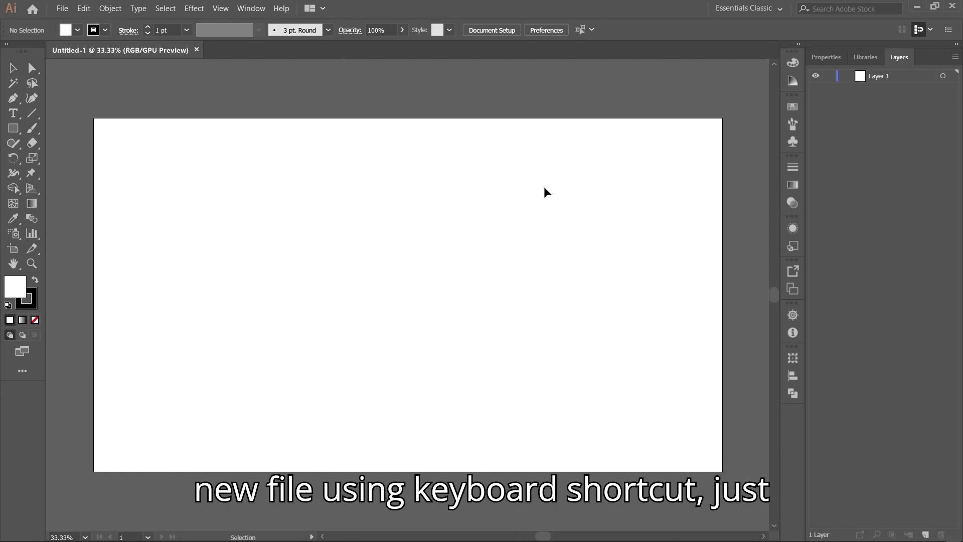
{"action": "key", "text": "ctrl"}
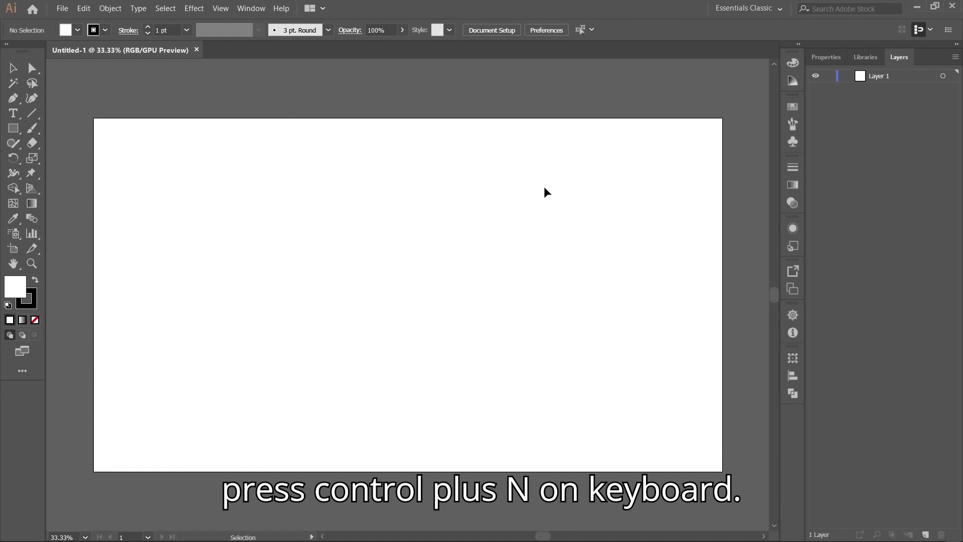
{"action": "key", "text": "ctrl+n"}
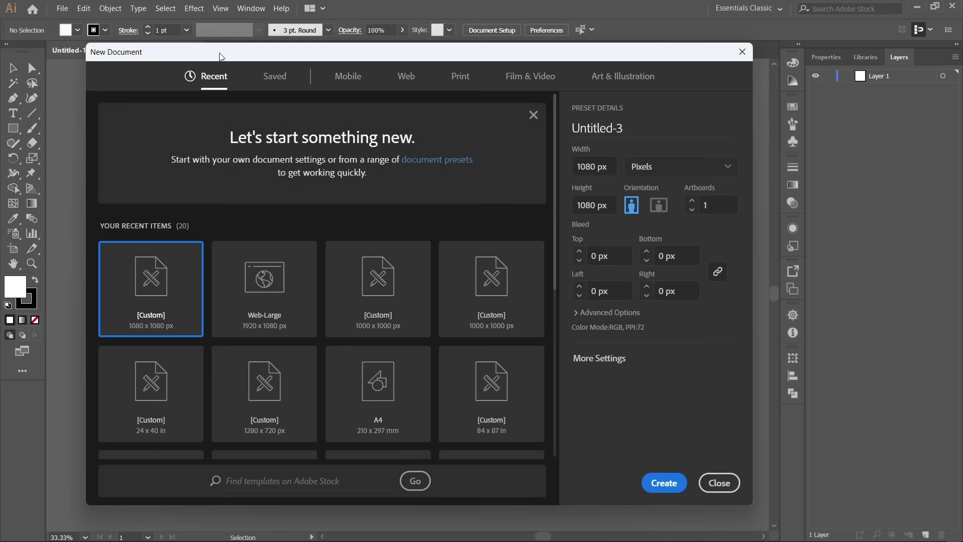
{"action": "mouse_move", "coordinate": [219, 53]}
{"action": "left_mouse_down"}
{"action": "mouse_move", "coordinate": [211, 38]}
{"action": "mouse_move", "coordinate": [227, 44]}
{"action": "left_mouse_up"}
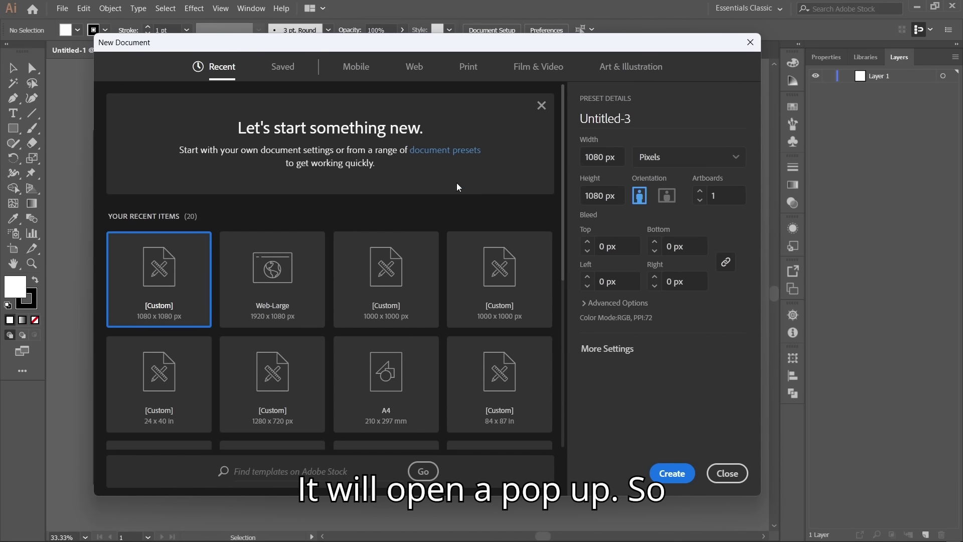
Name the new document "Test File"
{"action": "left_click", "coordinate": [656, 122]}
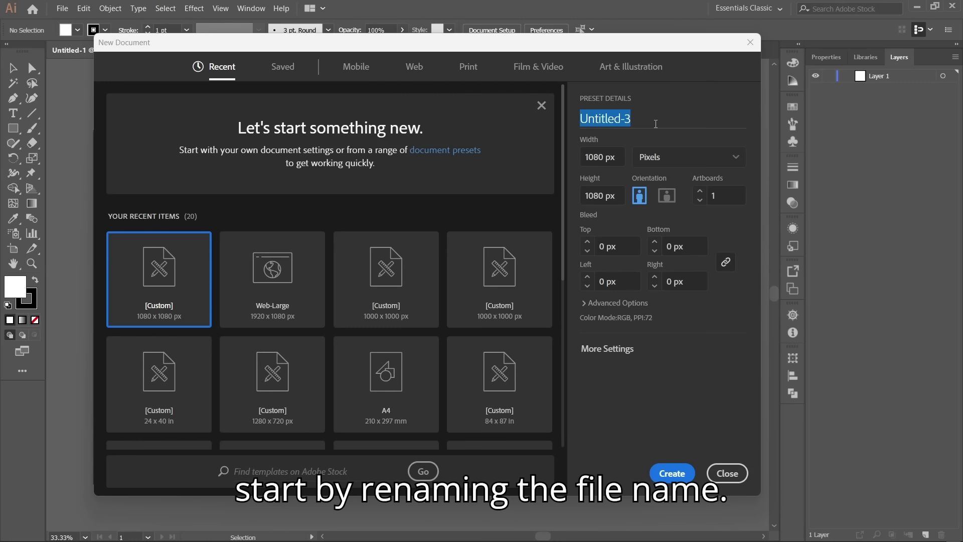
{"action": "key", "text": "Caps_Lock"}
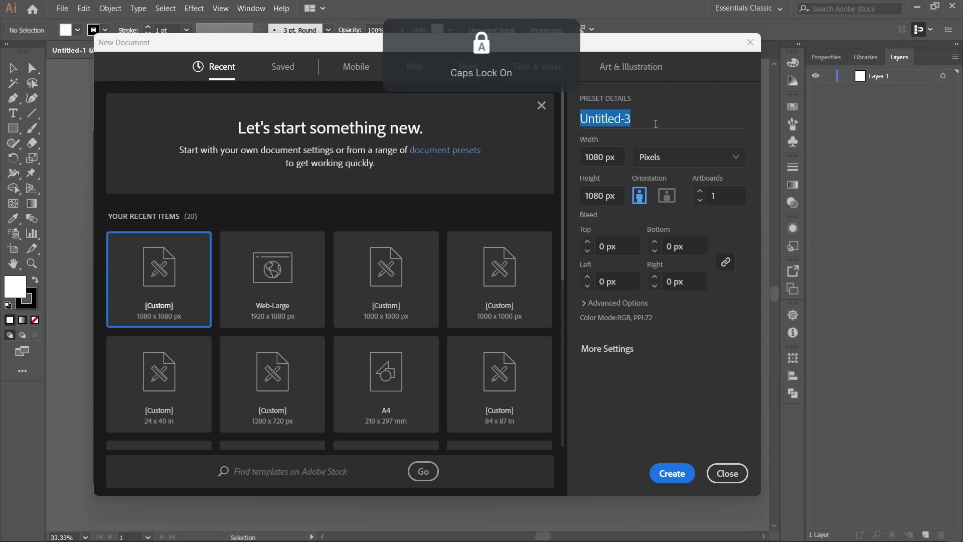
{"action": "key", "text": "Caps_Lock"}
{"action": "type", "text": "Test"}
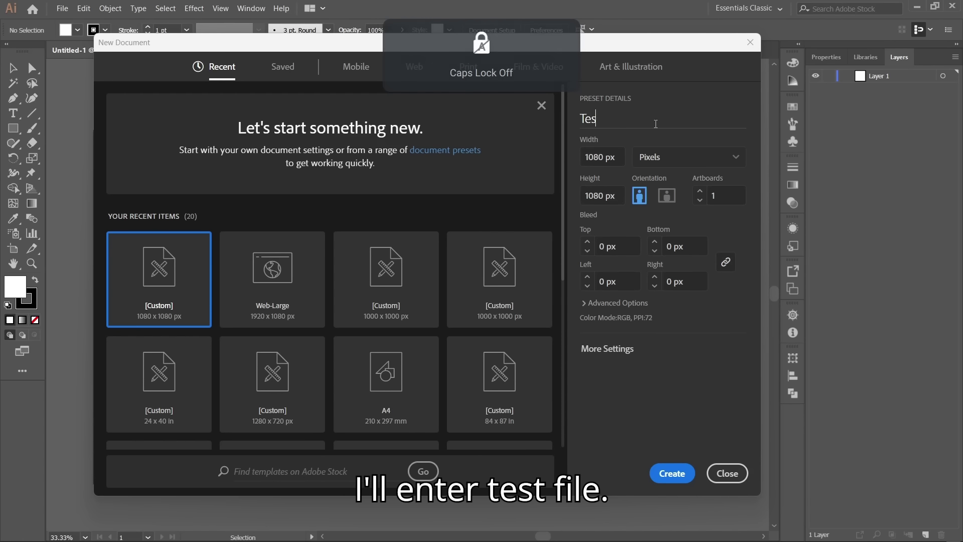
{"action": "key", "text": "Caps_Lock"}
{"action": "type", "text": "F"}
{"action": "key", "text": "Caps_Lock"}
{"action": "type", "text": "ile"}
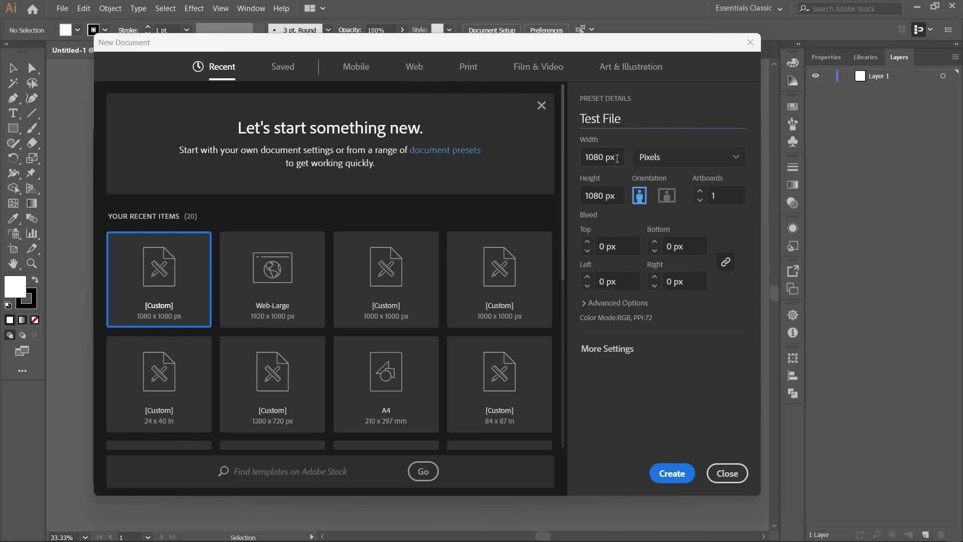
Specify a 1080 px by 1080 px document measured in Pixels with 1 artboard
{"action": "key", "text": "Tab"}
{"action": "key", "text": "Tab"}
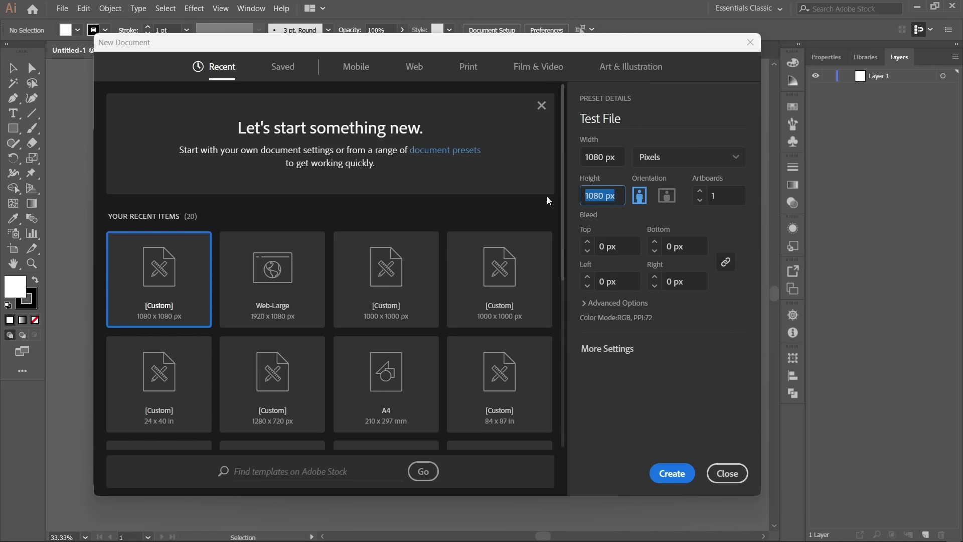
{"action": "key", "text": "shift+Tab"}
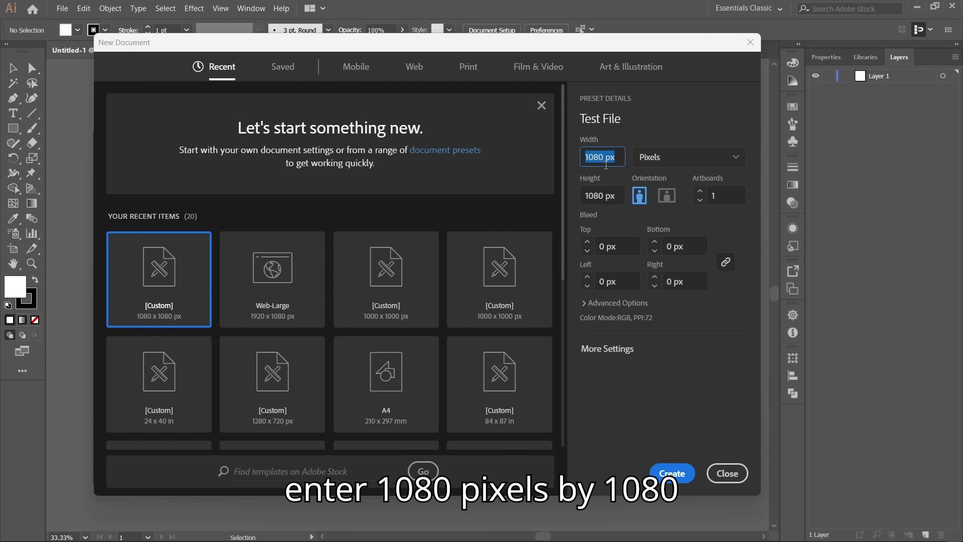
{"action": "left_click", "coordinate": [617, 196]}
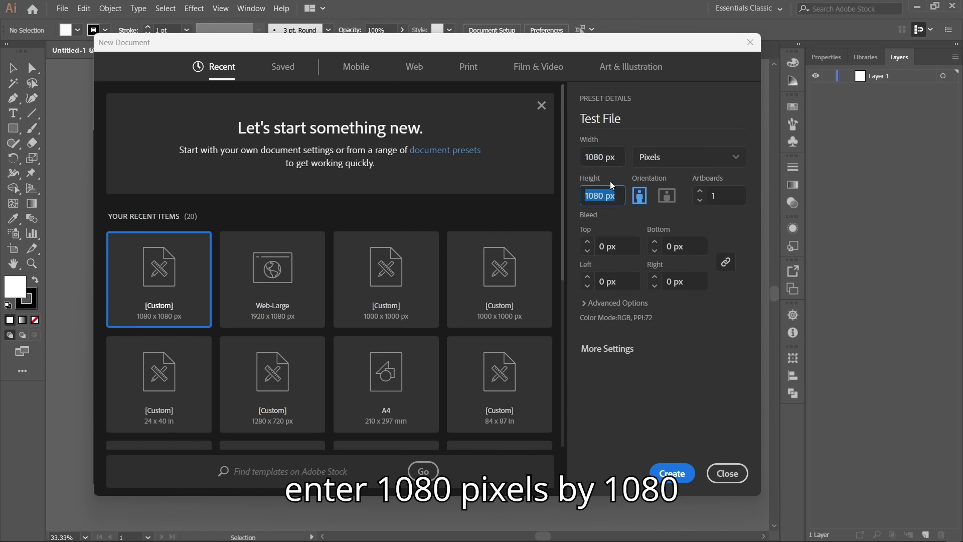
{"action": "left_click", "coordinate": [679, 165]}
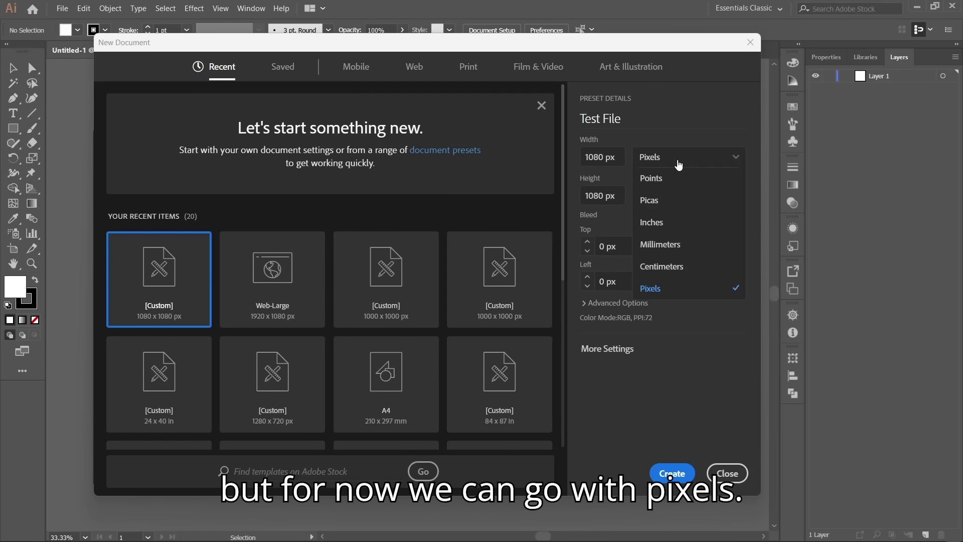
{"action": "left_click", "coordinate": [668, 286]}
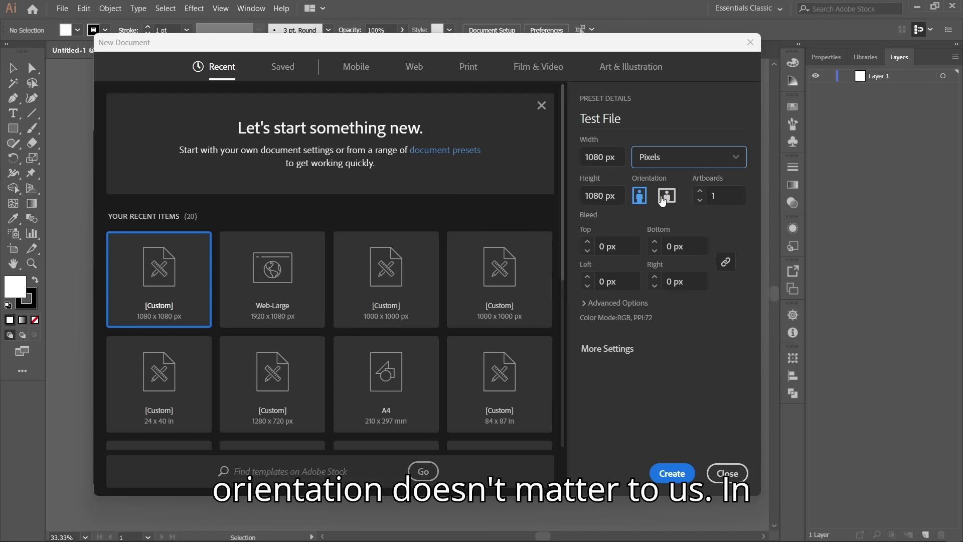
{"action": "double_click", "coordinate": [716, 195]}
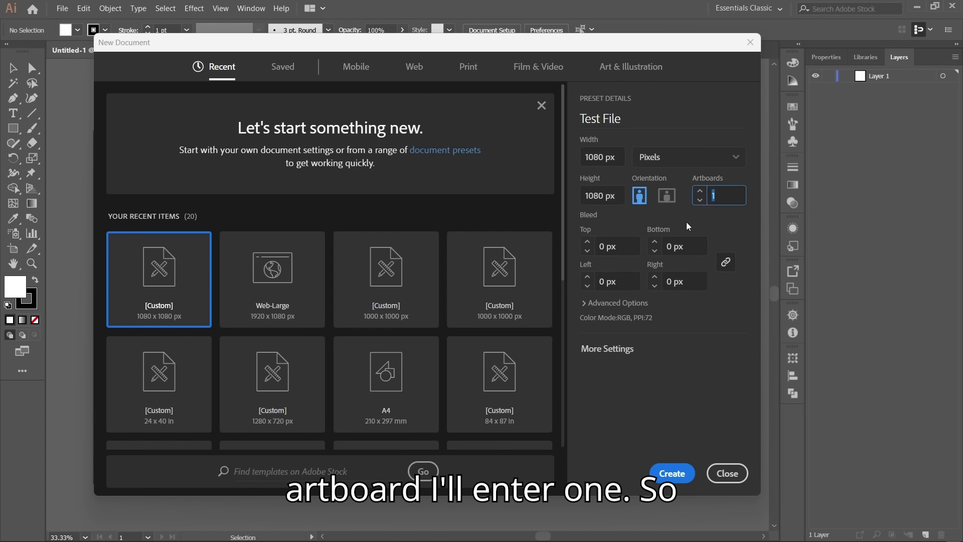
{"action": "left_click", "coordinate": [605, 209]}
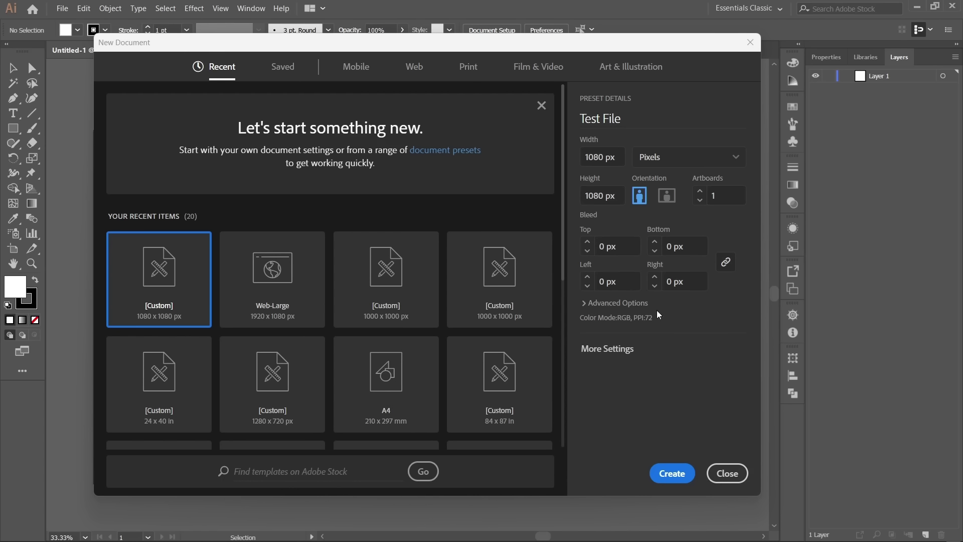
Expand the new document's advanced options and keep RGB Color as the color mode
{"action": "left_click", "coordinate": [600, 305]}
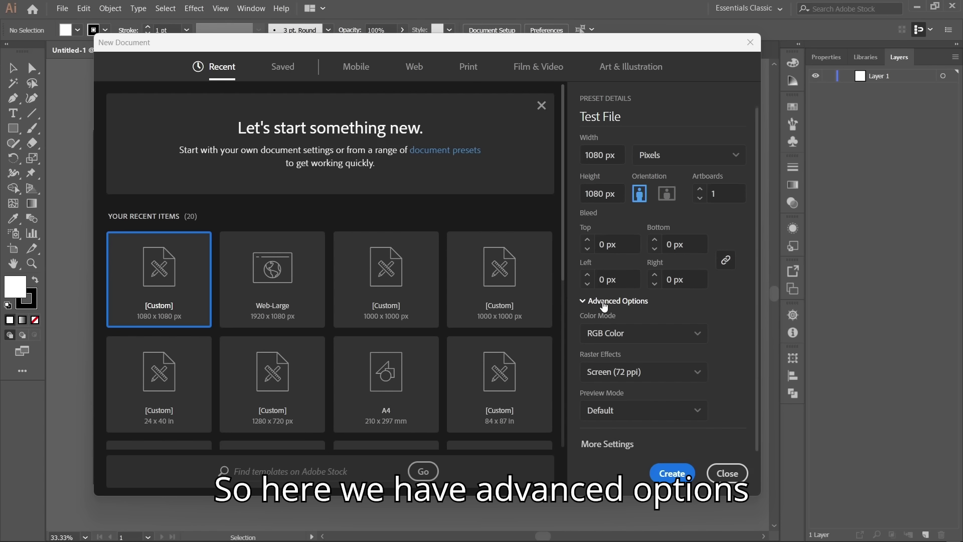
{"action": "left_click", "coordinate": [637, 333]}
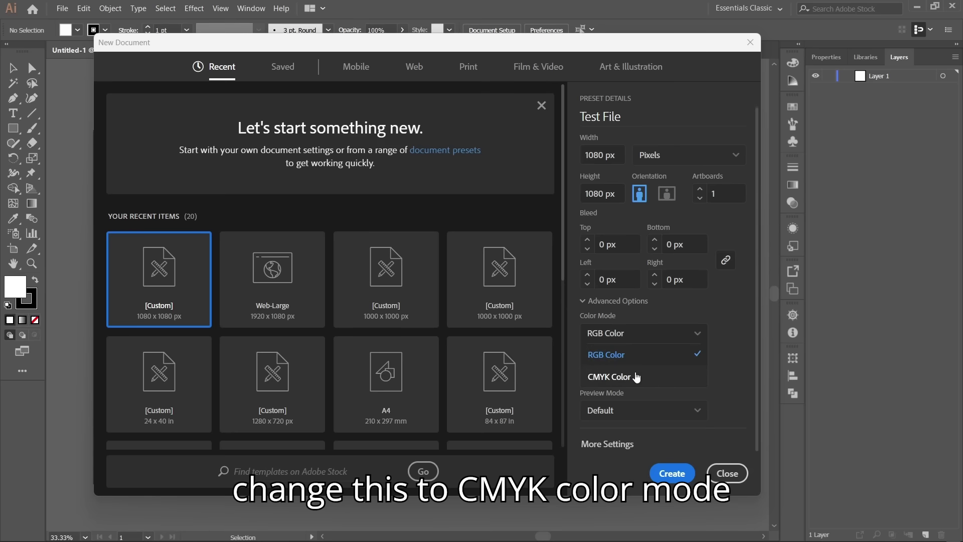
{"action": "left_click", "coordinate": [657, 333]}
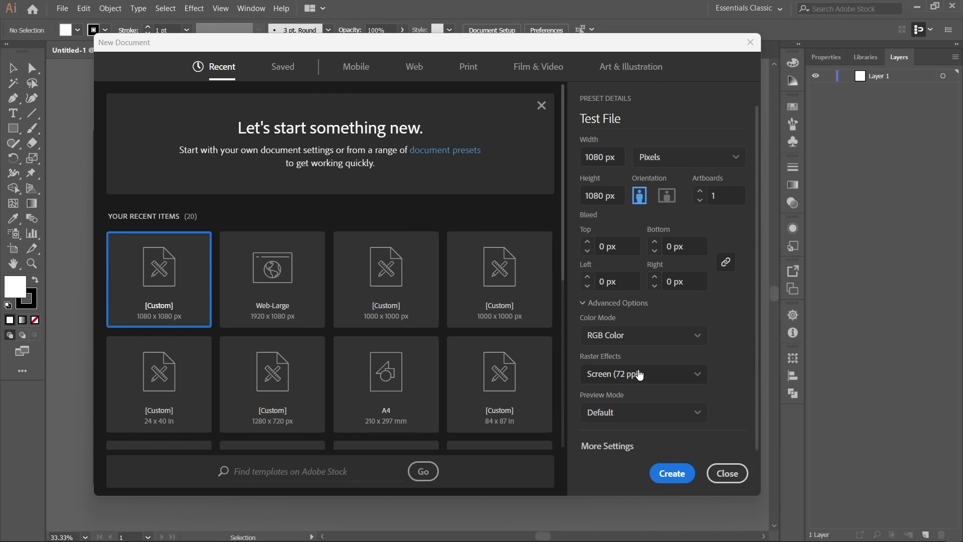
Keep Raster Effects at Screen (72 ppi) and Preview Mode at Default, and create the document
{"action": "left_click", "coordinate": [639, 373]}
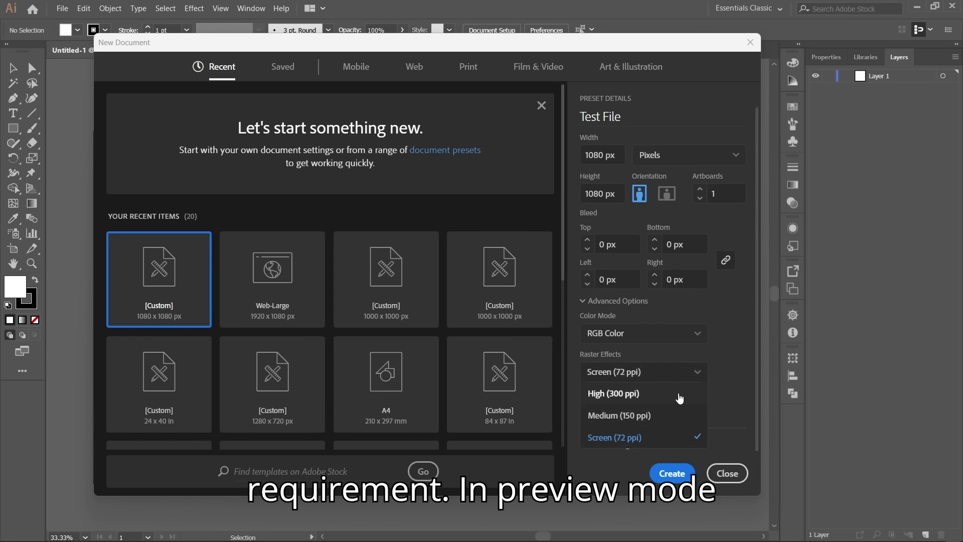
{"action": "left_click", "coordinate": [724, 361]}
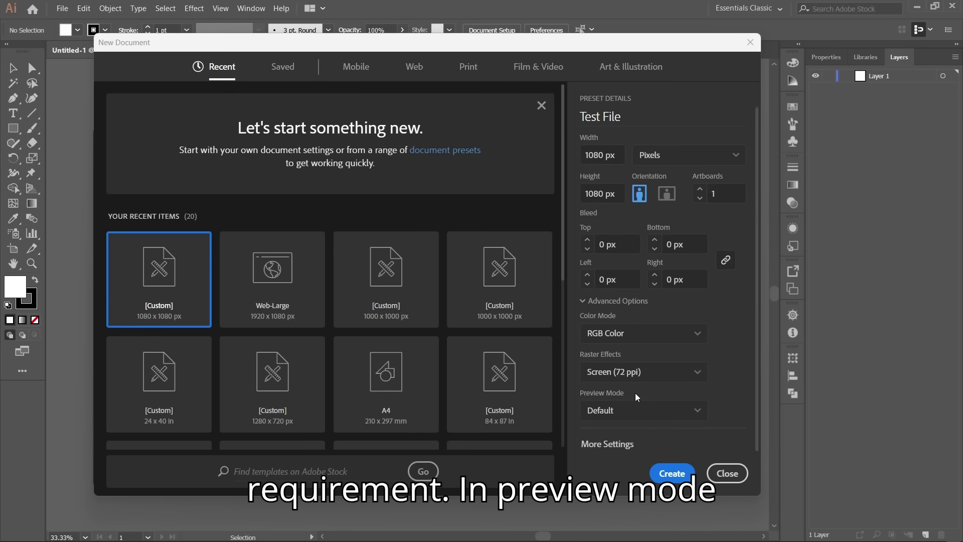
{"action": "left_click", "coordinate": [635, 408]}
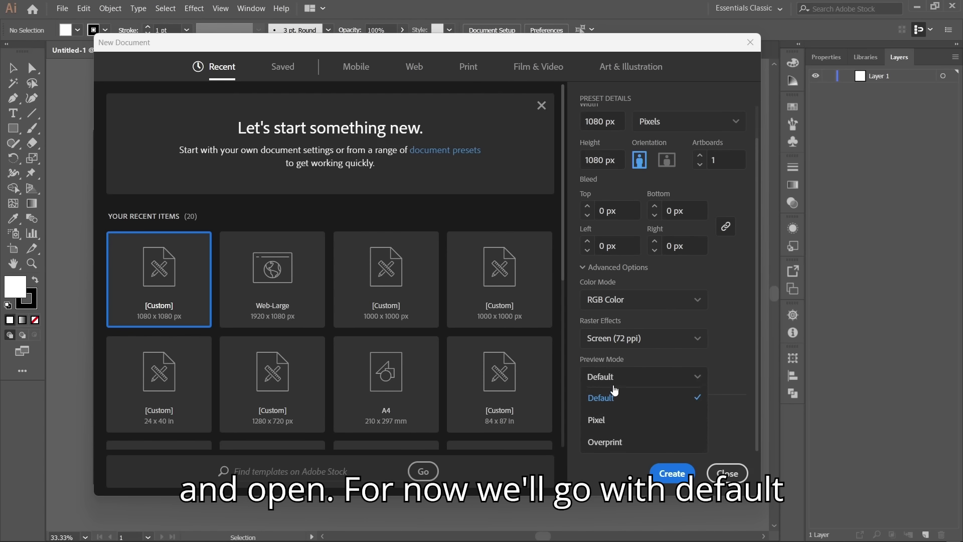
{"action": "left_click", "coordinate": [616, 404]}
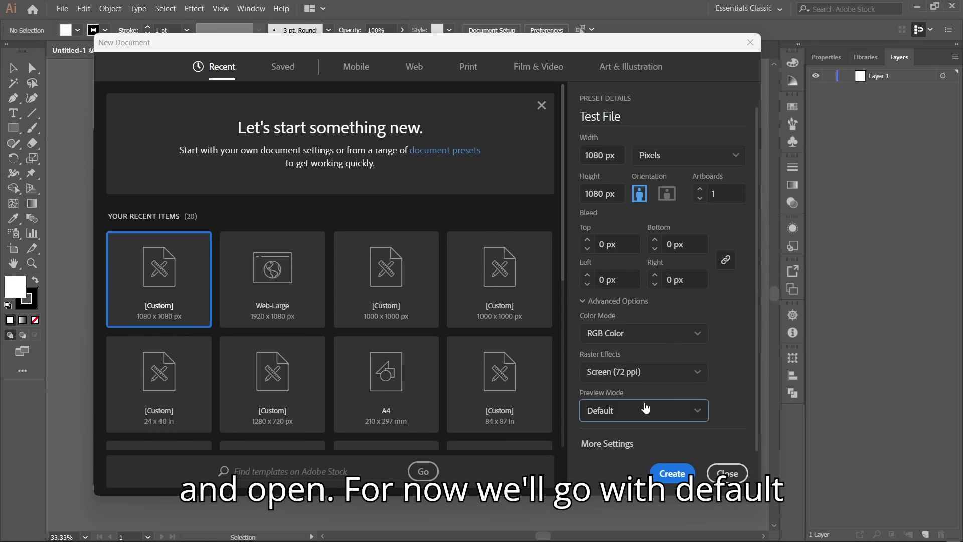
{"action": "left_click", "coordinate": [682, 475]}
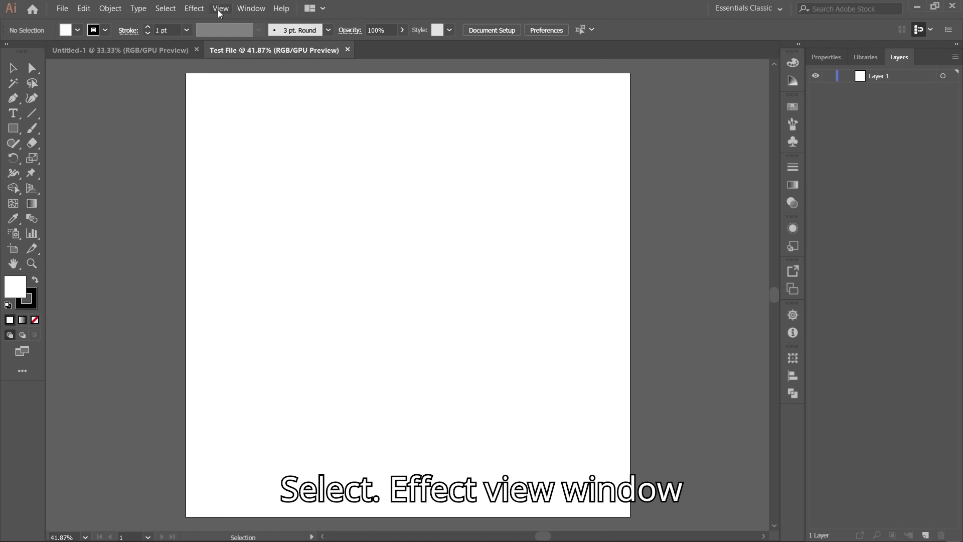
Look through the document arrangement options and the Libraries, Properties, Color and Color Guide panels
{"action": "left_click", "coordinate": [321, 9]}
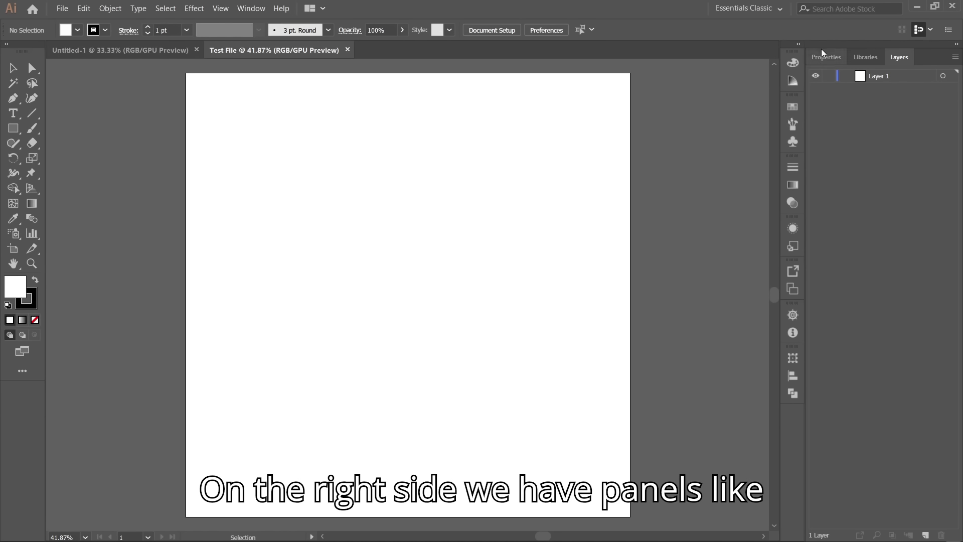
{"action": "left_click", "coordinate": [871, 56]}
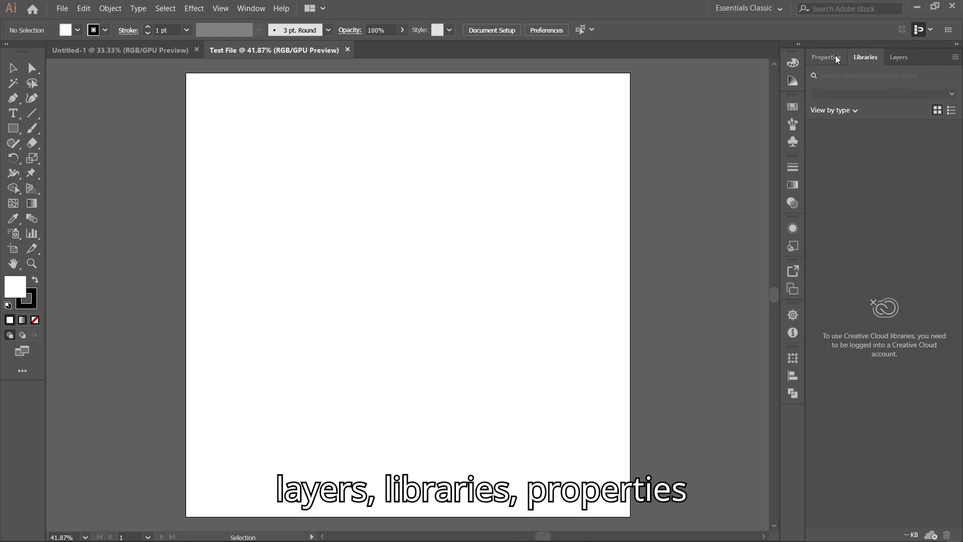
{"action": "left_click", "coordinate": [835, 57]}
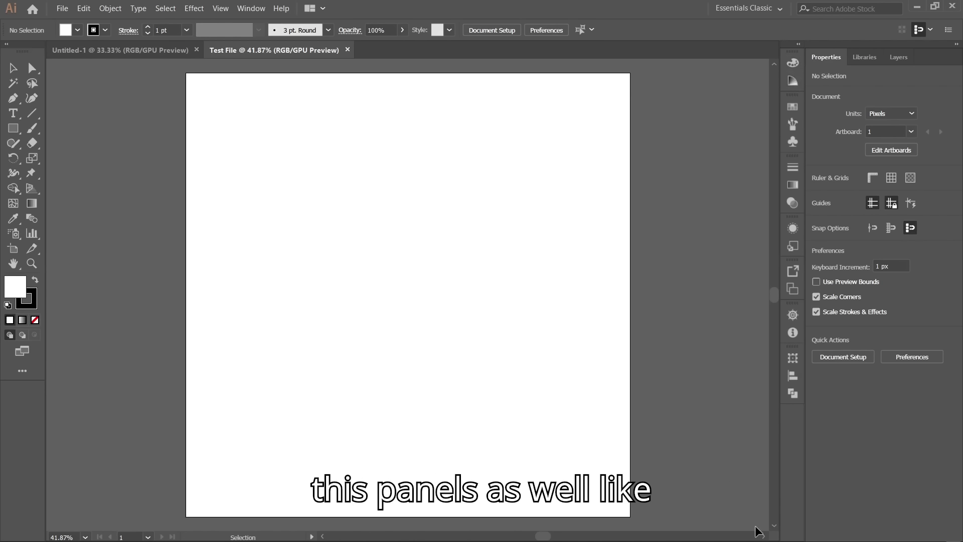
{"action": "left_click", "coordinate": [796, 63]}
{"action": "left_click", "coordinate": [797, 82]}
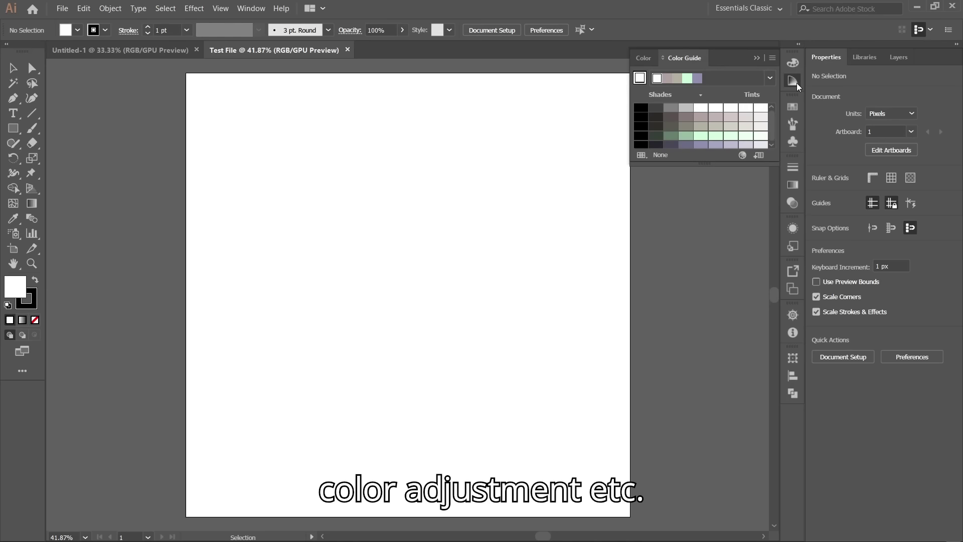
{"action": "left_click", "coordinate": [797, 84]}
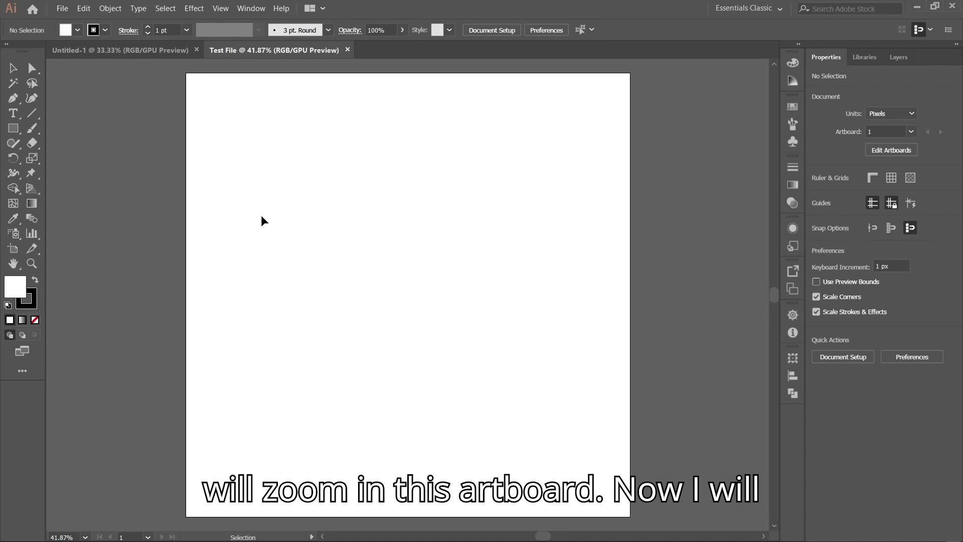
View the artboard at 100% and fit it back in the window
{"action": "key", "text": "ctrl+1"}
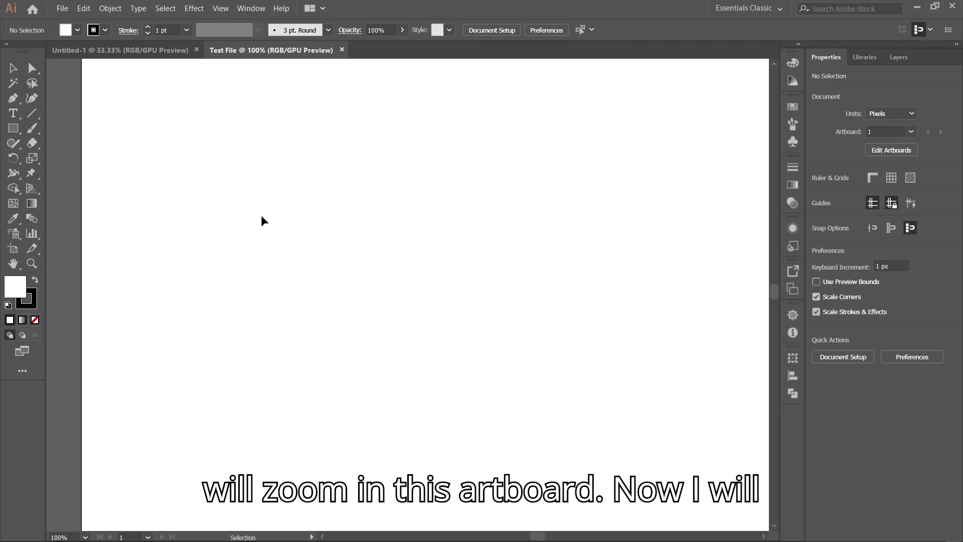
{"action": "key", "text": "ctrl"}
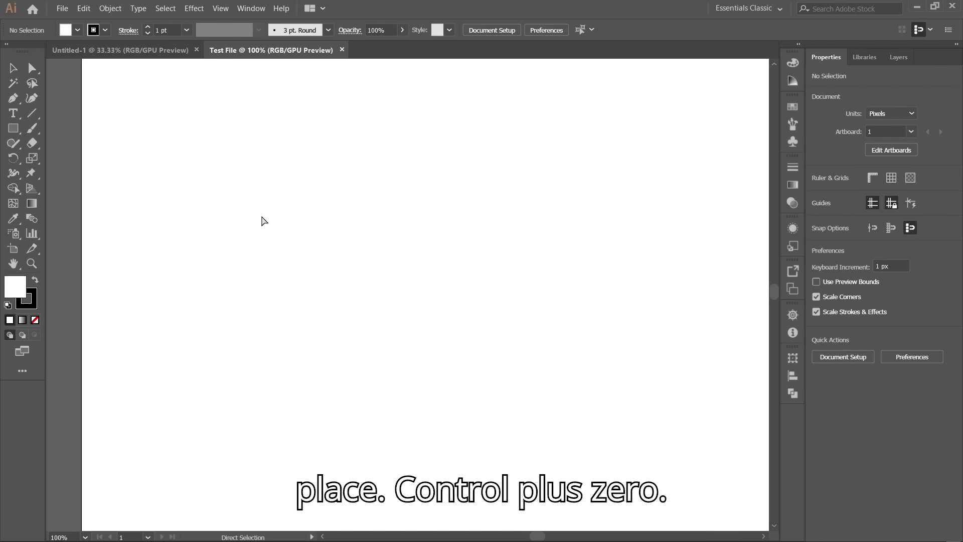
{"action": "key", "text": "ctrl+0"}
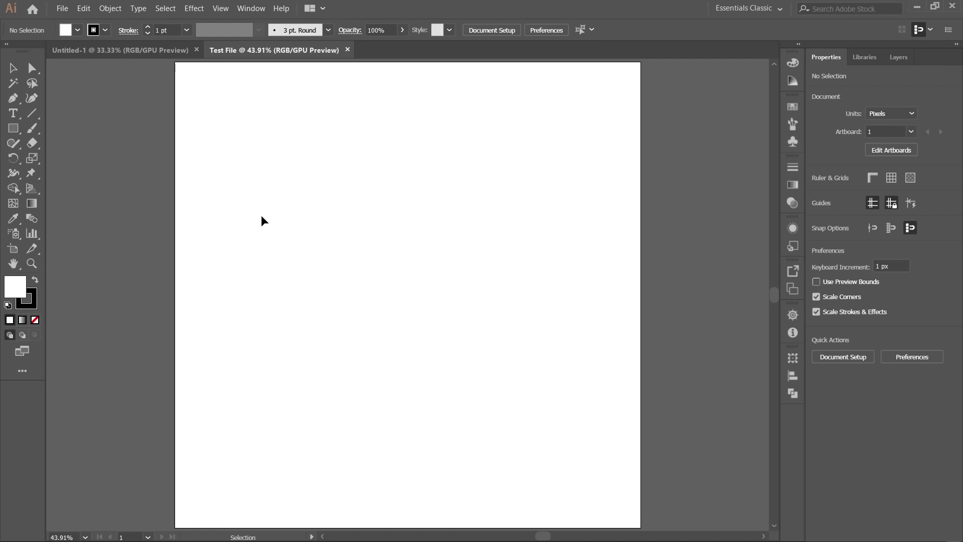
Magnify the artboard's upper-left corner to 150% with the Zoom tool and return to the fitted artboard view
{"action": "key", "text": "z"}
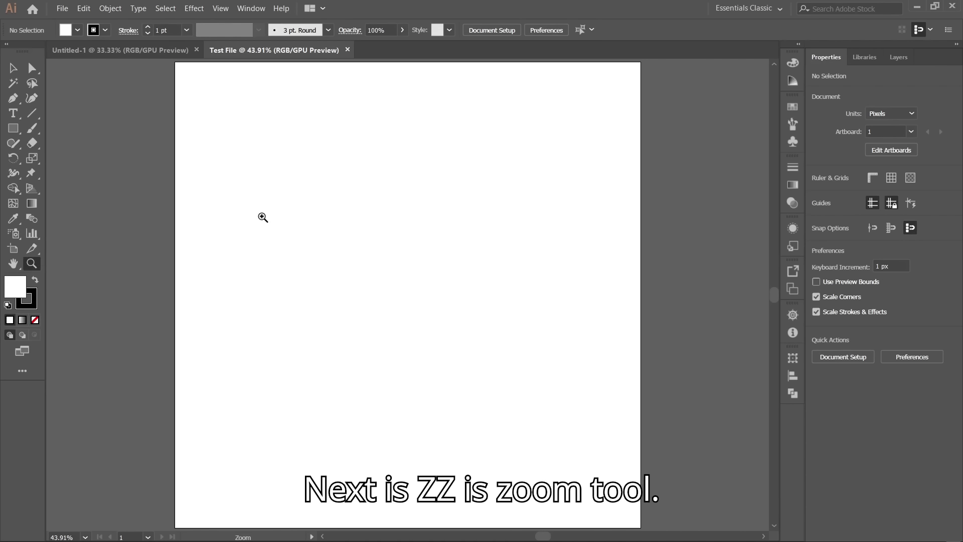
{"action": "left_click", "coordinate": [261, 217]}
{"action": "left_click", "coordinate": [311, 168]}
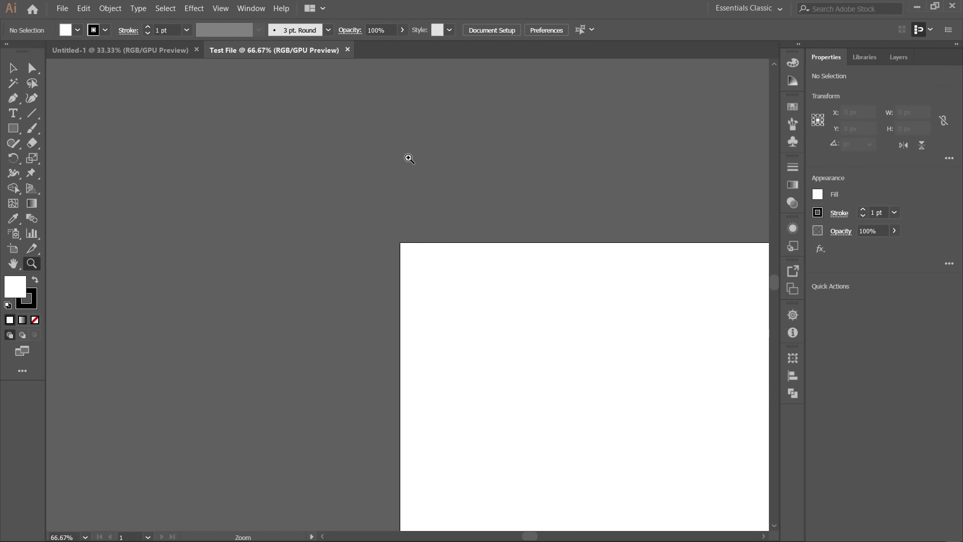
{"action": "left_click", "coordinate": [462, 267]}
{"action": "left_click", "coordinate": [397, 304]}
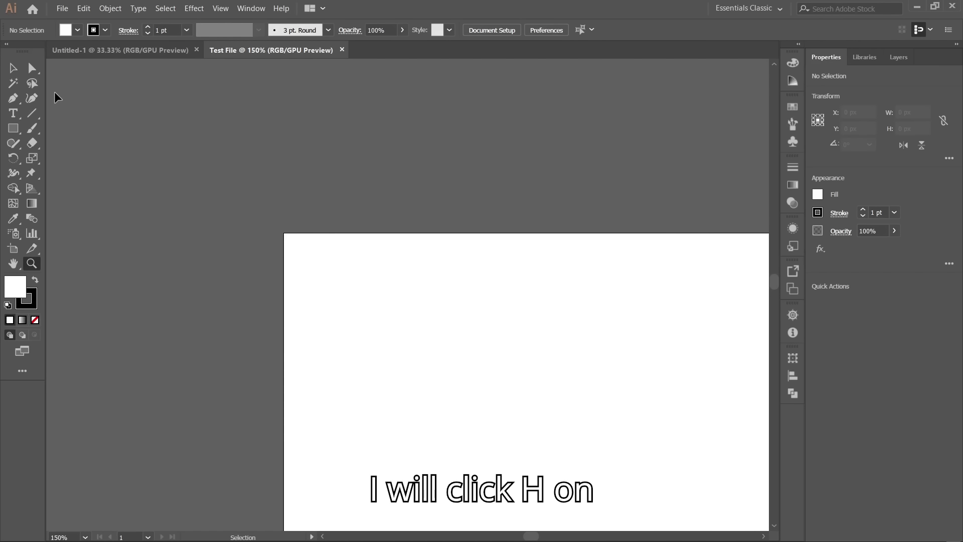
{"action": "key", "text": "ctrl+0"}
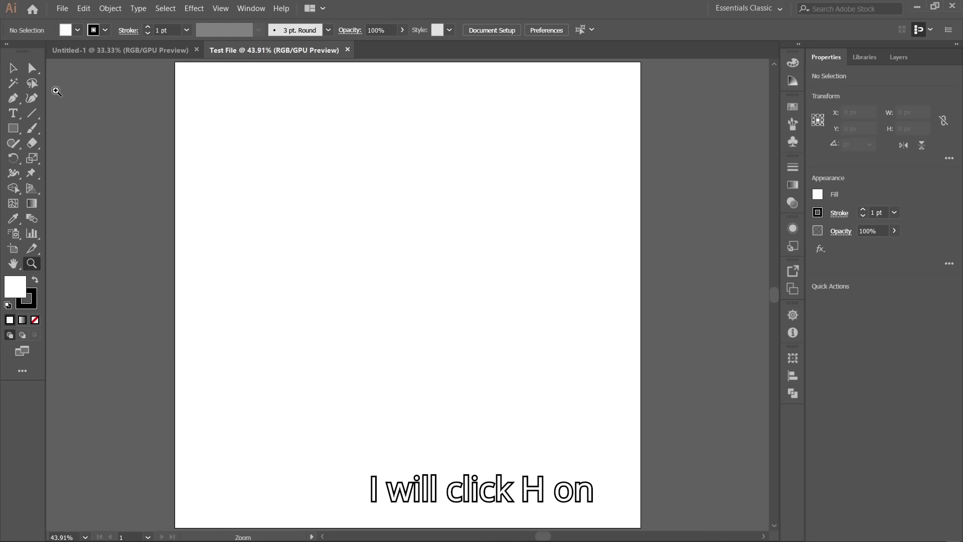
Draw a rectangle about 417 by 298 px in the artboard's upper-left area and fill it with black
{"action": "key", "text": "h"}
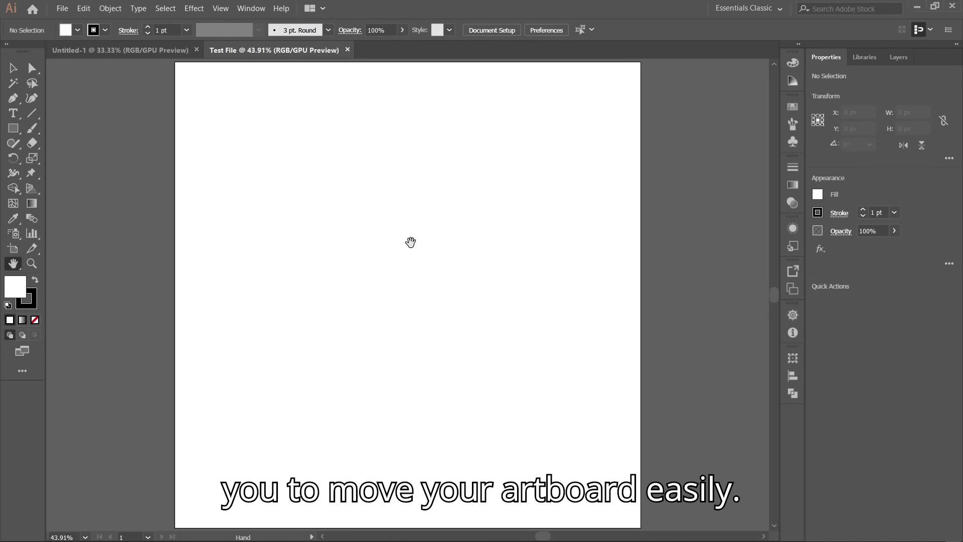
{"action": "mouse_move", "coordinate": [433, 208]}
{"action": "left_mouse_down"}
{"action": "mouse_move", "coordinate": [299, 185]}
{"action": "mouse_move", "coordinate": [441, 299]}
{"action": "mouse_move", "coordinate": [507, 186]}
{"action": "mouse_move", "coordinate": [355, 211]}
{"action": "mouse_move", "coordinate": [509, 228]}
{"action": "mouse_move", "coordinate": [347, 279]}
{"action": "mouse_move", "coordinate": [476, 253]}
{"action": "mouse_move", "coordinate": [443, 201]}
{"action": "left_mouse_up"}
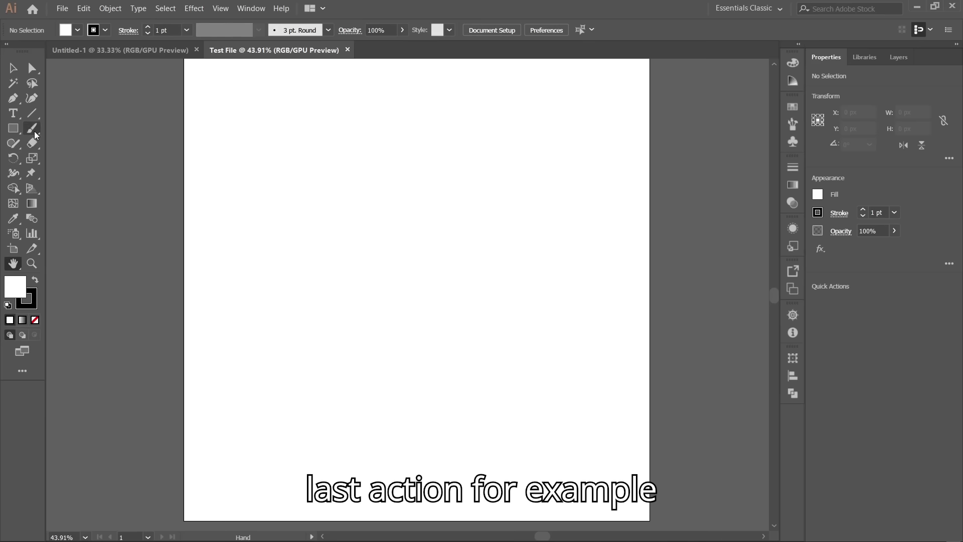
{"action": "left_click", "coordinate": [13, 129]}
{"action": "left_click_drag", "start_coordinate": [246, 170], "coordinate": [428, 299]}
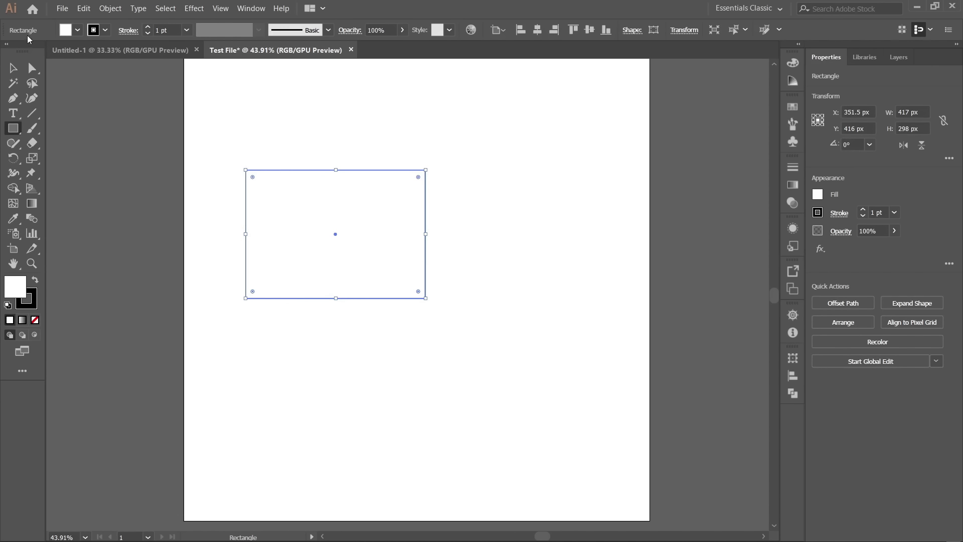
{"action": "left_click", "coordinate": [75, 31]}
{"action": "left_click", "coordinate": [35, 51]}
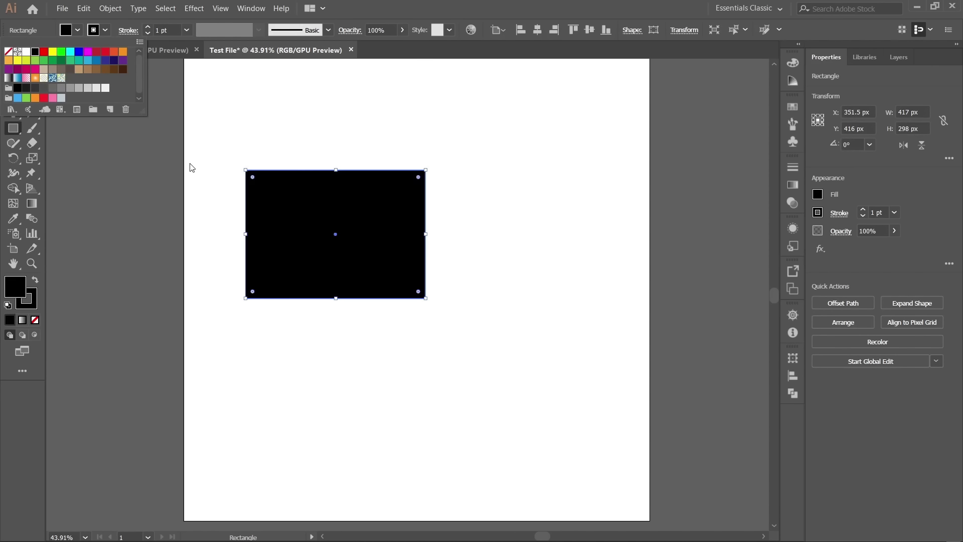
Duplicate the black rectangle to its right and repeat the duplication once for a third rectangle in the row
{"action": "key", "text": "Escape"}
{"action": "key", "text": "v"}
{"action": "left_click_drag", "start_coordinate": [313, 202], "coordinate": [509, 193]}
{"action": "key", "text": "ctrl+d"}
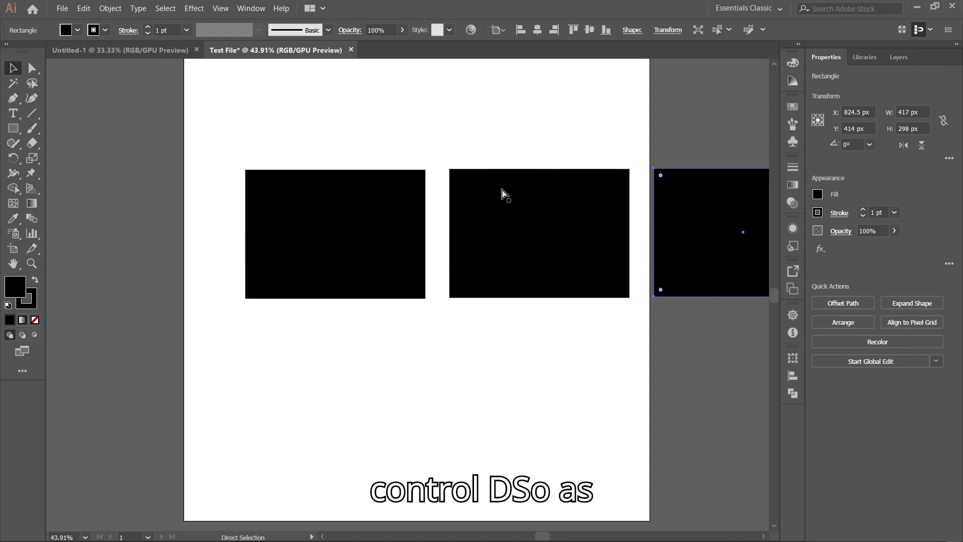
{"action": "scroll", "coordinate": [403, 249], "scroll_direction": "down", "scroll_amount": 2}
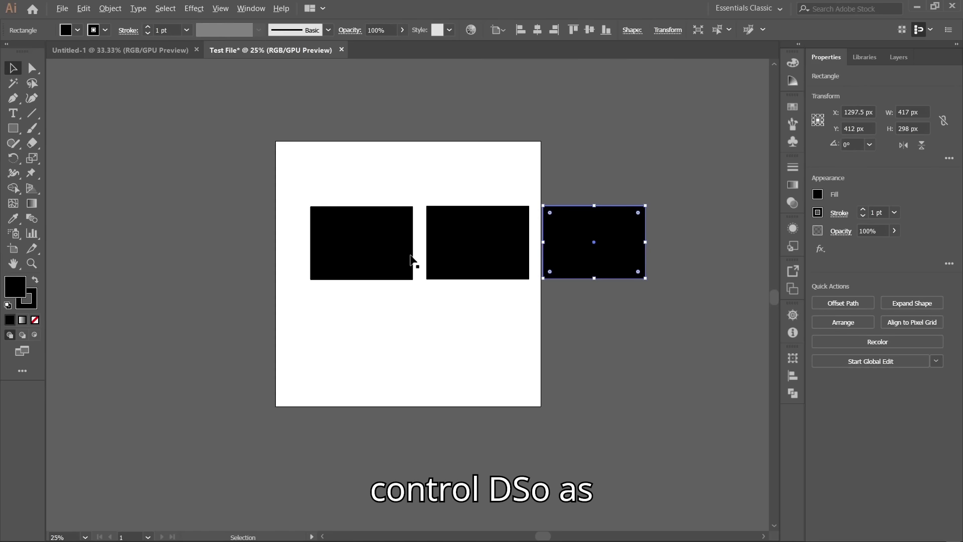
{"action": "scroll", "coordinate": [470, 253], "scroll_direction": "up", "scroll_amount": 1}
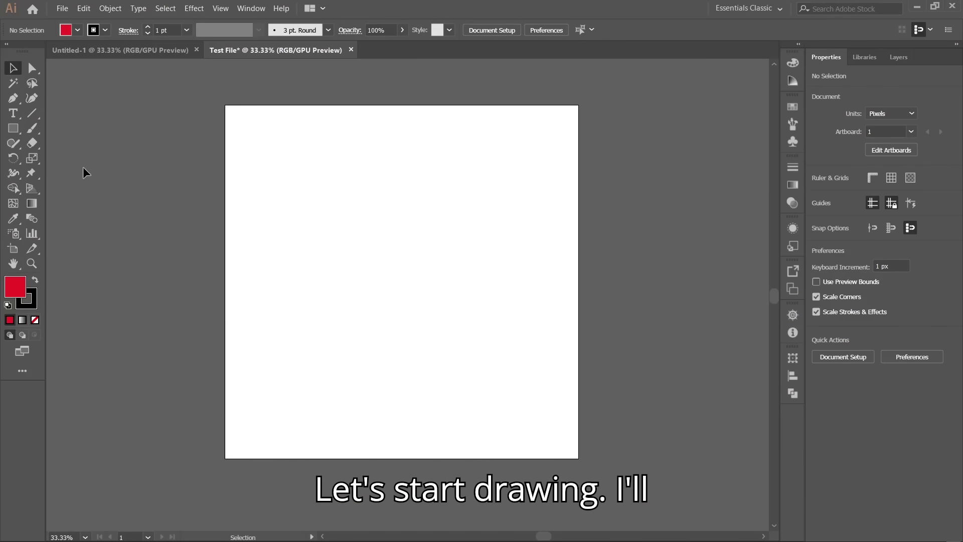
Draw a red rectangle about 562 by 464 px near the middle of the artboard and deselect it
{"action": "left_click", "coordinate": [14, 129]}
{"action": "left_click_drag", "start_coordinate": [318, 186], "coordinate": [502, 338]}
{"action": "key", "text": "v"}
{"action": "left_click", "coordinate": [626, 233]}
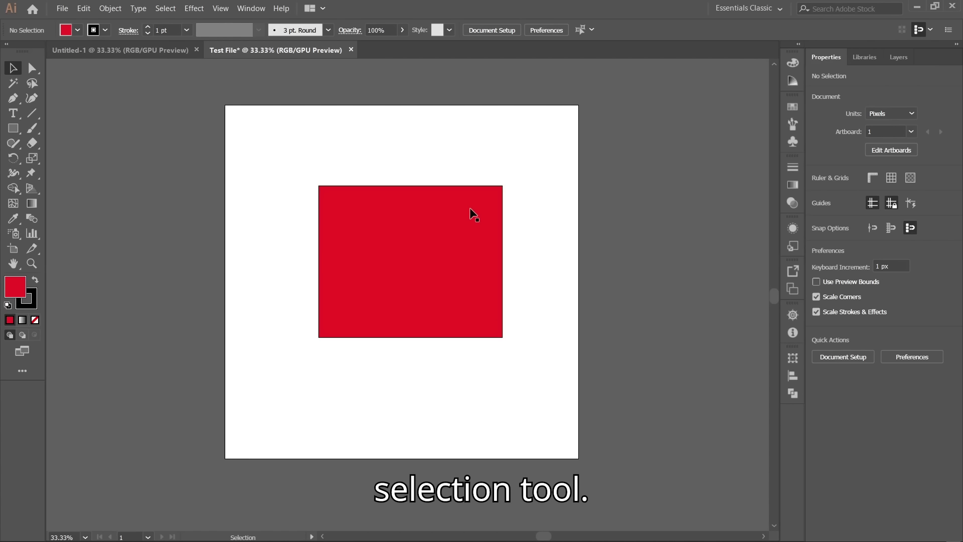
Move the red rectangle around the artboard and leave it at about X 750 px, Y 365 px
{"action": "left_click", "coordinate": [434, 235]}
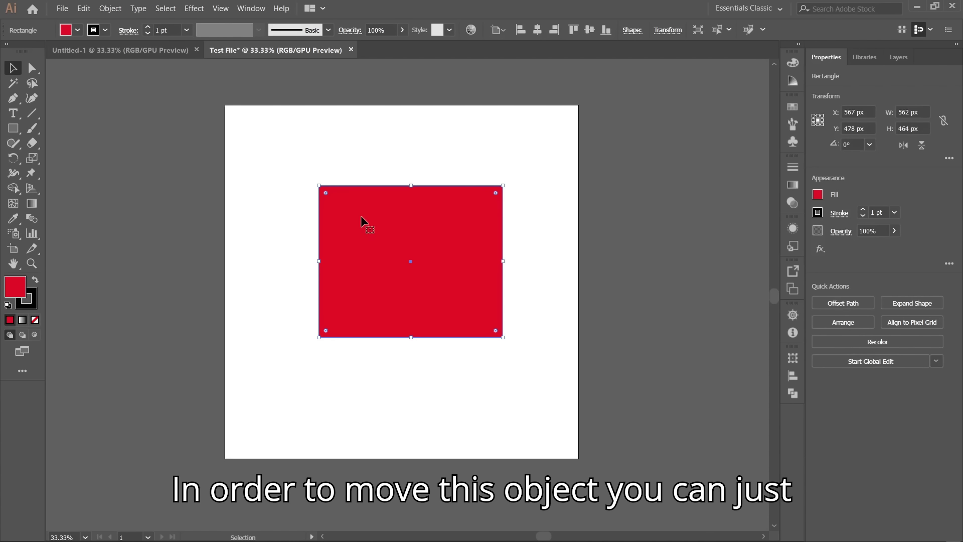
{"action": "left_click_drag", "start_coordinate": [383, 242], "coordinate": [231, 363]}
{"action": "left_click_drag", "start_coordinate": [451, 357], "coordinate": [453, 357]}
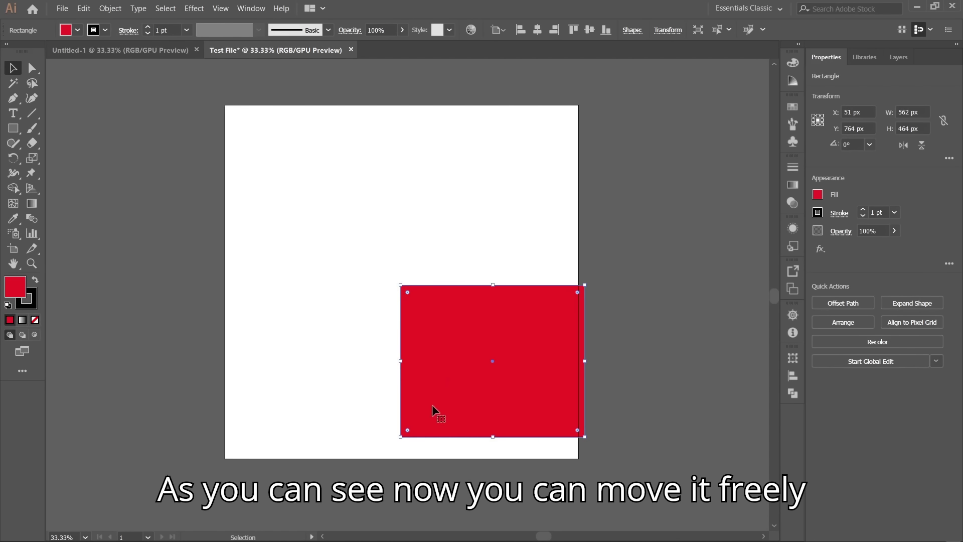
{"action": "left_click_drag", "start_coordinate": [432, 410], "coordinate": [568, 328]}
{"action": "left_click_drag", "start_coordinate": [611, 237], "coordinate": [457, 194]}
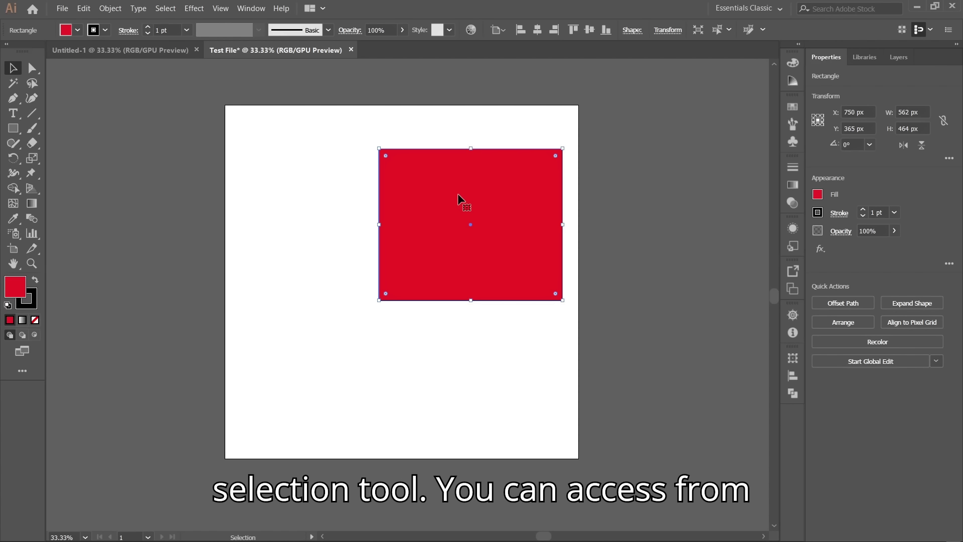
Using the Direct Selection tool, move the red rectangle's upper-left anchor point horizontally outward to about X 359 px
{"action": "left_click", "coordinate": [33, 69]}
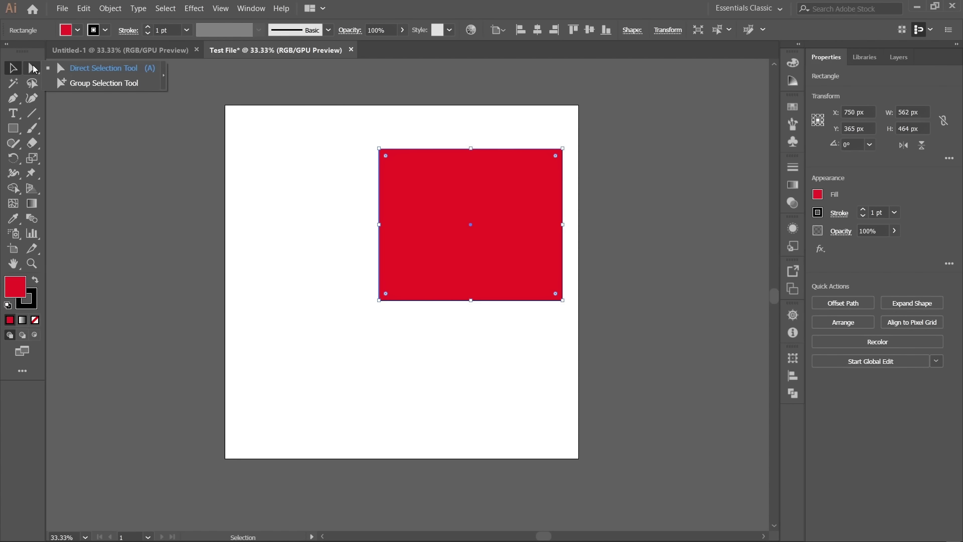
{"action": "left_click", "coordinate": [70, 68]}
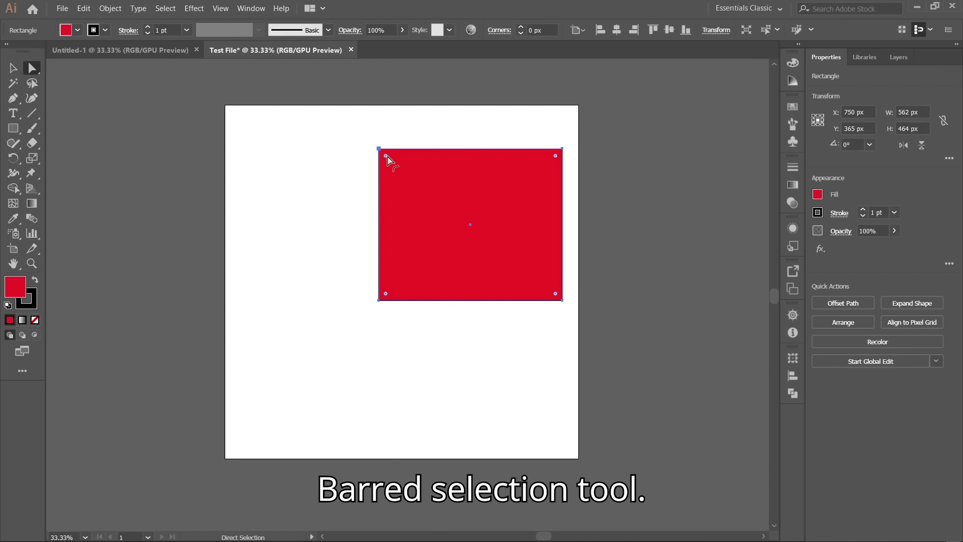
{"action": "key", "text": "ctrl"}
{"action": "scroll", "coordinate": [387, 155], "scroll_direction": "left", "scroll_amount": 1}
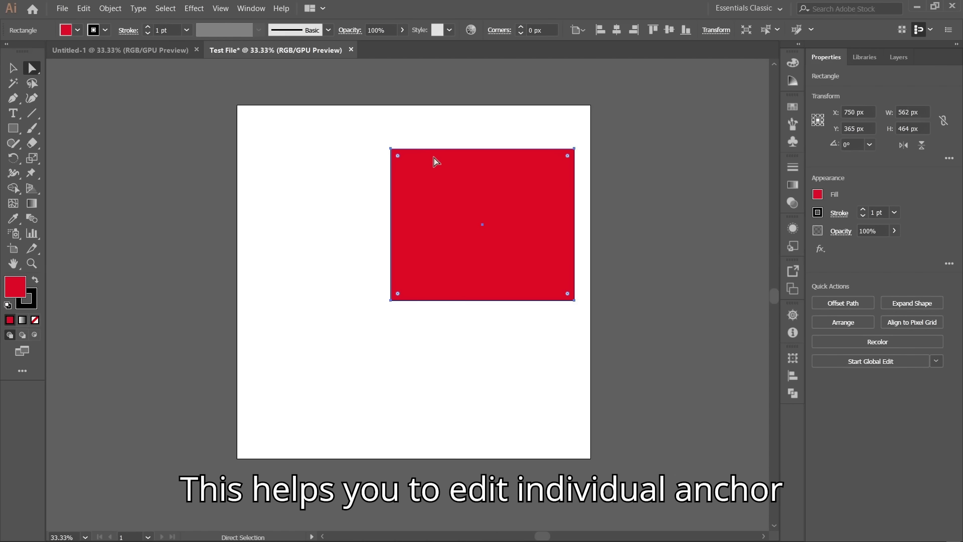
{"action": "left_click", "coordinate": [391, 150]}
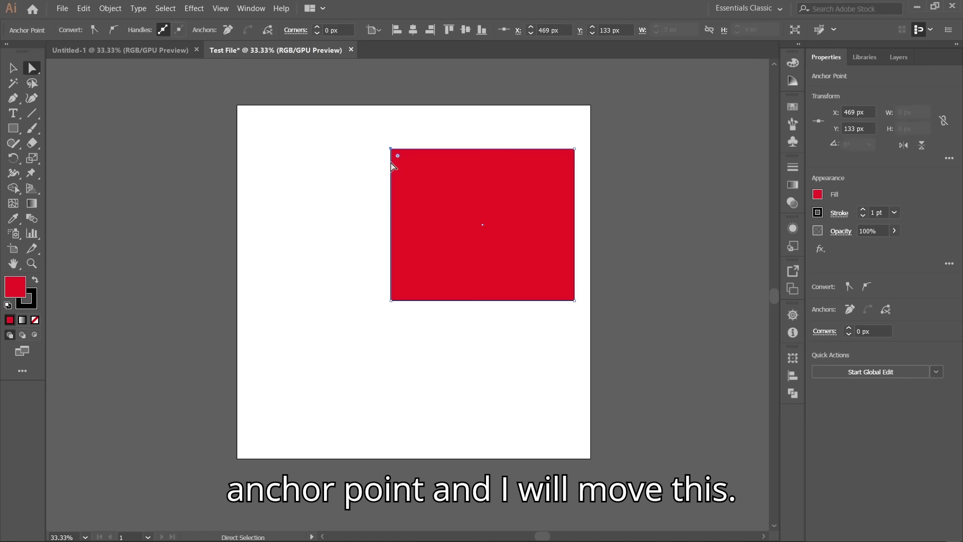
{"action": "left_click_drag", "start_coordinate": [392, 150], "coordinate": [357, 149]}
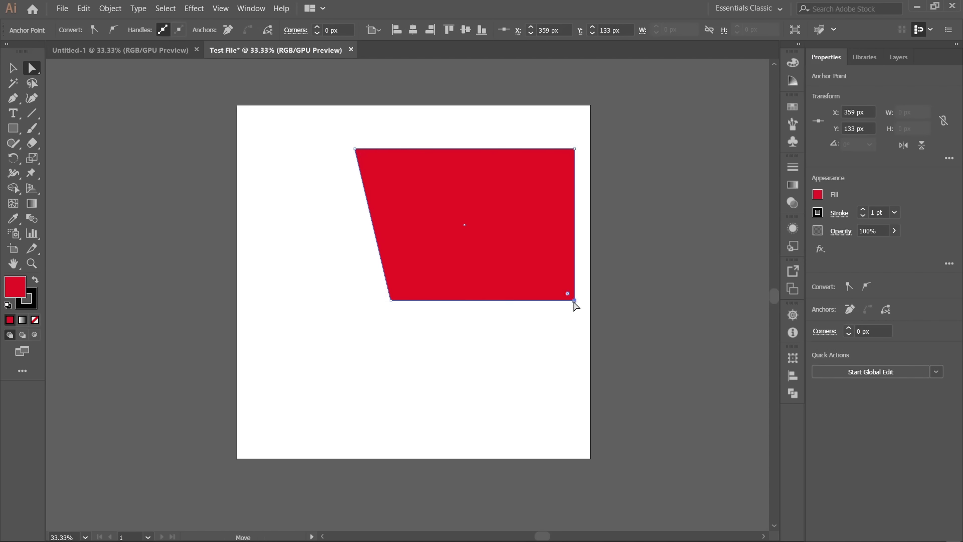
Nudge the red shape's lower-right anchor point horizontally in large increments to X 1231 px, Y 597 px
{"action": "left_click_drag", "start_coordinate": [575, 301], "coordinate": [575, 302]}
{"action": "key", "text": "shift+Right"}
{"action": "key", "text": "shift+Right"}
{"action": "key", "text": "shift+Right"}
{"action": "key", "text": "shift+Right"}
{"action": "key", "text": "shift+Right"}
{"action": "key", "text": "shift+Right"}
{"action": "key", "text": "shift+Right"}
{"action": "key", "text": "shift+Right"}
{"action": "key", "text": "shift+Right"}
{"action": "key", "text": "shift+Right"}
{"action": "key", "text": "shift+Right"}
{"action": "key", "text": "shift+Right"}
{"action": "key", "text": "shift+Right"}
{"action": "key", "text": "shift+Right"}
{"action": "key", "text": "shift+Right"}
{"action": "key", "text": "shift+Right"}
{"action": "key", "text": "shift+Right"}
{"action": "key", "text": "shift+Right"}
{"action": "key", "text": "shift+Right"}
{"action": "key", "text": "shift+Right"}
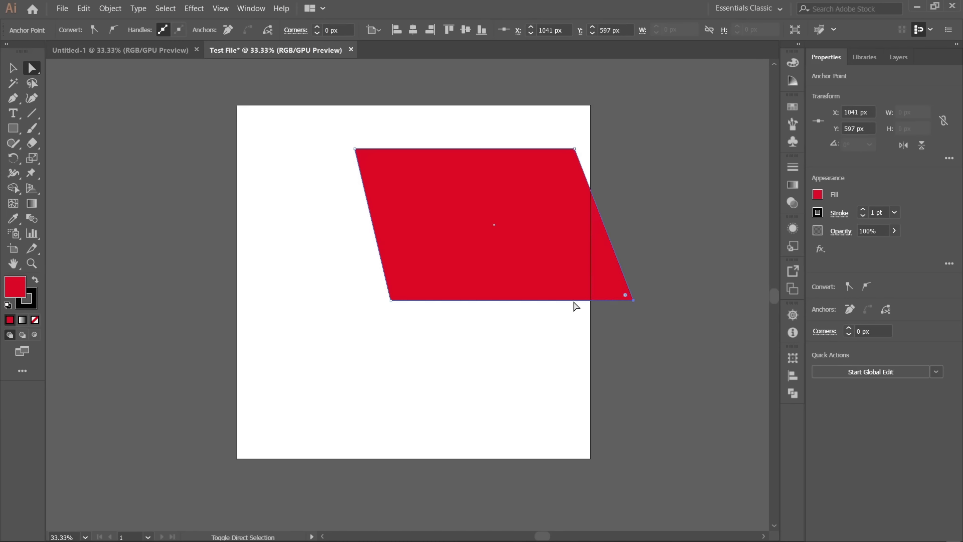
{"action": "key", "text": "shift+Left"}
{"action": "key", "text": "shift+Left"}
{"action": "key", "text": "shift+Left"}
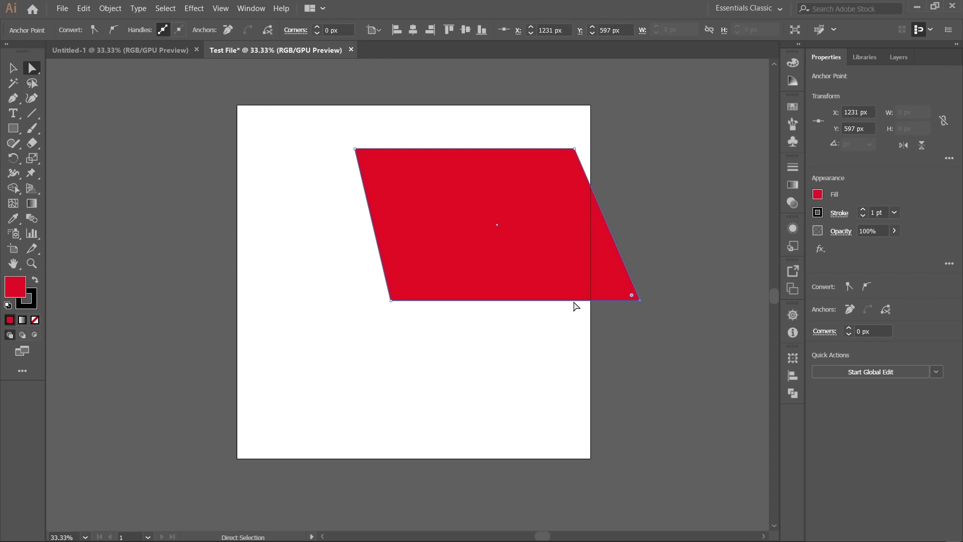
Select the red shape's lower-right and upper-left anchor points together and nudge them horizontally to X 755 px
{"action": "left_click", "coordinate": [643, 305]}
{"action": "left_click", "coordinate": [640, 301]}
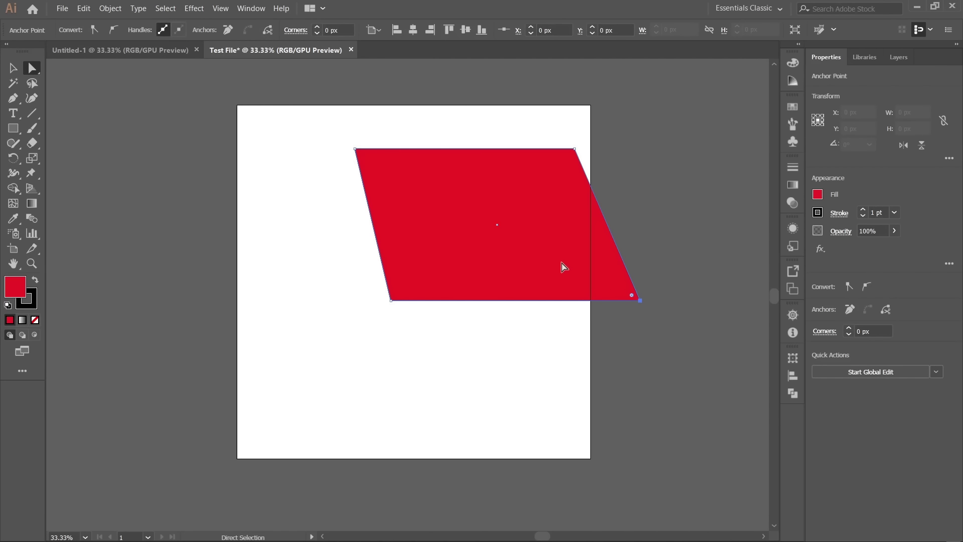
{"action": "left_click", "coordinate": [354, 149], "text": "shift"}
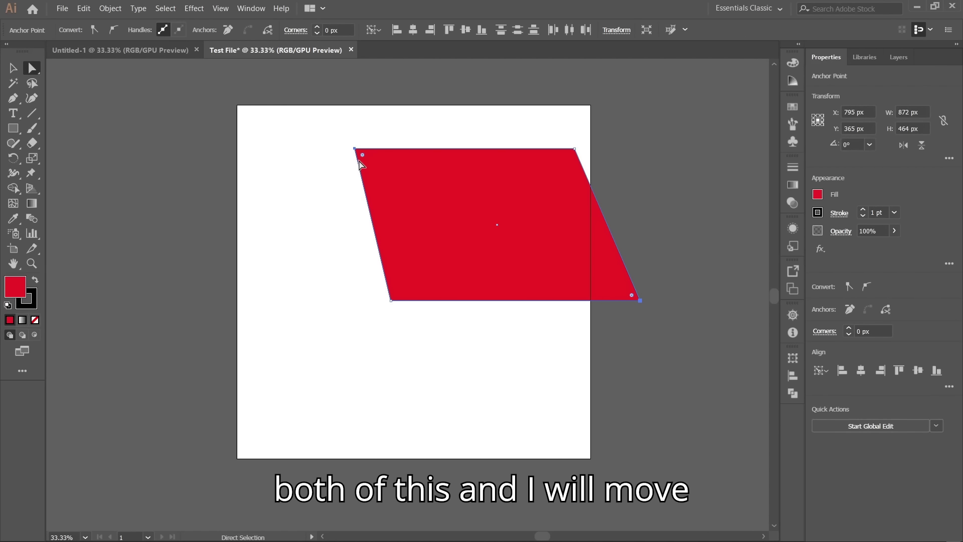
{"action": "key", "text": "Left"}
{"action": "key", "text": "Left"}
{"action": "key", "text": "Left"}
{"action": "key", "text": "Left"}
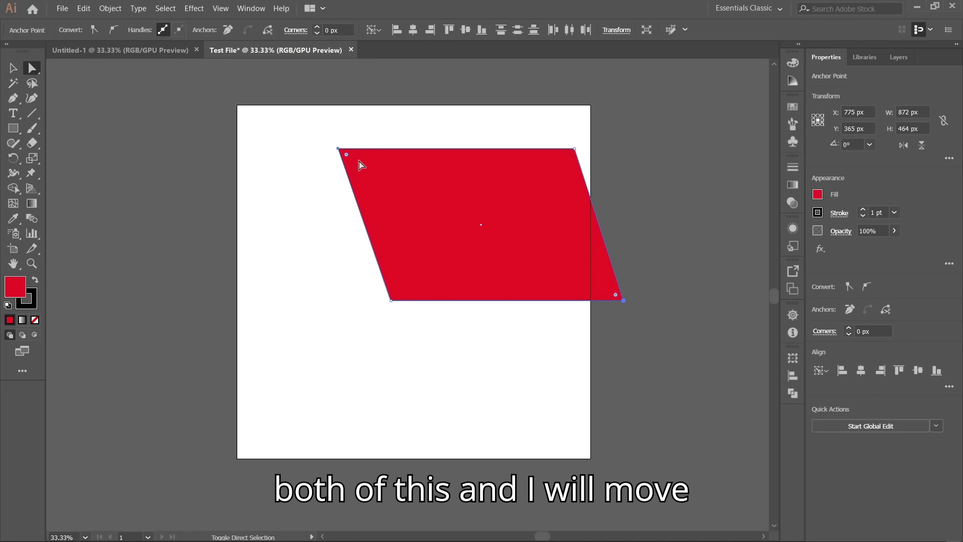
{"action": "key", "text": "Right"}
{"action": "key", "text": "Right"}
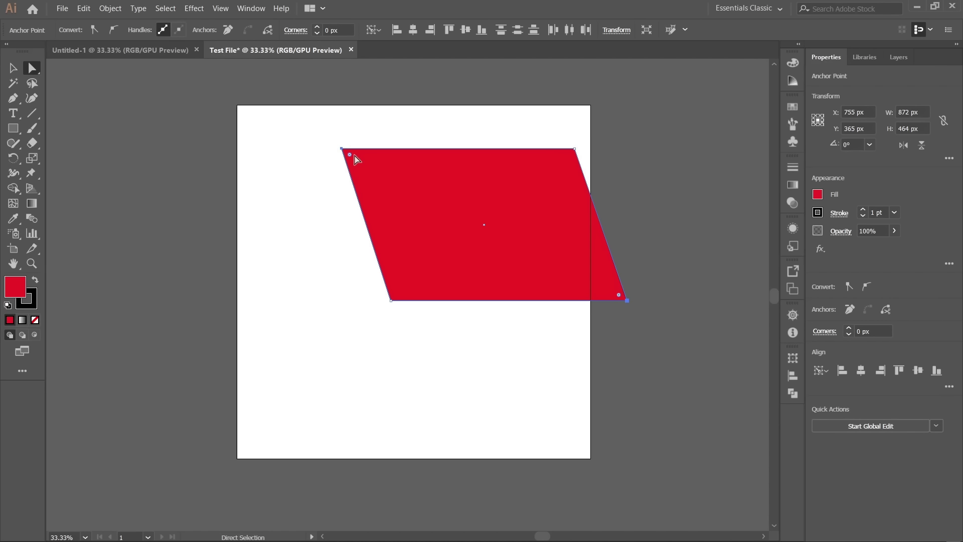
Select the whole red shape with the Selection tool and delete it
{"action": "key", "text": "v"}
{"action": "key", "text": "ctrl+h"}
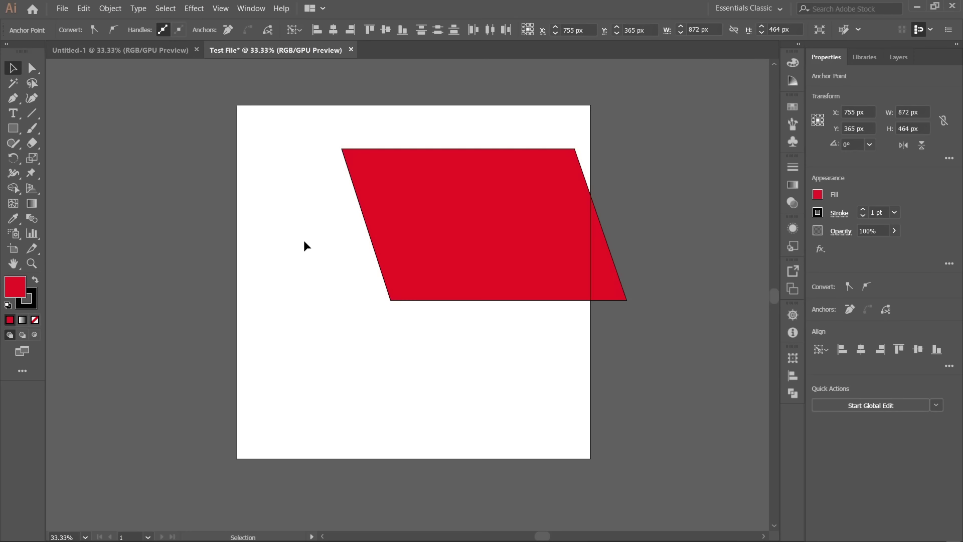
{"action": "left_click", "coordinate": [531, 224]}
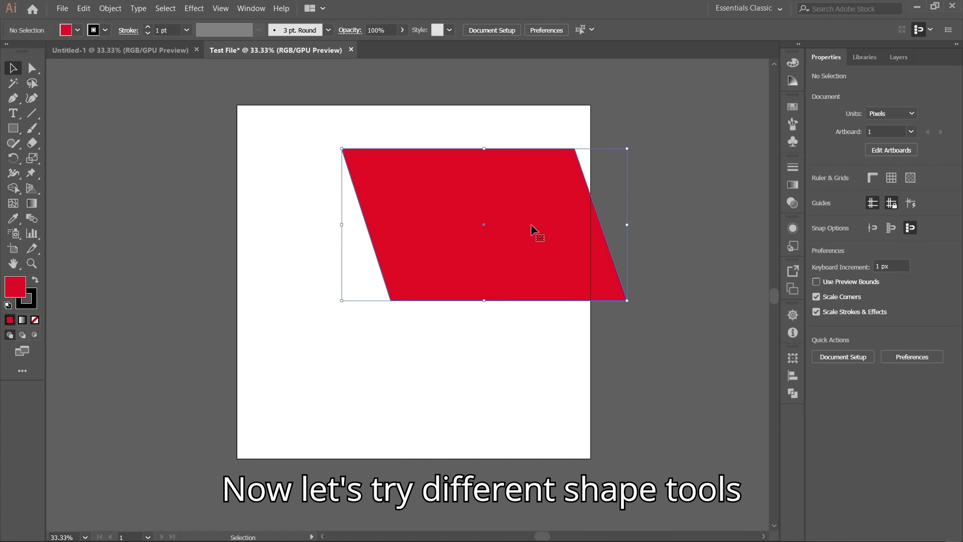
{"action": "key", "text": "Delete"}
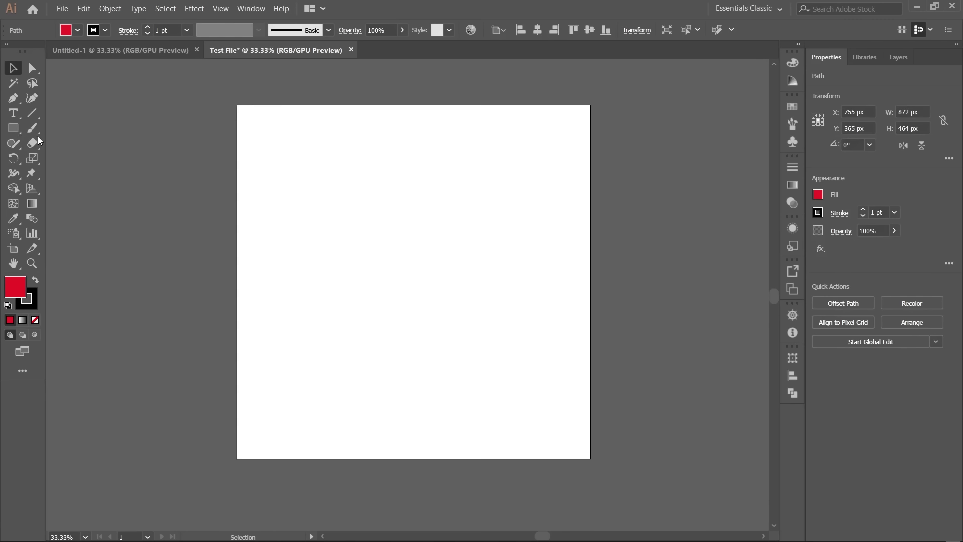
Draw a red rectangle about 613 by 538 px in the upper-left part of the artboard
{"action": "left_click", "coordinate": [14, 129]}
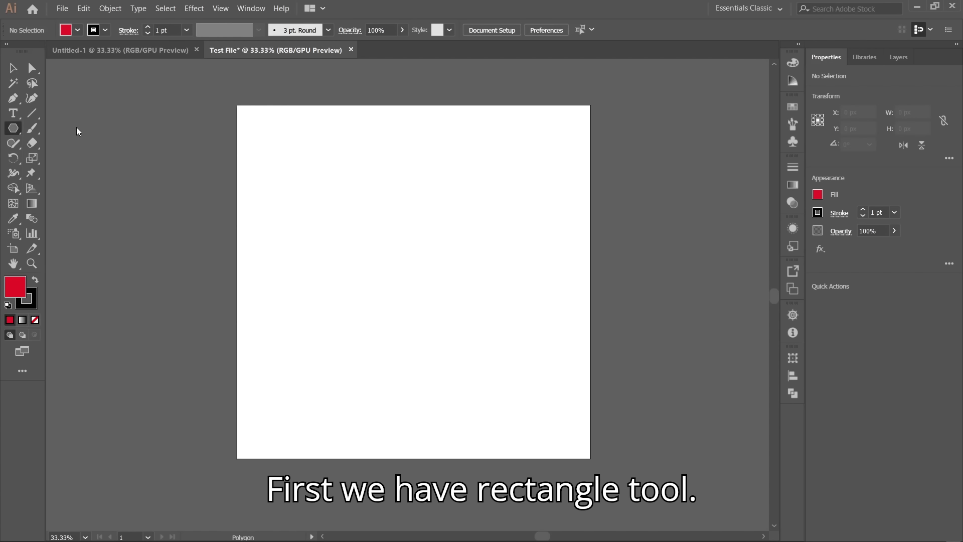
{"action": "key", "text": "m"}
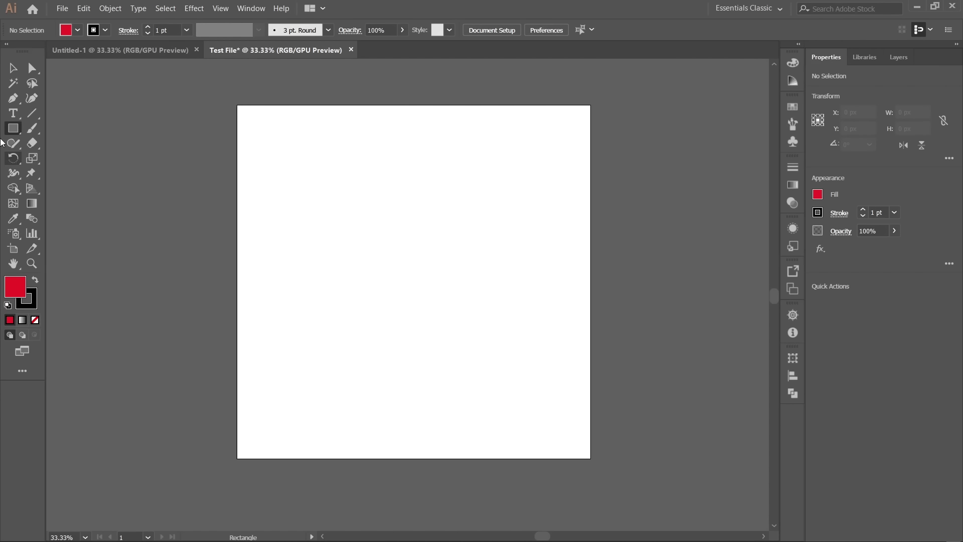
{"action": "left_click", "coordinate": [14, 68]}
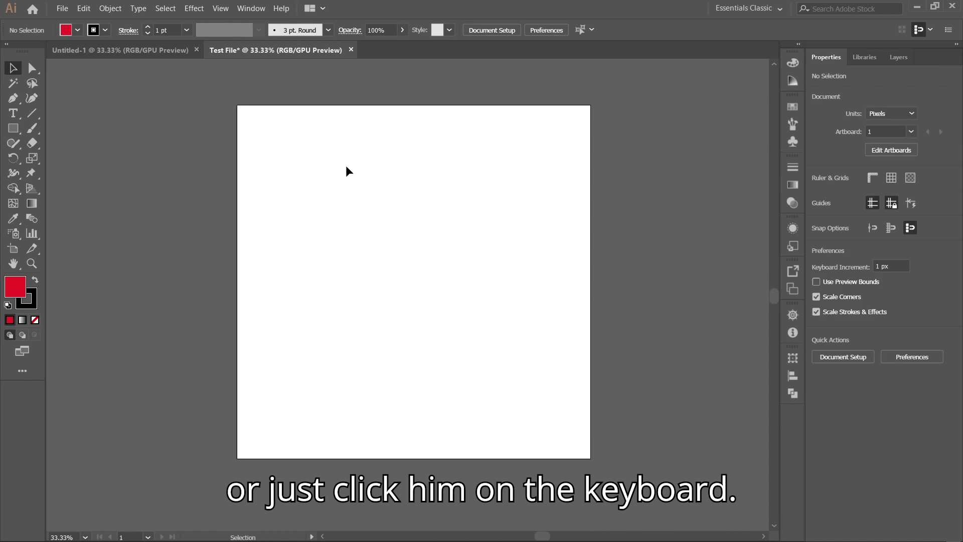
{"action": "key", "text": "m"}
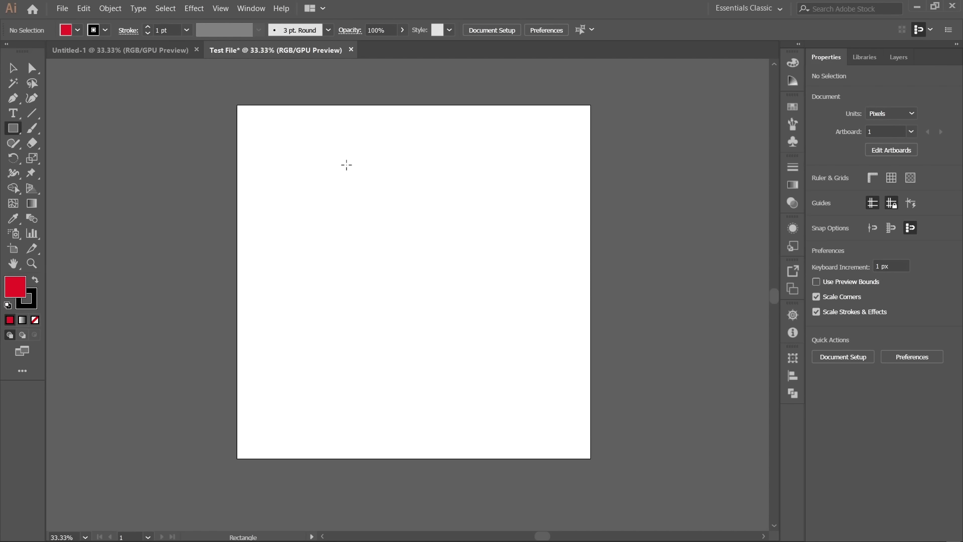
{"action": "scroll", "coordinate": [350, 289], "scroll_direction": "up", "scroll_amount": 1}
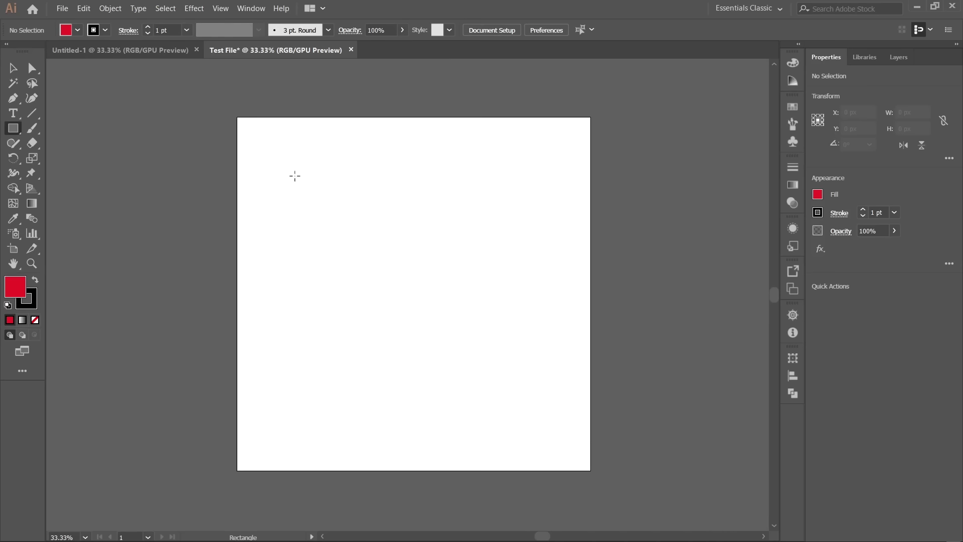
{"action": "left_click_drag", "start_coordinate": [272, 163], "coordinate": [473, 339]}
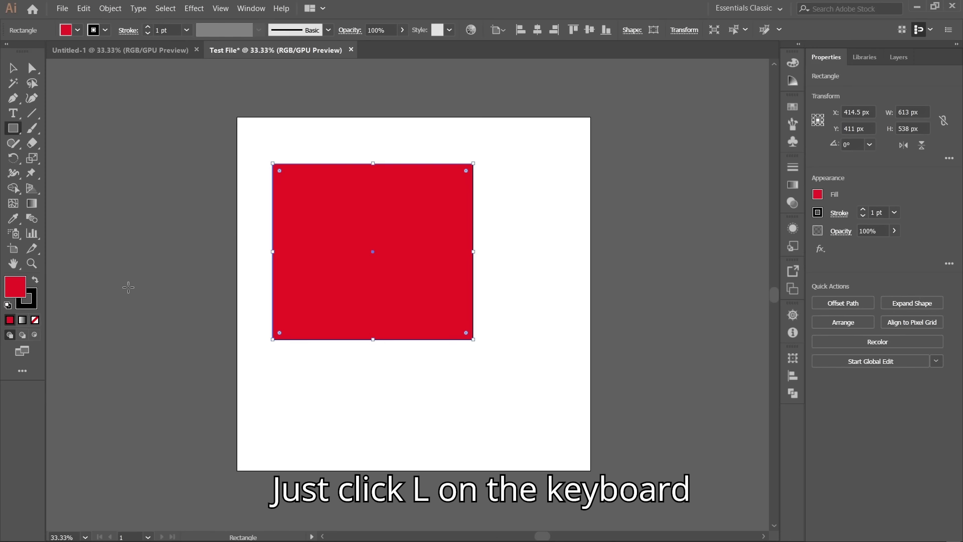
Draw an unconstrained ellipse about 547 by 639 px across the artboard's right edge and delete it
{"action": "key", "text": "l"}
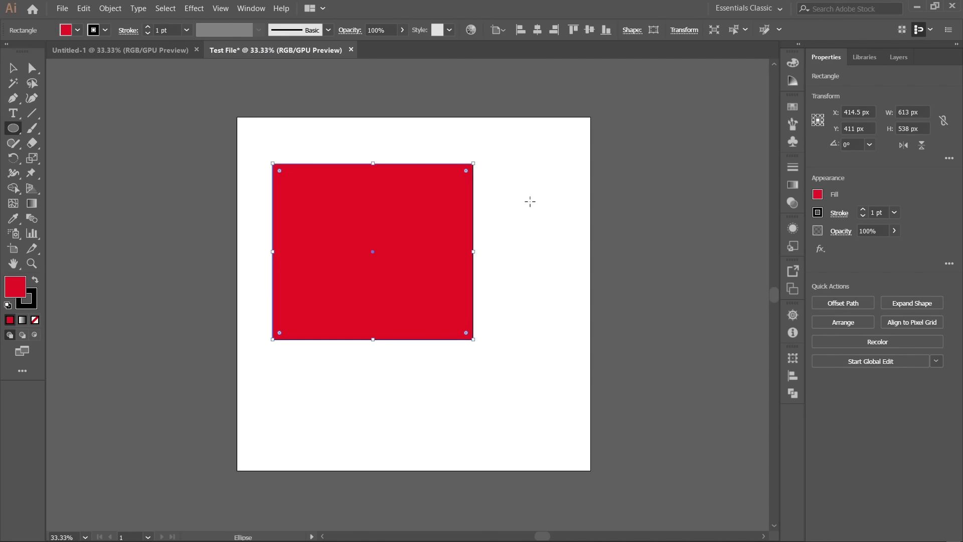
{"action": "mouse_move", "coordinate": [518, 171]}
{"action": "left_mouse_down"}
{"action": "mouse_move", "coordinate": [643, 281]}
{"action": "mouse_move", "coordinate": [707, 378]}
{"action": "mouse_move", "coordinate": [721, 372]}
{"action": "left_mouse_up"}
{"action": "key", "text": "ctrl+z"}
{"action": "left_click_drag", "start_coordinate": [521, 191], "coordinate": [700, 400]}
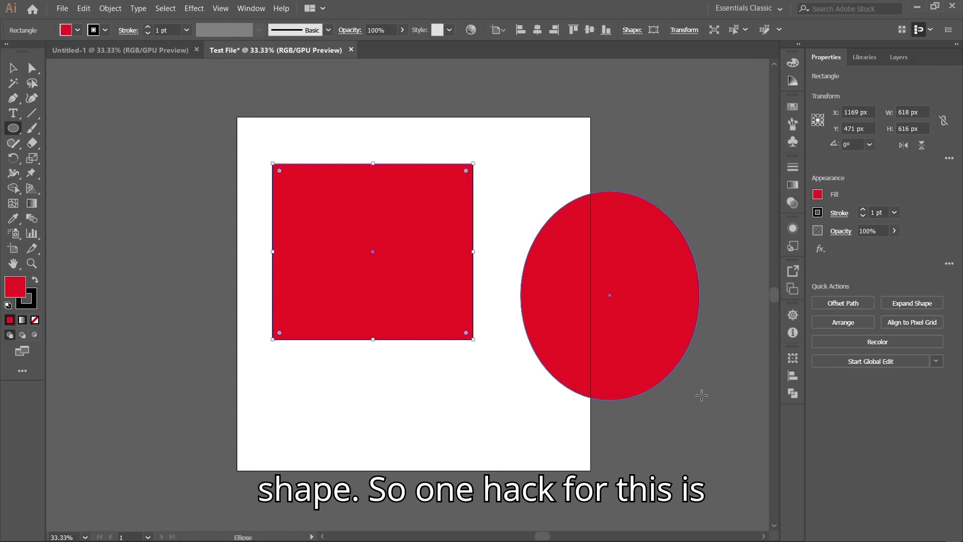
{"action": "key", "text": "v"}
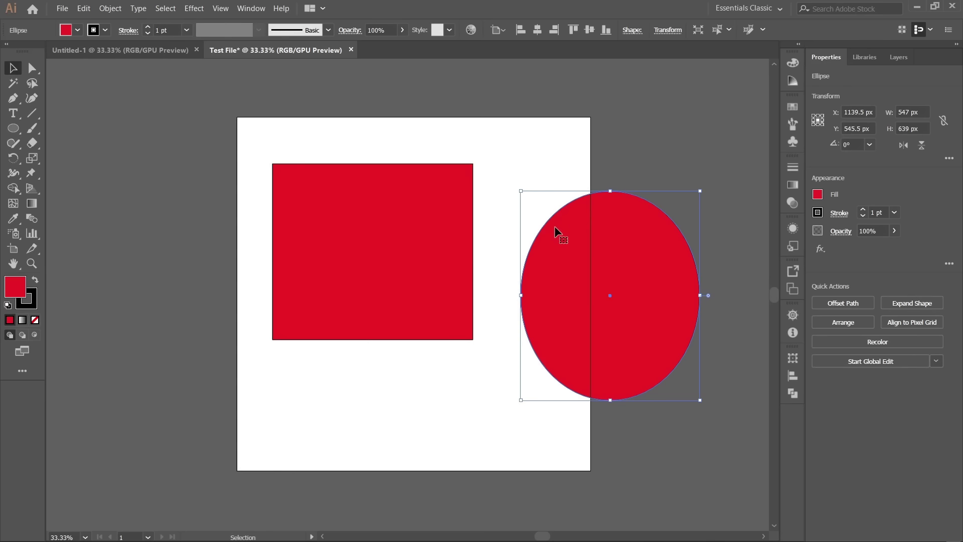
{"action": "key", "text": "Delete"}
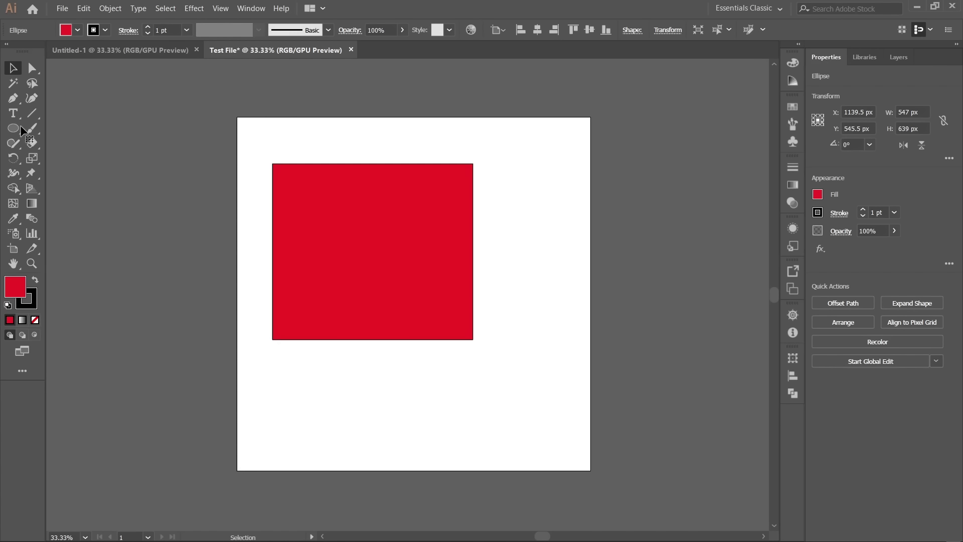
Draw a perfect circle about 631 px in diameter across the artboard's right edge and fill it with blue
{"action": "left_click", "coordinate": [130, 170]}
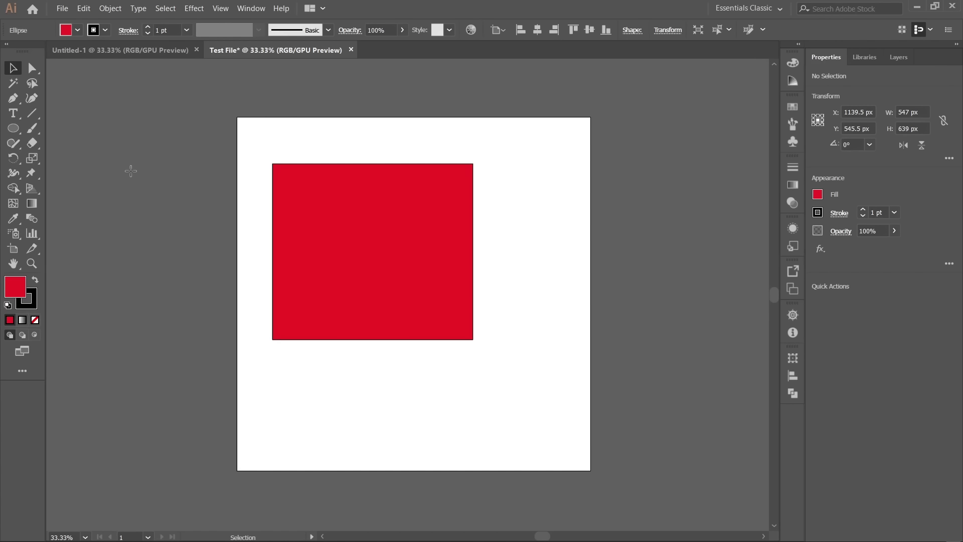
{"action": "key", "text": "l"}
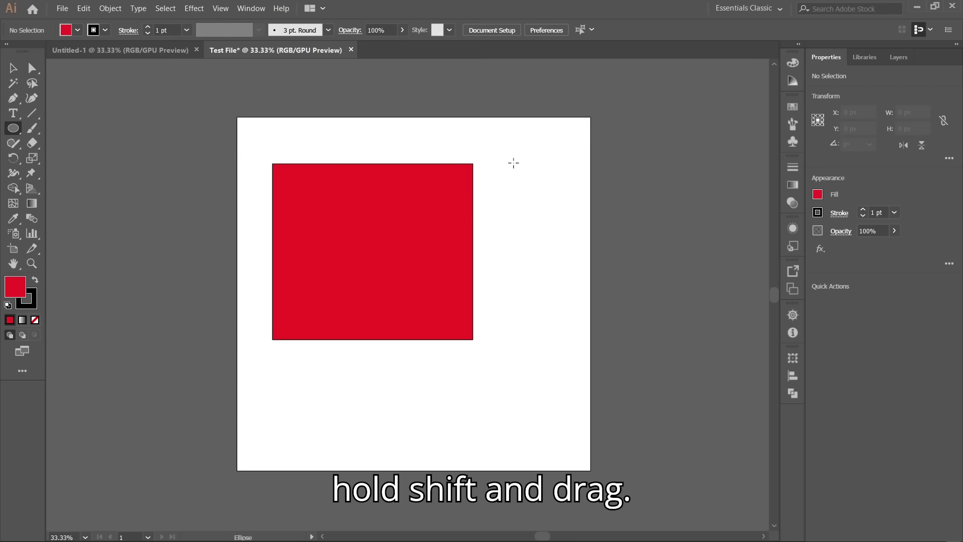
{"action": "left_click_drag", "start_coordinate": [513, 163], "coordinate": [651, 370]}
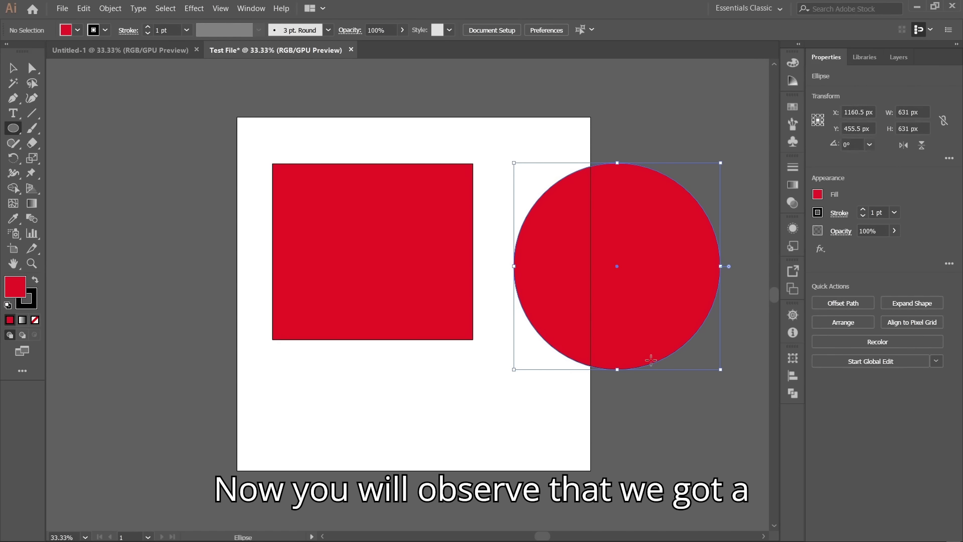
{"action": "key", "text": "v"}
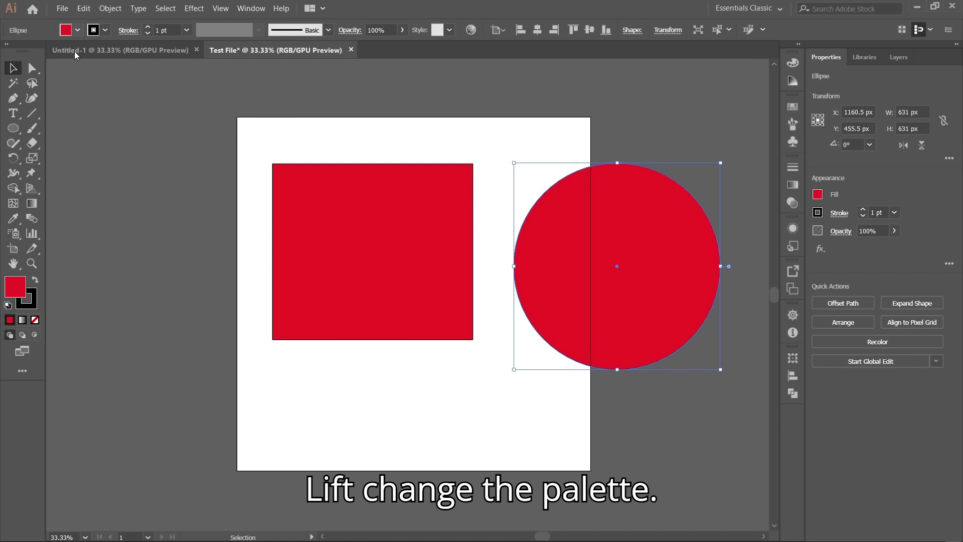
{"action": "left_click", "coordinate": [77, 30]}
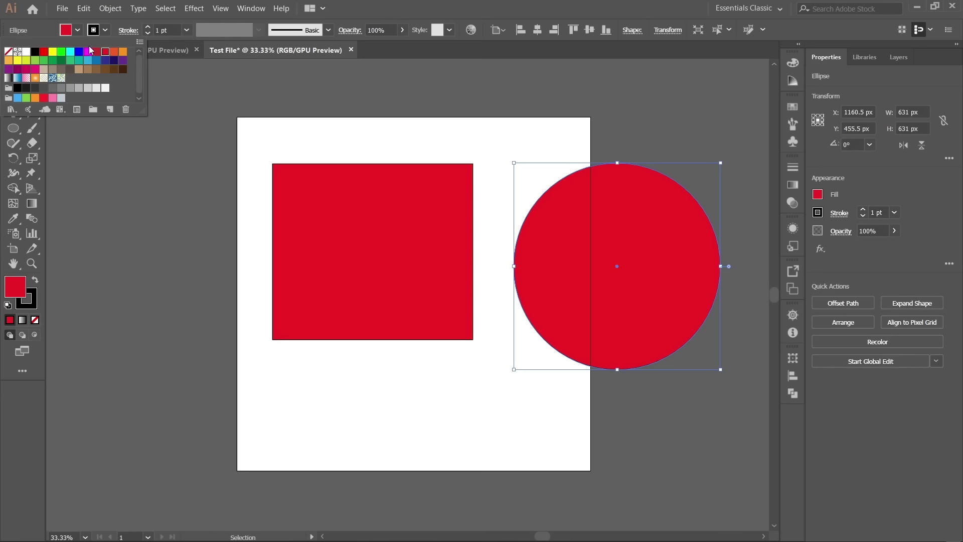
{"action": "left_click", "coordinate": [79, 52]}
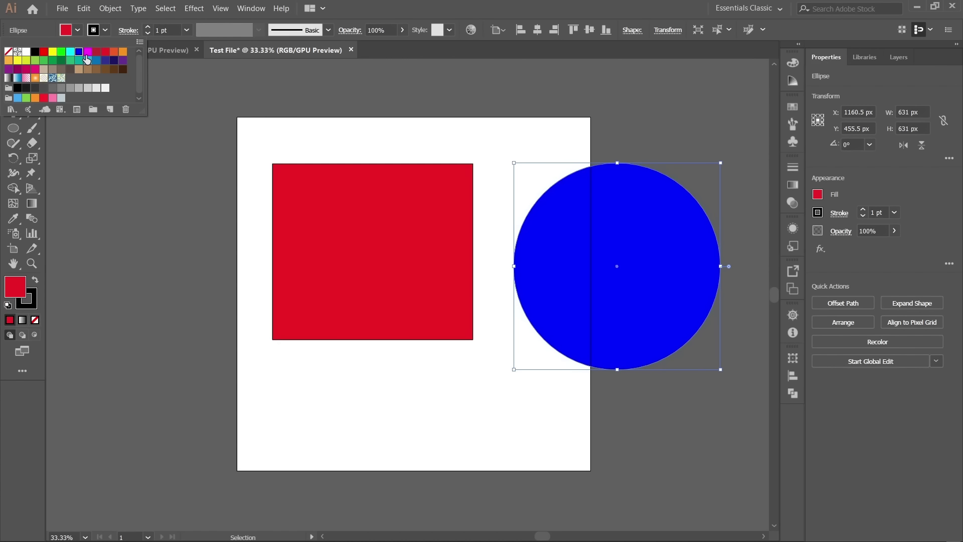
{"action": "left_click", "coordinate": [385, 149]}
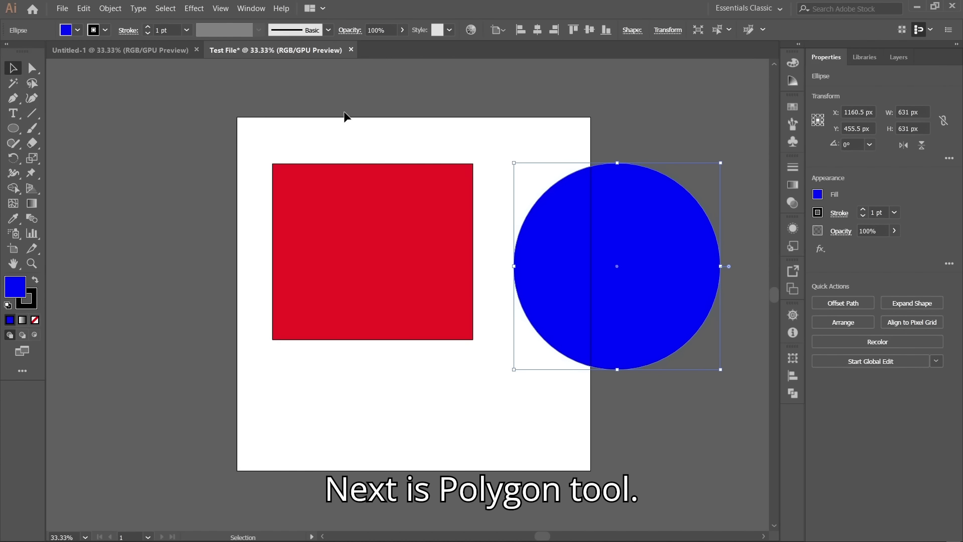
Draw a hexagon about 499 by 432 px beside the artboard's left edge and move it to about X -246 px, Y 417 px
{"action": "left_click_drag", "start_coordinate": [13, 128], "coordinate": [68, 176]}
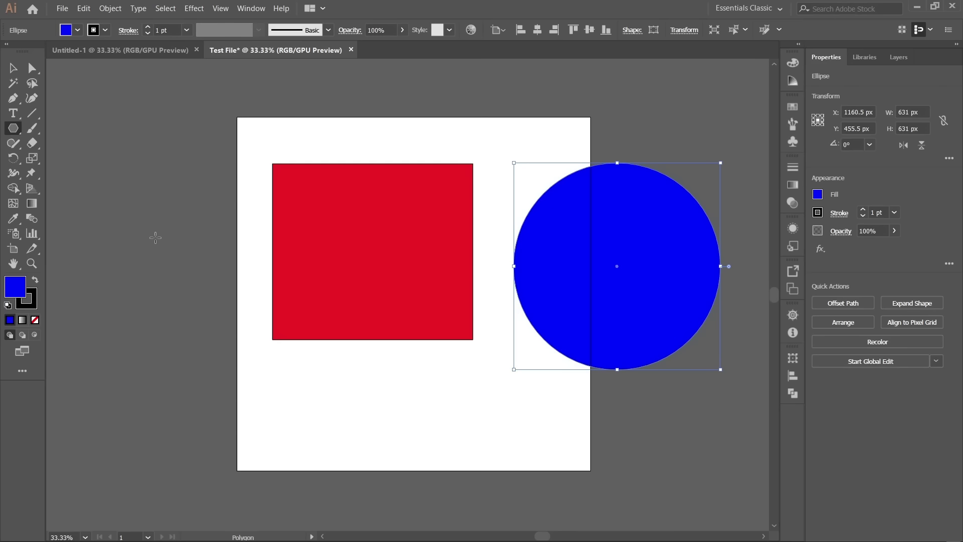
{"action": "left_click_drag", "start_coordinate": [129, 198], "coordinate": [168, 269]}
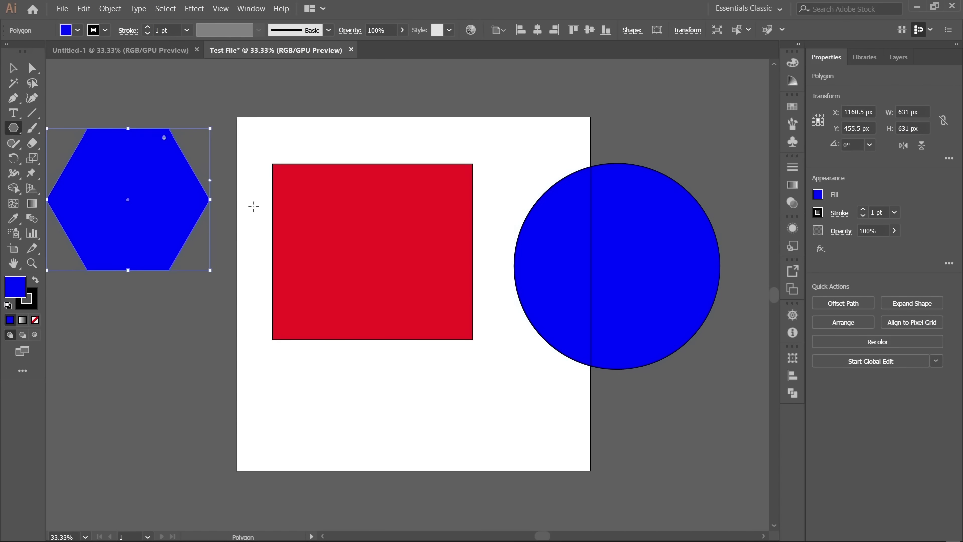
{"action": "key", "text": "v"}
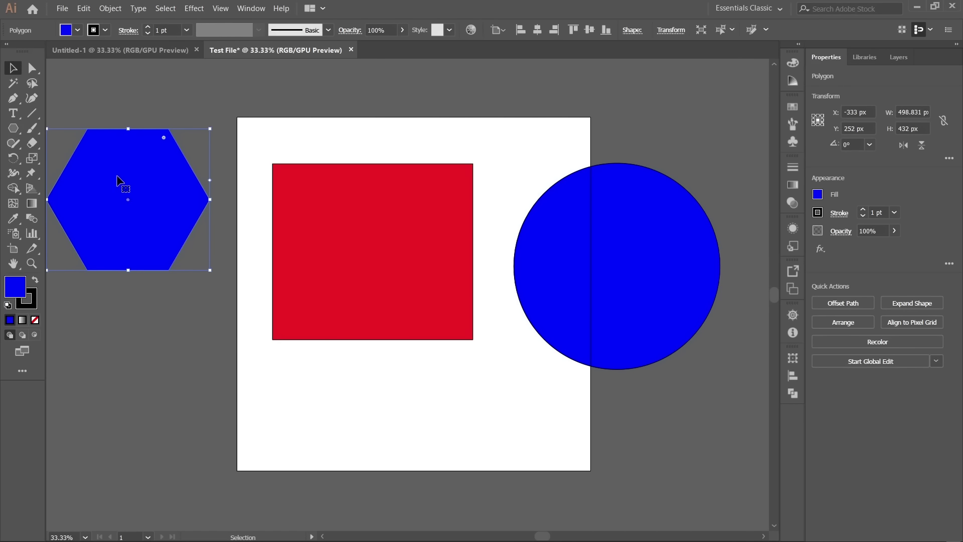
{"action": "left_click_drag", "start_coordinate": [117, 179], "coordinate": [146, 232]}
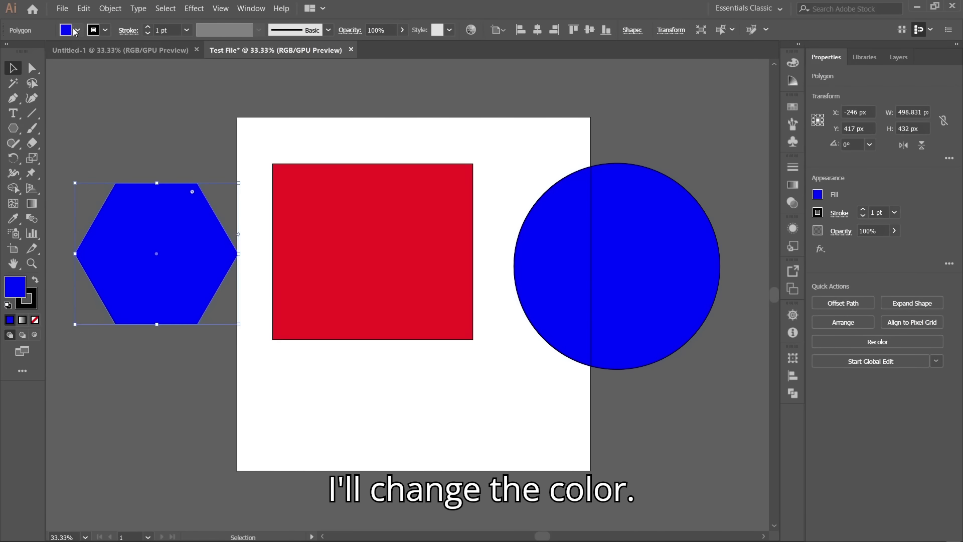
Fill the hexagon with light green and deselect it
{"action": "left_click", "coordinate": [77, 30]}
{"action": "left_click", "coordinate": [97, 52]}
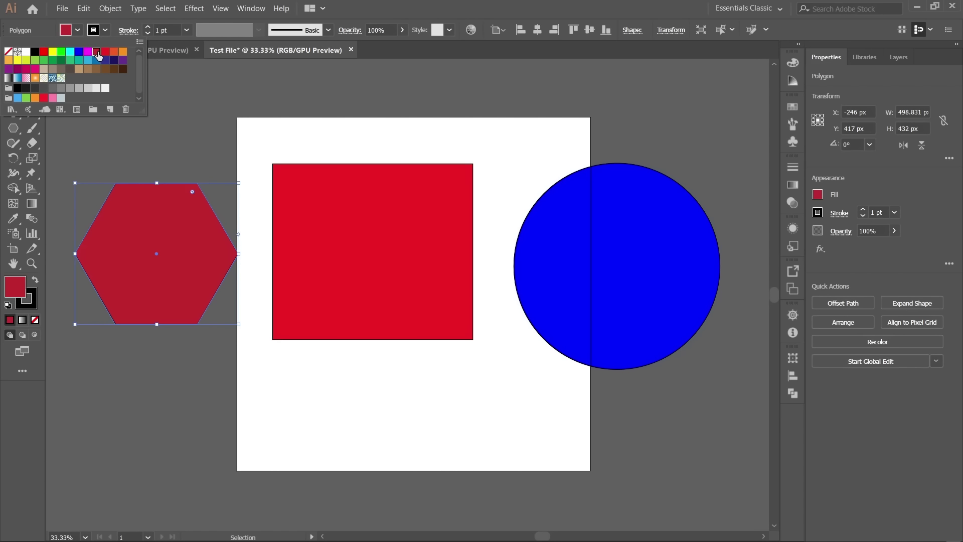
{"action": "left_click", "coordinate": [35, 61]}
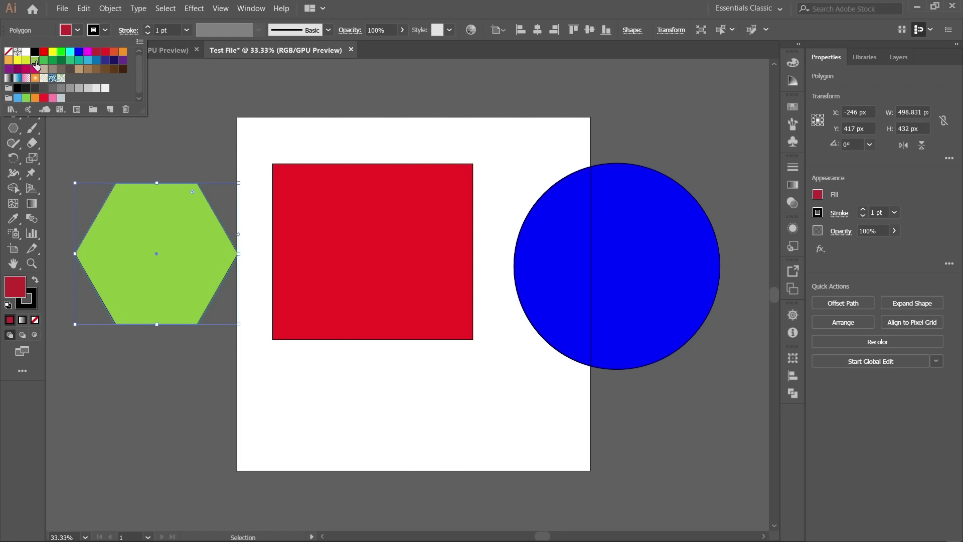
{"action": "left_click", "coordinate": [182, 118]}
{"action": "left_click", "coordinate": [182, 116]}
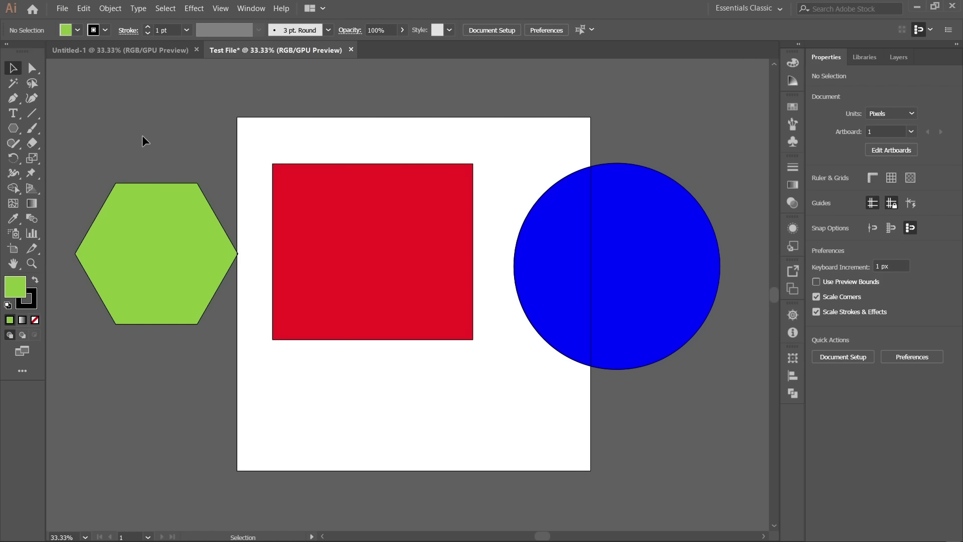
Move the hexagon farther from the artboard and duplicate it straight below, placing the copy at about X -422 px, Y 784 px
{"action": "left_click", "coordinate": [153, 254]}
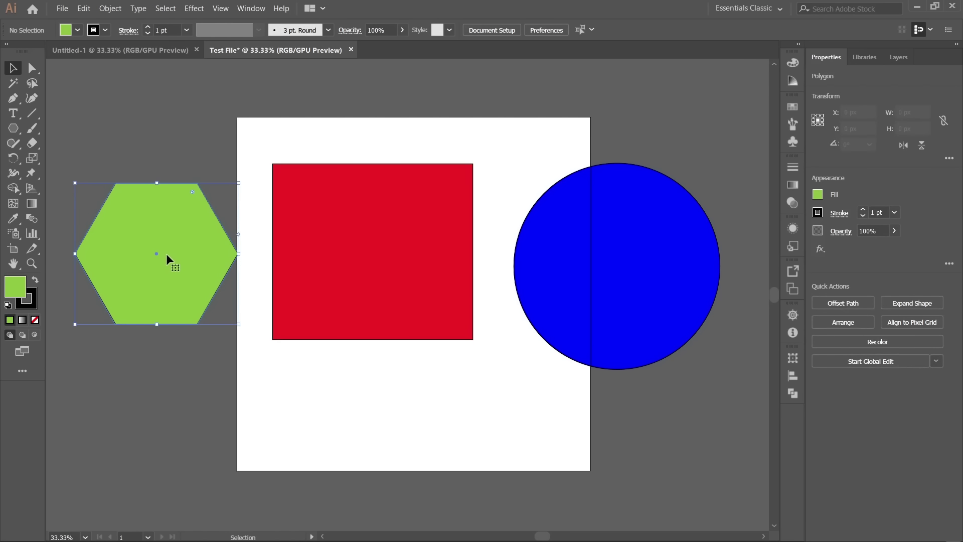
{"action": "scroll", "coordinate": [236, 270], "scroll_direction": "down", "scroll_amount": 1}
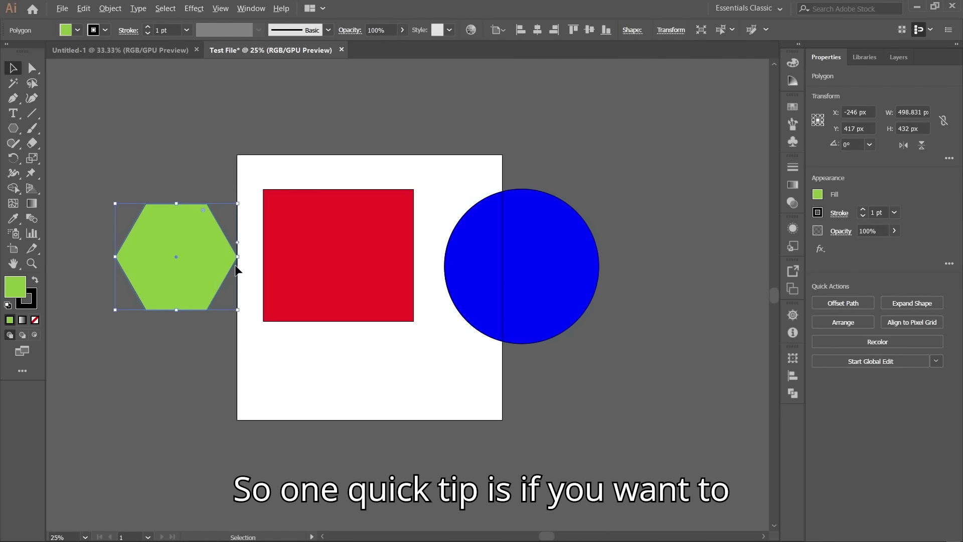
{"action": "left_click", "coordinate": [229, 137]}
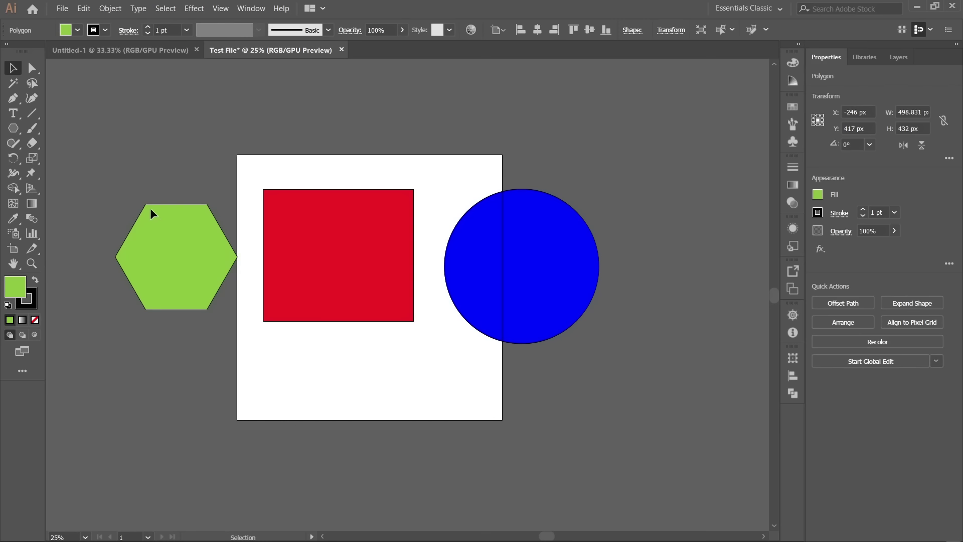
{"action": "key", "text": "ctrl+z"}
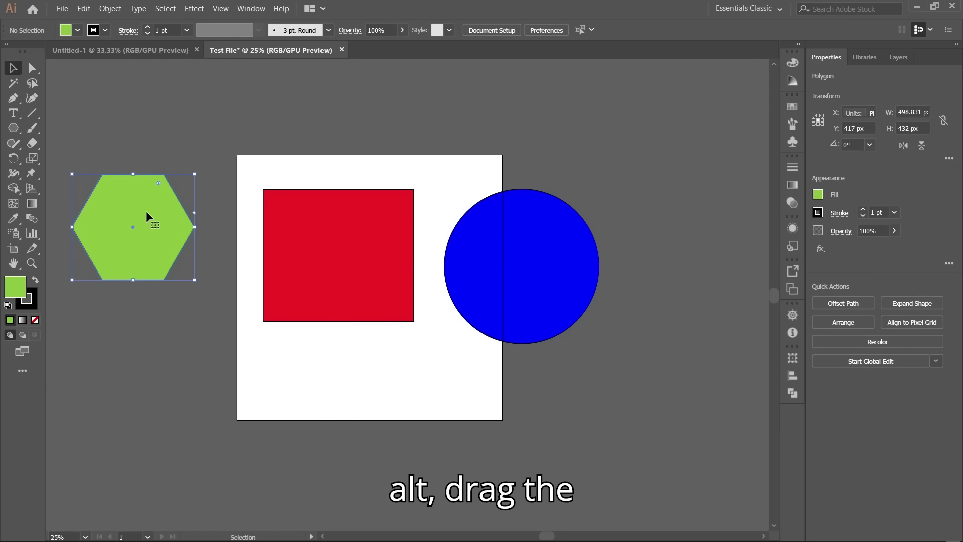
{"action": "left_click_drag", "start_coordinate": [137, 237], "coordinate": [135, 351]}
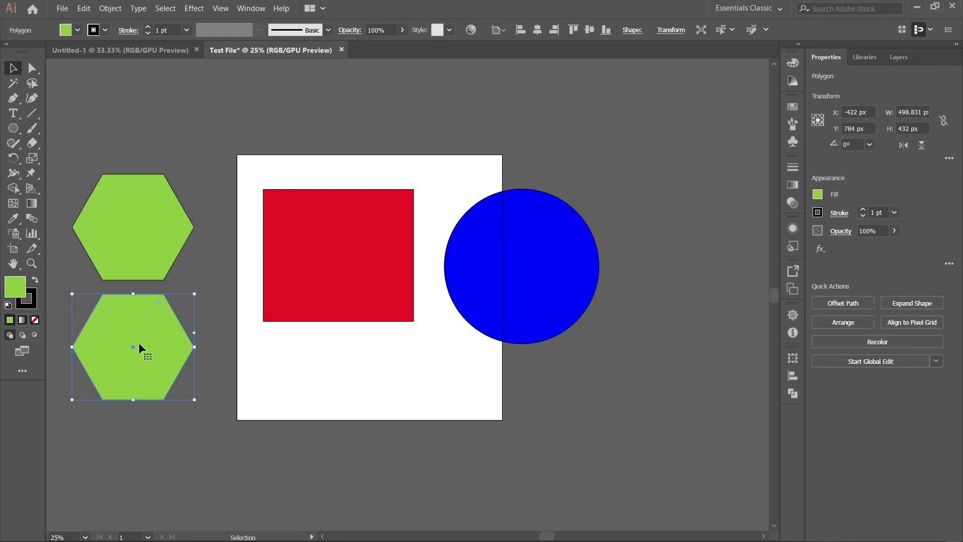
{"action": "left_click", "coordinate": [193, 273]}
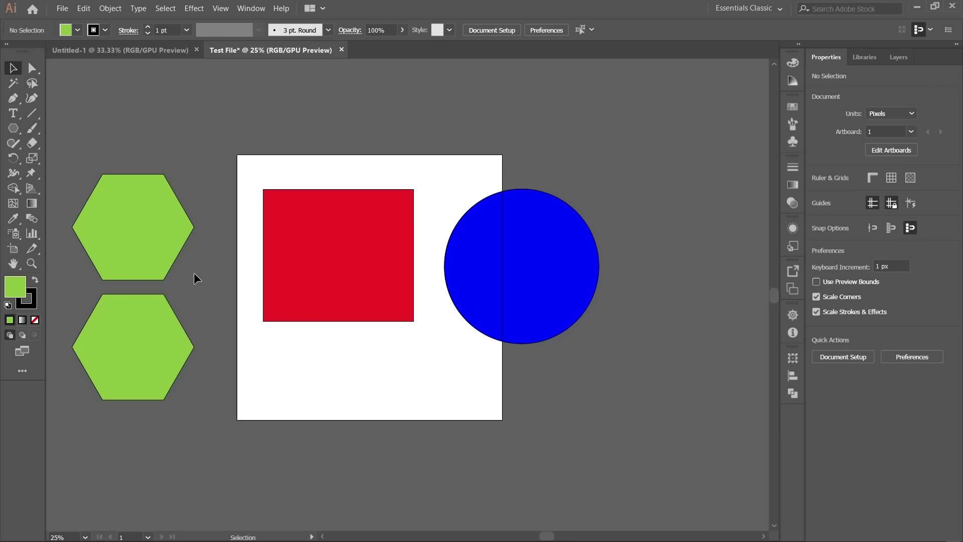
Set the upper hexagon's stroke weight to 10 pt
{"action": "left_click", "coordinate": [180, 226]}
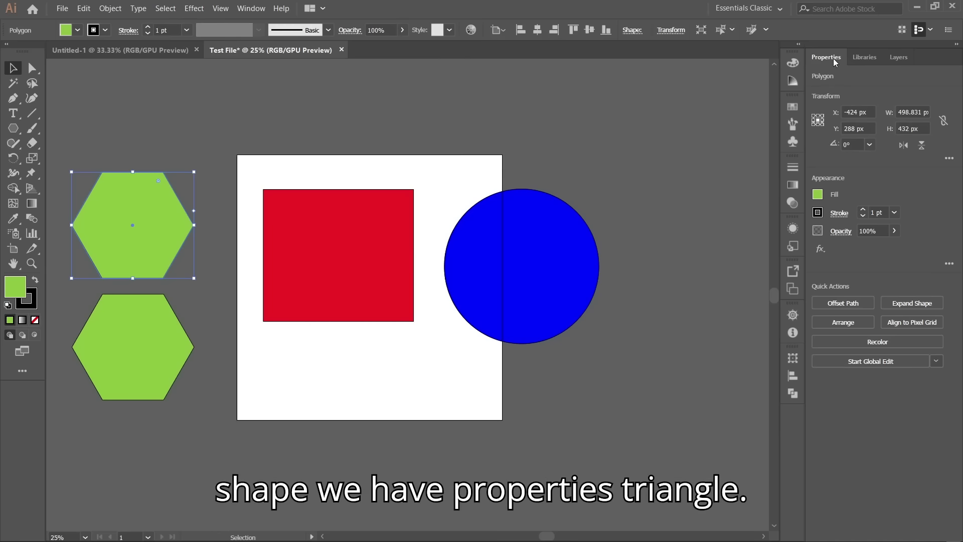
{"action": "left_click", "coordinate": [884, 210]}
{"action": "type", "text": "1"}
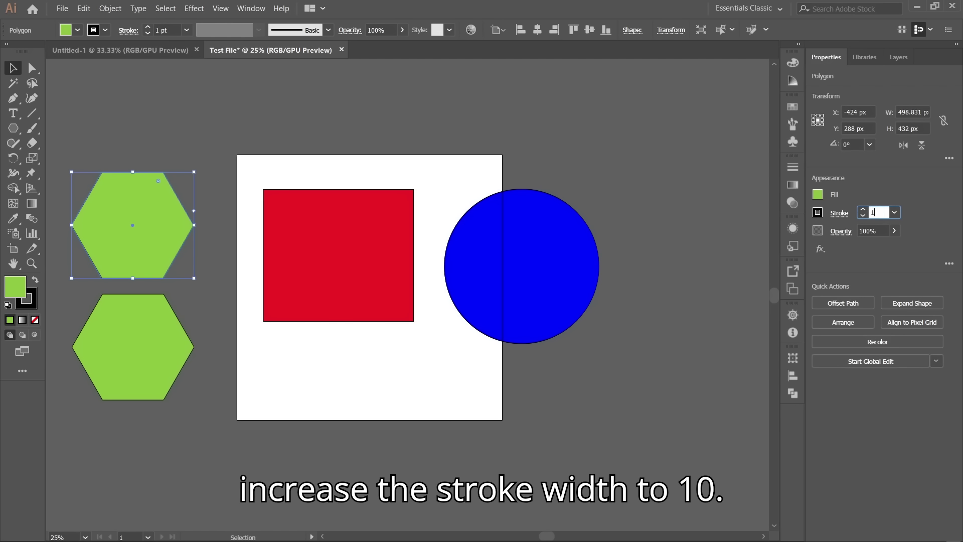
{"action": "type", "text": "0"}
{"action": "key", "text": "Return"}
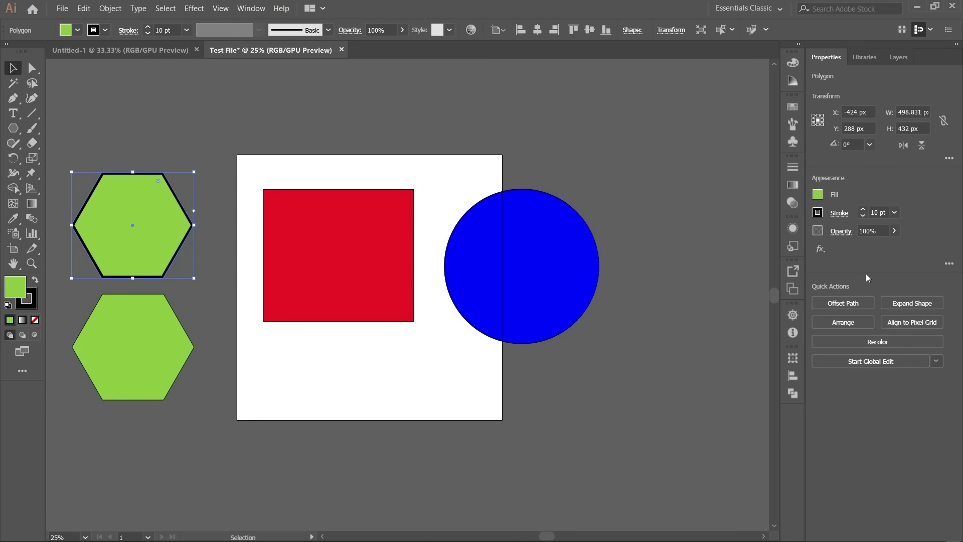
Align the upper hexagon's stroke to the outside and give it a round cap and bevel corners
{"action": "left_click", "coordinate": [838, 214]}
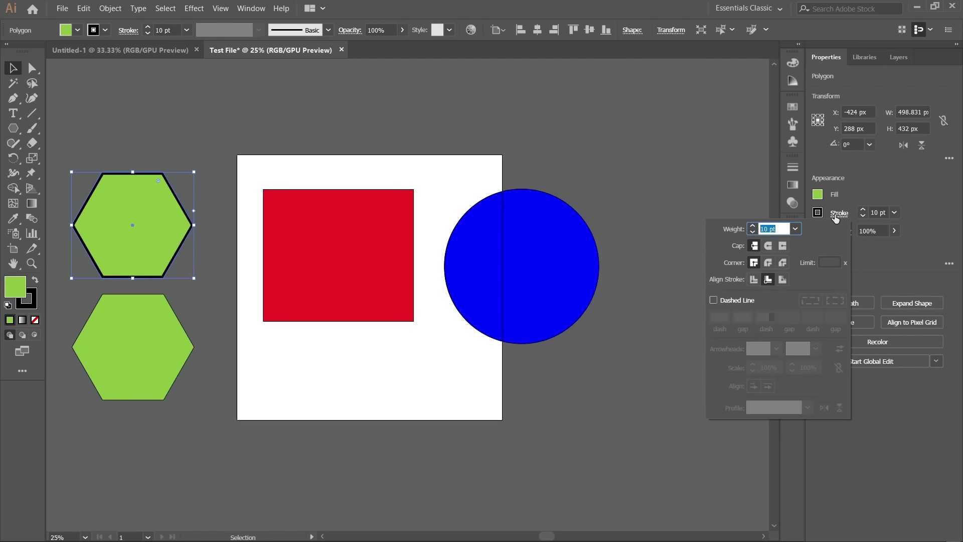
{"action": "left_click", "coordinate": [754, 279]}
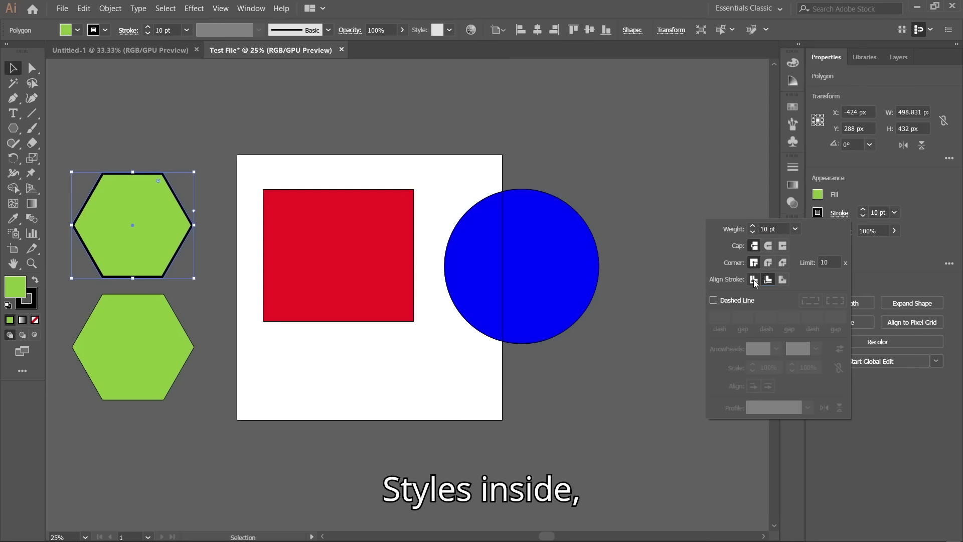
{"action": "left_click", "coordinate": [767, 279]}
{"action": "left_click", "coordinate": [782, 279]}
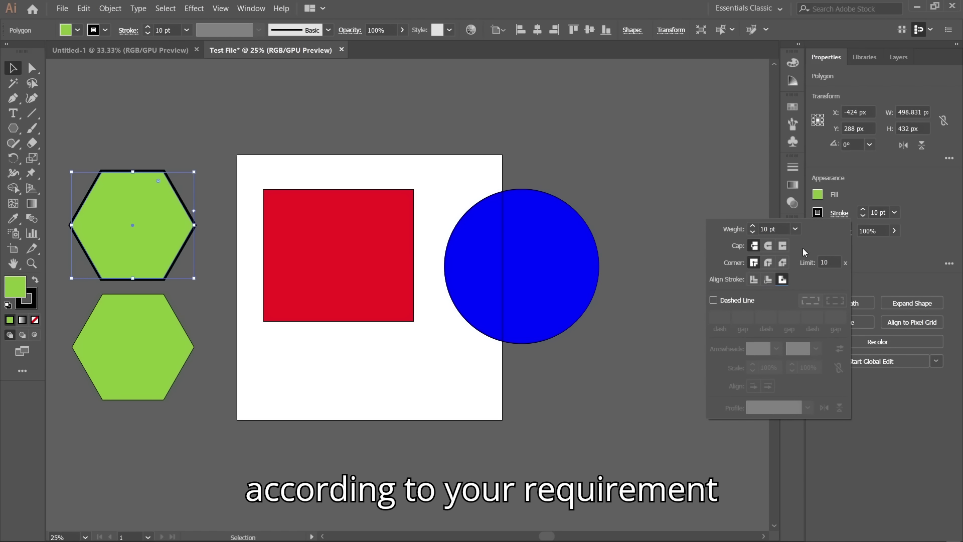
{"action": "left_click", "coordinate": [769, 245]}
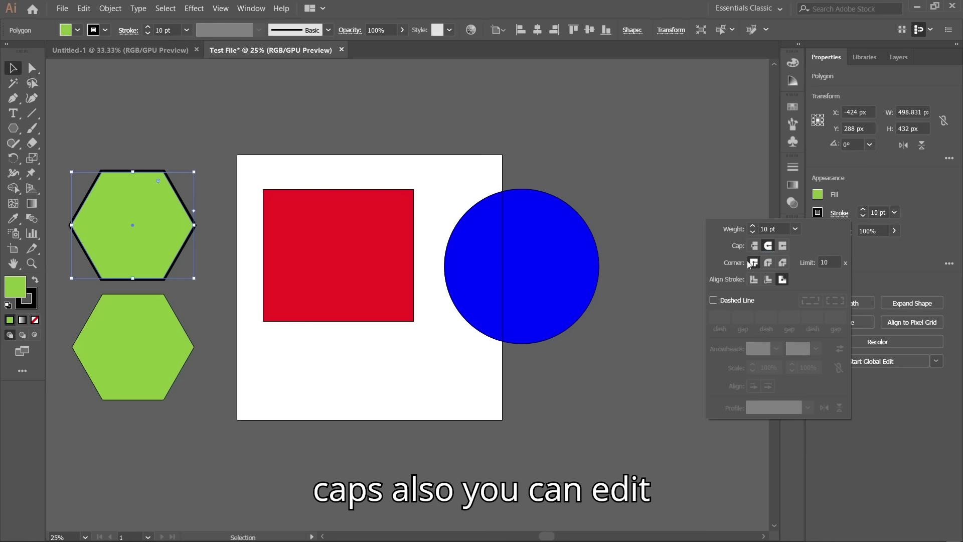
{"action": "left_click", "coordinate": [783, 262]}
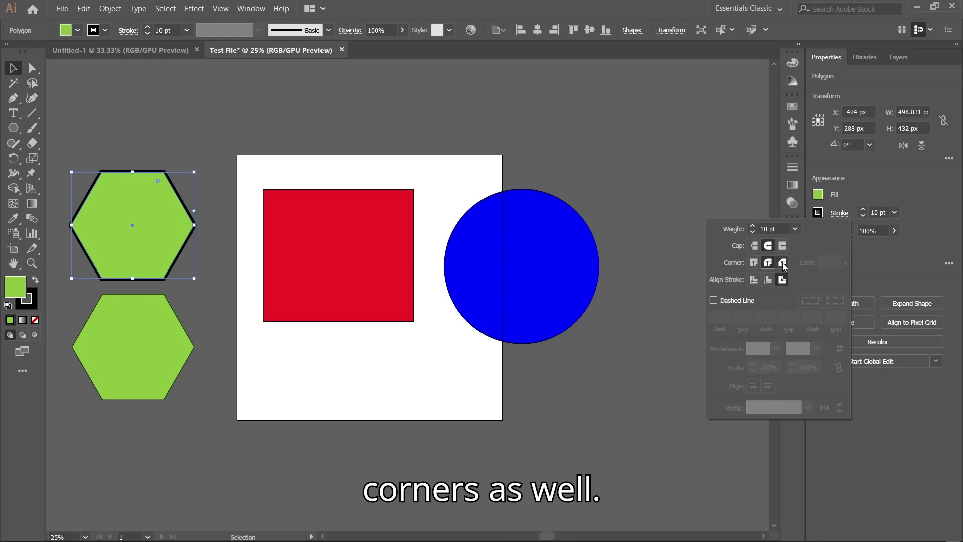
Make the upper hexagon's stroke a dashed line with a dash length of 50 pt
{"action": "left_click", "coordinate": [741, 299]}
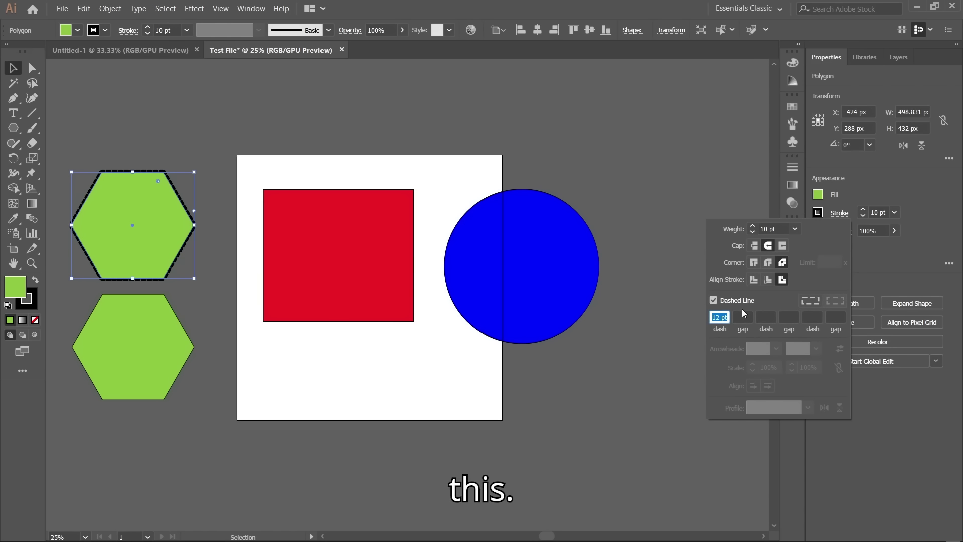
{"action": "type", "text": "10"}
{"action": "key", "text": "Return"}
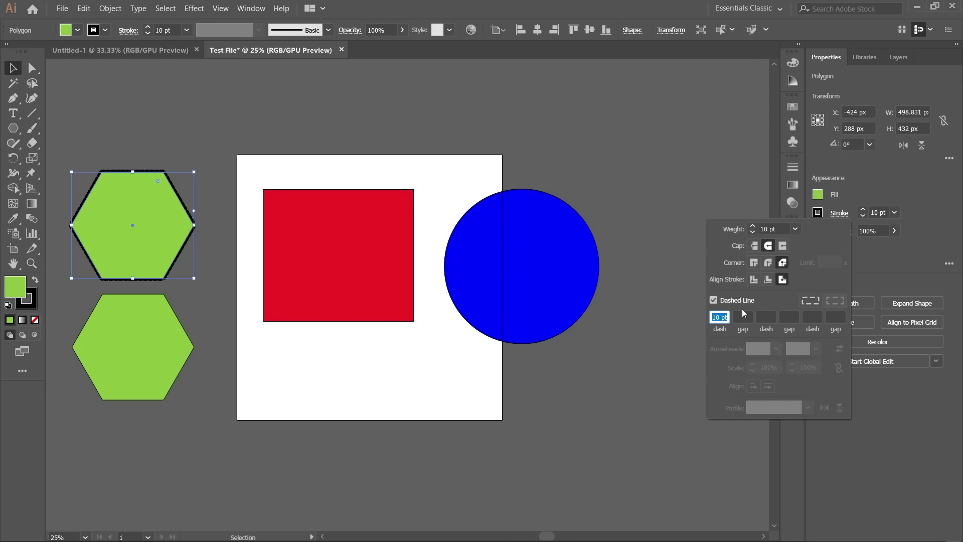
{"action": "key", "text": "XF86MonBrightnessUp"}
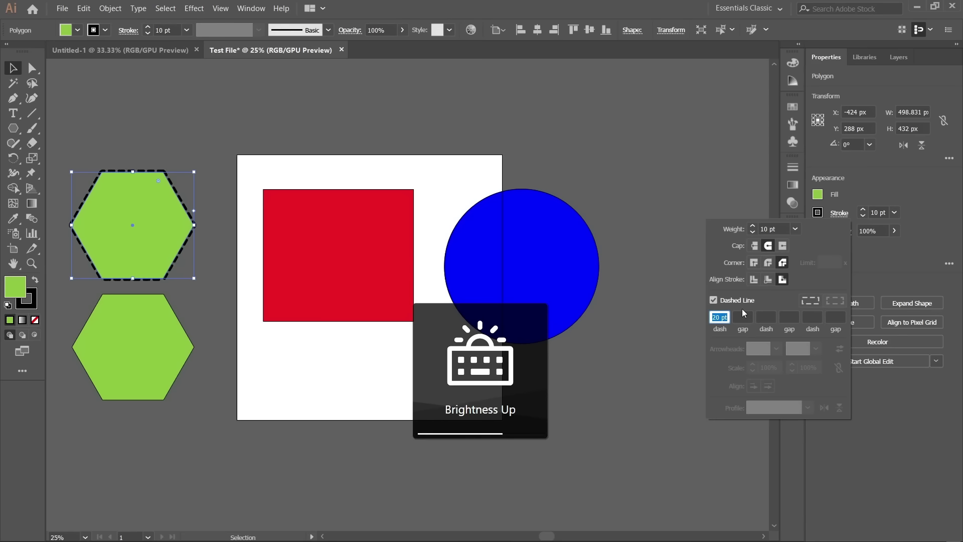
{"action": "key", "text": "shift+Up"}
{"action": "key", "text": "shift+Up"}
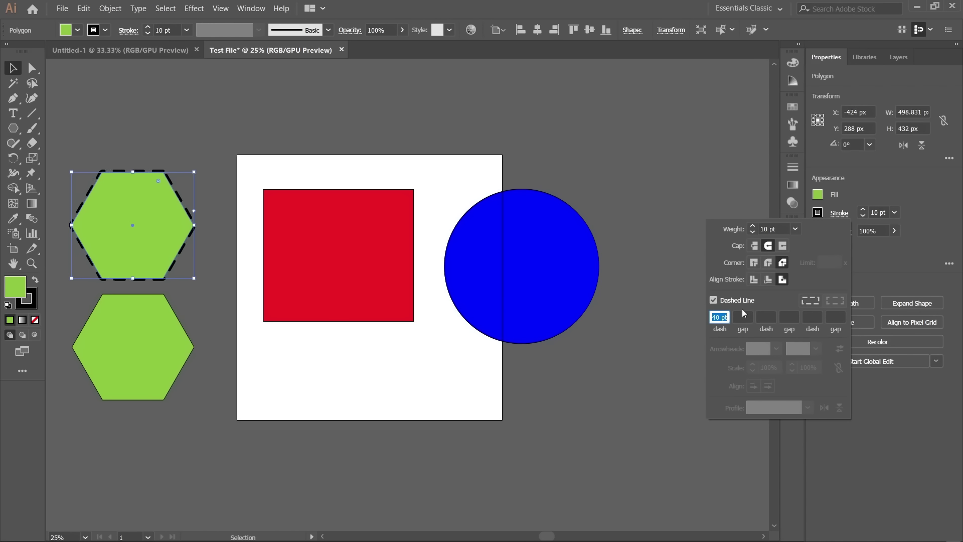
{"action": "key", "text": "shift+Up"}
Try gaps of 10 pt and 1 pt in the hexagon's dashed stroke and settle on a gap of 0
{"action": "left_click", "coordinate": [745, 314]}
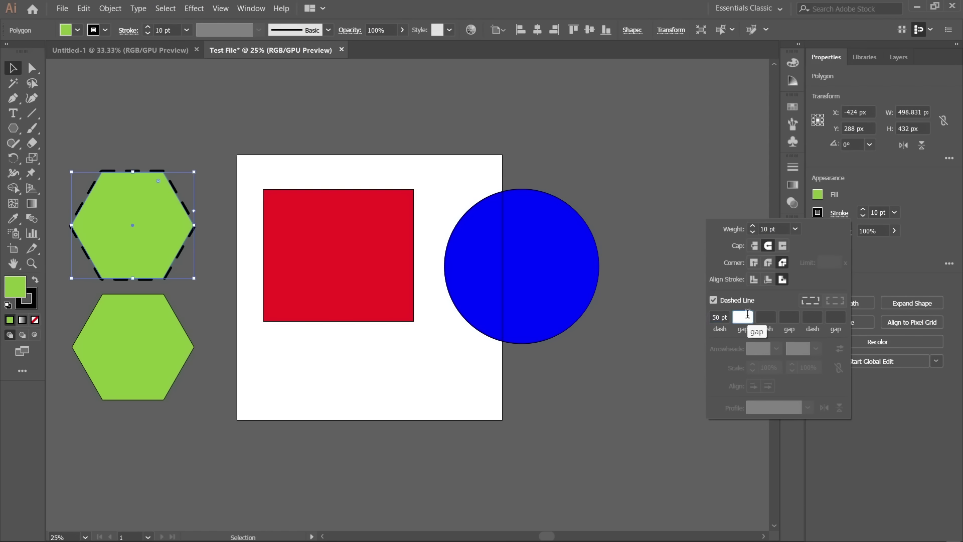
{"action": "type", "text": "10"}
{"action": "left_click", "coordinate": [764, 316]}
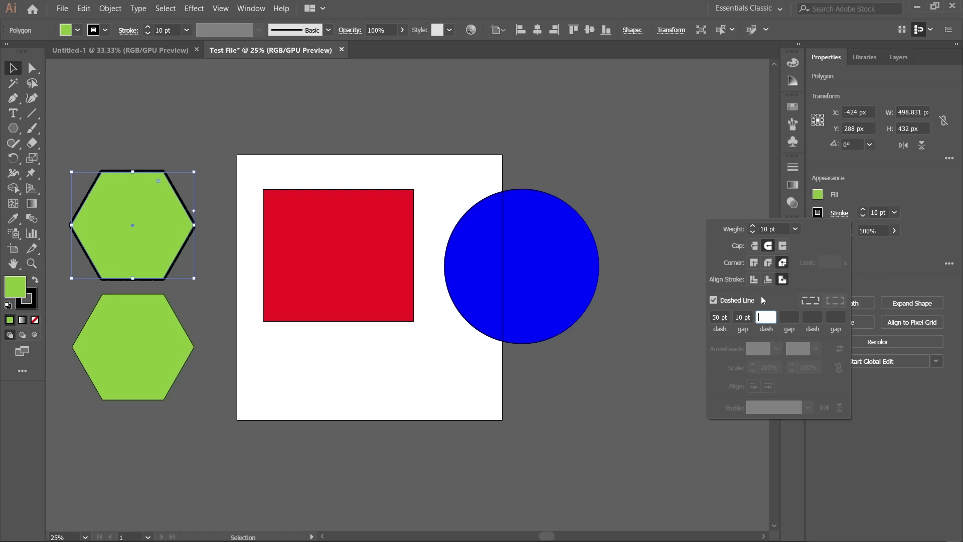
{"action": "left_click", "coordinate": [746, 317]}
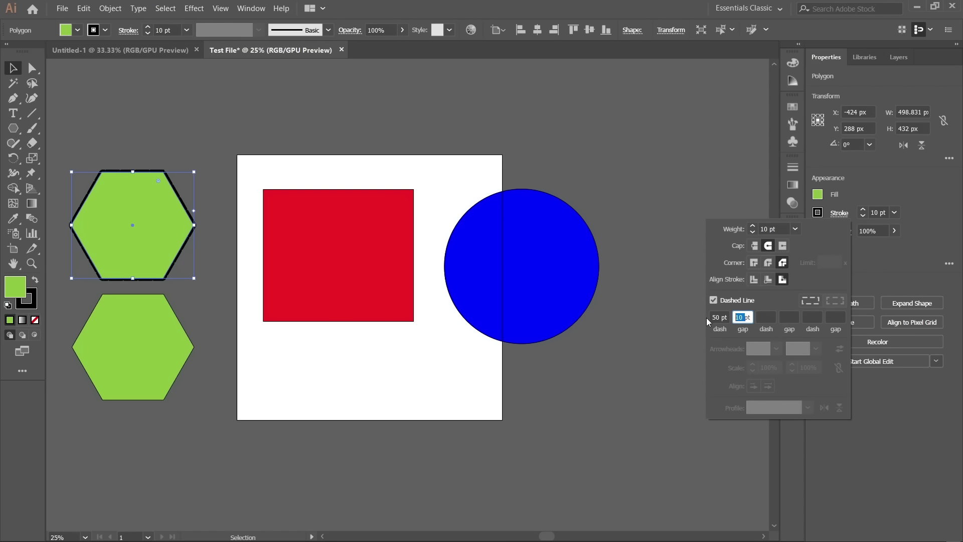
{"action": "type", "text": "1"}
{"action": "left_click", "coordinate": [762, 318]}
{"action": "key", "text": "Tab"}
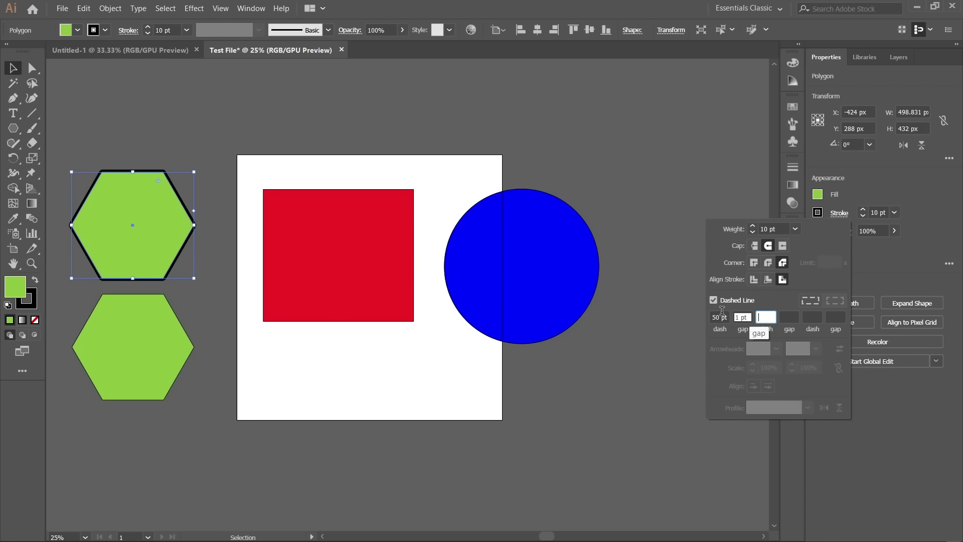
{"action": "key", "text": "shift+Tab"}
{"action": "type", "text": "0"}
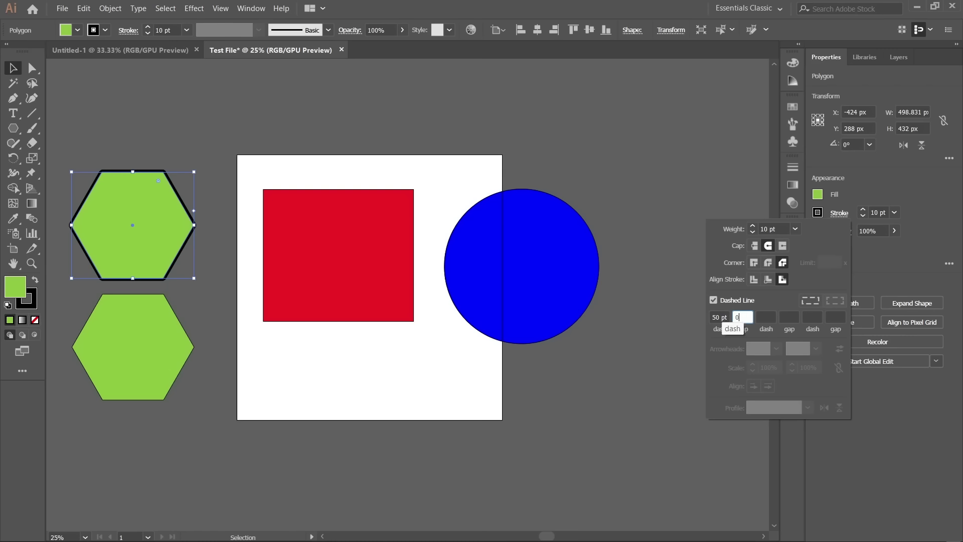
{"action": "key", "text": "Return"}
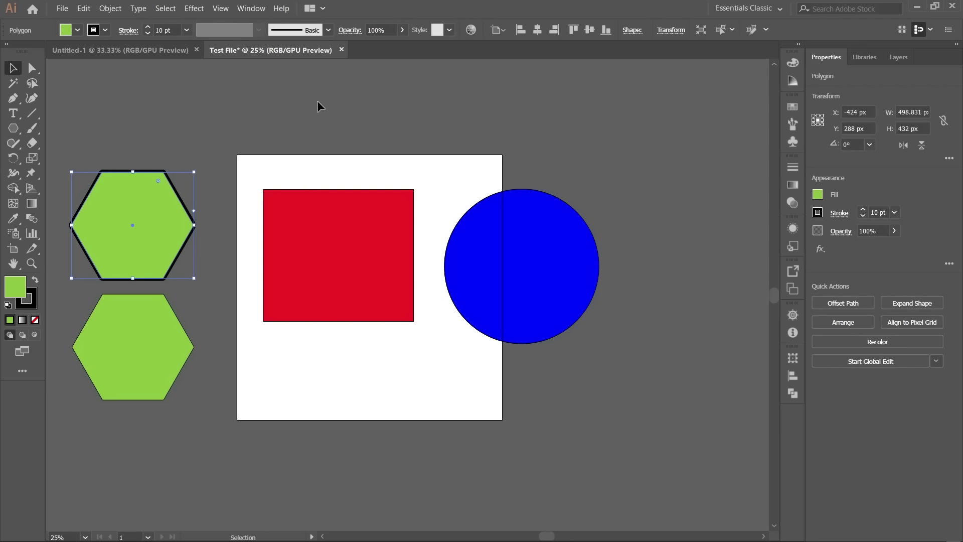
Draw a 10-point star about 1225 by 1274 px beyond the artboard's right edge, overlapping the blue circle
{"action": "left_click", "coordinate": [13, 128]}
{"action": "left_click", "coordinate": [86, 188]}
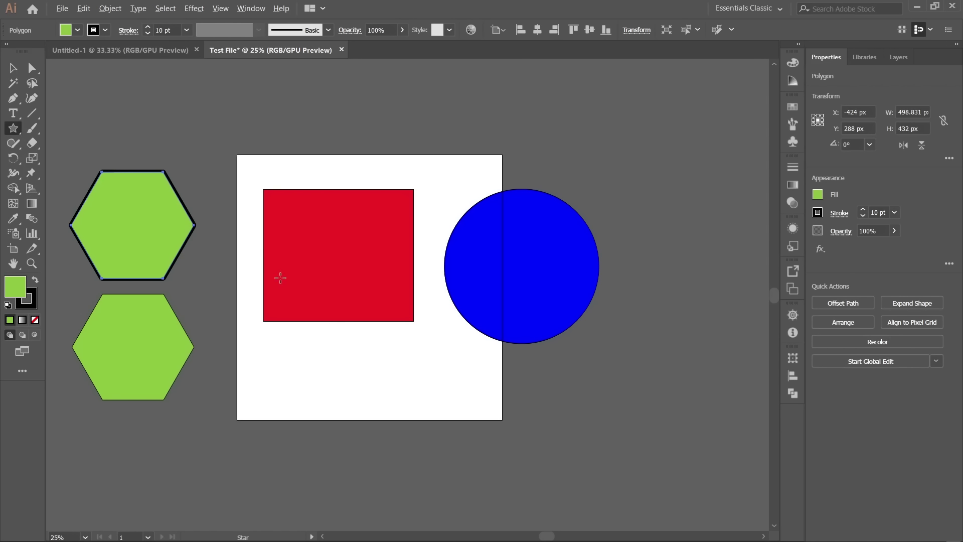
{"action": "scroll", "coordinate": [281, 277], "scroll_direction": "down", "scroll_amount": 2}
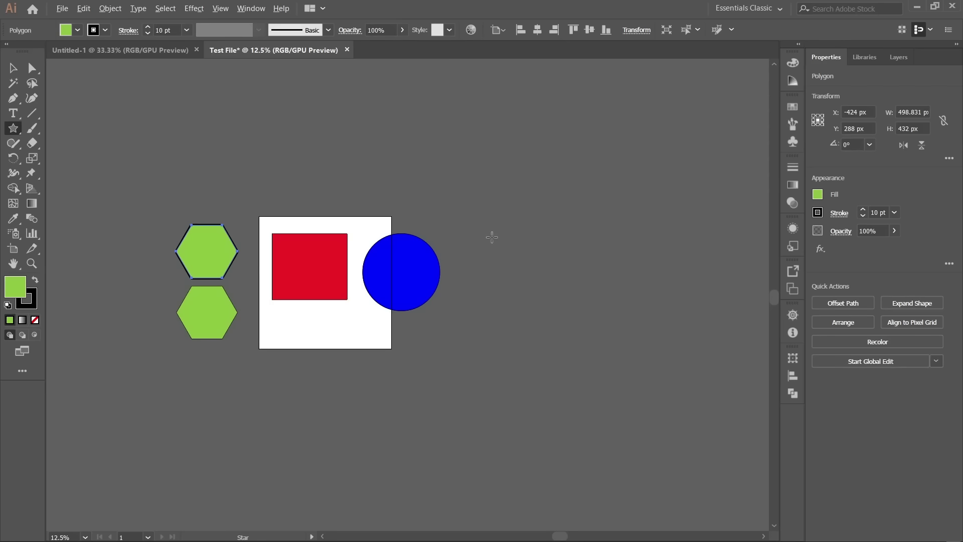
{"action": "left_click_drag", "start_coordinate": [511, 270], "coordinate": [540, 299]}
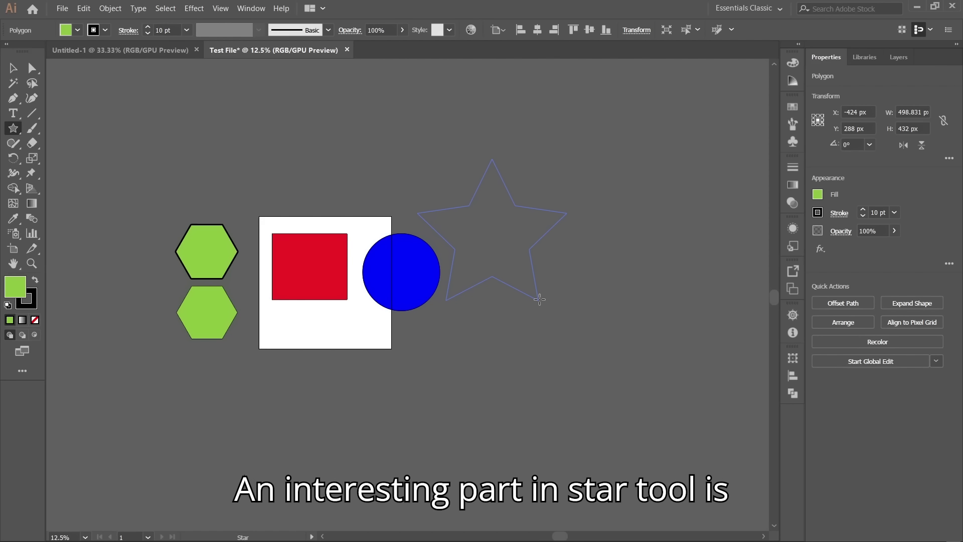
{"action": "left_click_drag", "start_coordinate": [540, 300], "coordinate": [540, 299]}
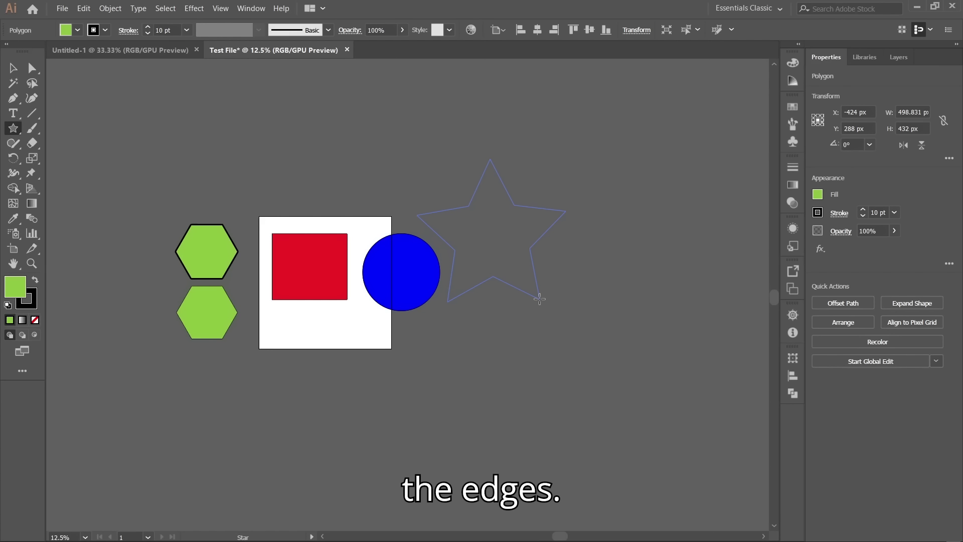
{"action": "key", "text": "Down"}
{"action": "key", "text": "Up"}
{"action": "key", "text": "Up"}
{"action": "key", "text": "Up"}
{"action": "key", "text": "Up"}
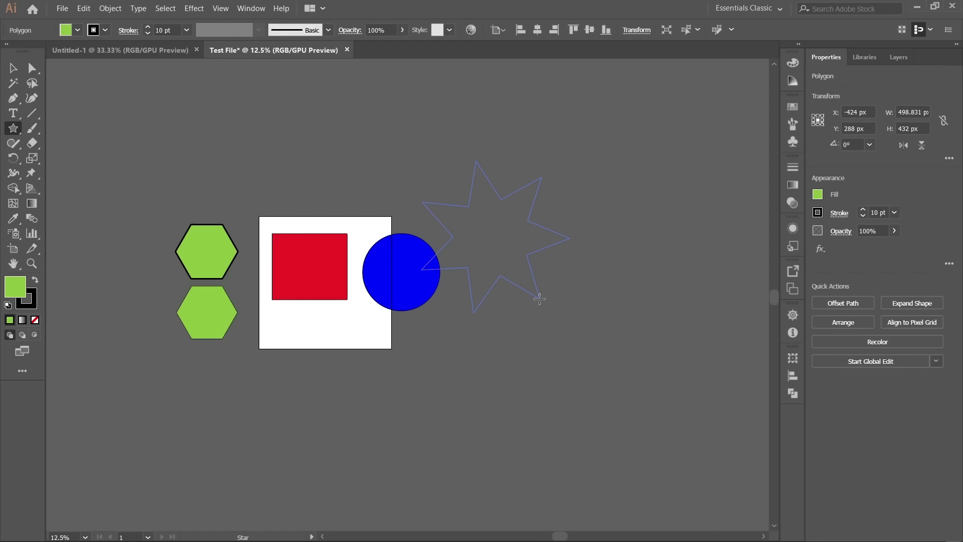
{"action": "key", "text": "Up"}
{"action": "key", "text": "Up"}
{"action": "left_click_drag", "start_coordinate": [540, 300], "coordinate": [540, 299]}
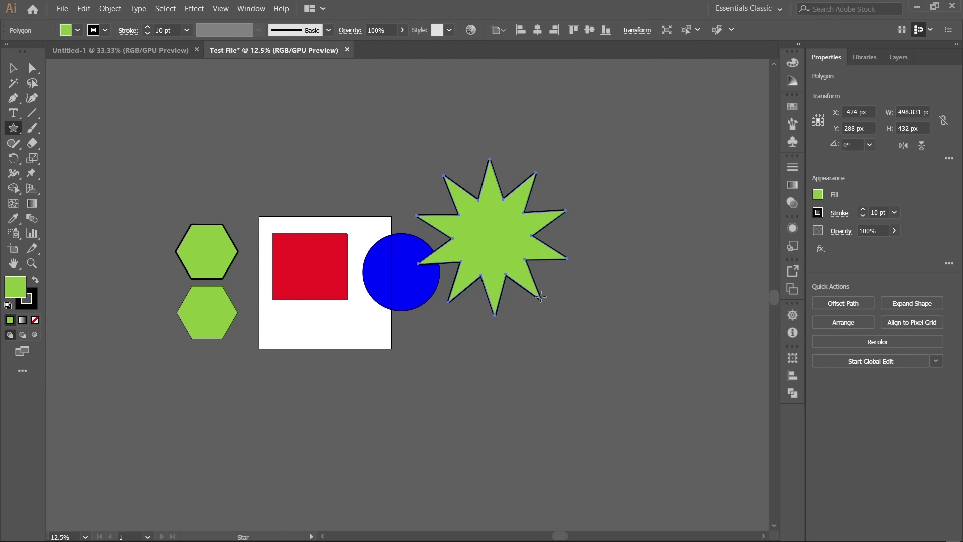
Move the star clear of the blue circle to about X 2317 px, Y 540 px and fill it with RGB Yellow
{"action": "left_click", "coordinate": [13, 71]}
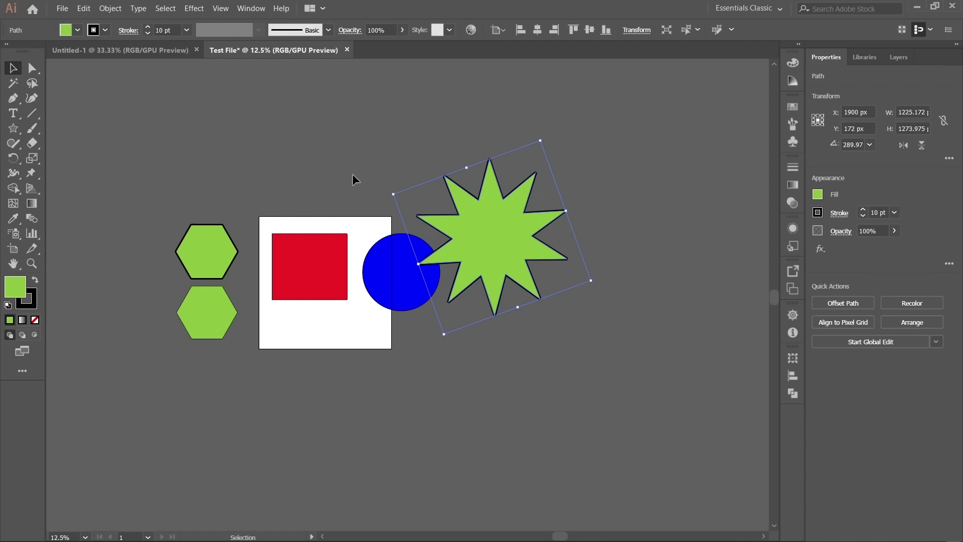
{"action": "left_click_drag", "start_coordinate": [474, 218], "coordinate": [526, 254]}
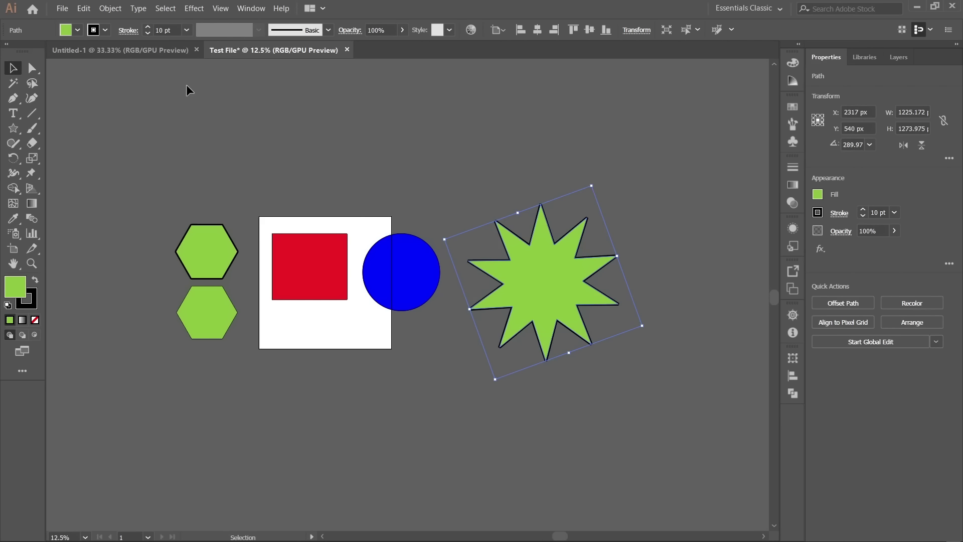
{"action": "left_click", "coordinate": [77, 30]}
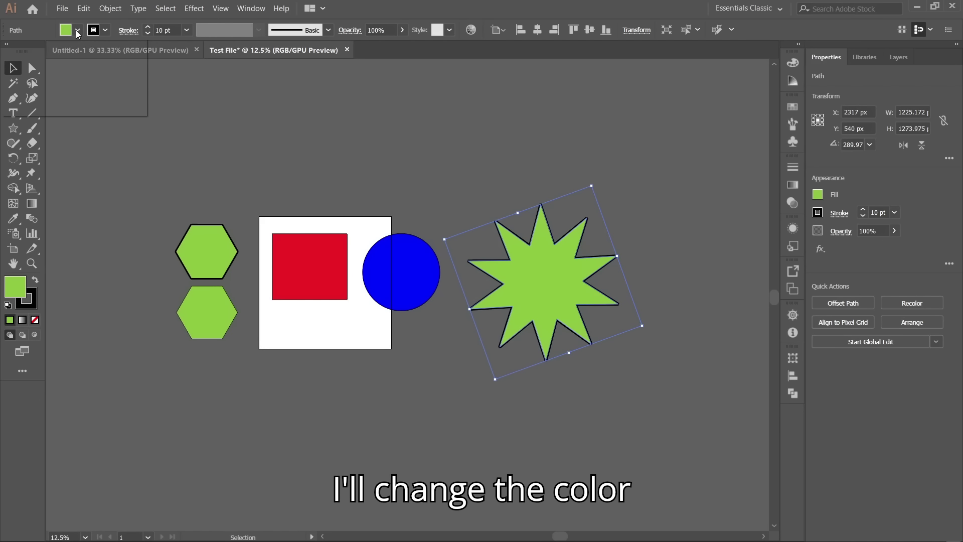
{"action": "left_click", "coordinate": [53, 53]}
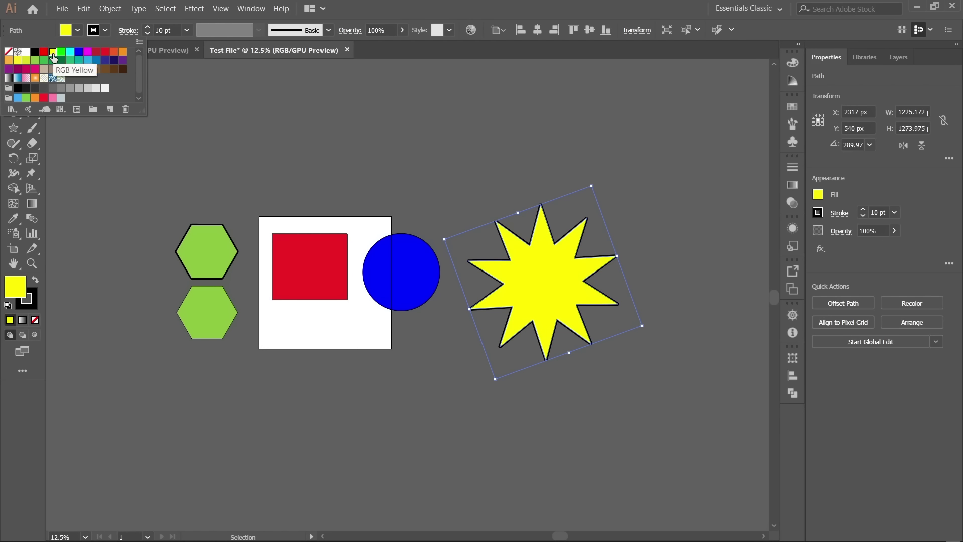
{"action": "left_click", "coordinate": [473, 160]}
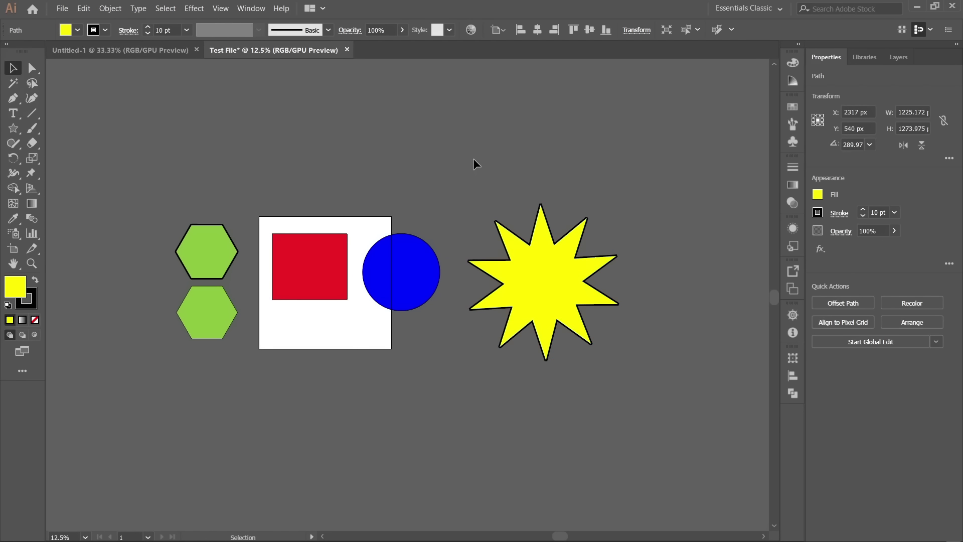
Move the yellow star below the blue circle so it overlaps the artboard's lower-right corner, and deselect it
{"action": "left_click", "coordinate": [529, 275]}
{"action": "left_click_drag", "start_coordinate": [541, 272], "coordinate": [392, 390]}
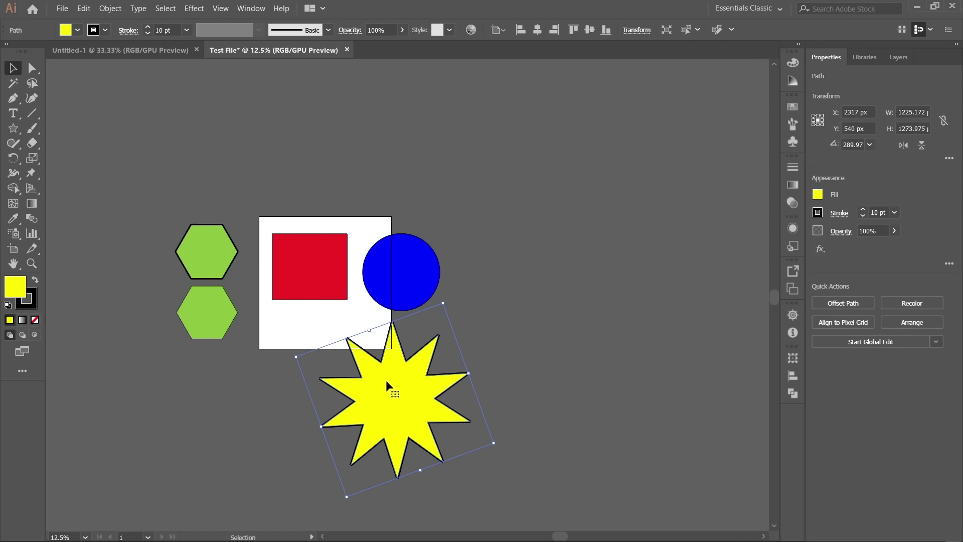
{"action": "left_click", "coordinate": [231, 317]}
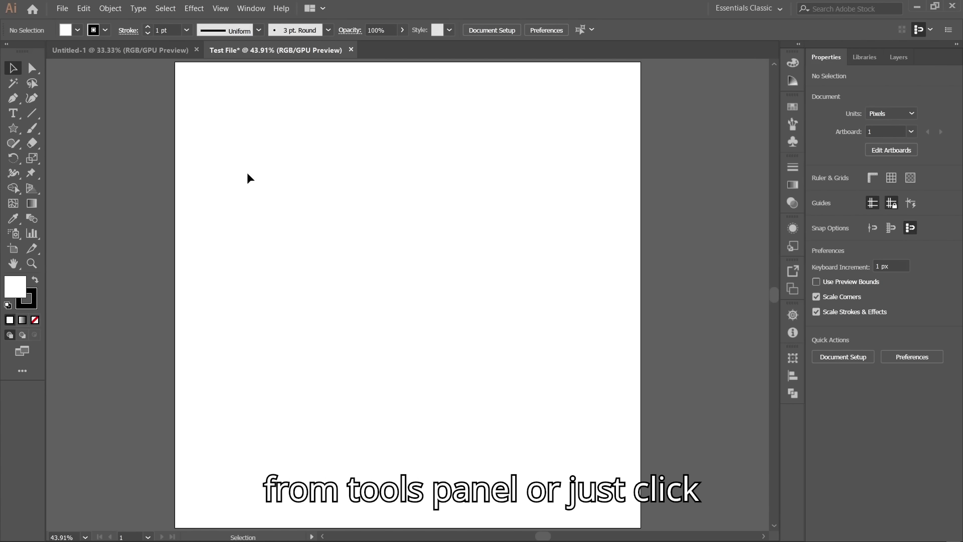
Draw a closed six-point shape of straight Pen tool segments, about 659 by 584 px, with a notch in its left side
{"action": "key", "text": "p"}
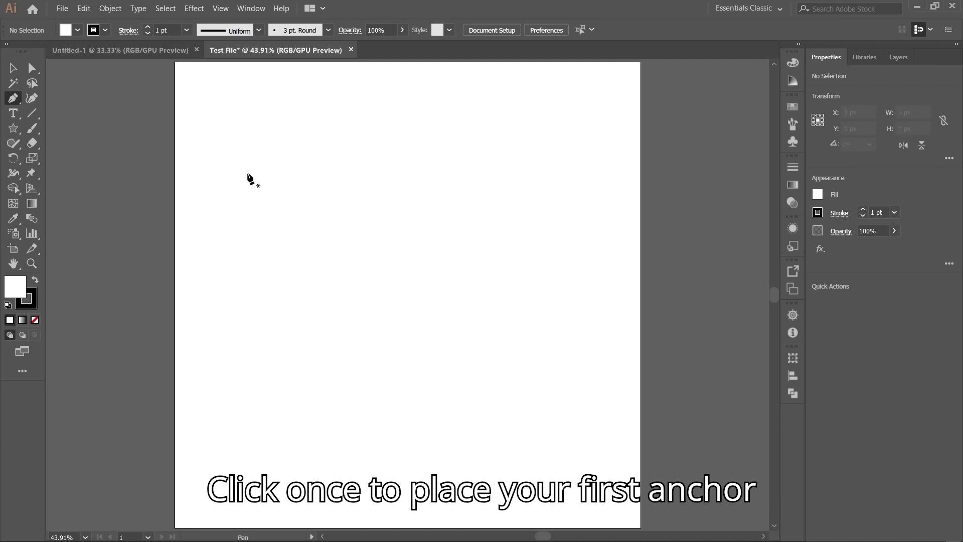
{"action": "left_click", "coordinate": [248, 175]}
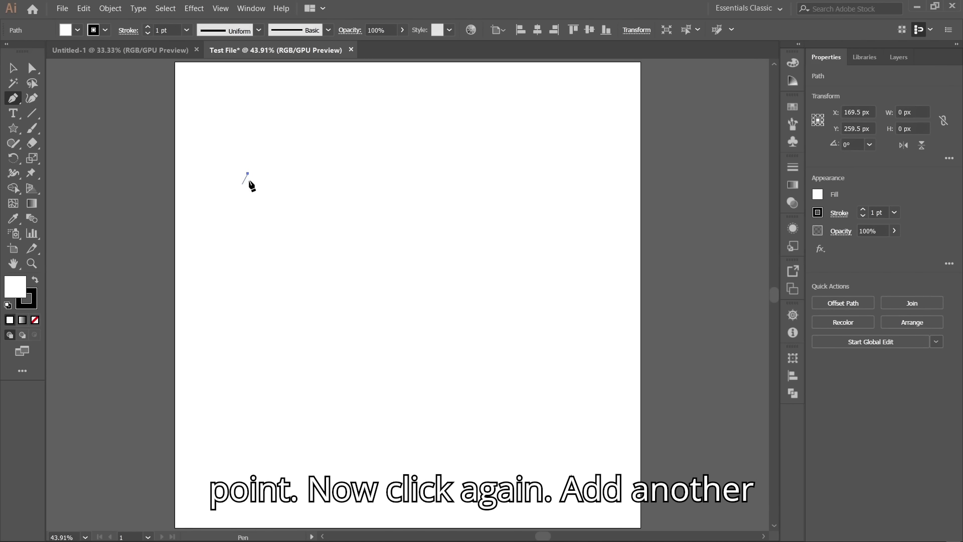
{"action": "left_click", "coordinate": [516, 179]}
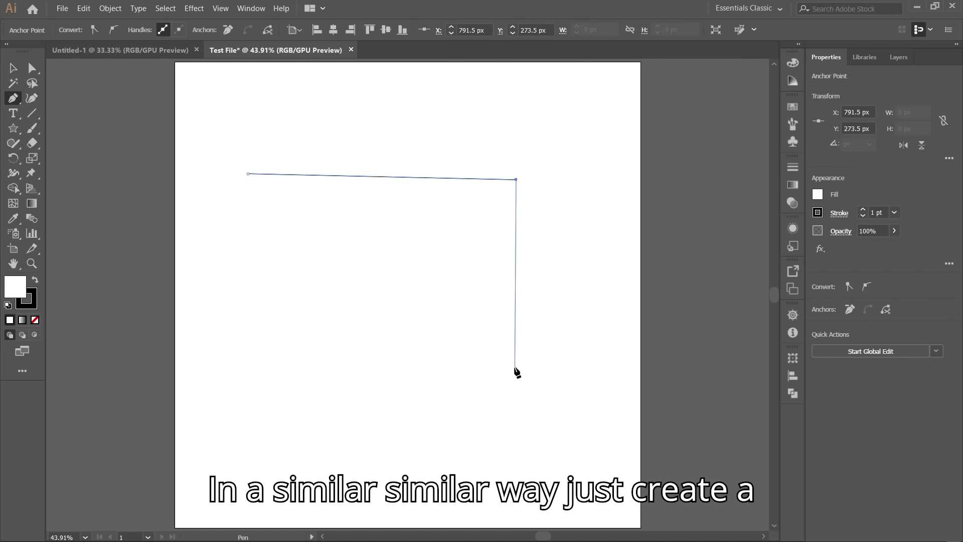
{"action": "left_click", "coordinate": [514, 396]}
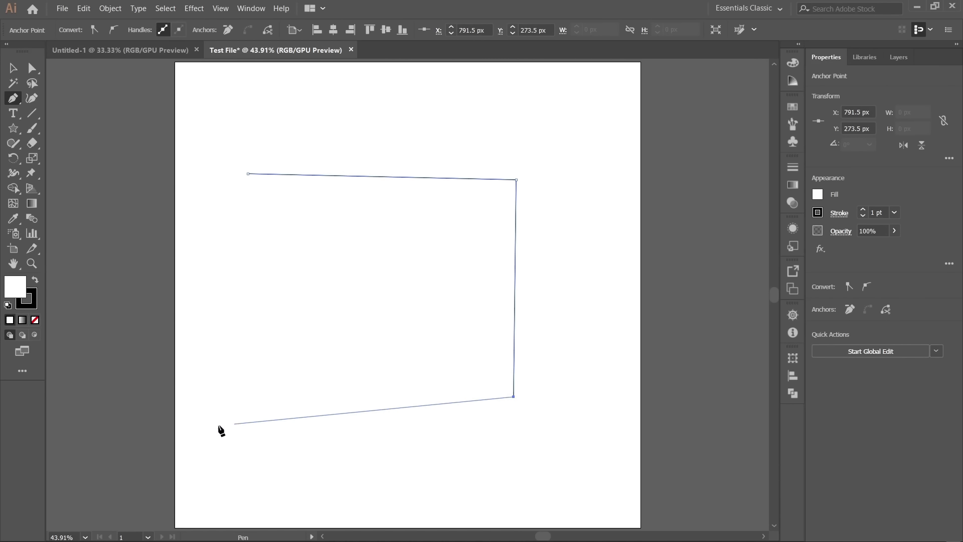
{"action": "left_click", "coordinate": [232, 426]}
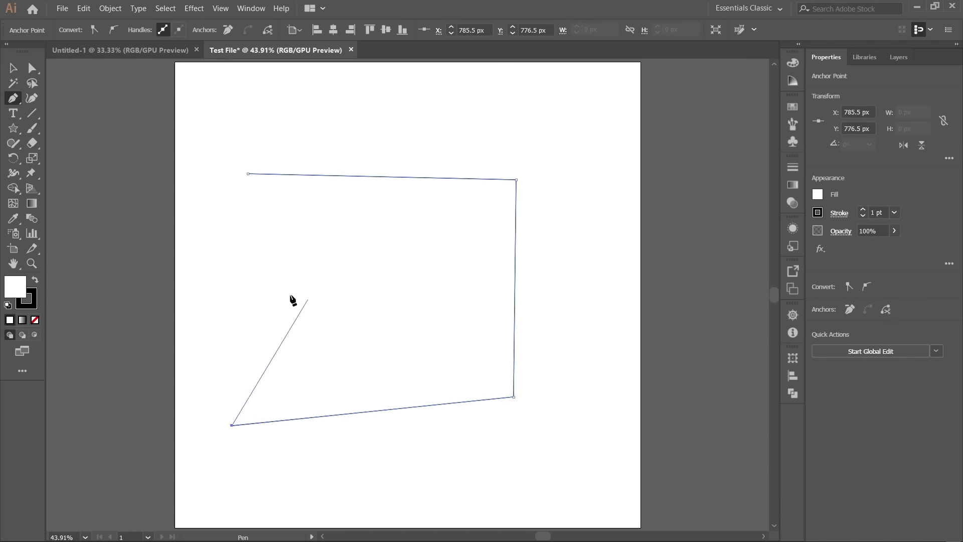
{"action": "left_click", "coordinate": [243, 293]}
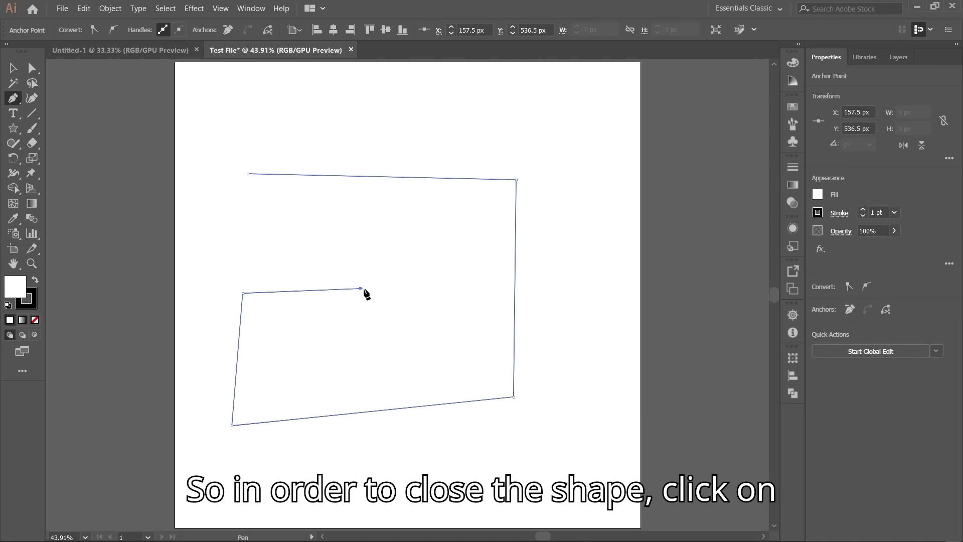
{"action": "left_click", "coordinate": [360, 288]}
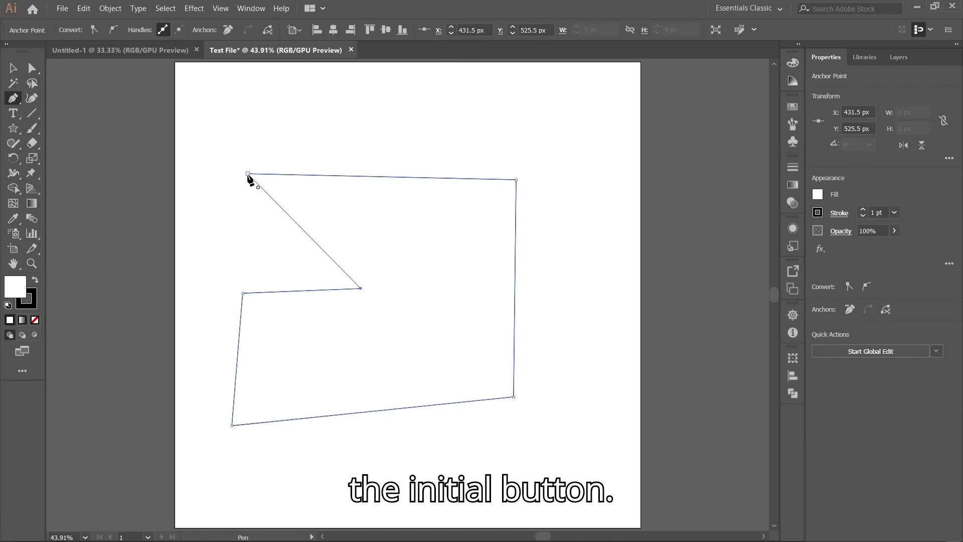
{"action": "left_click", "coordinate": [248, 174]}
{"action": "left_click", "coordinate": [13, 68]}
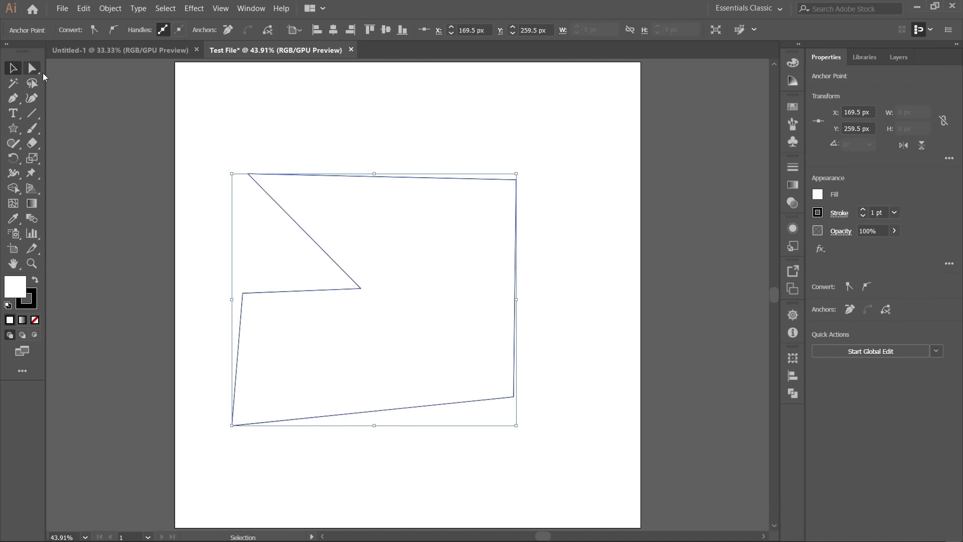
Fill the straight-sided shape with magenta and deselect it
{"action": "left_click", "coordinate": [317, 153]}
{"action": "left_click", "coordinate": [312, 175]}
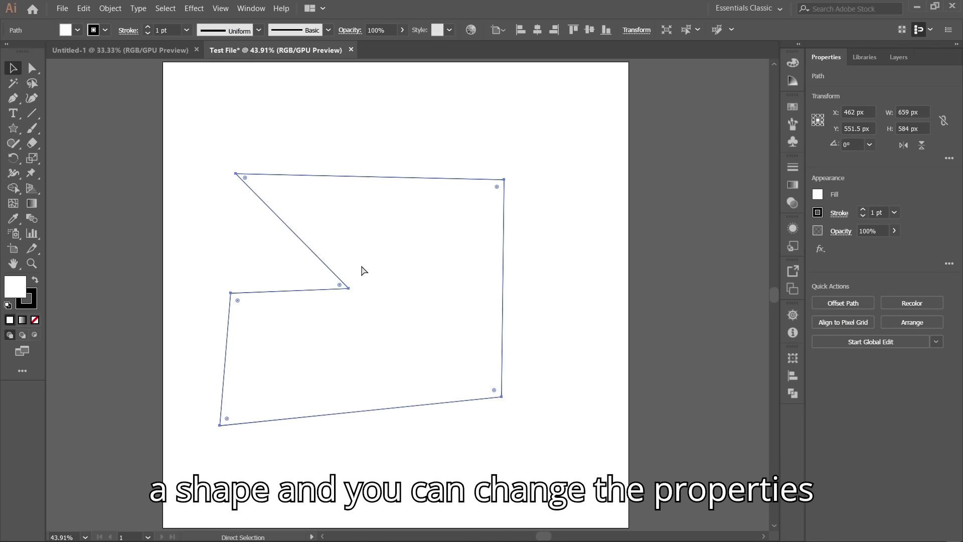
{"action": "left_click", "coordinate": [362, 262]}
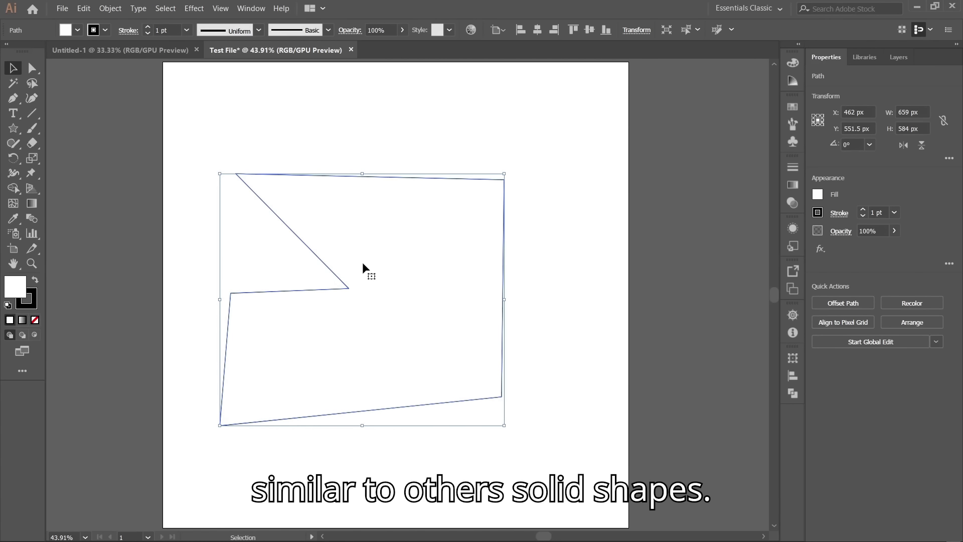
{"action": "left_click", "coordinate": [77, 30]}
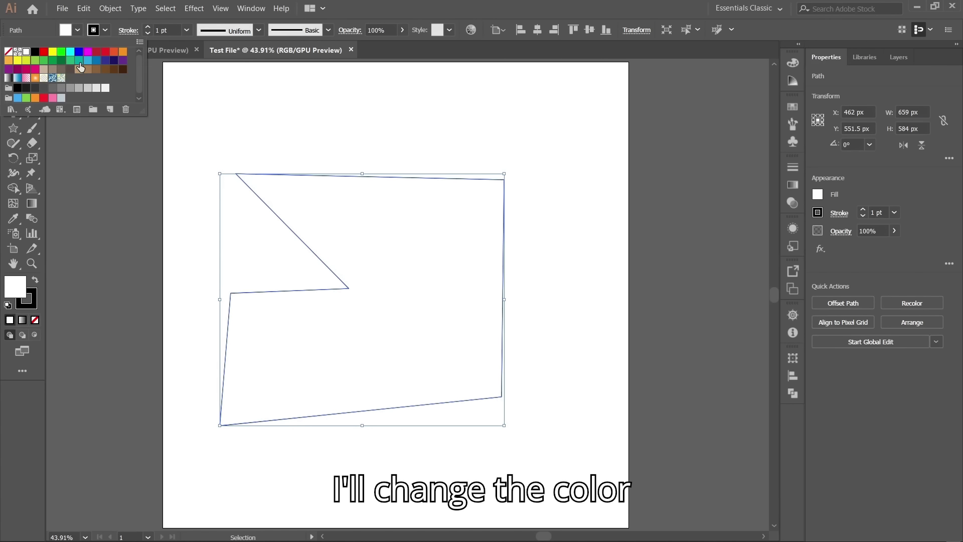
{"action": "left_click", "coordinate": [87, 53]}
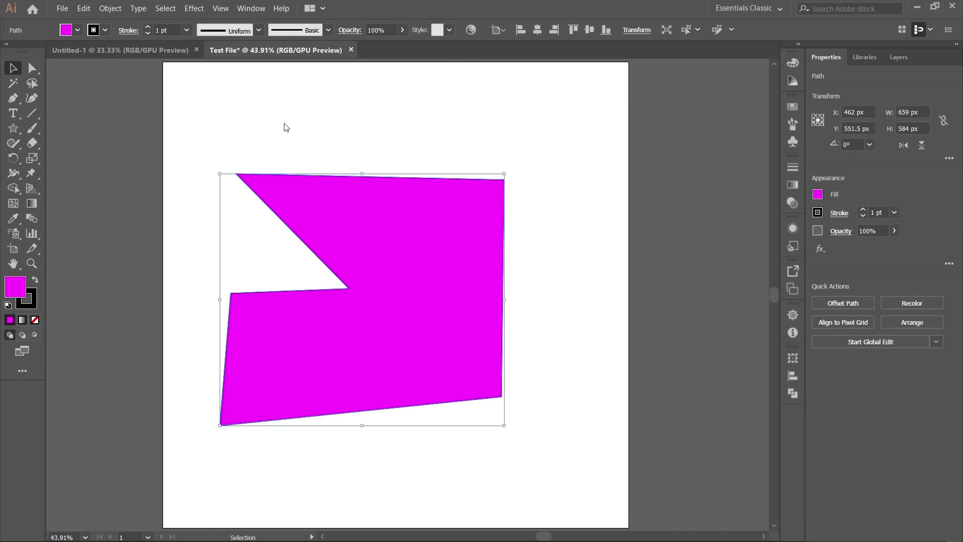
{"action": "left_click", "coordinate": [307, 129]}
Round the inner corner of the magenta shape's notch to a radius of about 39 px
{"action": "left_click", "coordinate": [324, 298]}
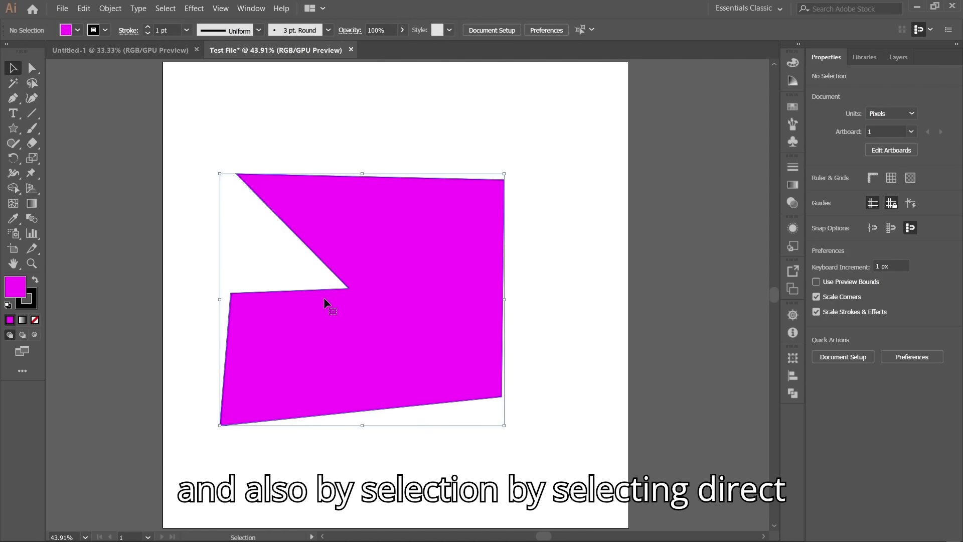
{"action": "key", "text": "a"}
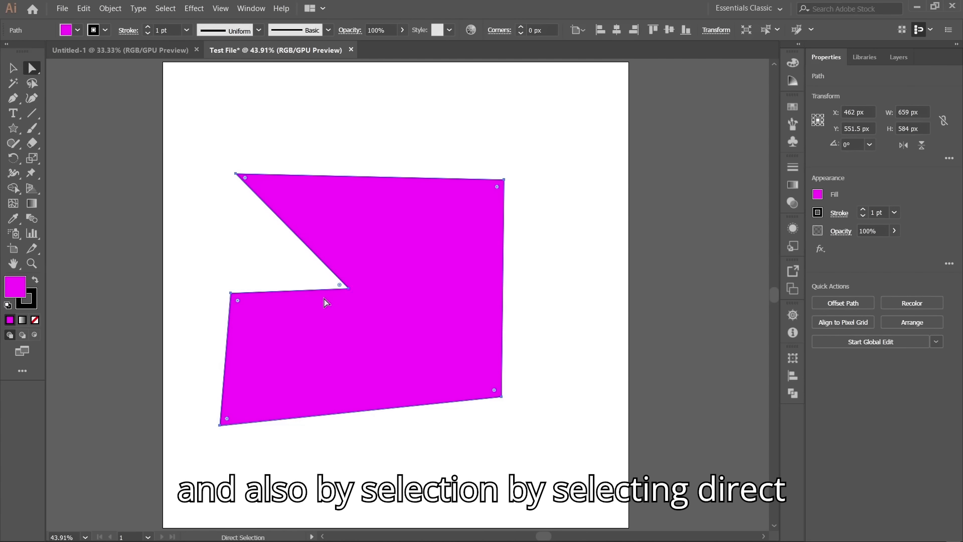
{"action": "left_click", "coordinate": [349, 292]}
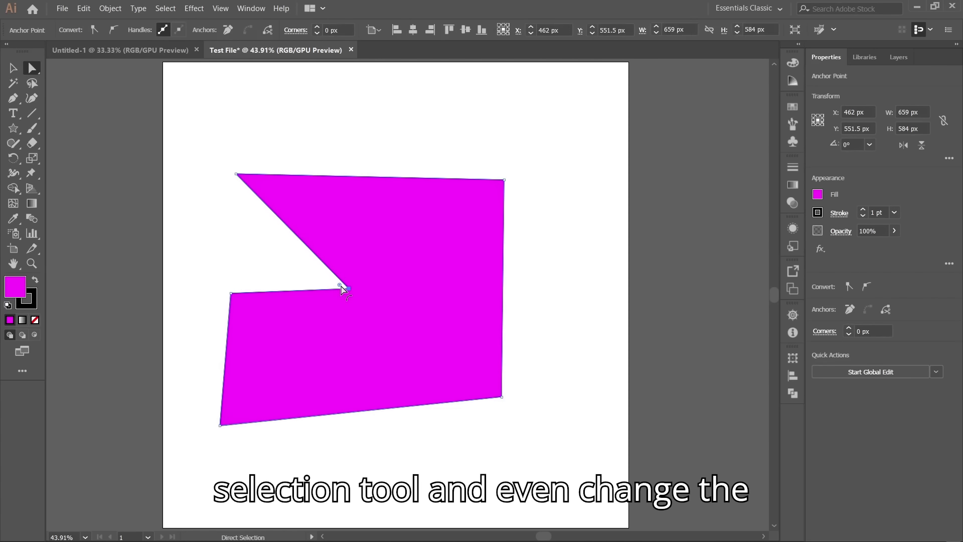
{"action": "left_click_drag", "start_coordinate": [339, 285], "coordinate": [296, 270]}
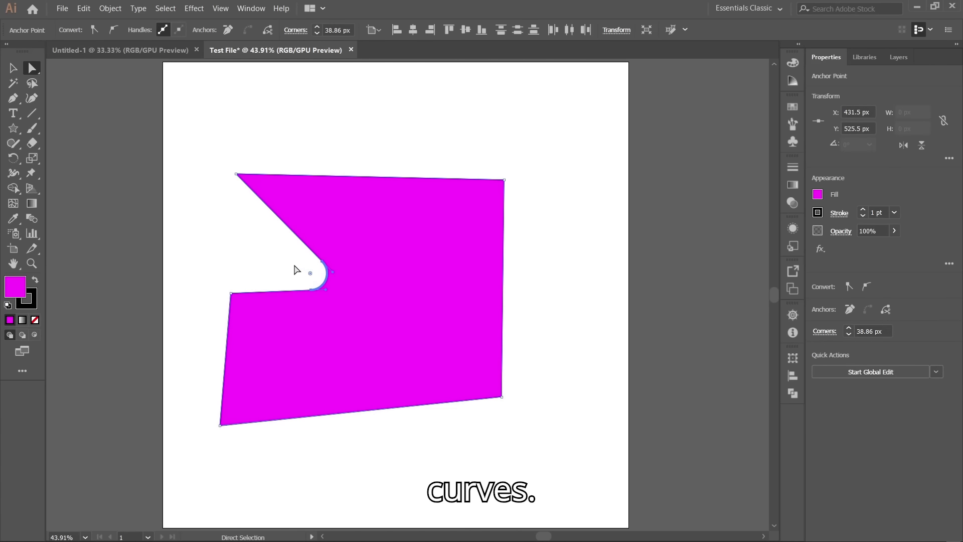
Round the corner below the notch to about 77 px, and also round the shape's lower-left and upper-right corners
{"action": "left_click", "coordinate": [231, 294]}
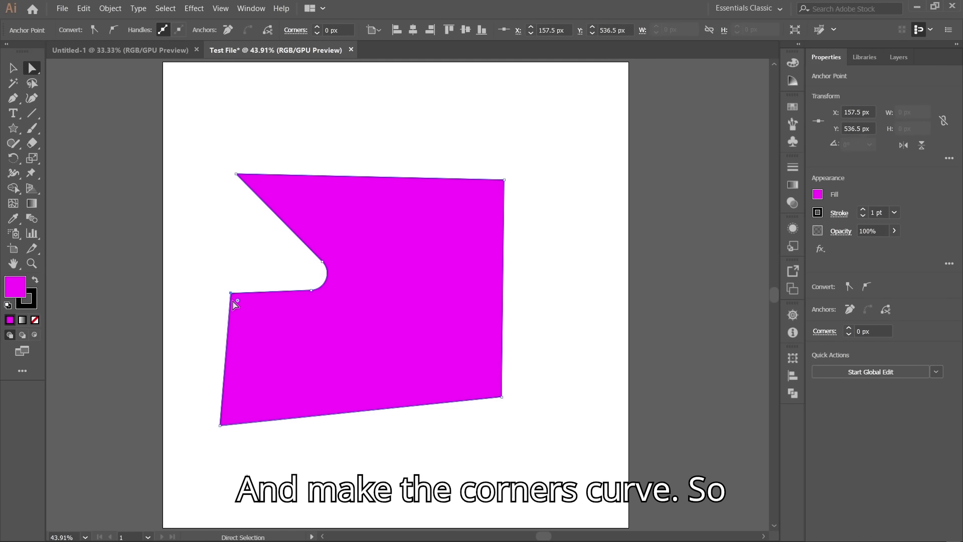
{"action": "left_click_drag", "start_coordinate": [237, 301], "coordinate": [260, 327]}
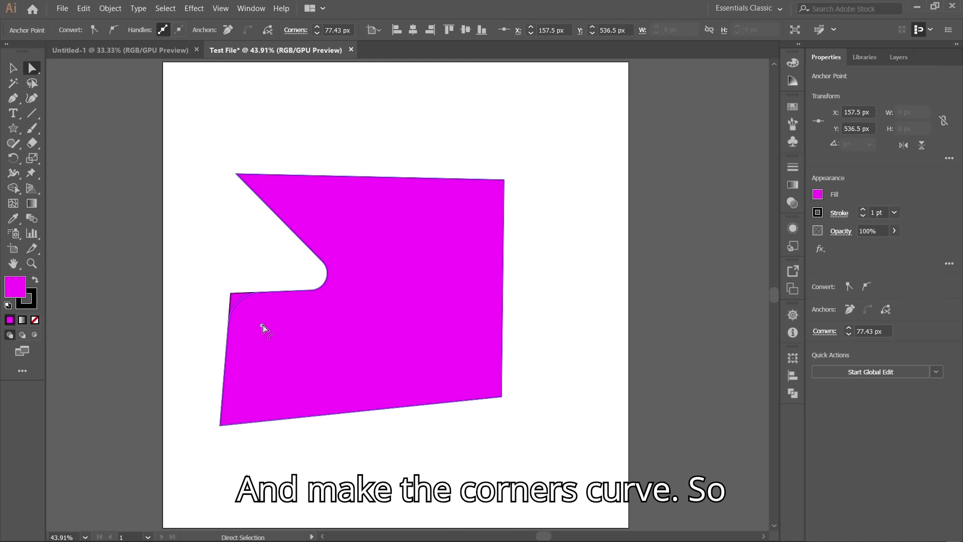
{"action": "left_click", "coordinate": [221, 426]}
{"action": "left_click_drag", "start_coordinate": [227, 419], "coordinate": [249, 398]}
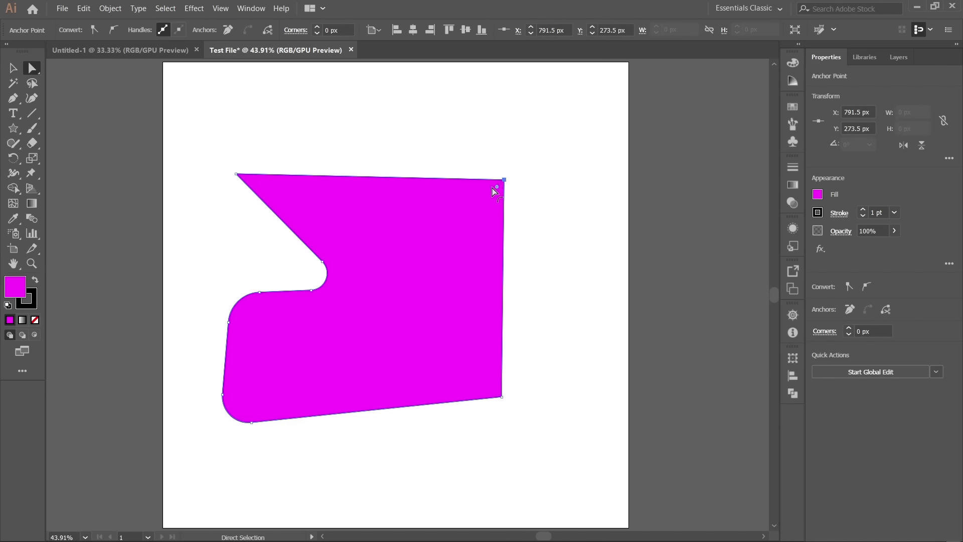
{"action": "left_click_drag", "start_coordinate": [495, 188], "coordinate": [478, 205]}
{"action": "key", "text": "v"}
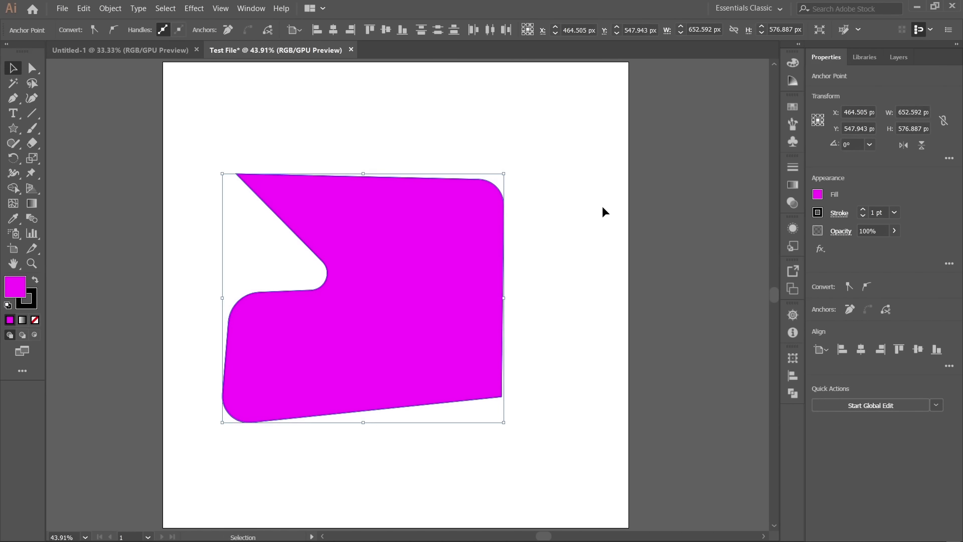
Move the magenta shape off the artboard's left side to about X -543 px, Y 548 px
{"action": "left_click", "coordinate": [602, 206]}
{"action": "scroll", "coordinate": [490, 295], "scroll_direction": "down", "scroll_amount": 2}
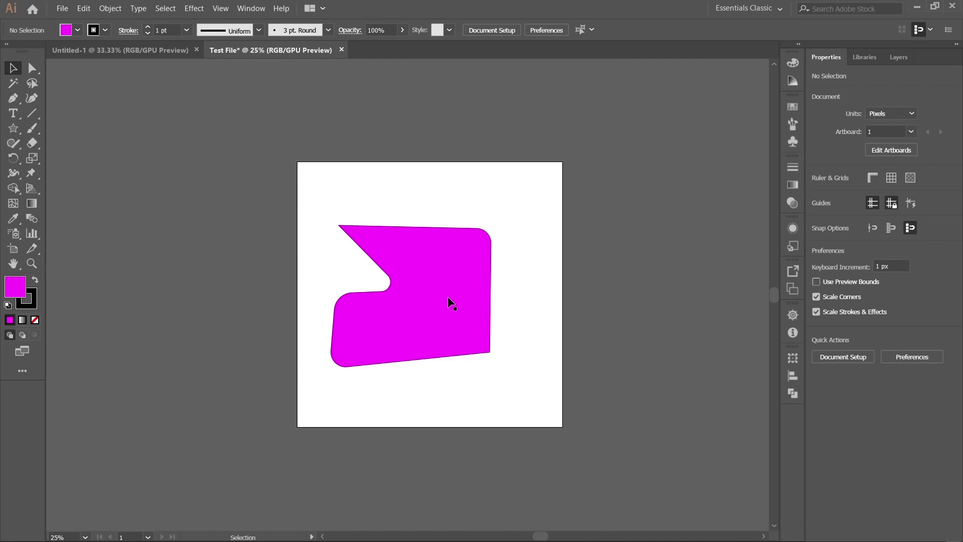
{"action": "left_click_drag", "start_coordinate": [447, 297], "coordinate": [206, 268]}
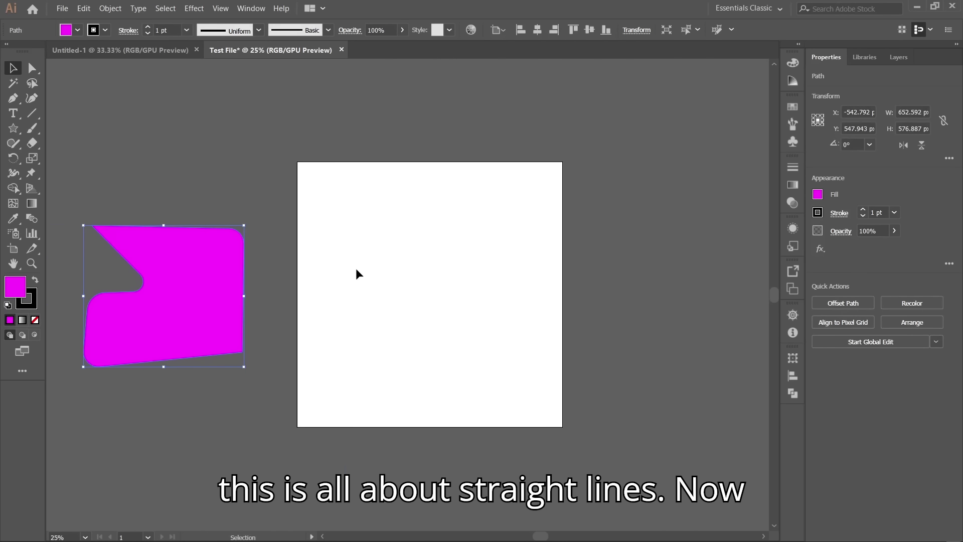
Draw a closed rounded shape about 834 by 663 px on the artboard with three curved Pen tool segments
{"action": "scroll", "coordinate": [357, 270], "scroll_direction": "up", "scroll_amount": 1}
{"action": "scroll", "coordinate": [357, 261], "scroll_direction": "down", "scroll_amount": 1}
{"action": "scroll", "coordinate": [358, 260], "scroll_direction": "up", "scroll_amount": 1}
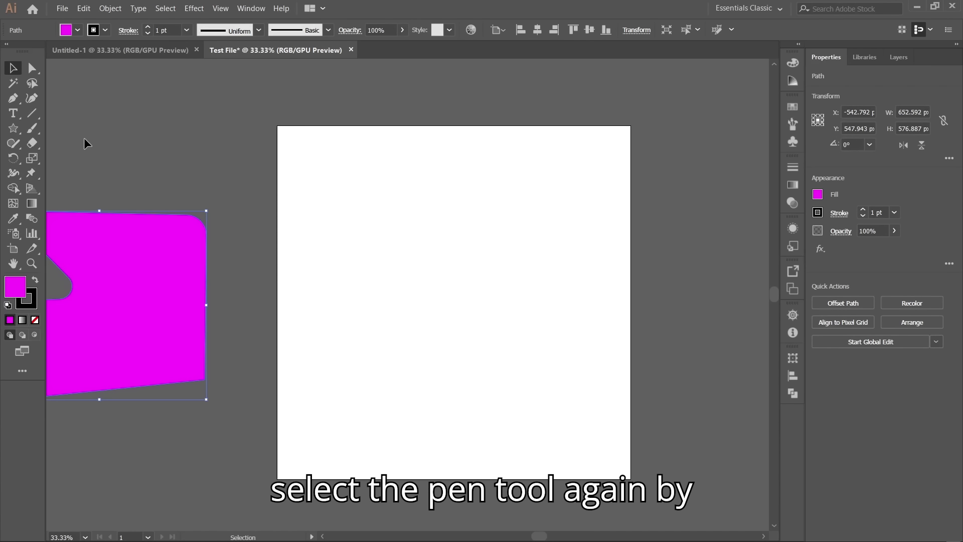
{"action": "key", "text": "p"}
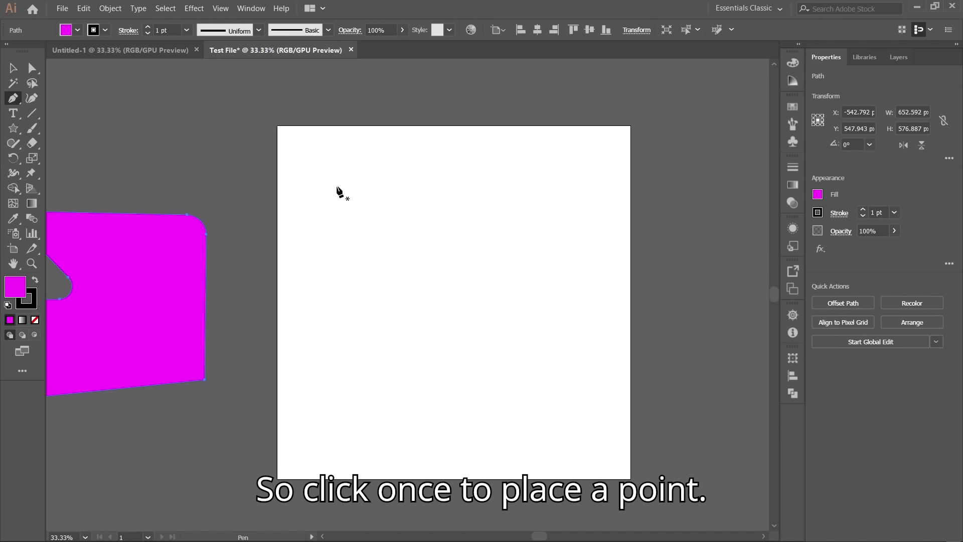
{"action": "left_click", "coordinate": [318, 197]}
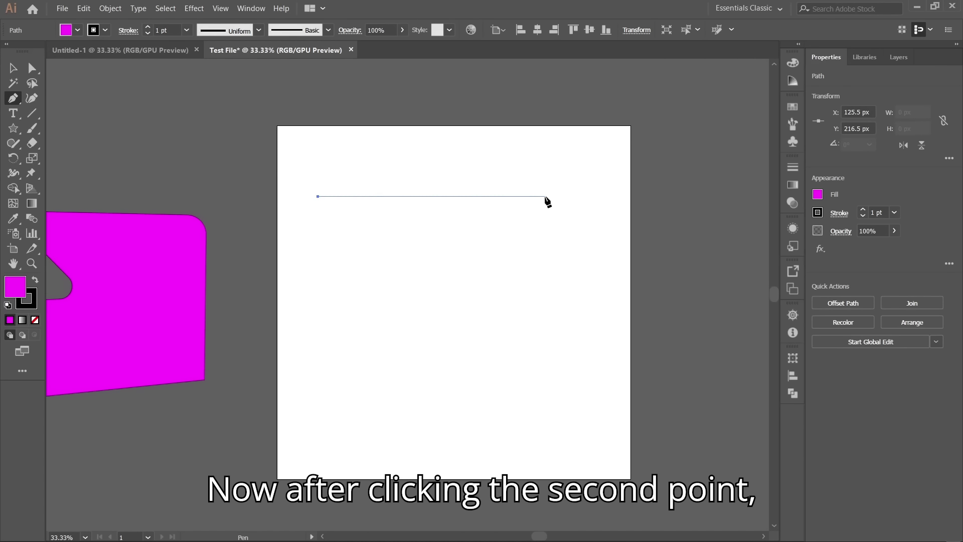
{"action": "left_click_drag", "start_coordinate": [544, 199], "coordinate": [660, 287]}
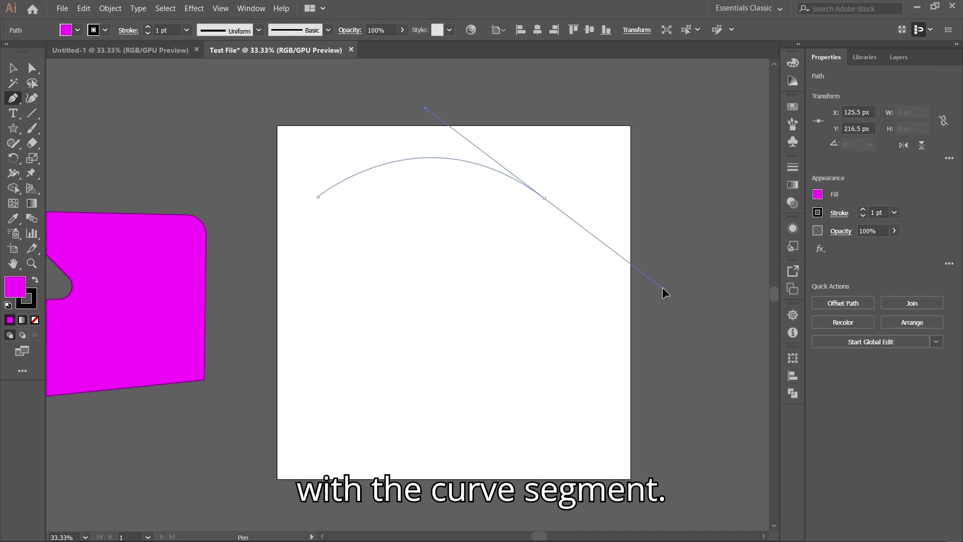
{"action": "left_click_drag", "start_coordinate": [662, 287], "coordinate": [663, 287]}
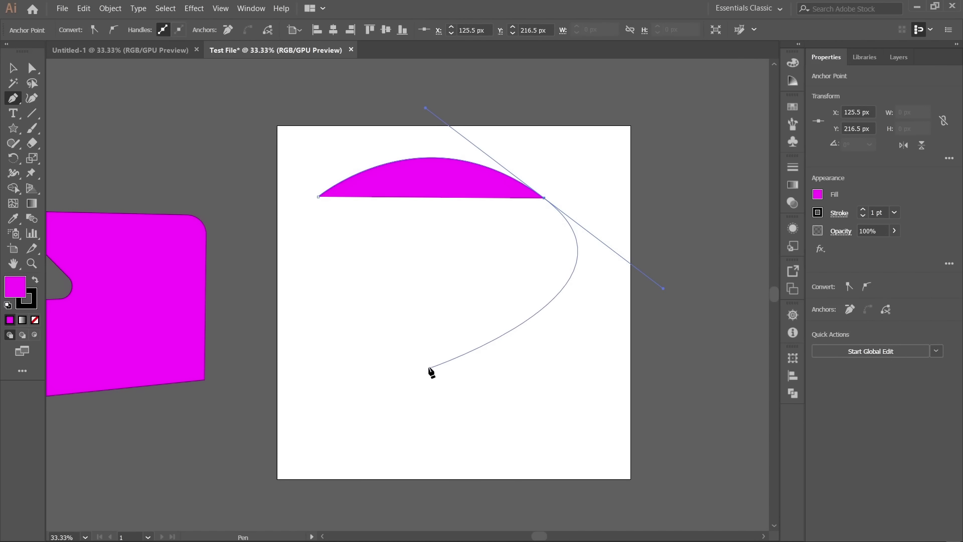
{"action": "left_click_drag", "start_coordinate": [423, 366], "coordinate": [342, 324]}
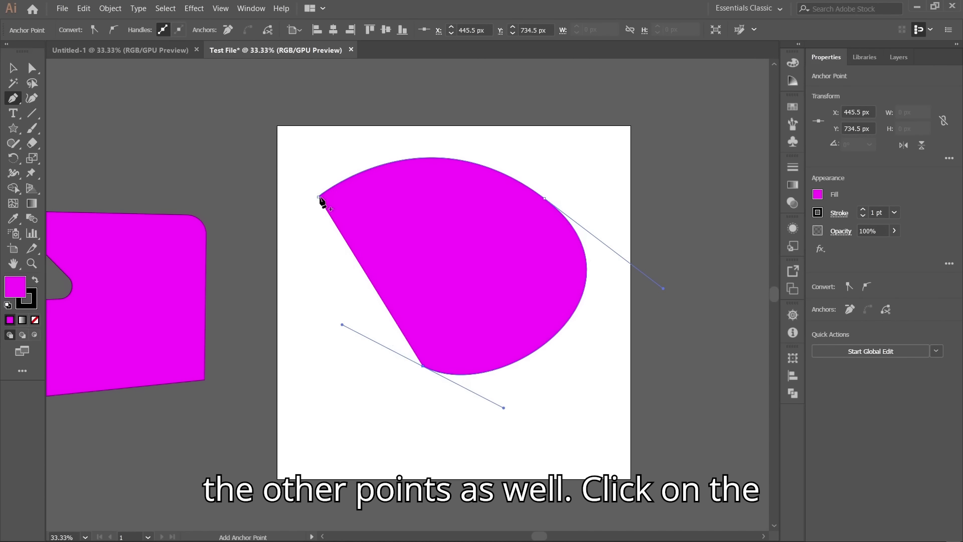
{"action": "left_click", "coordinate": [318, 197]}
{"action": "left_click_drag", "start_coordinate": [319, 198], "coordinate": [336, 116]}
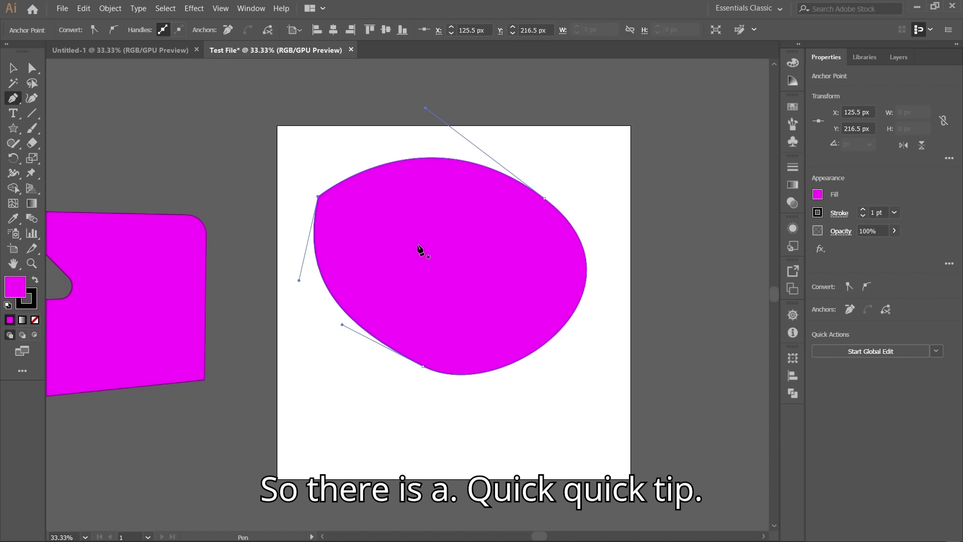
{"action": "key", "text": "v"}
Try to break the curve at the rounded shape's upper-left anchor point with the Direct Selection tool
{"action": "scroll", "coordinate": [408, 242], "scroll_direction": "down", "scroll_amount": 2}
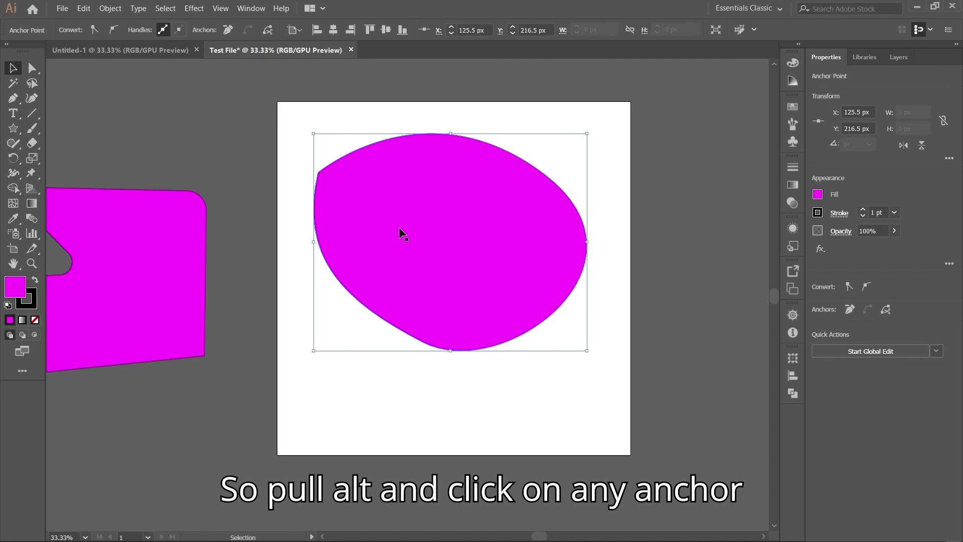
{"action": "key", "text": "a"}
{"action": "left_click", "coordinate": [322, 184]}
{"action": "key", "text": "alt"}
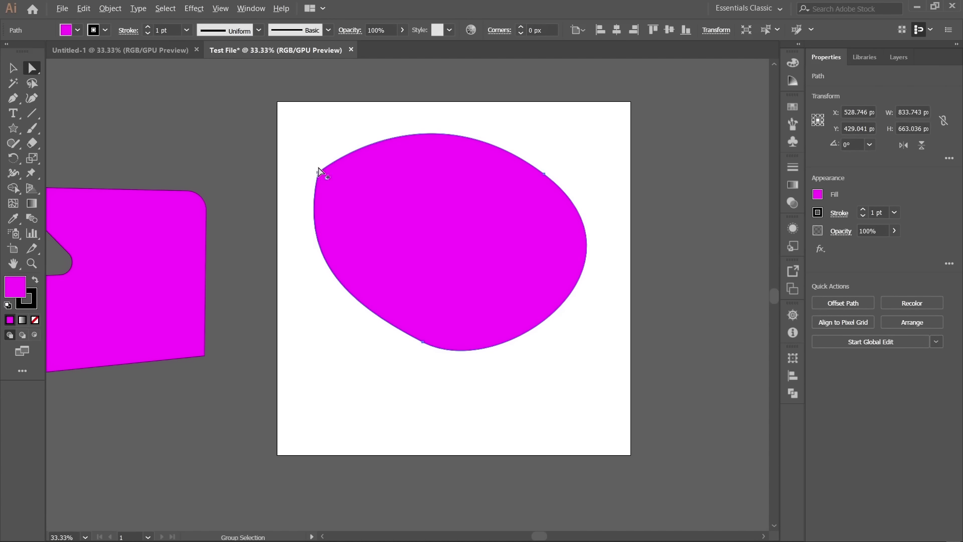
{"action": "left_click", "coordinate": [318, 173], "text": "alt"}
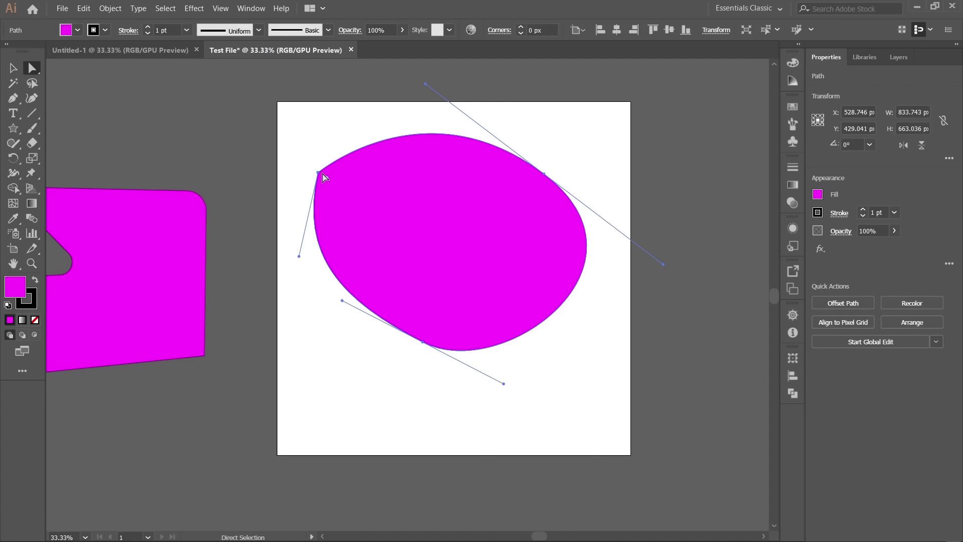
{"action": "key", "text": "ctrl"}
{"action": "left_click", "coordinate": [319, 173], "text": "alt+shift"}
{"action": "left_click", "coordinate": [319, 173], "text": "alt+shift"}
Remove the curve handle from the rounded shape's upper-left anchor with the Pen tool, leaving a sharp corner there
{"action": "key", "text": "p"}
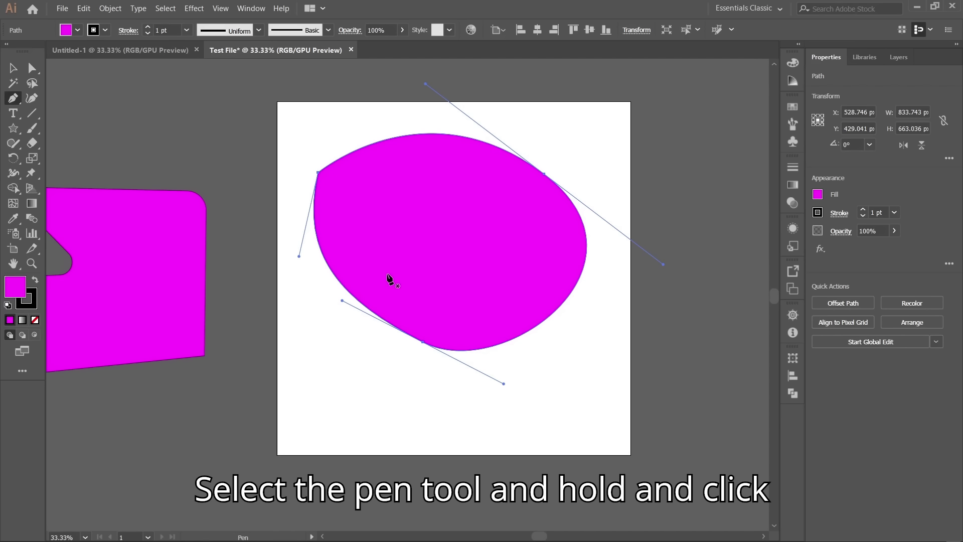
{"action": "left_click", "coordinate": [318, 173], "text": "alt"}
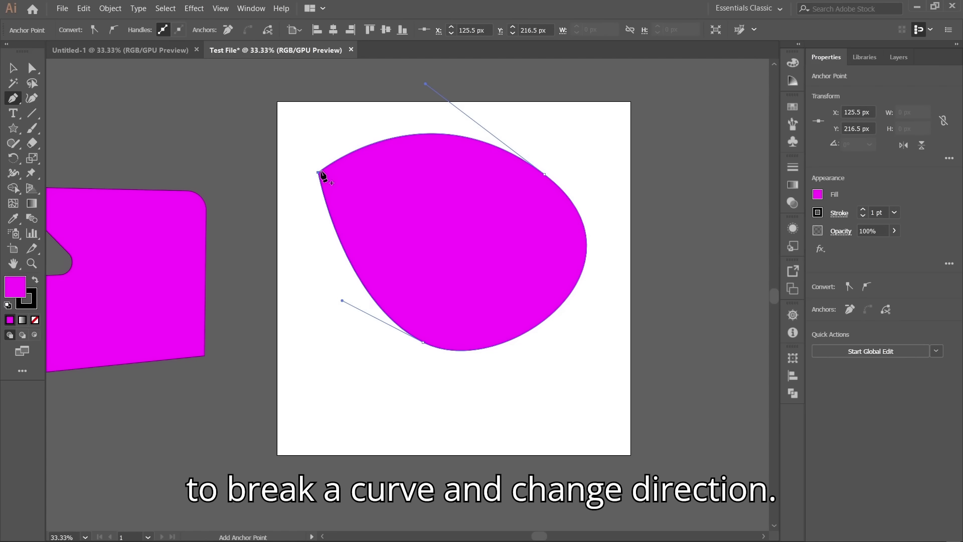
{"action": "scroll", "coordinate": [322, 175], "scroll_direction": "down", "scroll_amount": 1}
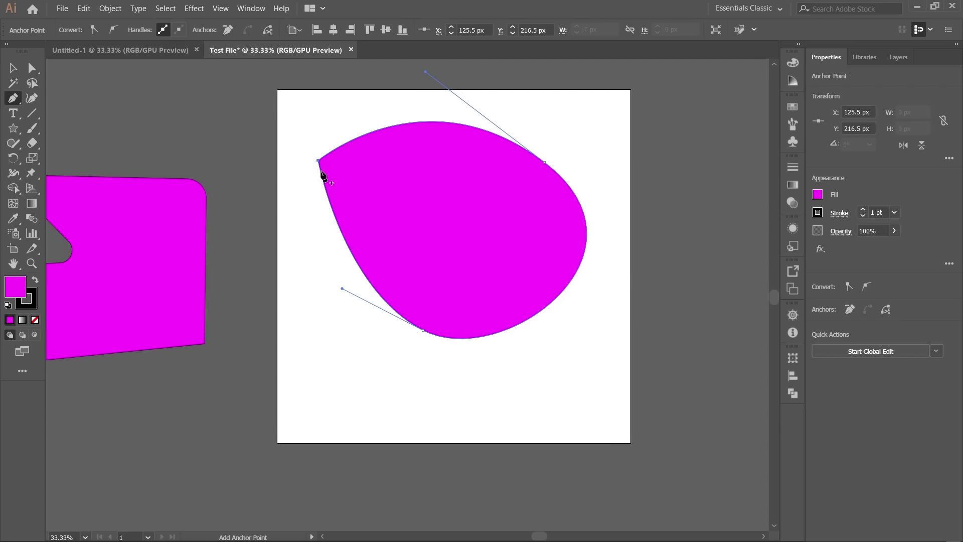
{"action": "scroll", "coordinate": [323, 176], "scroll_direction": "down", "scroll_amount": 1}
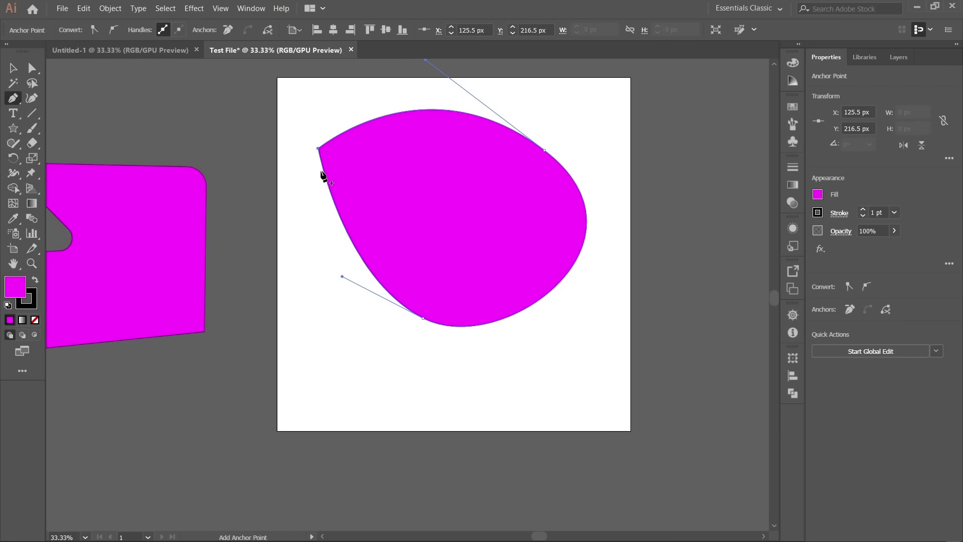
Delete the pointed magenta shape from the artboard and zoom out to 25% to show the whole artboard
{"action": "key", "text": "v"}
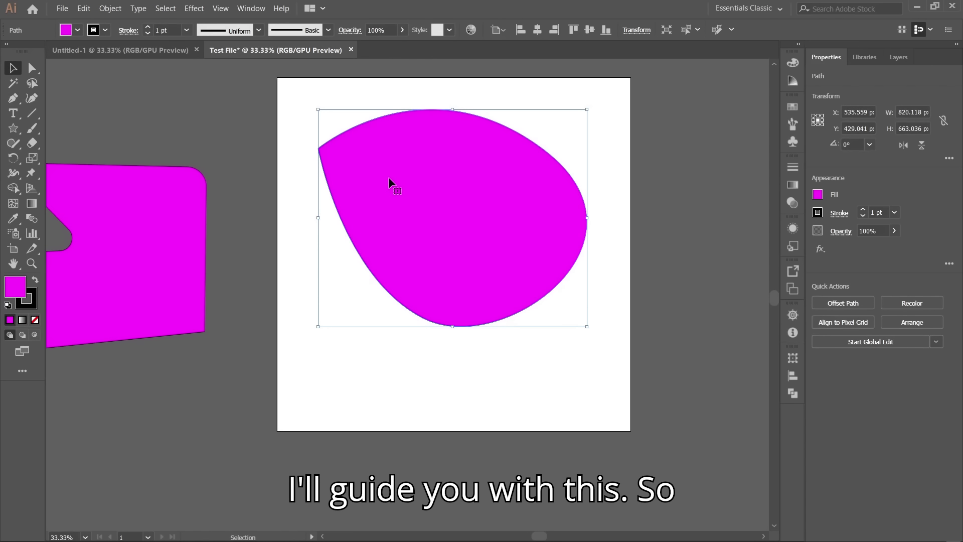
{"action": "key", "text": "Delete"}
{"action": "key", "text": "ctrl+0"}
{"action": "key", "text": "ctrl+minus"}
{"action": "key", "text": "ctrl+minus"}
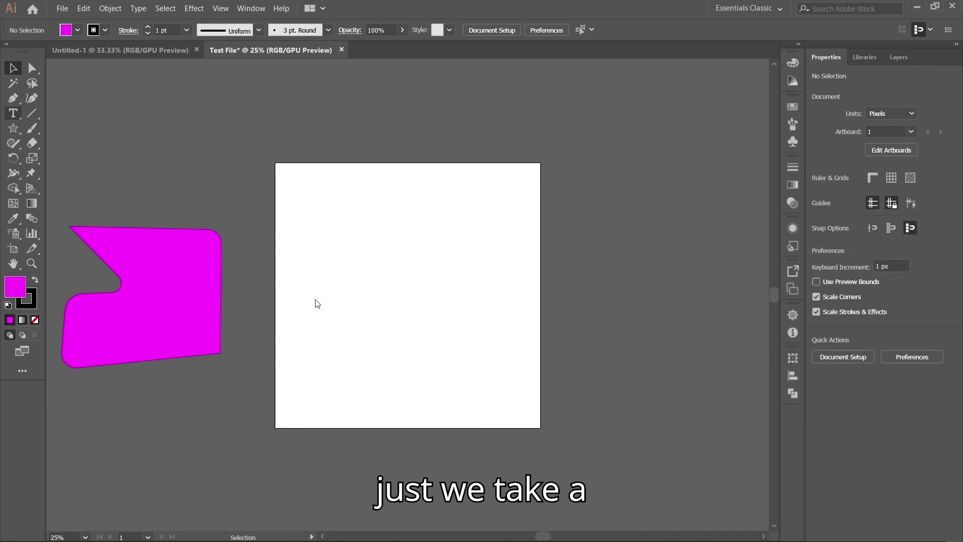
Add a text object containing the capital letter S near the middle of the artboard
{"action": "left_click", "coordinate": [400, 265]}
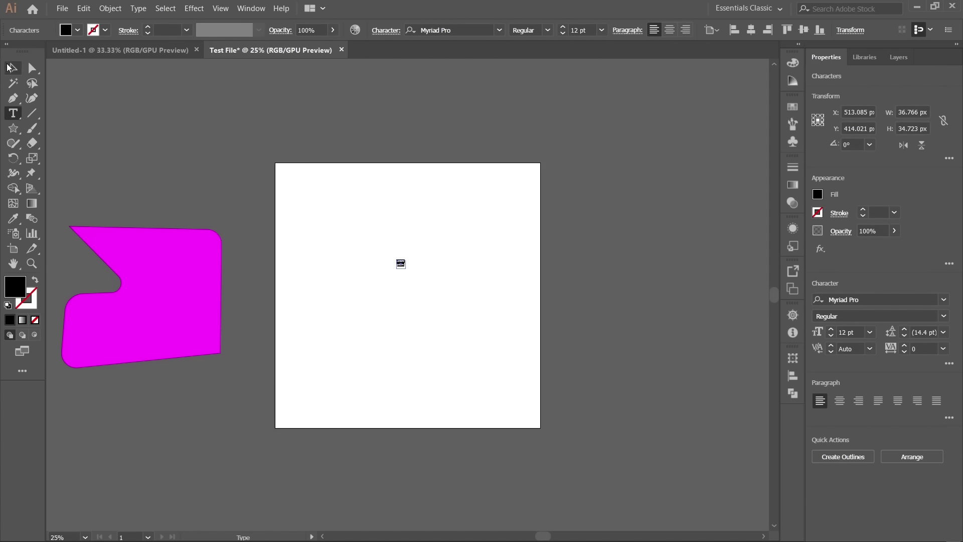
{"action": "key", "text": "Caps_Lock"}
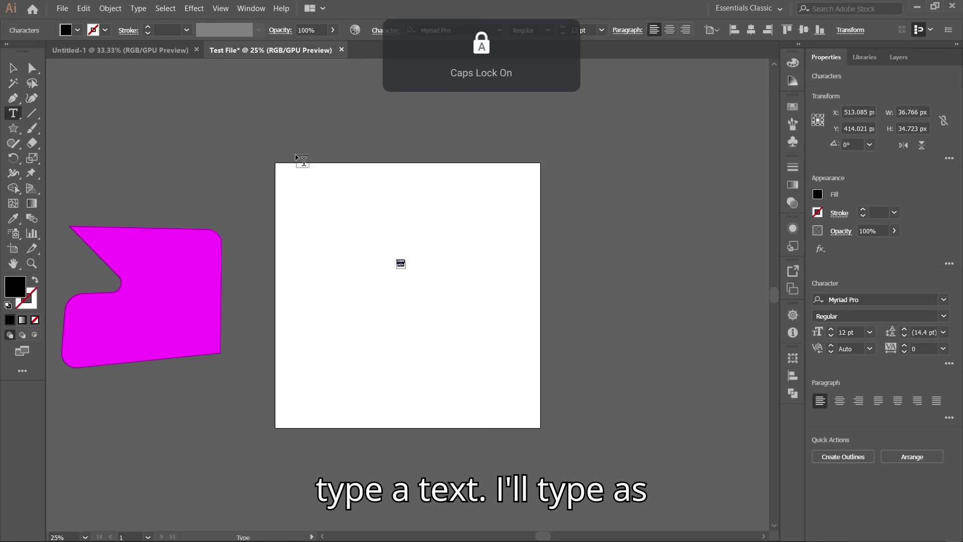
{"action": "key", "text": "BackSpace"}
{"action": "key", "text": "Escape"}
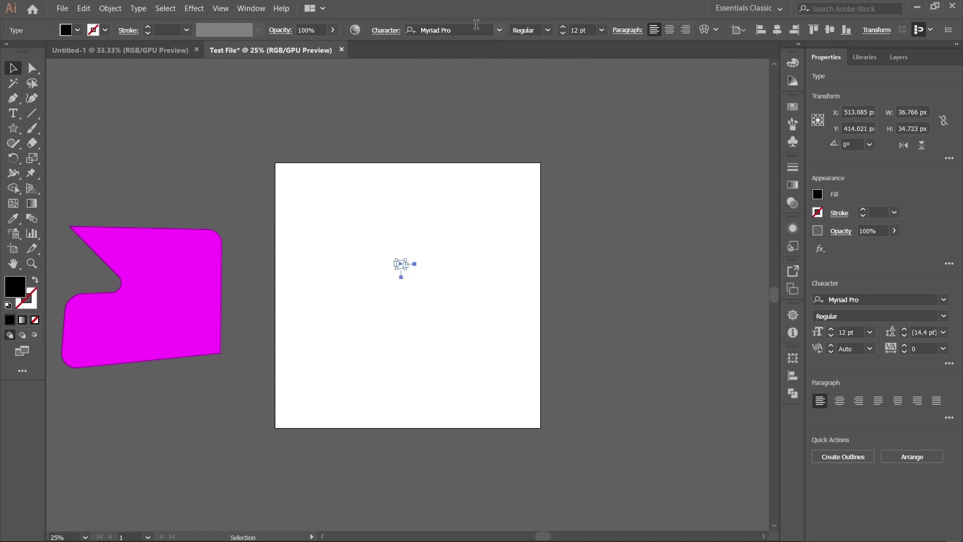
Enlarge the letter S's text frame to about 318 by 324 px and set the font size to 500 pt
{"action": "left_click", "coordinate": [602, 30]}
{"action": "left_click", "coordinate": [609, 251]}
{"action": "left_click_drag", "start_coordinate": [404, 268], "coordinate": [476, 340]}
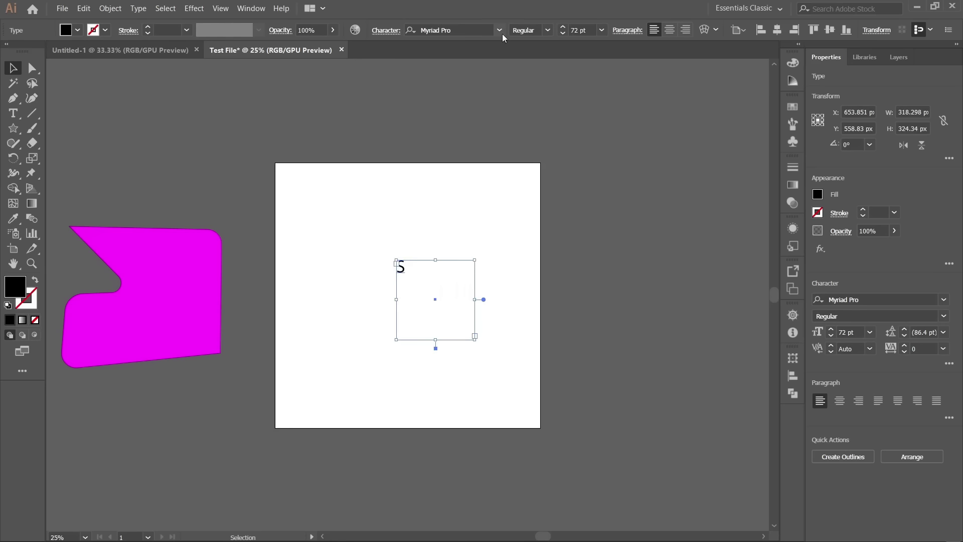
{"action": "left_click", "coordinate": [581, 30]}
{"action": "type", "text": "500"}
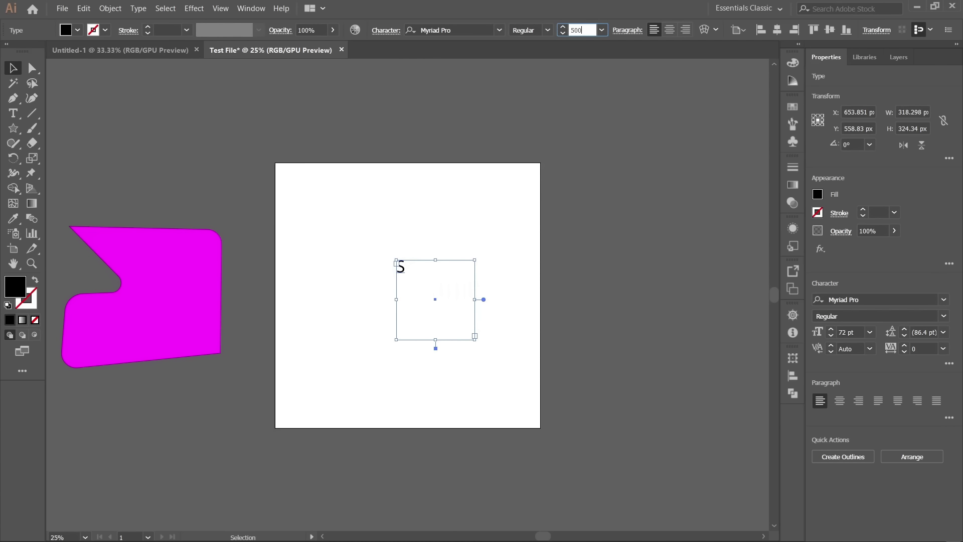
{"action": "key", "text": "Return"}
Extend the S's text frame to about 594 by 375 px and center-align its paragraph
{"action": "left_click_drag", "start_coordinate": [397, 300], "coordinate": [329, 300]}
{"action": "mouse_move", "coordinate": [401, 341]}
{"action": "left_mouse_down"}
{"action": "mouse_move", "coordinate": [401, 436]}
{"action": "mouse_move", "coordinate": [401, 352]}
{"action": "left_mouse_up"}
{"action": "left_click", "coordinate": [669, 30]}
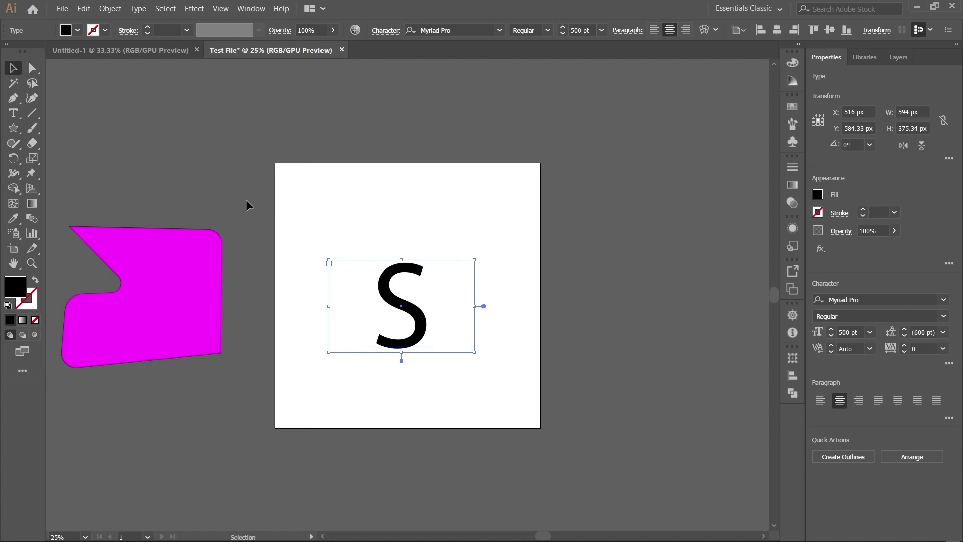
Convert the letter S to outlines and deselect it
{"action": "left_click", "coordinate": [111, 8]}
{"action": "mouse_move", "coordinate": [139, 8]}
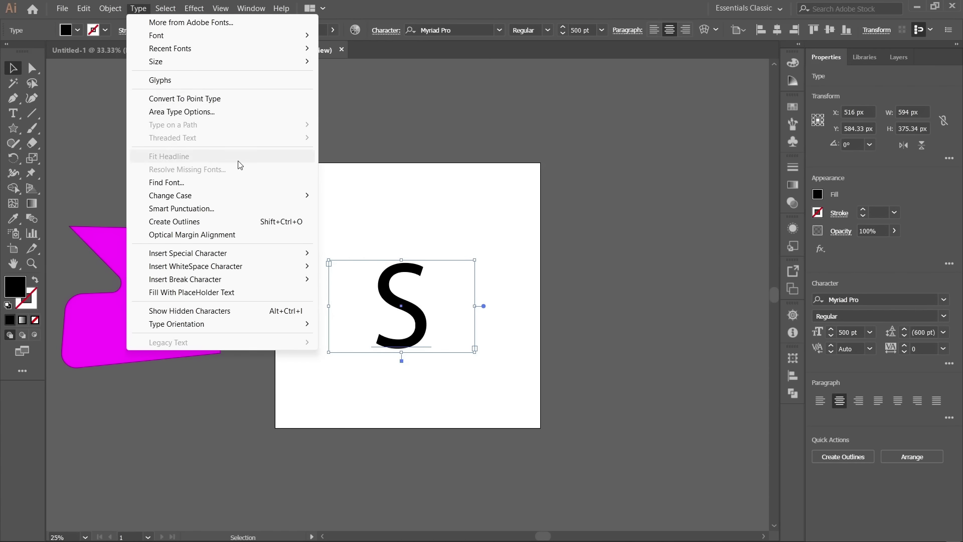
{"action": "left_click", "coordinate": [249, 223]}
{"action": "left_click", "coordinate": [427, 267]}
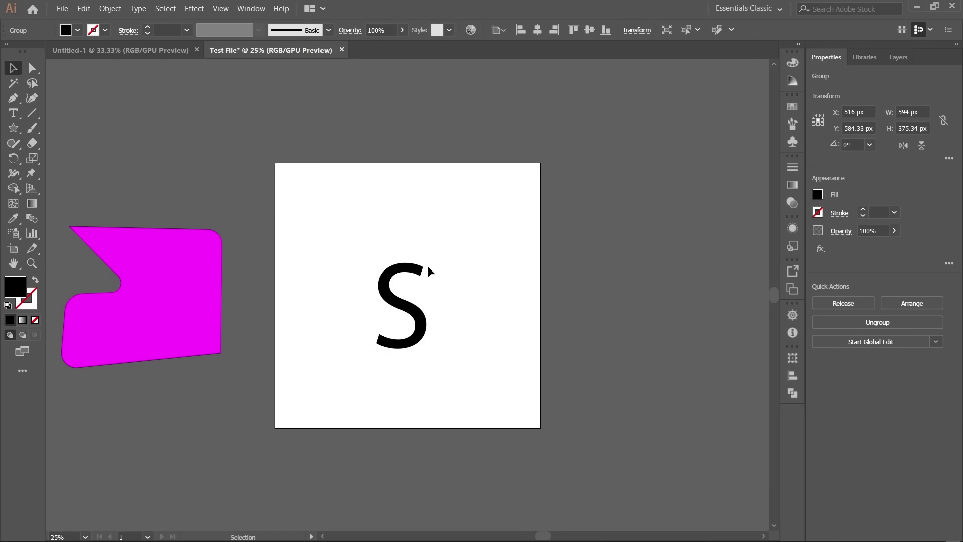
Scale the outlined S up proportionally to about 387 by 662 px and deselect it
{"action": "left_click", "coordinate": [409, 274]}
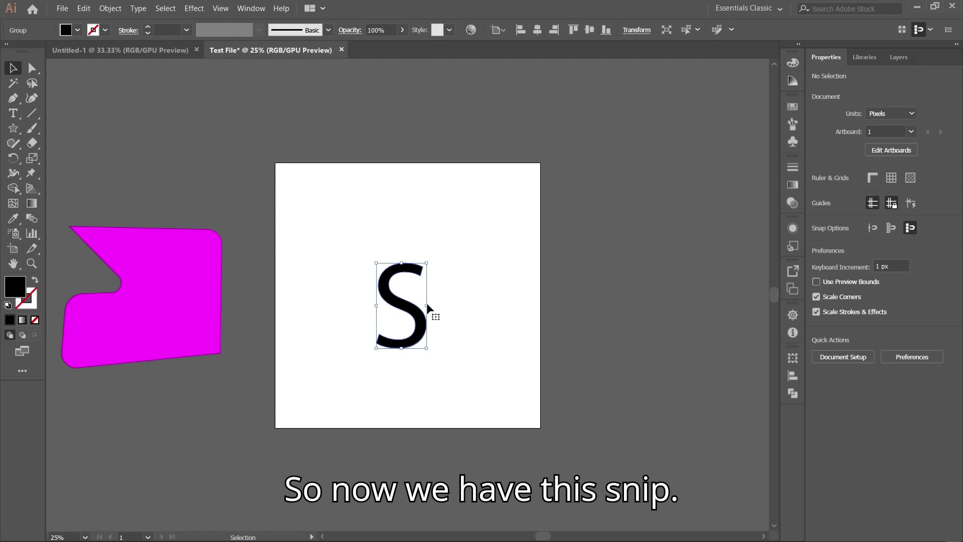
{"action": "mouse_move", "coordinate": [429, 307]}
{"action": "left_mouse_down"}
{"action": "mouse_move", "coordinate": [449, 308]}
{"action": "mouse_move", "coordinate": [432, 312]}
{"action": "mouse_move", "coordinate": [431, 301]}
{"action": "left_mouse_up"}
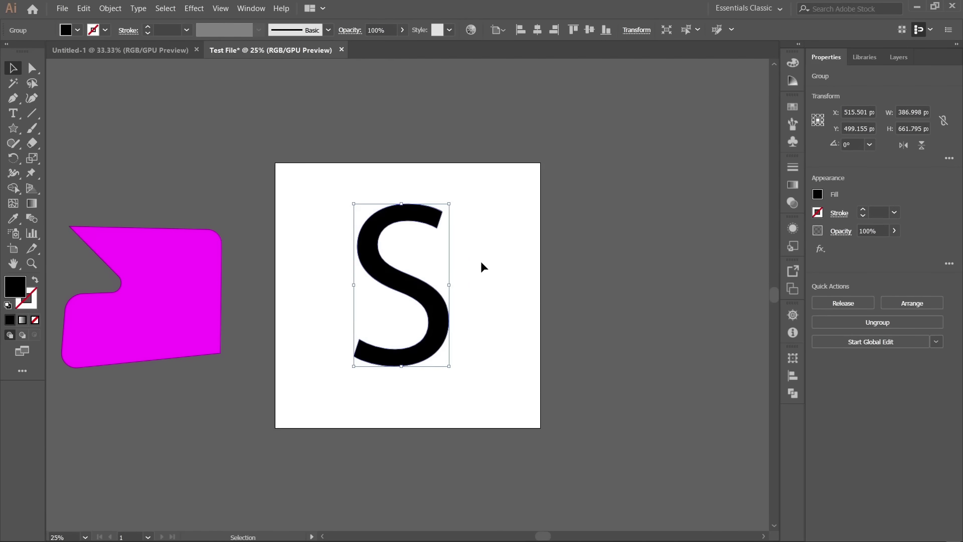
{"action": "left_click", "coordinate": [480, 261]}
Draw an open curved Pen tool path along the S's upper outer edge and swap its fill and stroke to leave it unfilled
{"action": "left_click", "coordinate": [12, 103]}
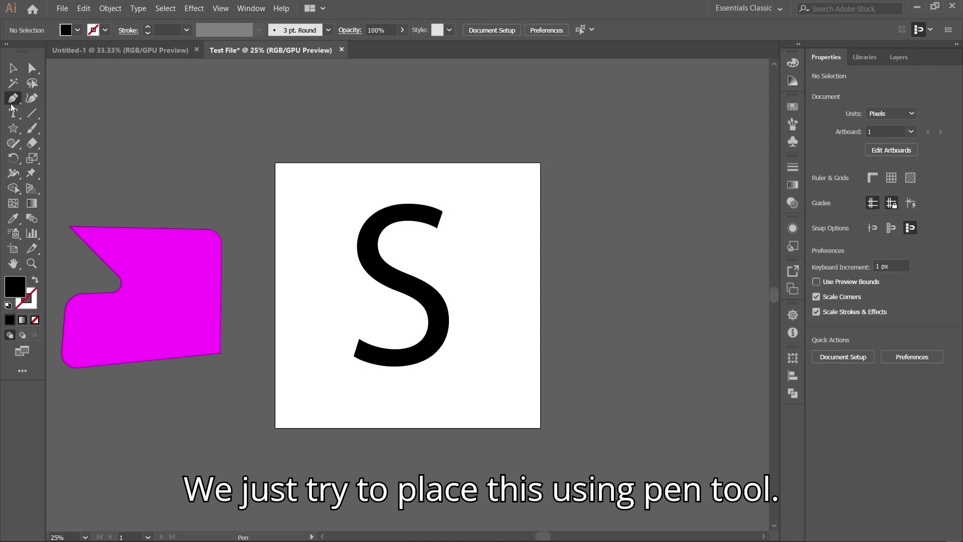
{"action": "left_click", "coordinate": [442, 209]}
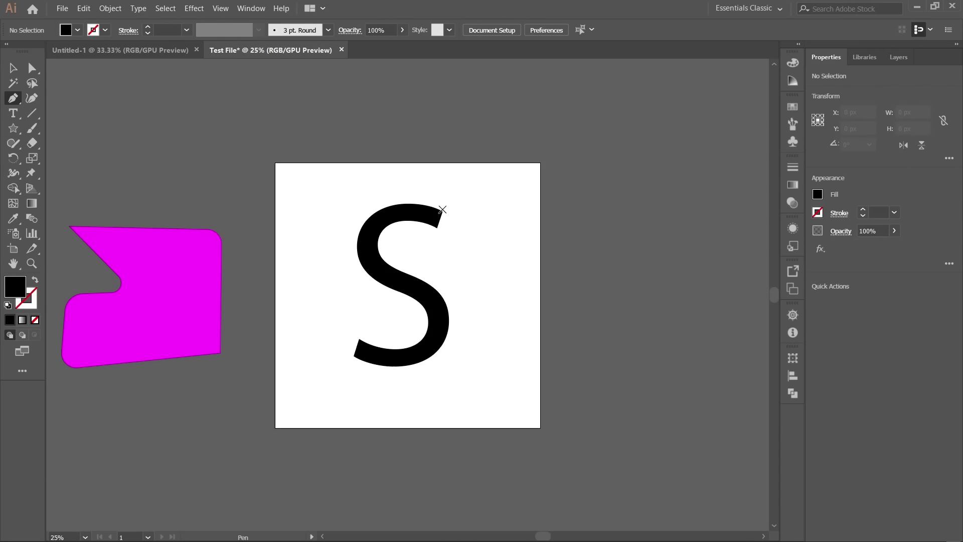
{"action": "left_click", "coordinate": [443, 209]}
{"action": "left_click_drag", "start_coordinate": [342, 206], "coordinate": [295, 253]}
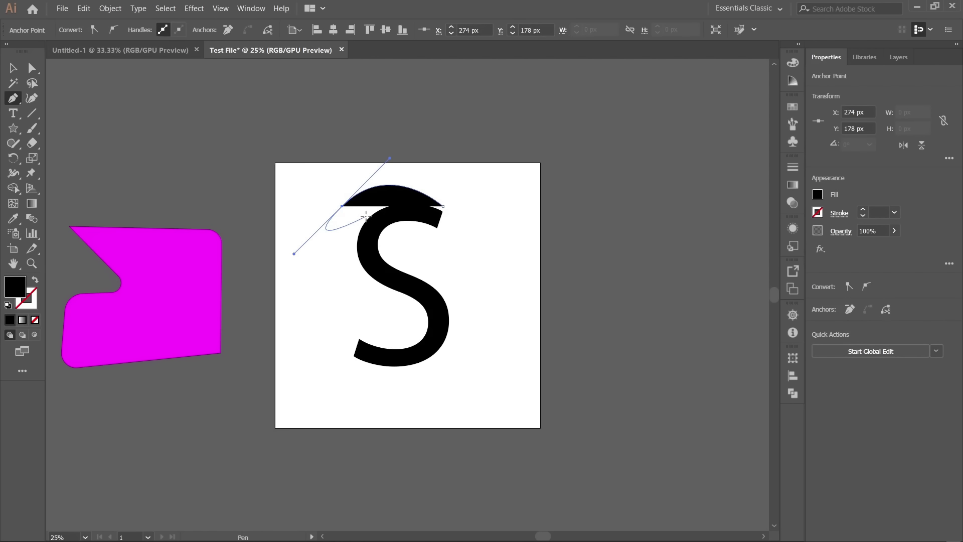
{"action": "left_click_drag", "start_coordinate": [383, 293], "coordinate": [393, 300]}
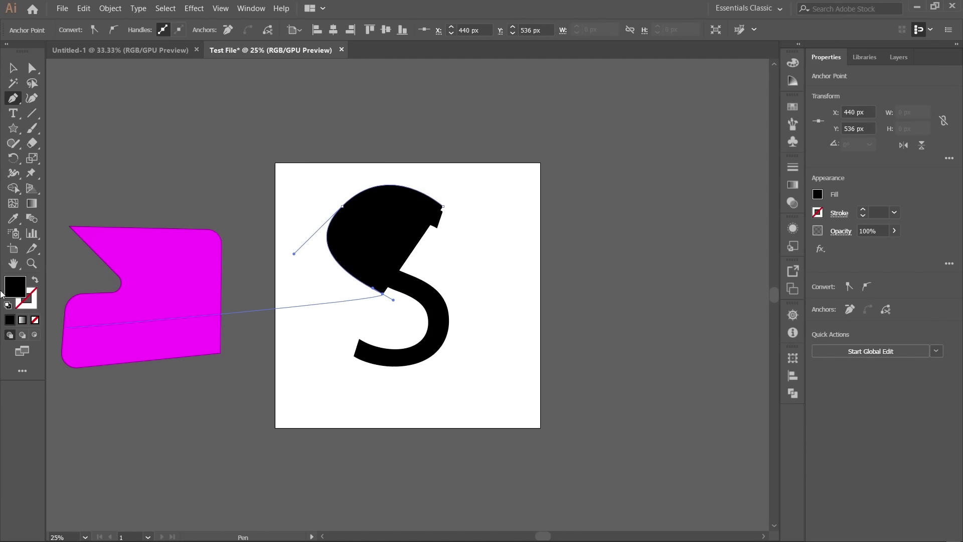
{"action": "left_click", "coordinate": [35, 282]}
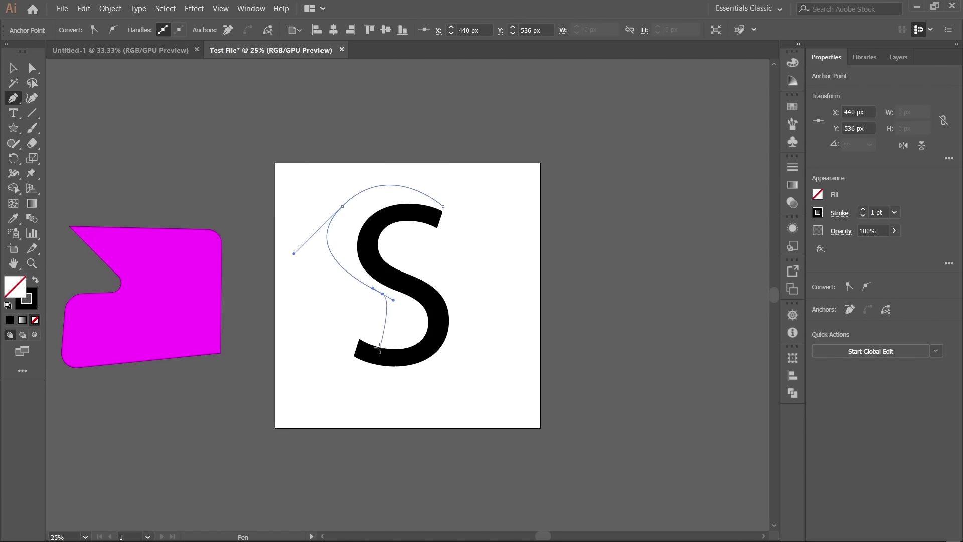
{"action": "key", "text": "v"}
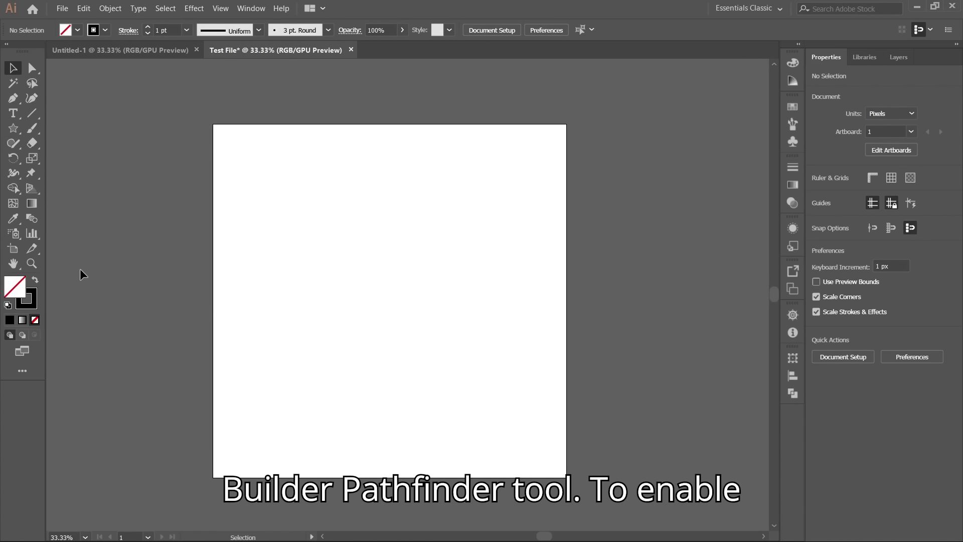
Show the Pathfinder panel
{"action": "left_click", "coordinate": [251, 8]}
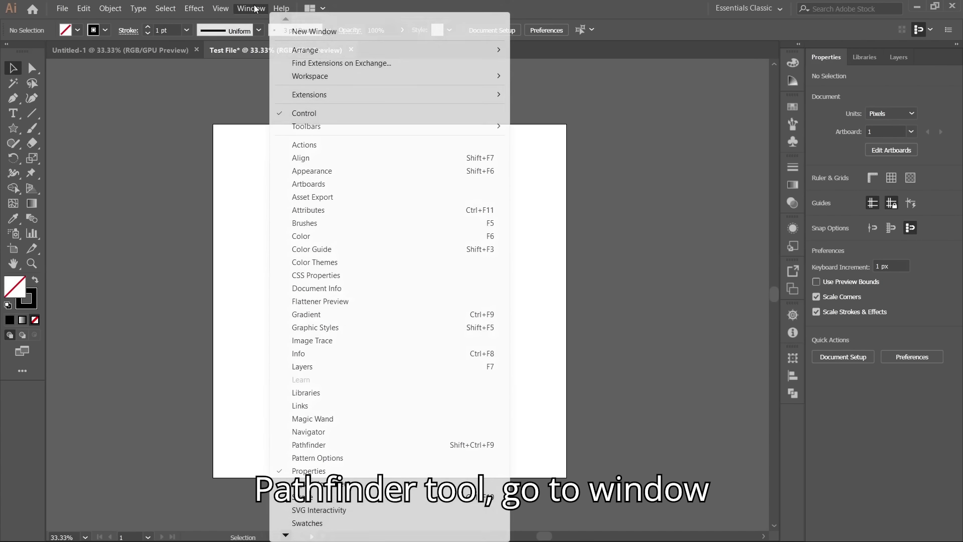
{"action": "left_click", "coordinate": [312, 444]}
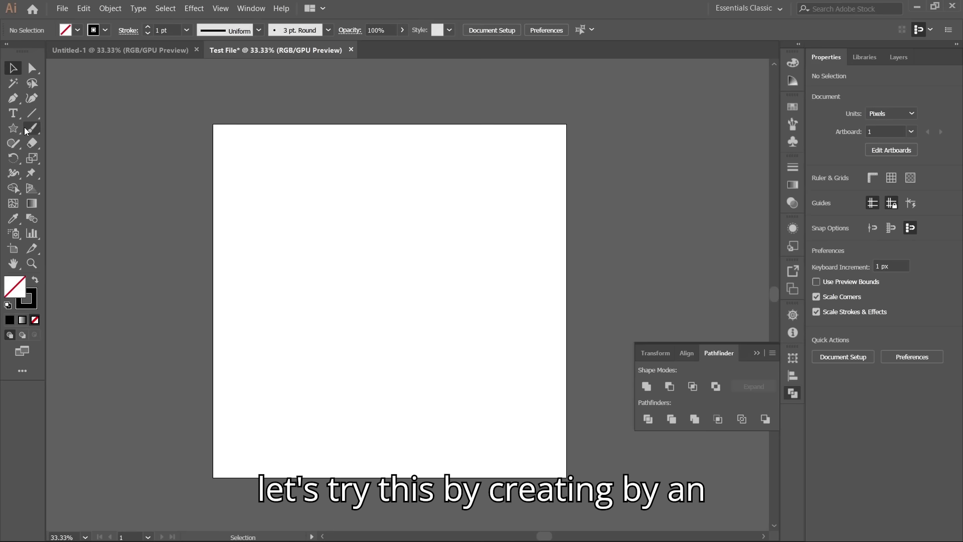
Draw a square about 259 px wide in the artboard's upper-left area and fill it green
{"action": "left_click_drag", "start_coordinate": [13, 128], "coordinate": [58, 128]}
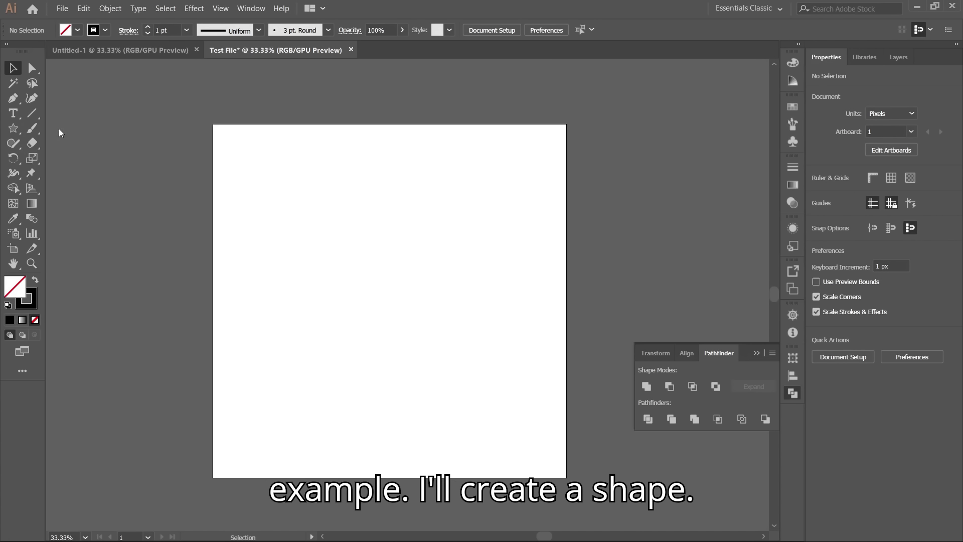
{"action": "left_click_drag", "start_coordinate": [256, 197], "coordinate": [341, 282]}
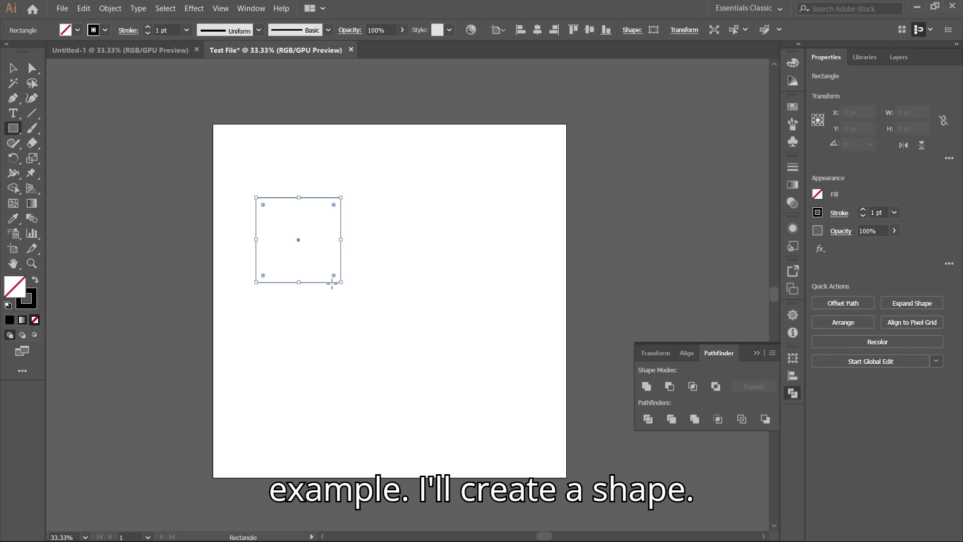
{"action": "left_click", "coordinate": [77, 30]}
{"action": "left_click", "coordinate": [67, 66]}
{"action": "key", "text": "v"}
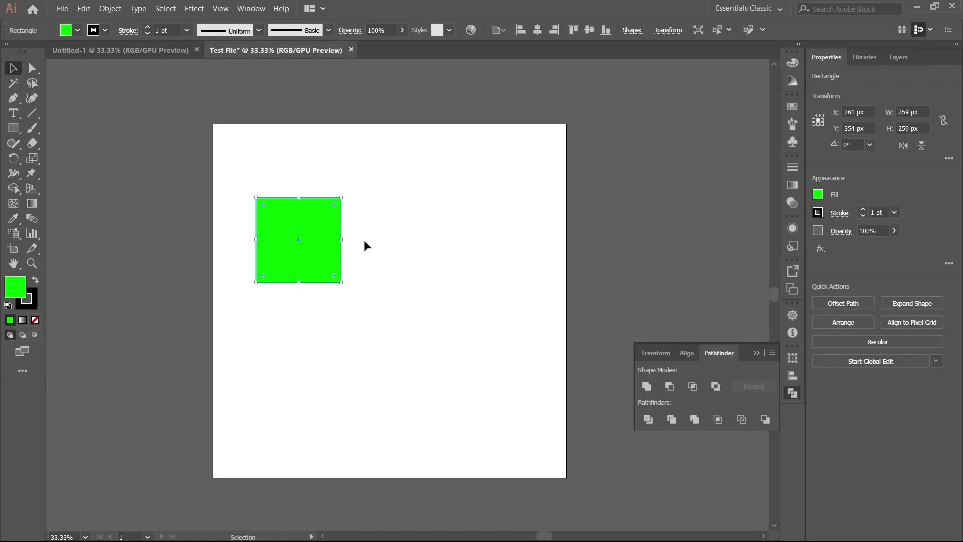
Duplicate the green square horizontally to X 540 px and fully round the copy's corners into a circle
{"action": "left_click", "coordinate": [364, 241]}
{"action": "left_click_drag", "start_coordinate": [291, 231], "coordinate": [380, 228]}
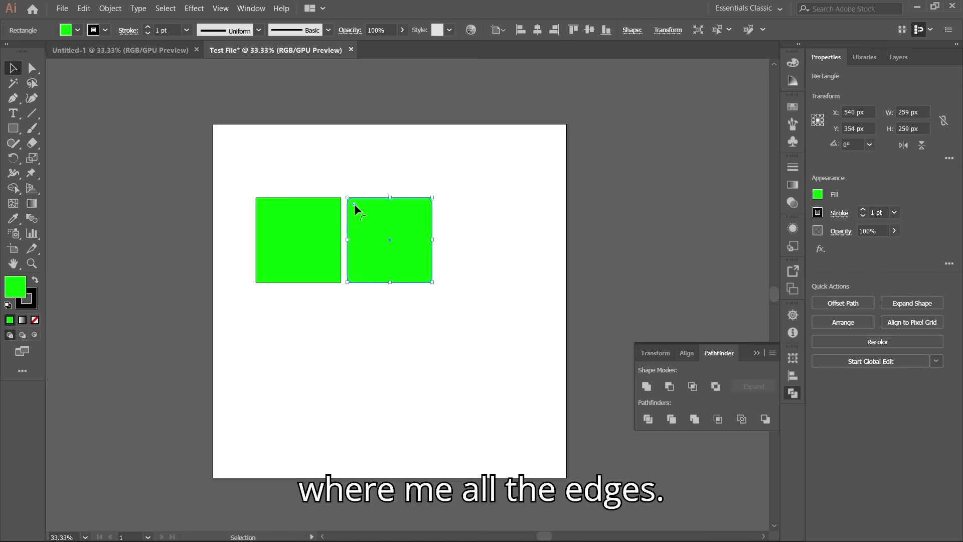
{"action": "left_click_drag", "start_coordinate": [355, 203], "coordinate": [483, 330]}
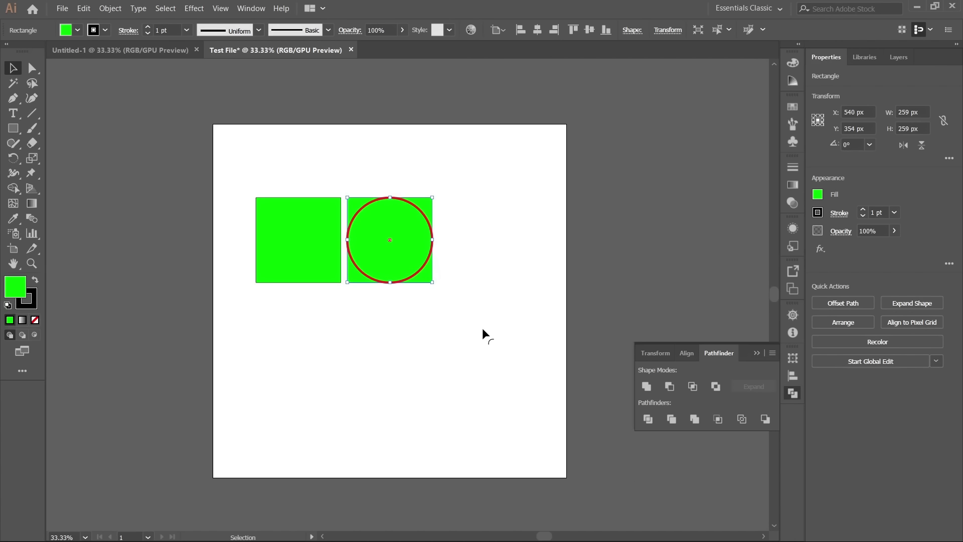
Fill the circle yellow and move it to about X 388 px so it overlaps the green square's right half
{"action": "left_click", "coordinate": [78, 30]}
{"action": "left_click", "coordinate": [52, 51]}
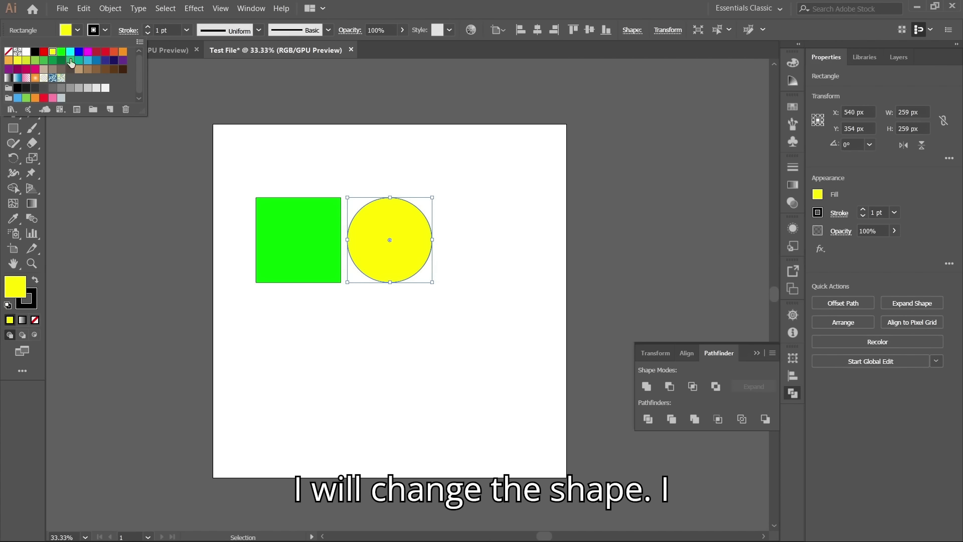
{"action": "left_click", "coordinate": [477, 215]}
{"action": "left_click_drag", "start_coordinate": [396, 233], "coordinate": [346, 233]}
{"action": "left_click", "coordinate": [434, 189]}
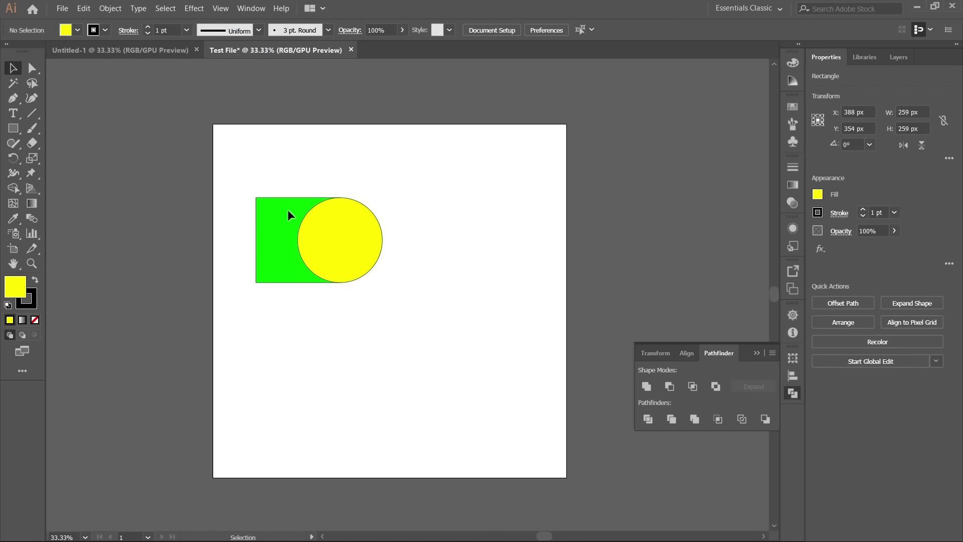
Duplicate the overlapping square and circle twice, placing the copies at X 813.5 px, Y 354 px and X 513.5 px, Y 712 px
{"action": "left_click", "coordinate": [289, 210]}
{"action": "left_click", "coordinate": [354, 236], "text": "shift"}
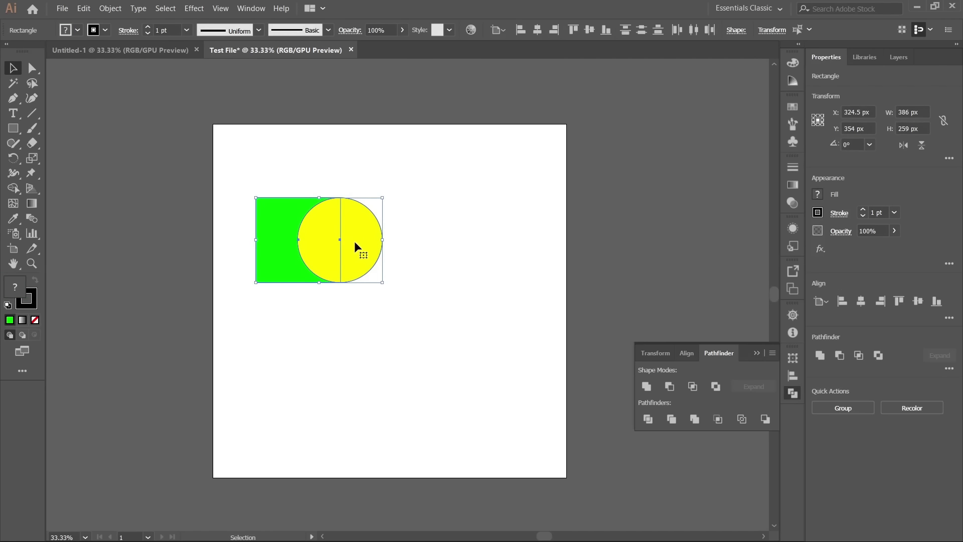
{"action": "left_click_drag", "start_coordinate": [354, 241], "coordinate": [516, 245]}
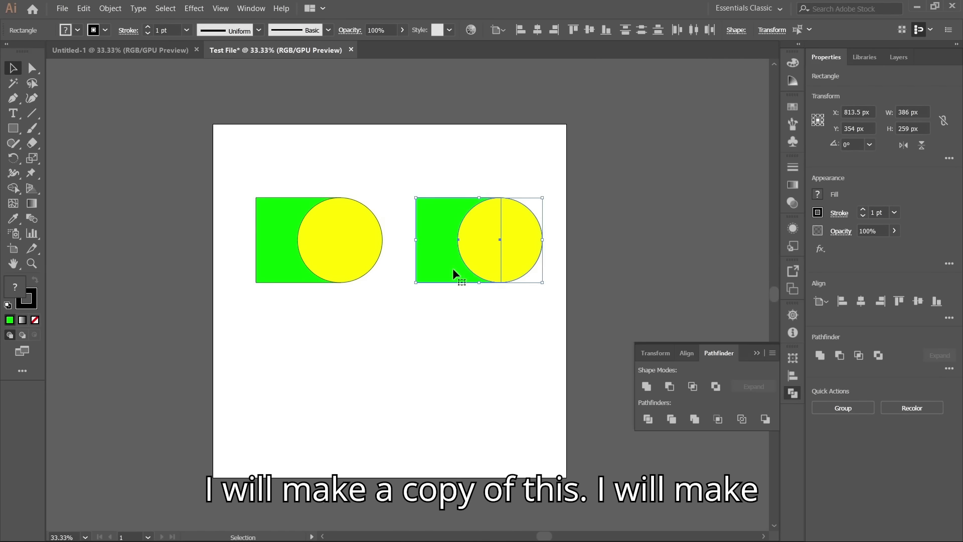
{"action": "left_click_drag", "start_coordinate": [440, 258], "coordinate": [441, 382]}
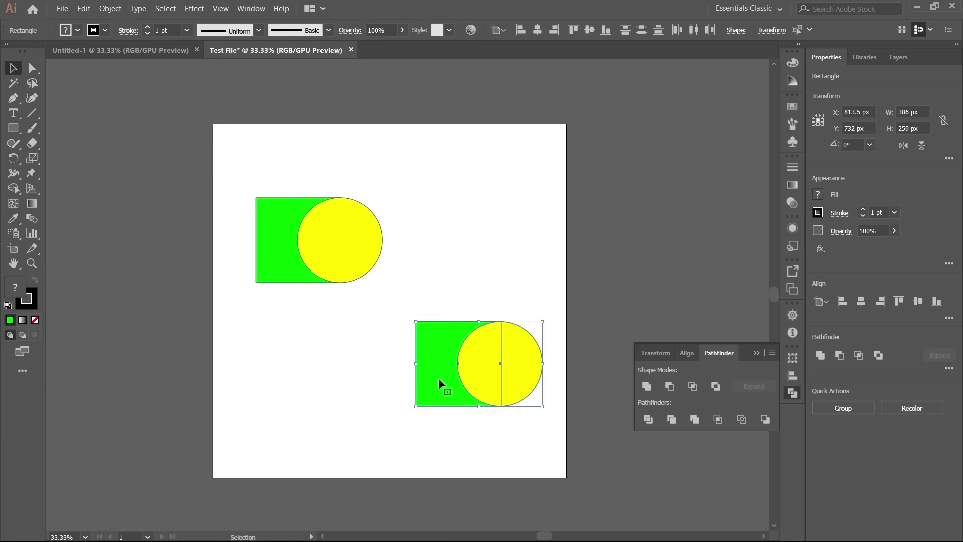
{"action": "key", "text": "ctrl+z"}
{"action": "left_click_drag", "start_coordinate": [437, 254], "coordinate": [333, 348]}
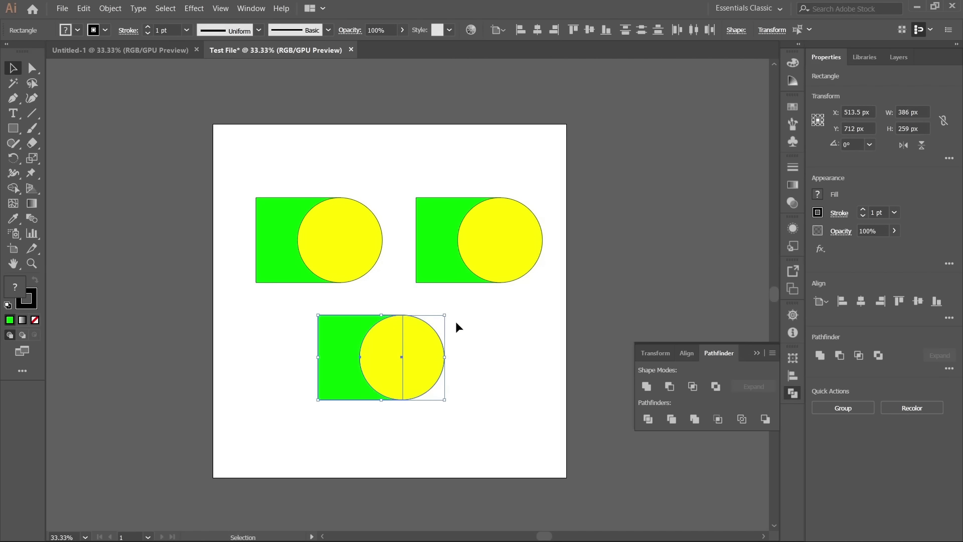
{"action": "left_click", "coordinate": [494, 371]}
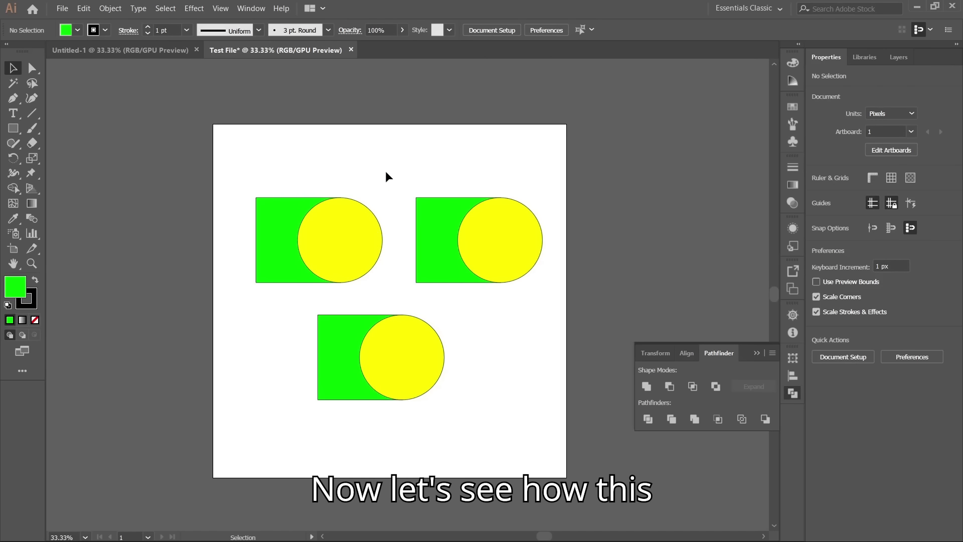
Merge the original square and circle in the artboard's upper-left area into one shape with Pathfinder Unite
{"action": "left_click_drag", "start_coordinate": [268, 161], "coordinate": [377, 293]}
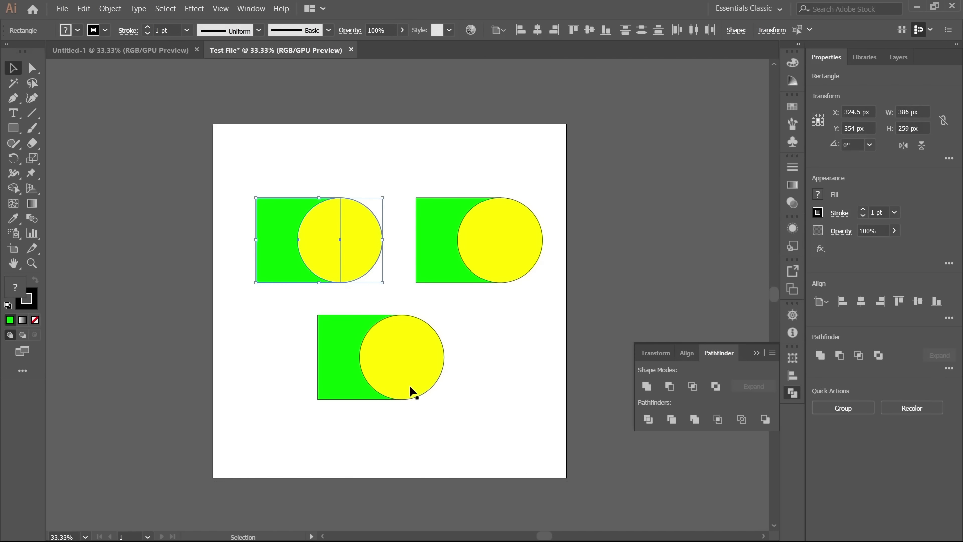
{"action": "left_click", "coordinate": [647, 386]}
{"action": "left_click", "coordinate": [363, 152]}
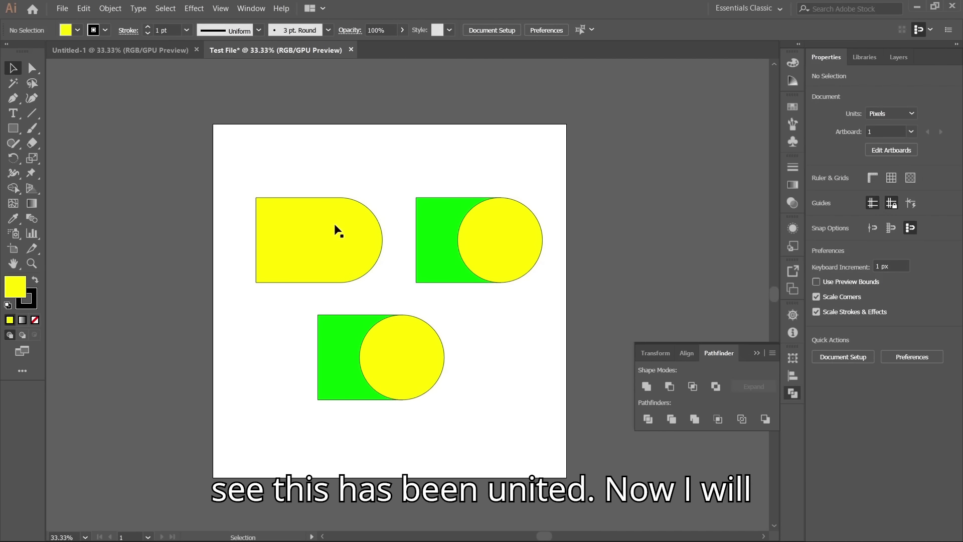
{"action": "left_click", "coordinate": [316, 242]}
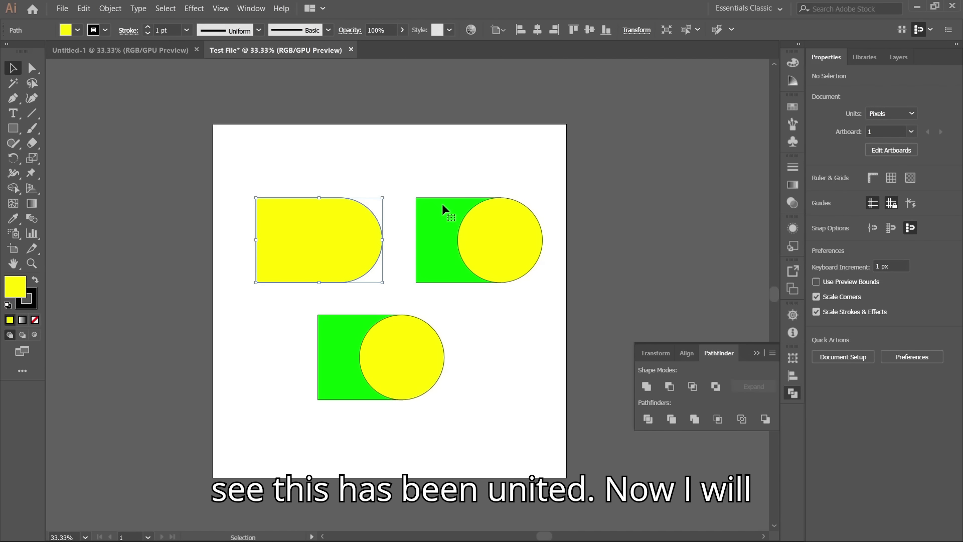
Cut the yellow circle out of the green square in the upper-right pair with Pathfinder Minus Front
{"action": "left_click", "coordinate": [532, 237]}
{"action": "left_click", "coordinate": [531, 236], "text": "shift"}
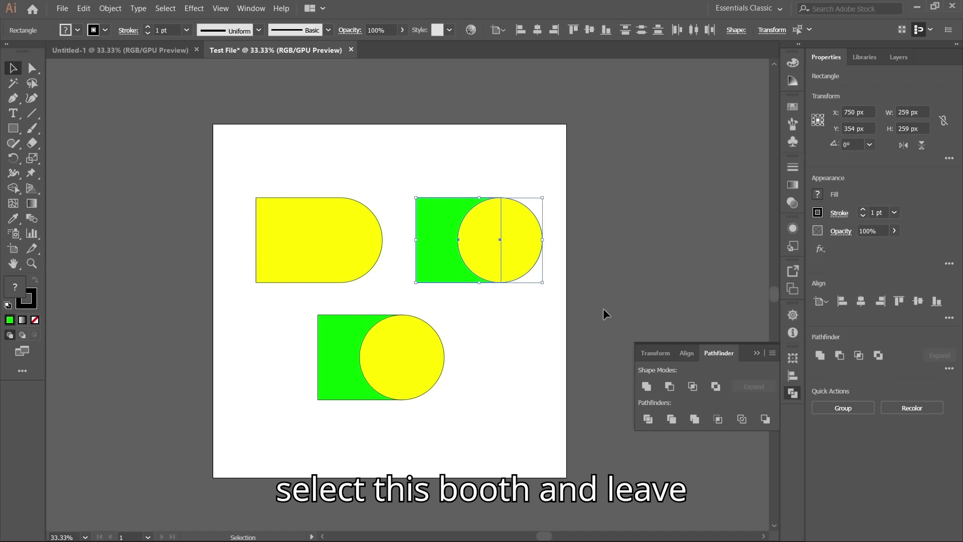
{"action": "left_click", "coordinate": [674, 389]}
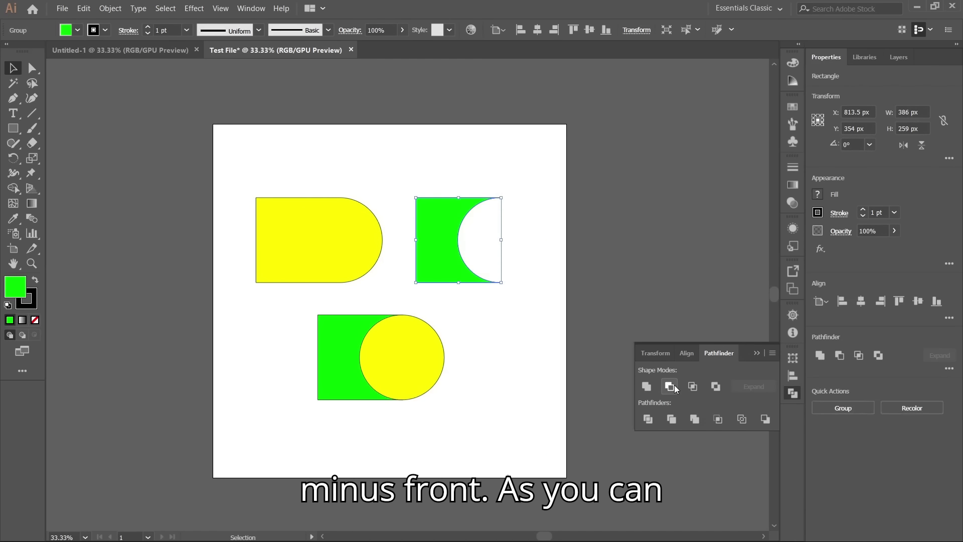
{"action": "left_click", "coordinate": [498, 170]}
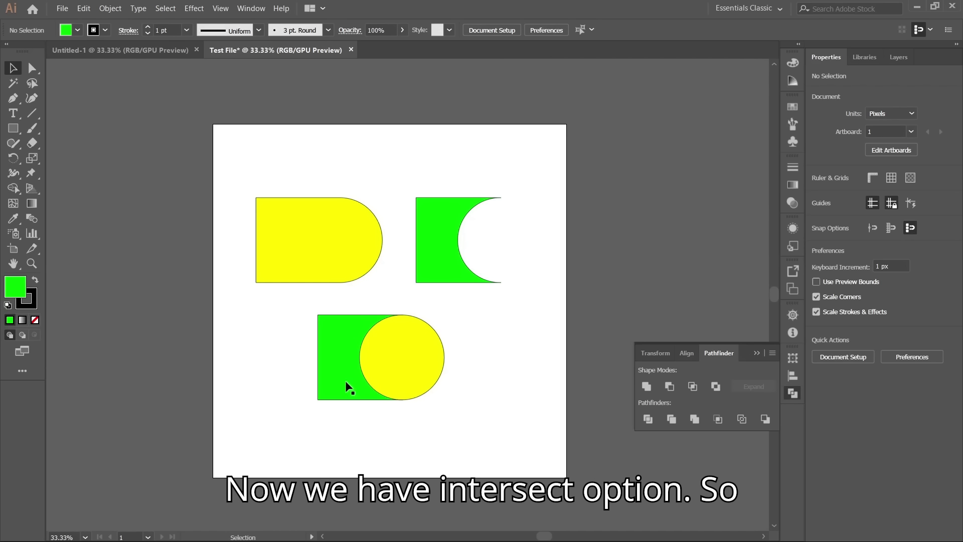
Reduce the lower square and circle pair to their overlapping area with Pathfinder Intersect
{"action": "left_click", "coordinate": [344, 338]}
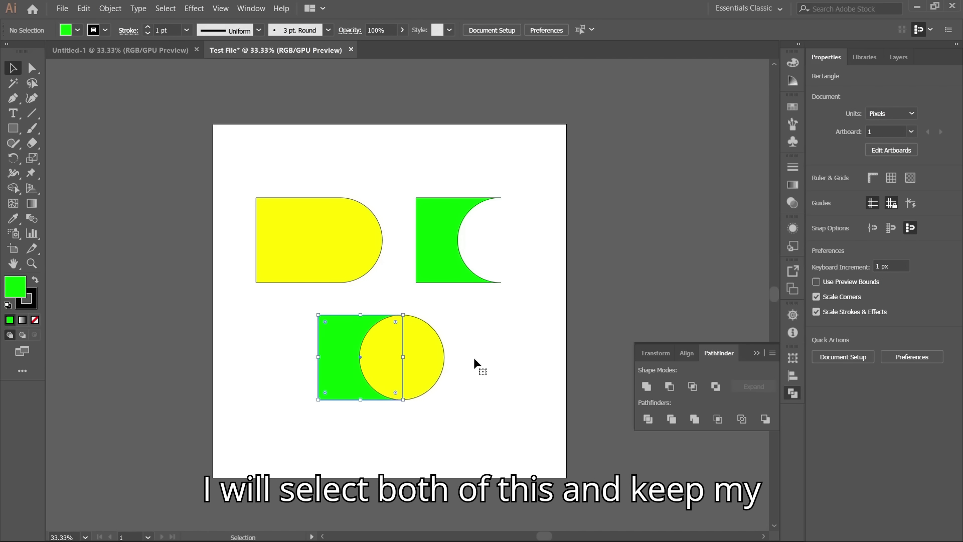
{"action": "left_click", "coordinate": [426, 345], "text": "shift"}
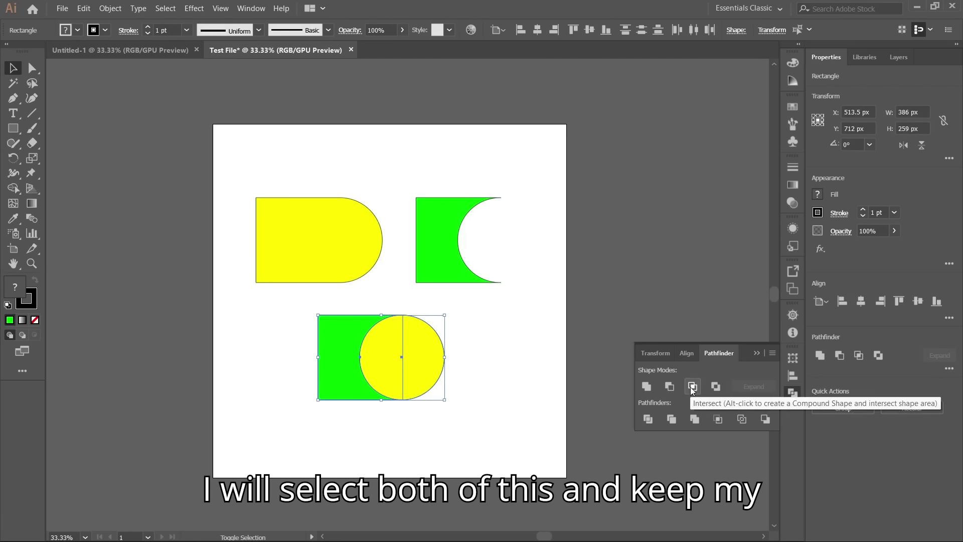
{"action": "left_click", "coordinate": [692, 386]}
{"action": "left_click", "coordinate": [439, 348]}
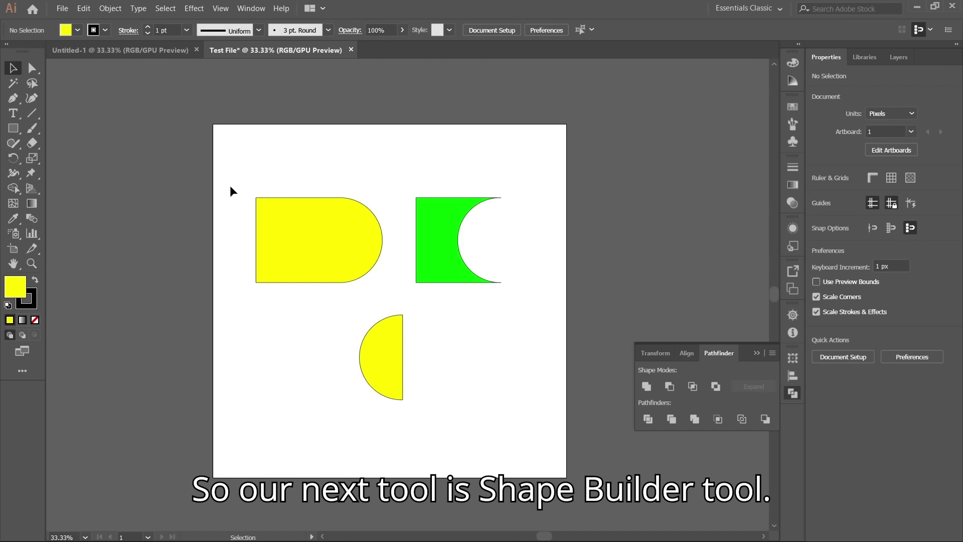
Select all three combined shapes on the artboard
{"action": "left_click_drag", "start_coordinate": [230, 185], "coordinate": [467, 444]}
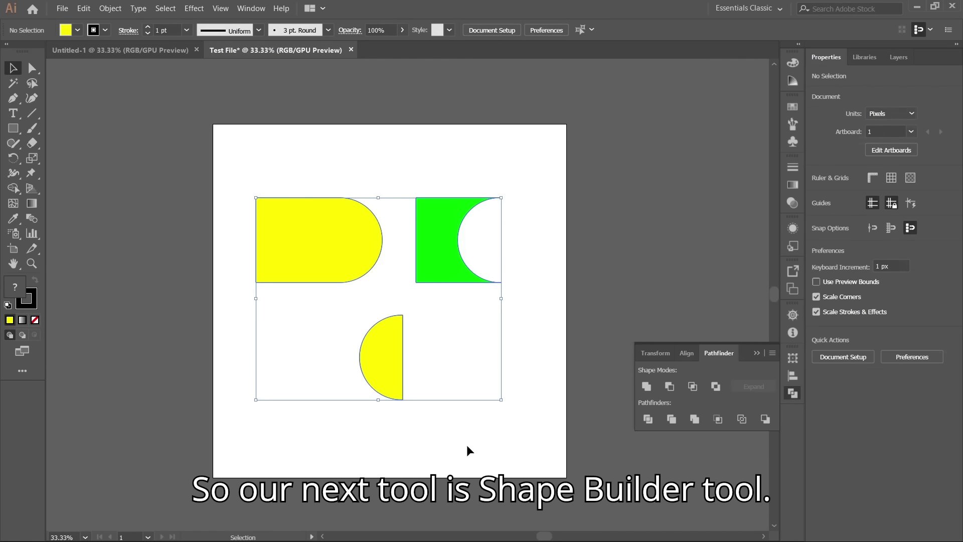
Delete all existing shapes and draw a yellow square about 282 px wide on the upper part of the artboard
{"action": "key", "text": "Delete"}
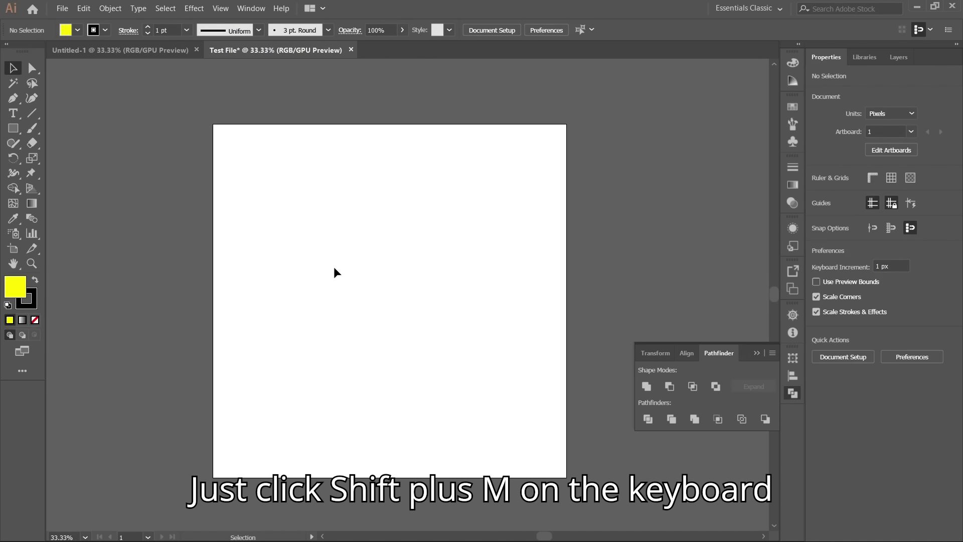
{"action": "key", "text": "shift"}
{"action": "key", "text": "shift+m"}
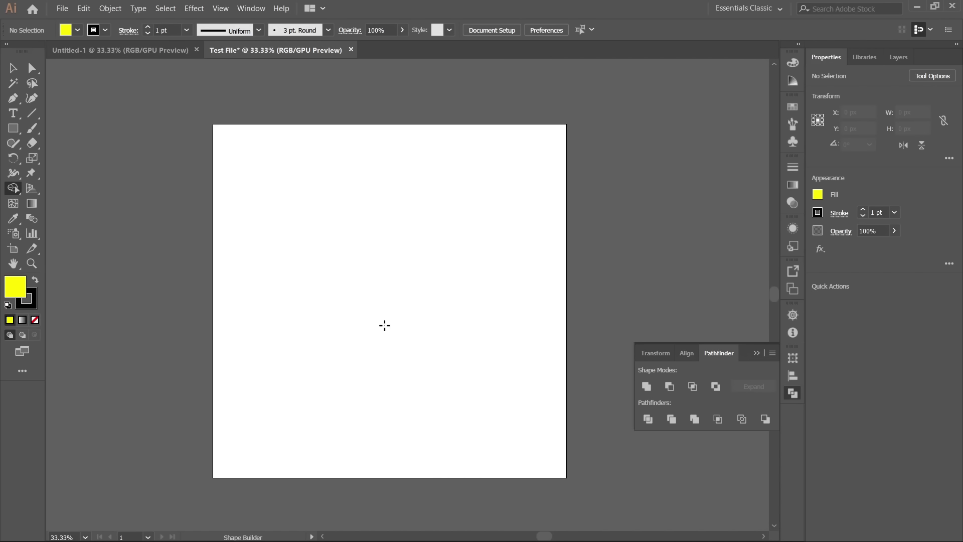
{"action": "left_click", "coordinate": [13, 129]}
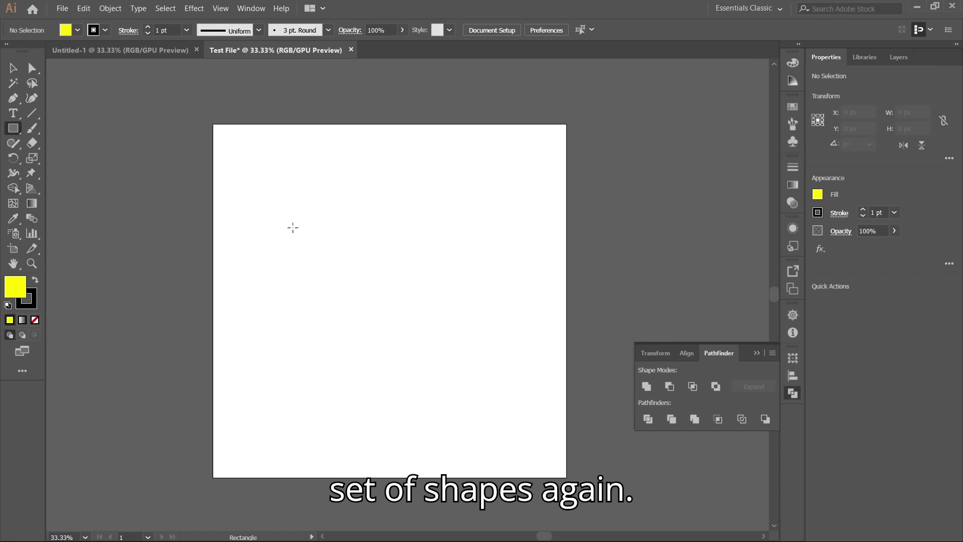
{"action": "left_click_drag", "start_coordinate": [273, 201], "coordinate": [365, 294]}
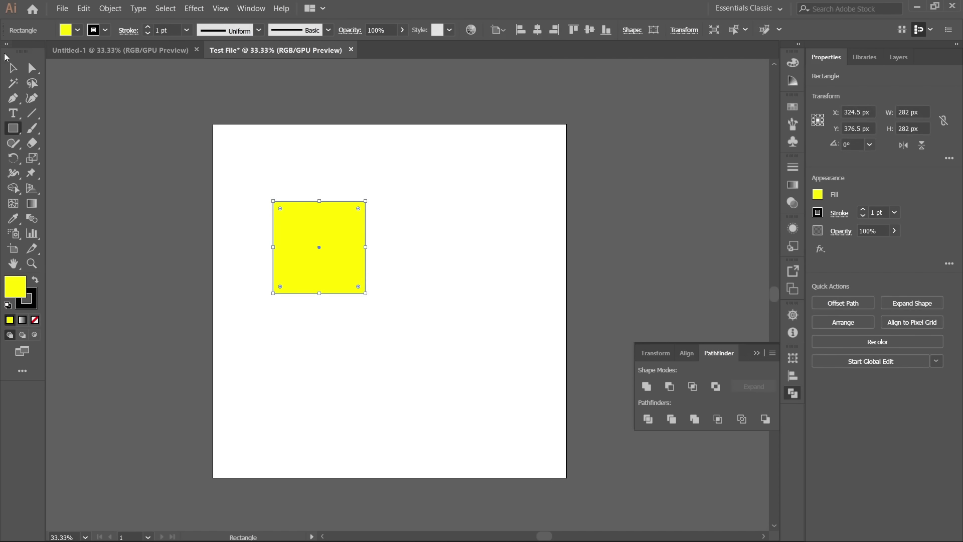
Draw a three-sided polygon about 404 px wide on the artboard, overlapping the square's right edge
{"action": "left_click", "coordinate": [17, 131]}
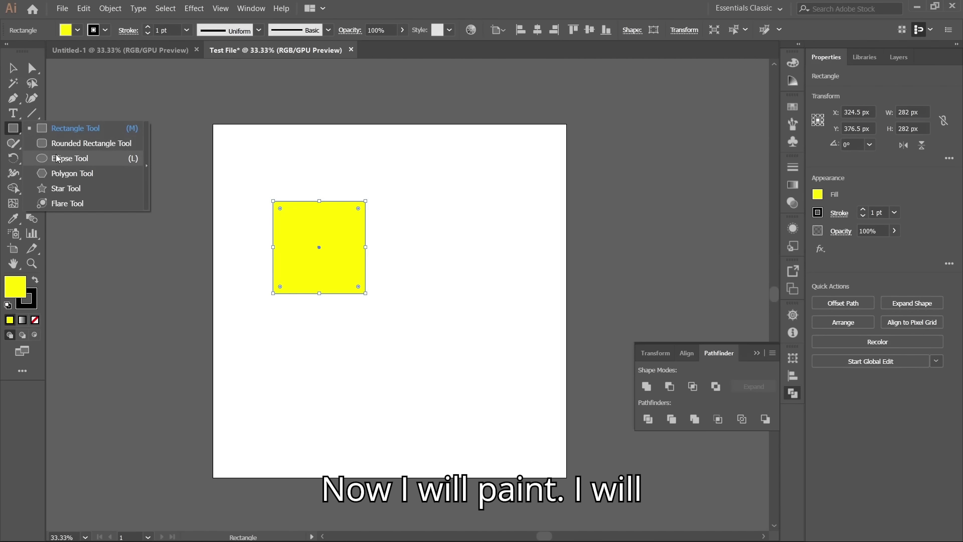
{"action": "left_click", "coordinate": [58, 177]}
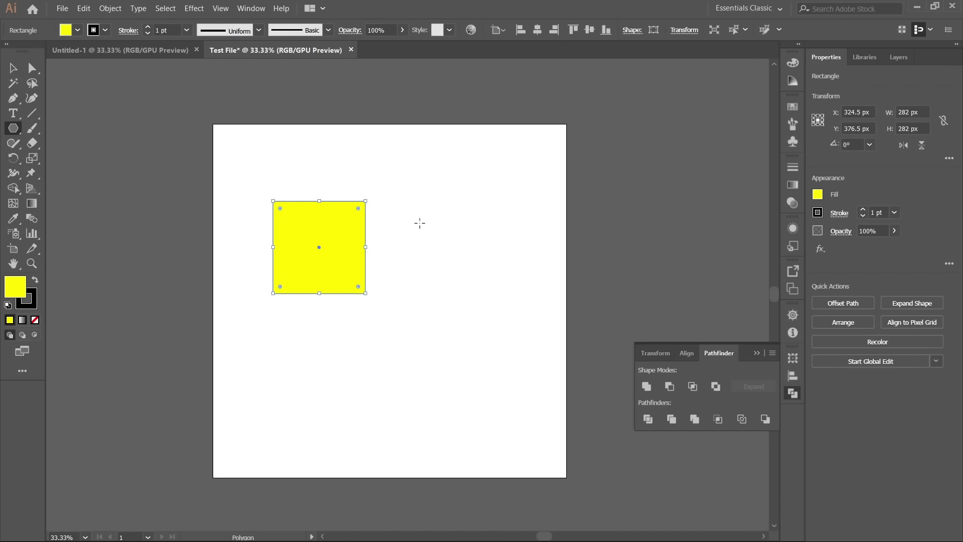
{"action": "left_click_drag", "start_coordinate": [417, 218], "coordinate": [483, 255]}
{"action": "key", "text": "Down"}
{"action": "key", "text": "Down"}
{"action": "key", "text": "Down"}
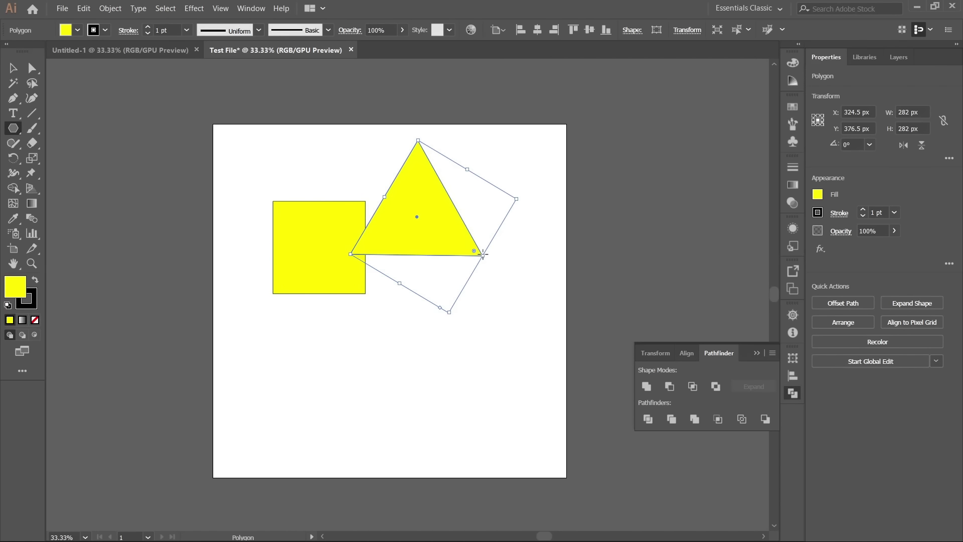
Fill the triangle with dark green
{"action": "key", "text": "v"}
{"action": "left_click", "coordinate": [77, 30]}
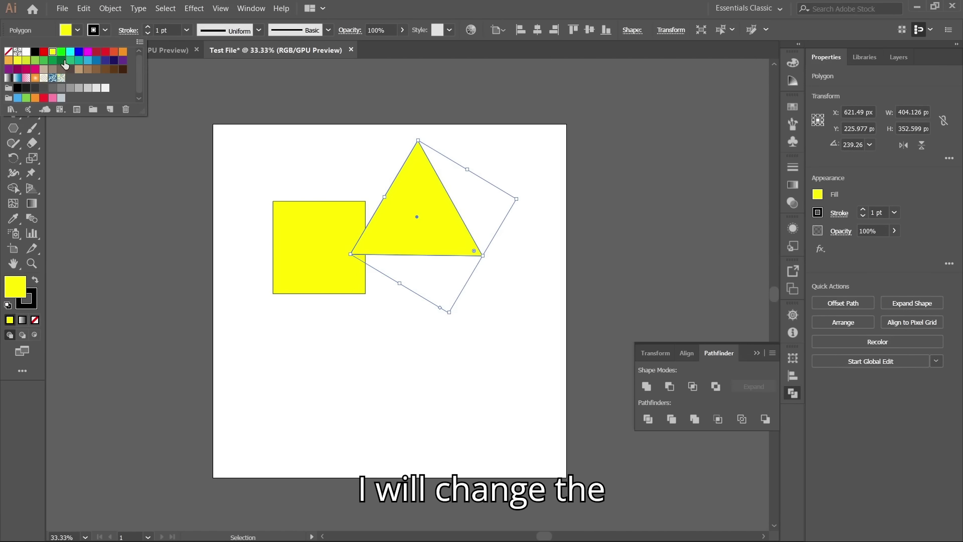
{"action": "left_click", "coordinate": [79, 61]}
{"action": "left_click", "coordinate": [423, 183]}
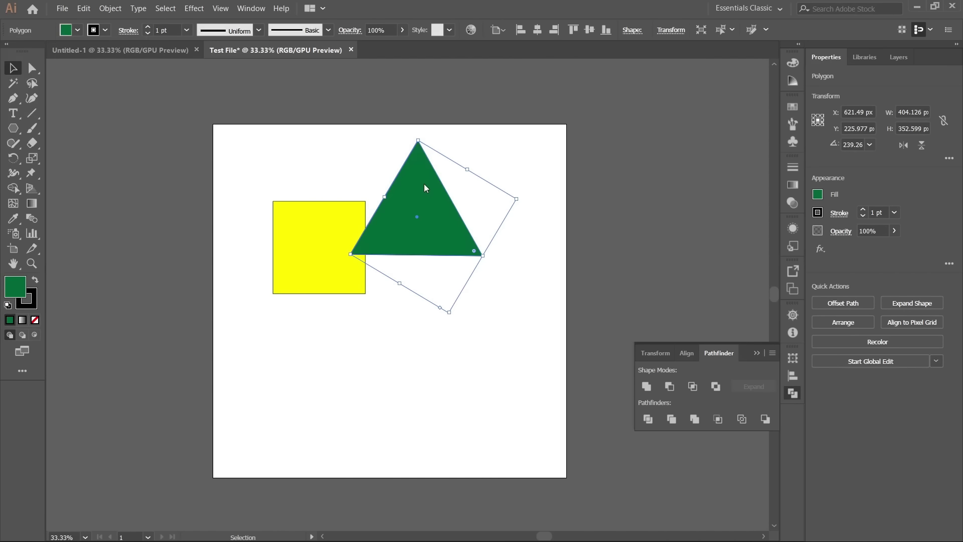
Overlap the triangle with the square's right half and bottom-align both shapes, keeping the pair around the middle of the artboard
{"action": "left_click_drag", "start_coordinate": [414, 172], "coordinate": [369, 211]}
{"action": "left_click", "coordinate": [300, 229], "text": "shift"}
{"action": "left_click_drag", "start_coordinate": [318, 248], "coordinate": [319, 431]}
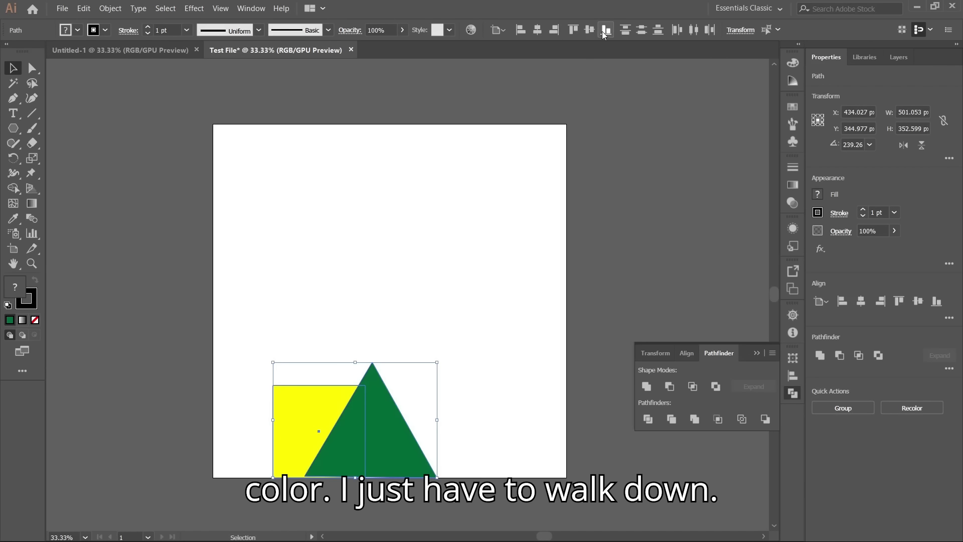
{"action": "left_click_drag", "start_coordinate": [399, 451], "coordinate": [399, 282]}
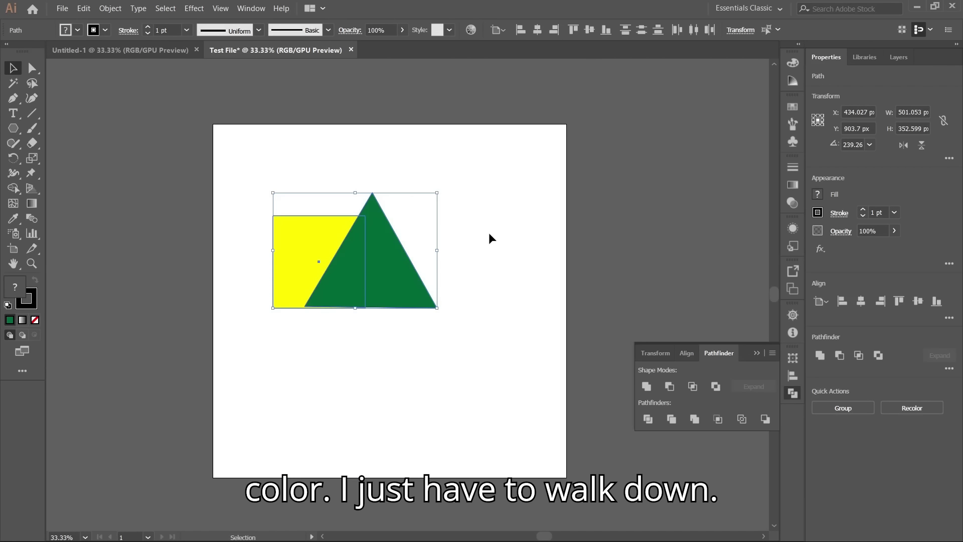
Rotate the green triangle to 0° so that its base is level
{"action": "left_click", "coordinate": [490, 234]}
{"action": "left_click", "coordinate": [391, 290]}
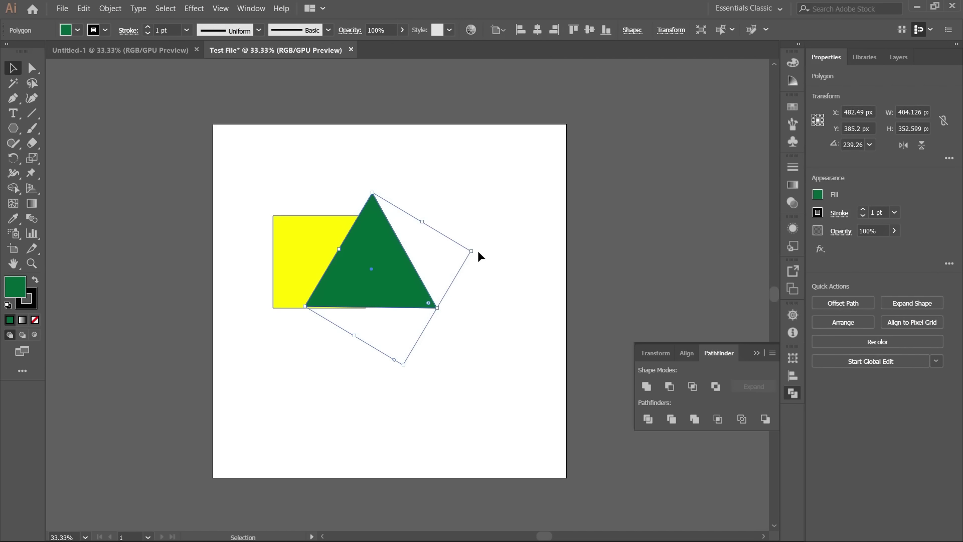
{"action": "left_click_drag", "start_coordinate": [472, 251], "coordinate": [312, 201]}
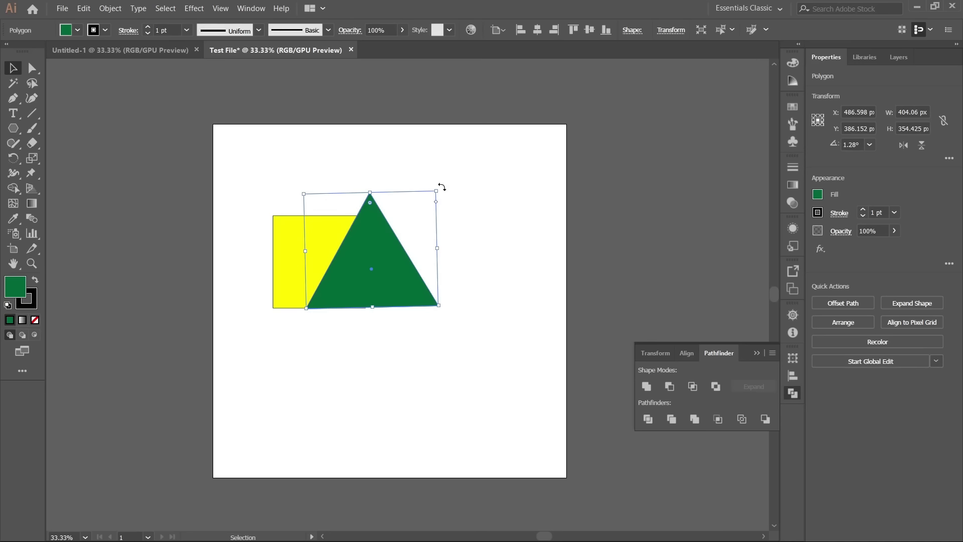
{"action": "left_click_drag", "start_coordinate": [440, 188], "coordinate": [441, 189]}
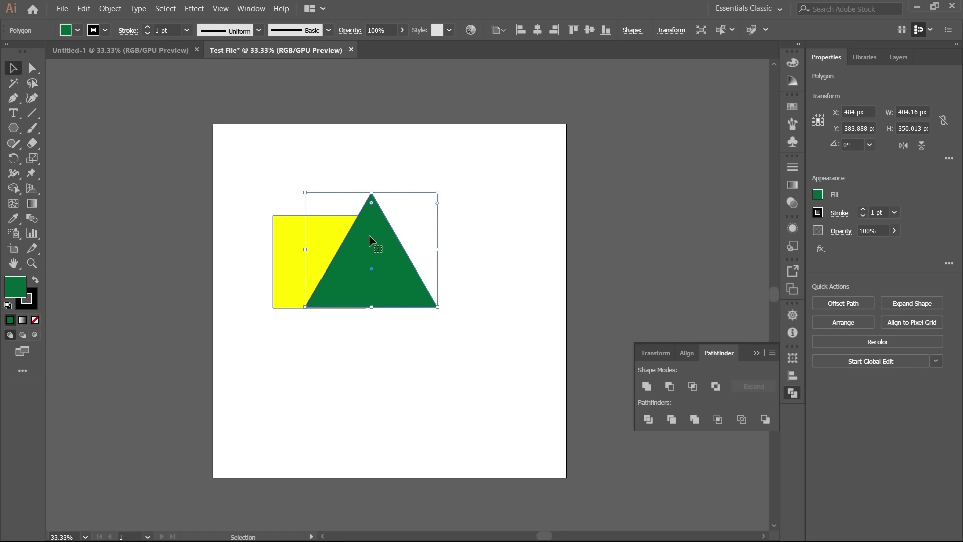
Bottom-align the square and triangle to the artboard and move the pair back up to its middle
{"action": "left_click", "coordinate": [289, 213], "text": "shift"}
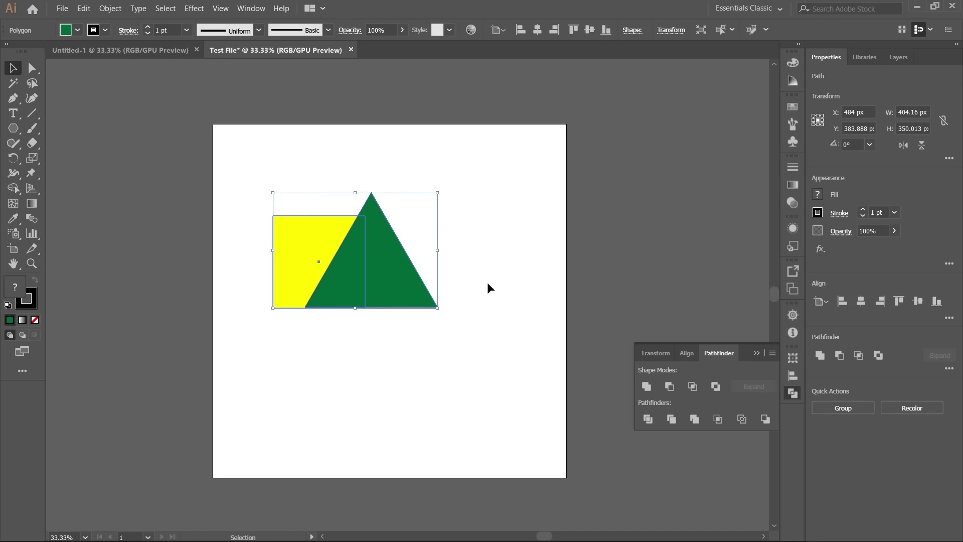
{"action": "left_click", "coordinate": [606, 30]}
{"action": "left_click", "coordinate": [316, 477]}
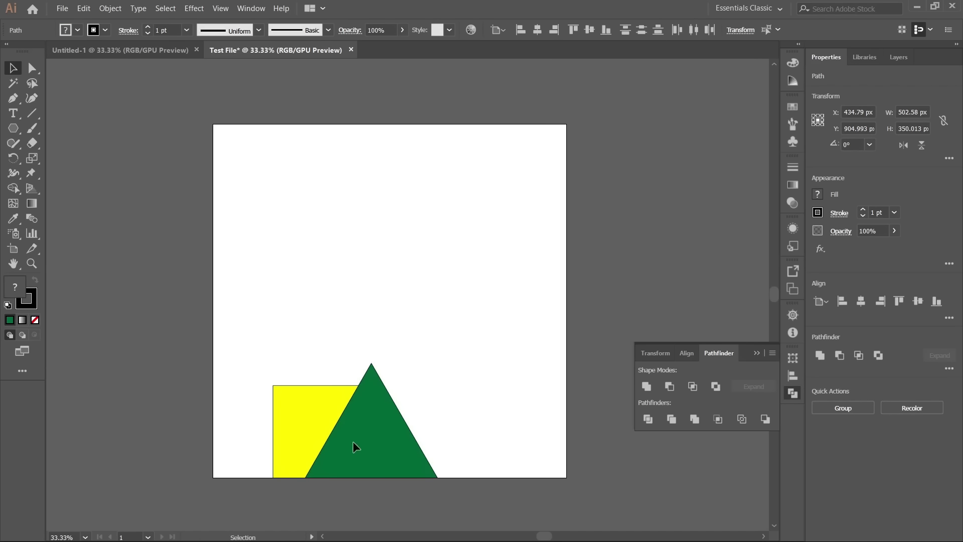
{"action": "left_click", "coordinate": [366, 429]}
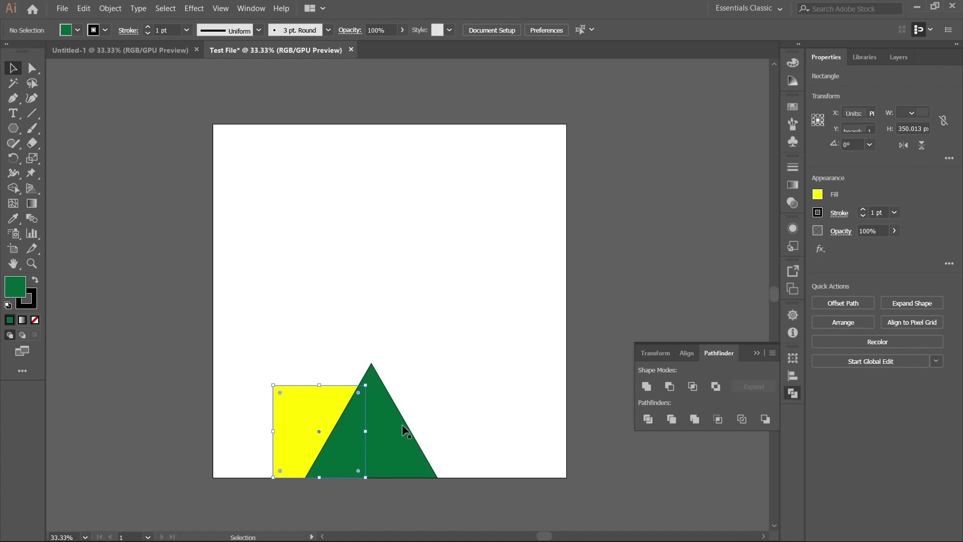
{"action": "left_click", "coordinate": [405, 379]}
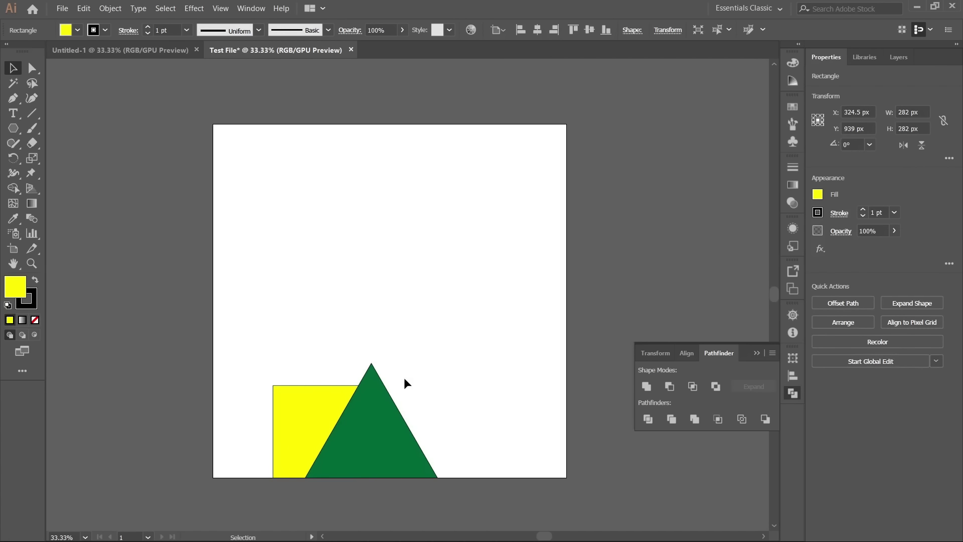
{"action": "left_click", "coordinate": [331, 405]}
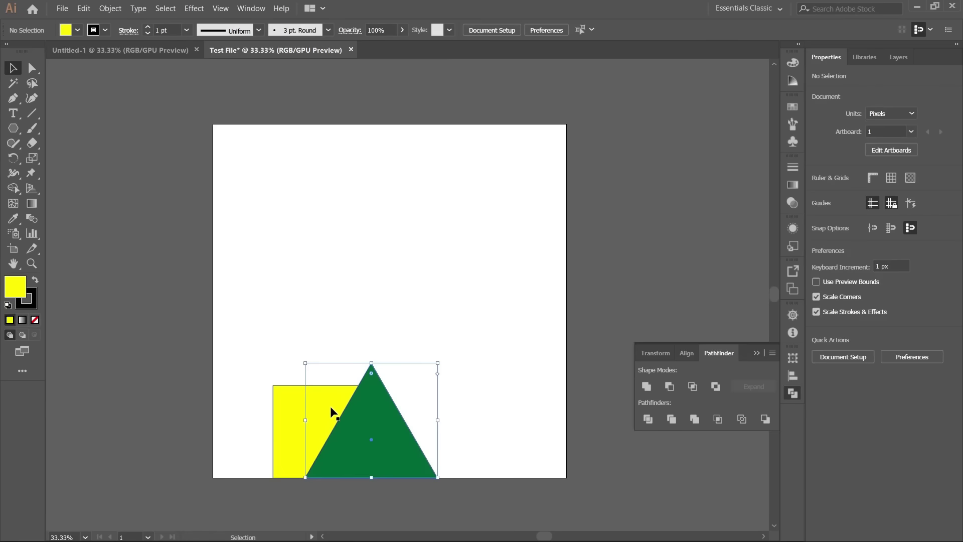
{"action": "left_click", "coordinate": [291, 414], "text": "shift"}
{"action": "left_click_drag", "start_coordinate": [289, 415], "coordinate": [291, 263]}
Scale the triangle proportionally to about 326 by 282.5 px and move its apex onto the square's upper-right corner
{"action": "left_click", "coordinate": [371, 183]}
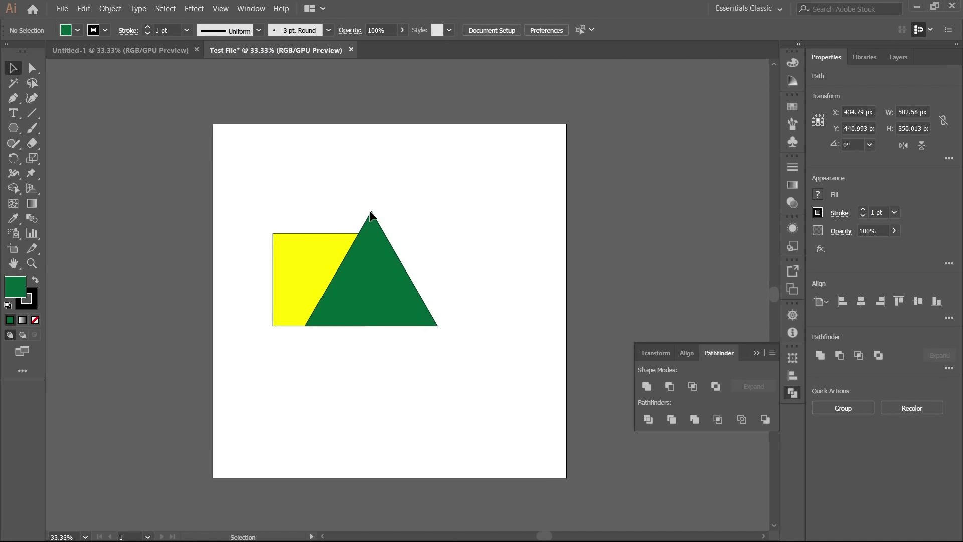
{"action": "left_click", "coordinate": [374, 220]}
{"action": "left_click_drag", "start_coordinate": [375, 211], "coordinate": [371, 235]}
{"action": "left_click_drag", "start_coordinate": [370, 235], "coordinate": [370, 233]}
{"action": "left_click_drag", "start_coordinate": [373, 274], "coordinate": [369, 273]}
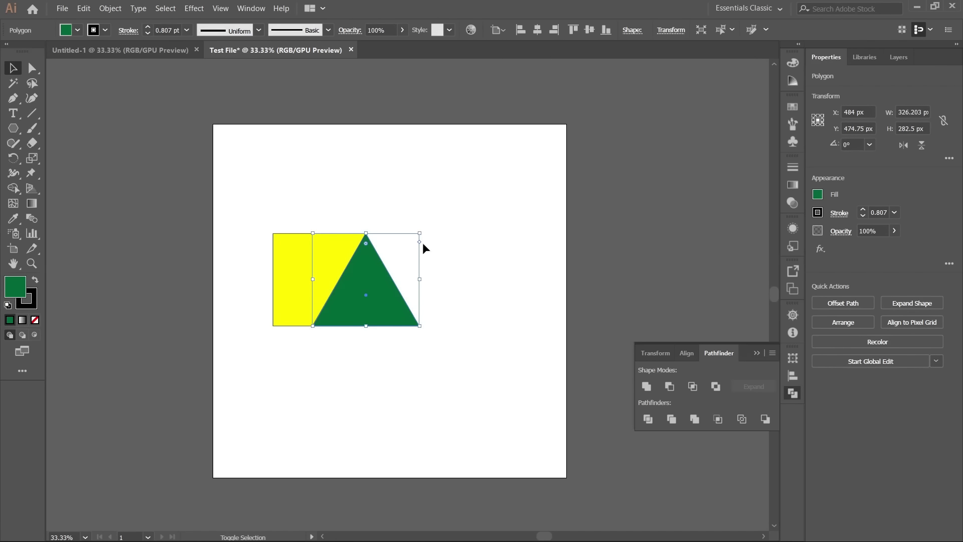
Duplicate the square and triangle together about 380 px straight below the originals
{"action": "left_click", "coordinate": [357, 284], "text": "shift"}
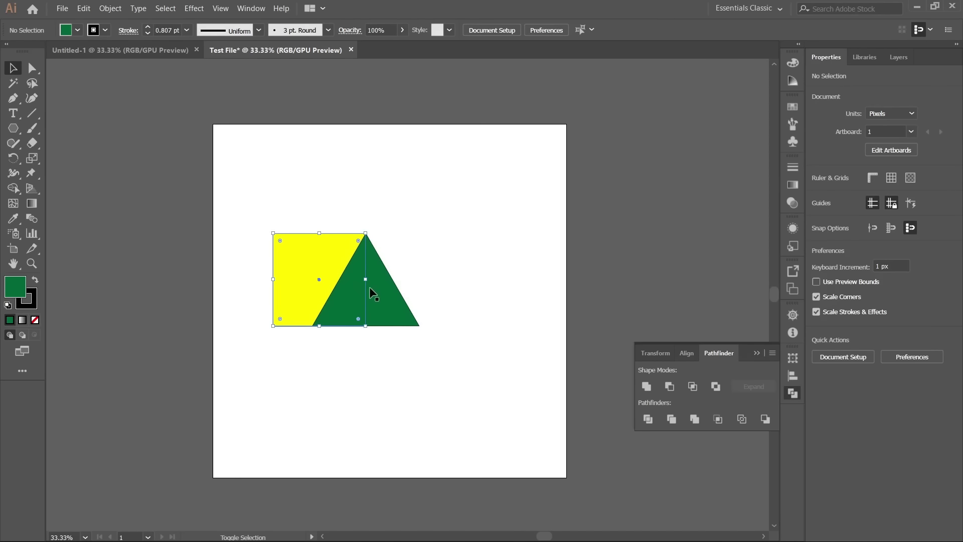
{"action": "left_click", "coordinate": [382, 296], "text": "shift"}
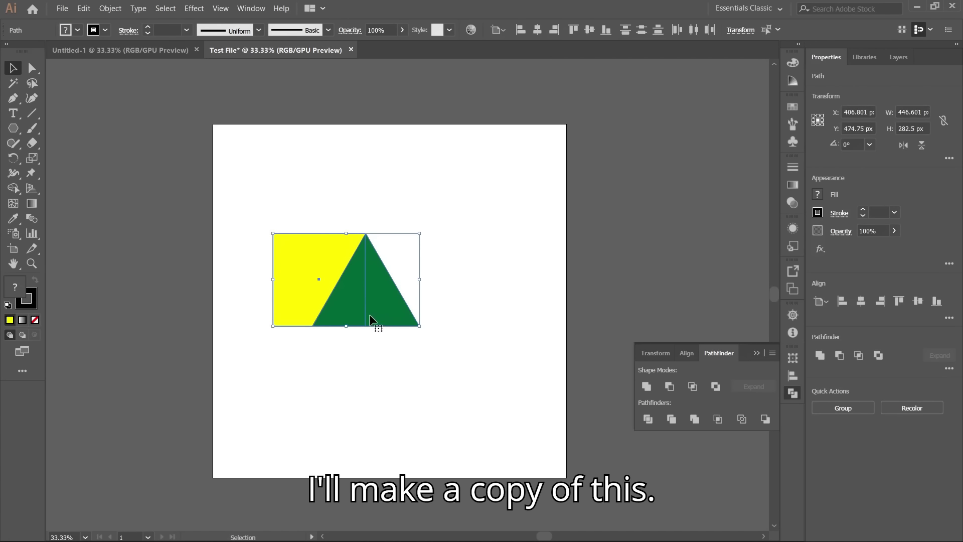
{"action": "left_click_drag", "start_coordinate": [351, 300], "coordinate": [354, 425]}
{"action": "left_click", "coordinate": [452, 359]}
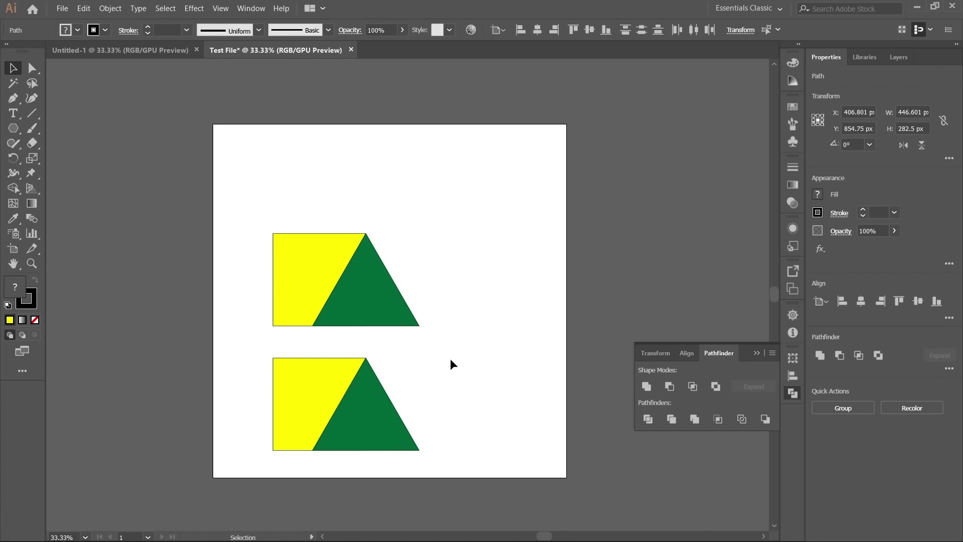
Merge the upper square and triangle into a single green shape with the Shape Builder tool
{"action": "left_click", "coordinate": [344, 291]}
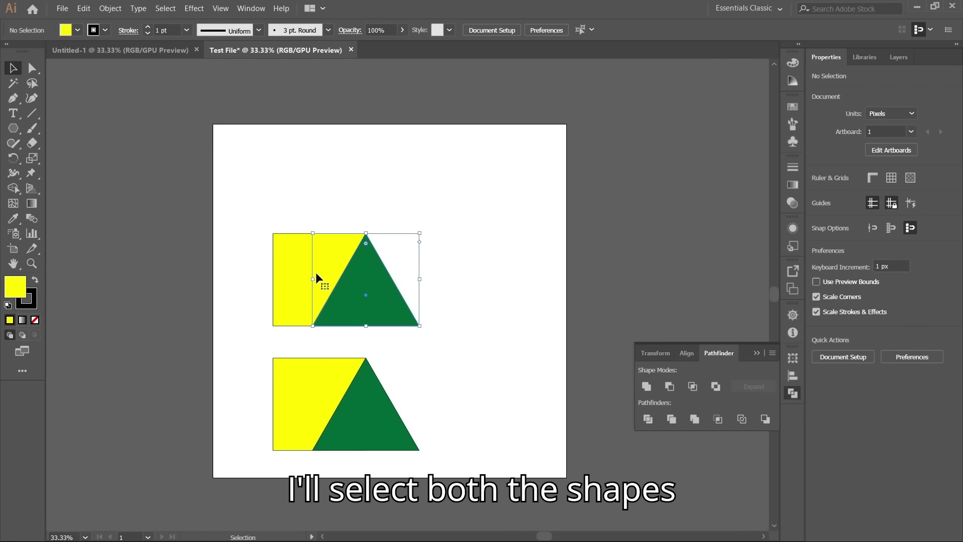
{"action": "left_click", "coordinate": [288, 248], "text": "shift"}
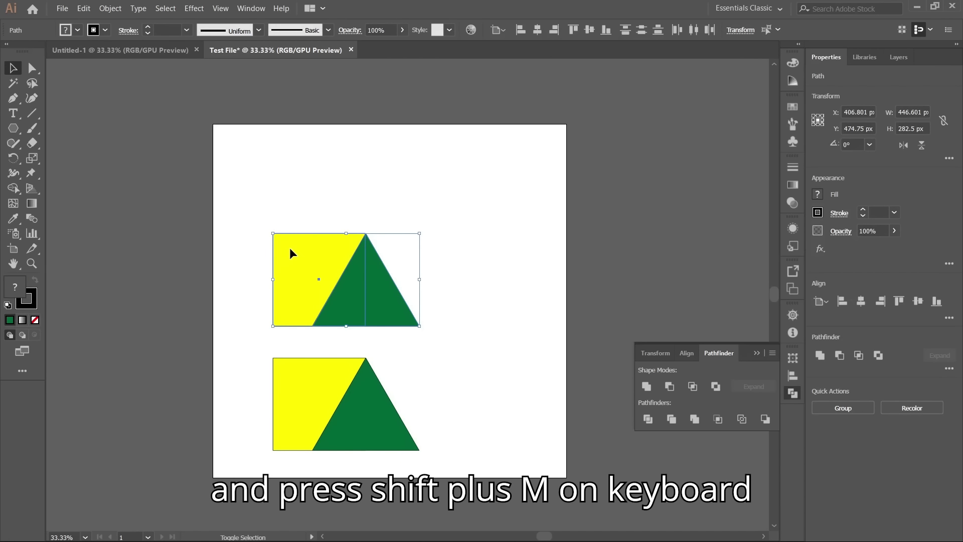
{"action": "key", "text": "shift+m"}
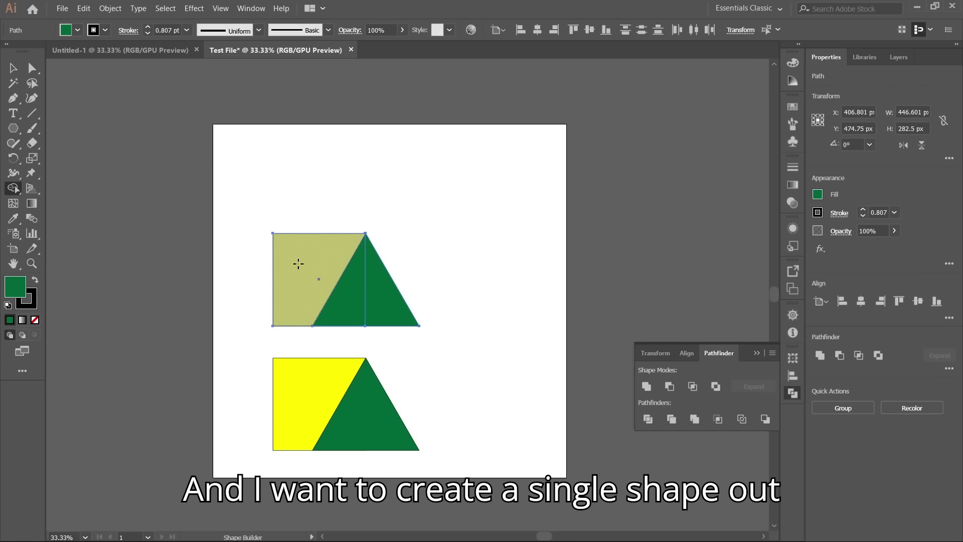
{"action": "mouse_move", "coordinate": [300, 263]}
{"action": "left_mouse_down"}
{"action": "mouse_move", "coordinate": [350, 300]}
{"action": "mouse_move", "coordinate": [391, 309]}
{"action": "left_mouse_up"}
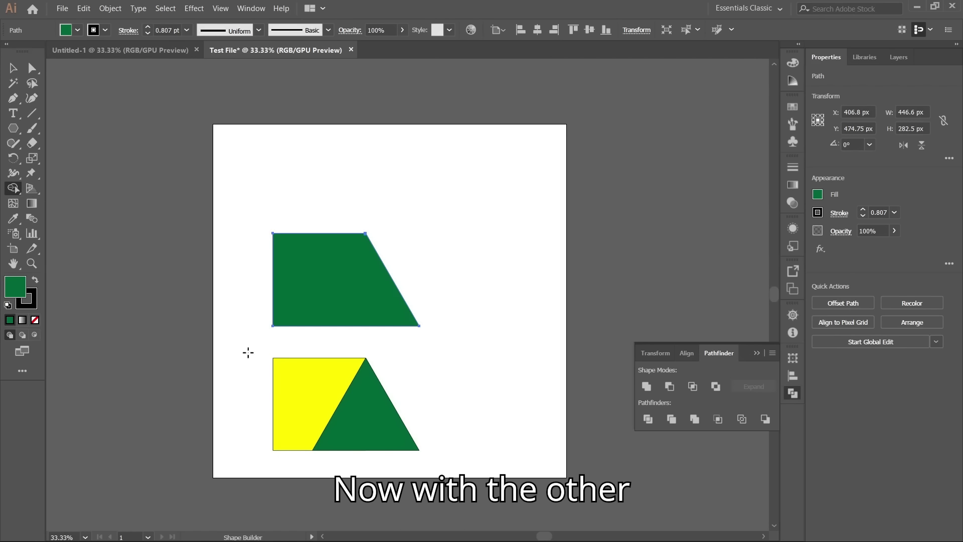
Remove the overlapping area of the lower square and triangle with the Shape Builder tool
{"action": "left_click", "coordinate": [14, 71]}
{"action": "left_click", "coordinate": [314, 394]}
{"action": "left_click", "coordinate": [396, 426], "text": "shift"}
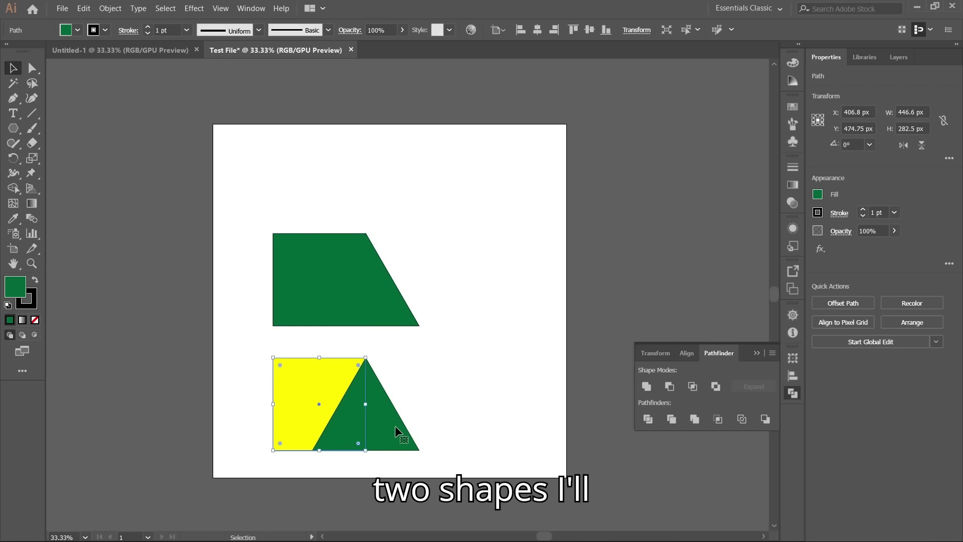
{"action": "left_click", "coordinate": [14, 188]}
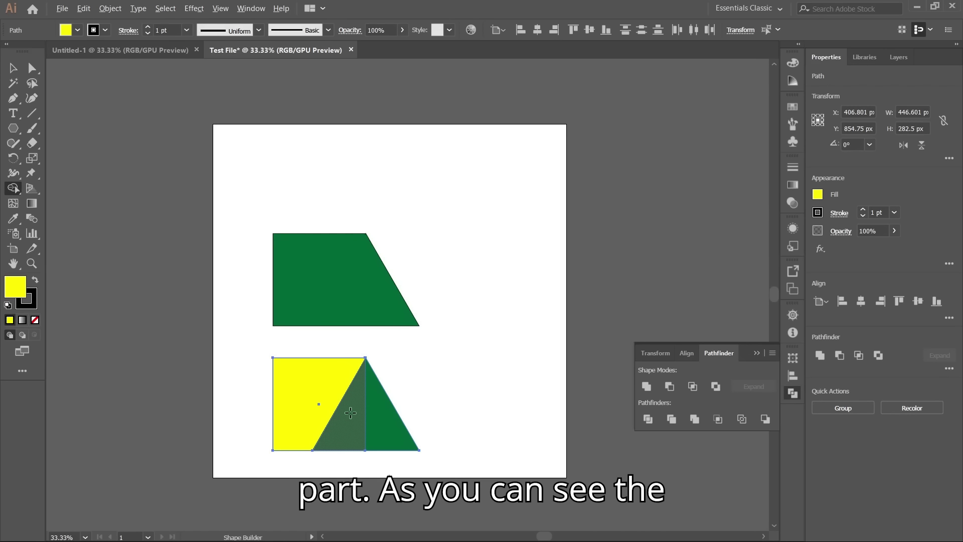
{"action": "left_click", "coordinate": [350, 415], "text": "alt"}
{"action": "key", "text": "v"}
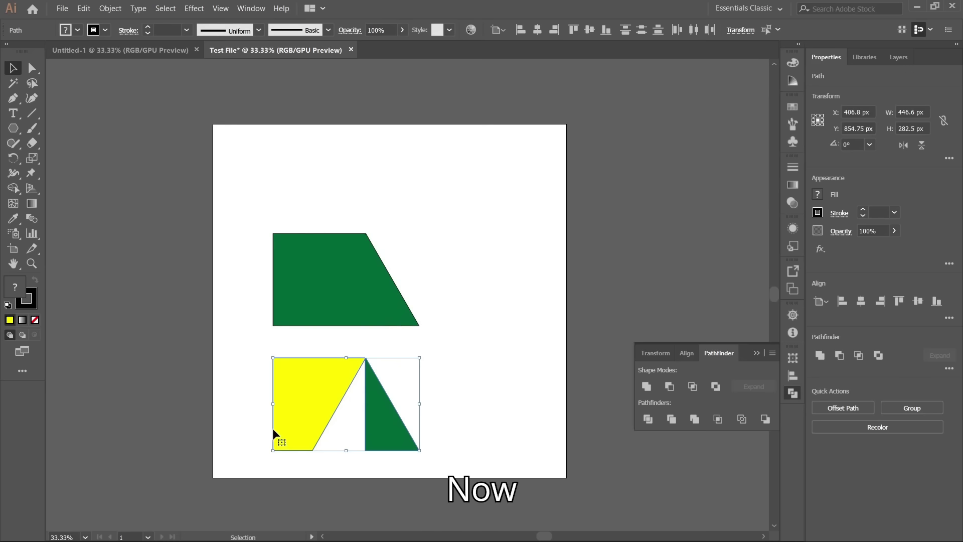
{"action": "left_click", "coordinate": [445, 367]}
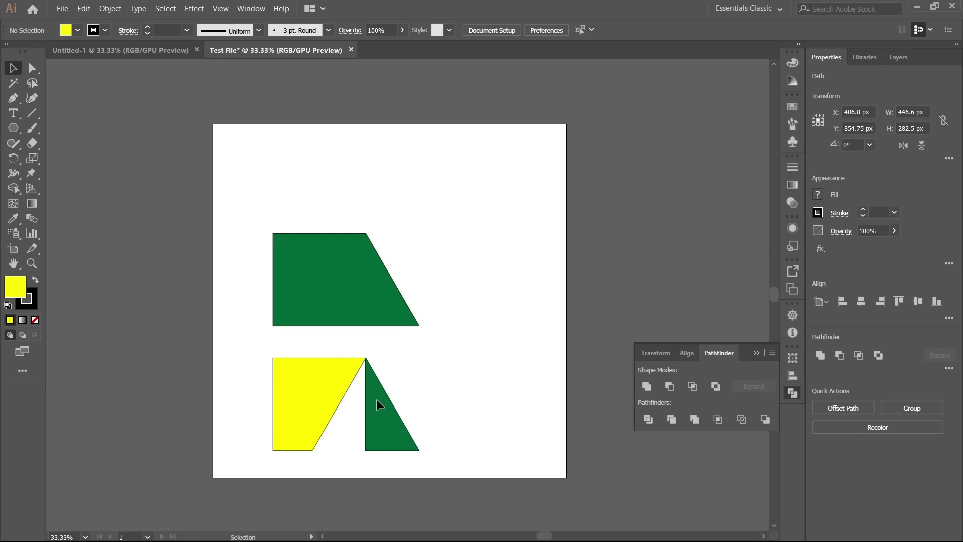
Try to merge the lower yellow piece and the adjoining green triangle into one green shape with the Shape Builder tool
{"action": "left_click", "coordinate": [313, 405]}
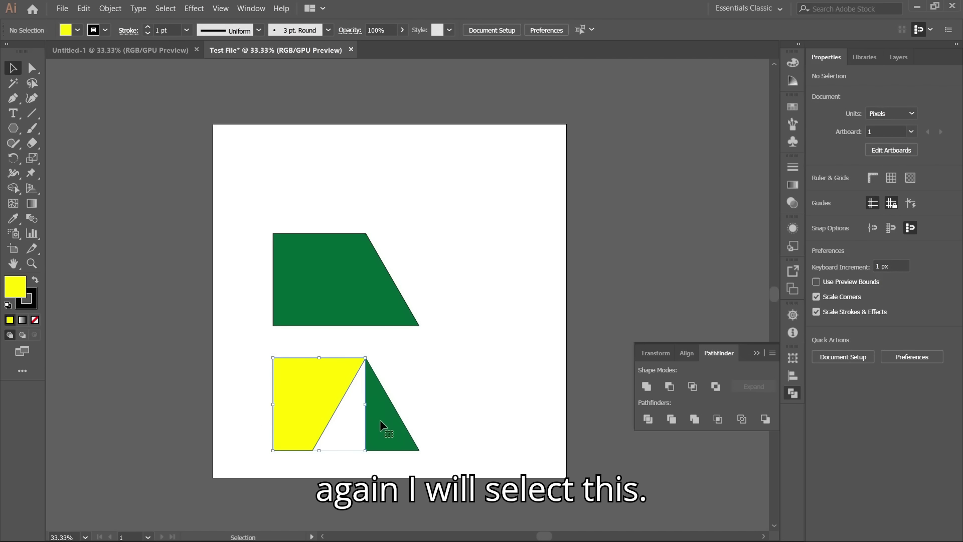
{"action": "left_click", "coordinate": [382, 423], "text": "shift"}
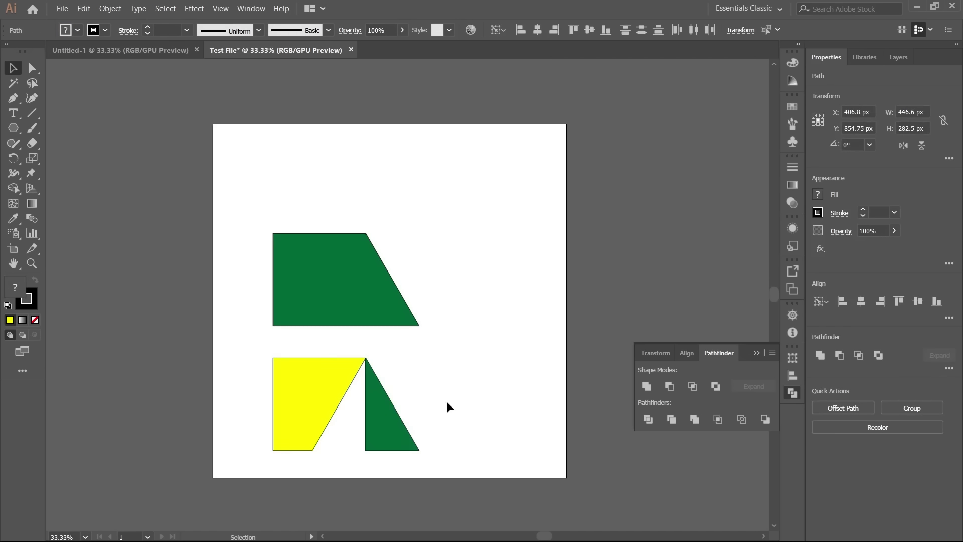
{"action": "left_click", "coordinate": [380, 407]}
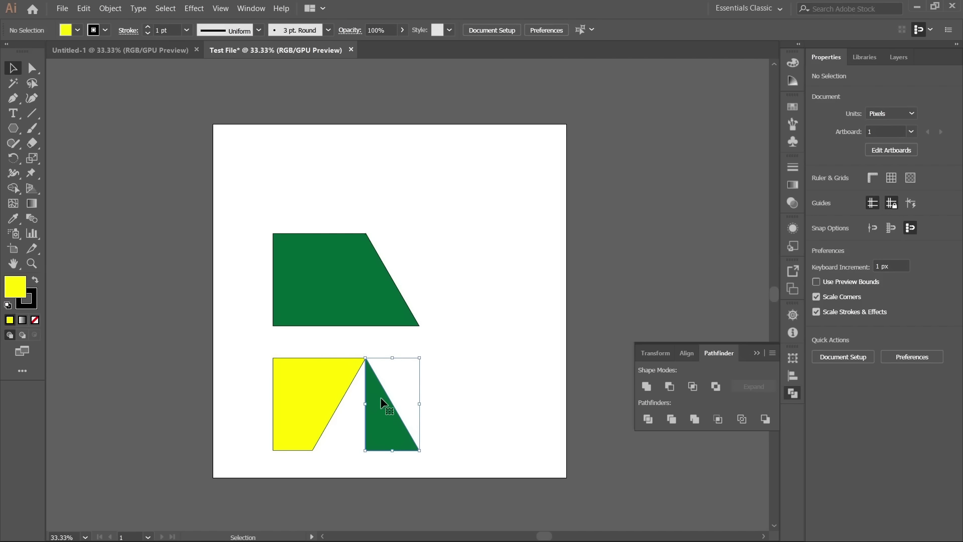
{"action": "key", "text": "a"}
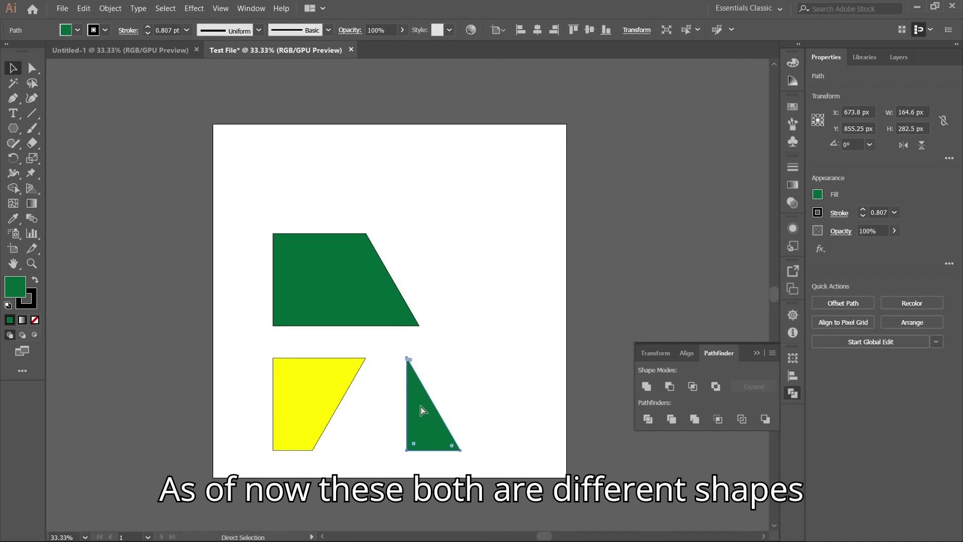
{"action": "key", "text": "v"}
{"action": "left_click", "coordinate": [331, 404], "text": "shift"}
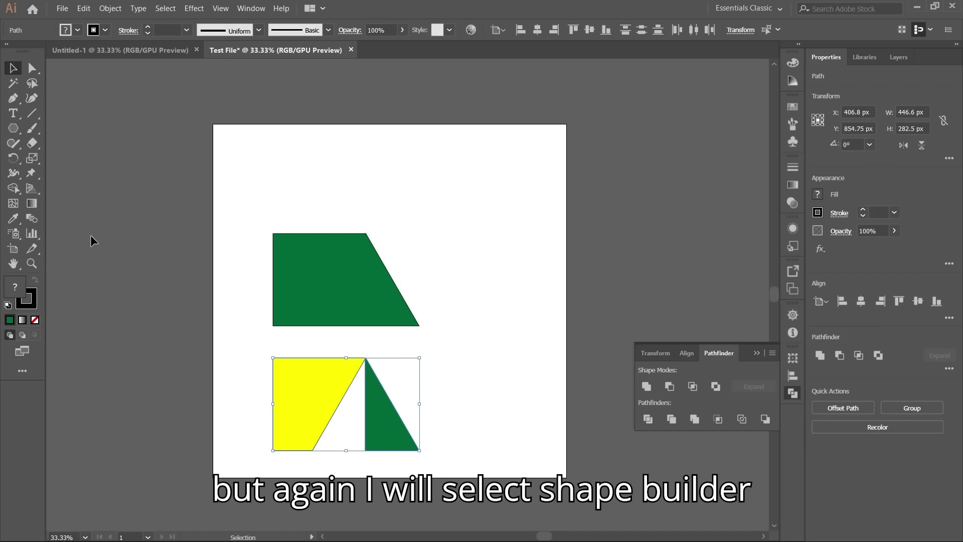
{"action": "left_click", "coordinate": [13, 188]}
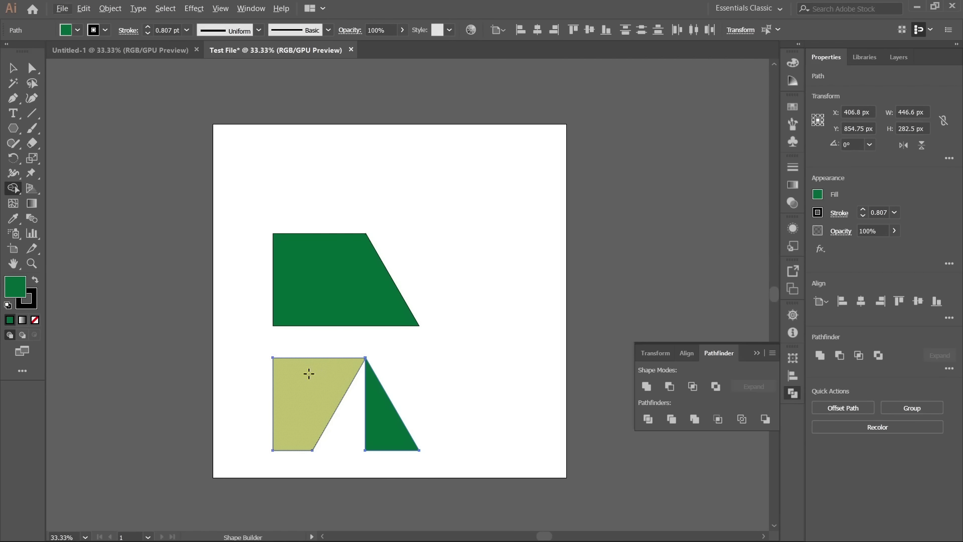
{"action": "left_click_drag", "start_coordinate": [310, 372], "coordinate": [379, 400]}
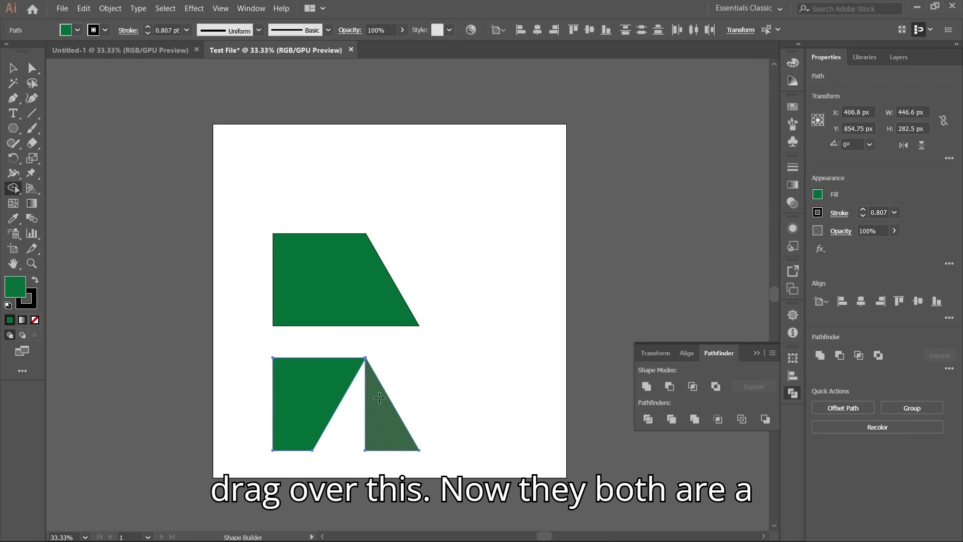
{"action": "key", "text": "v"}
{"action": "left_click", "coordinate": [434, 382]}
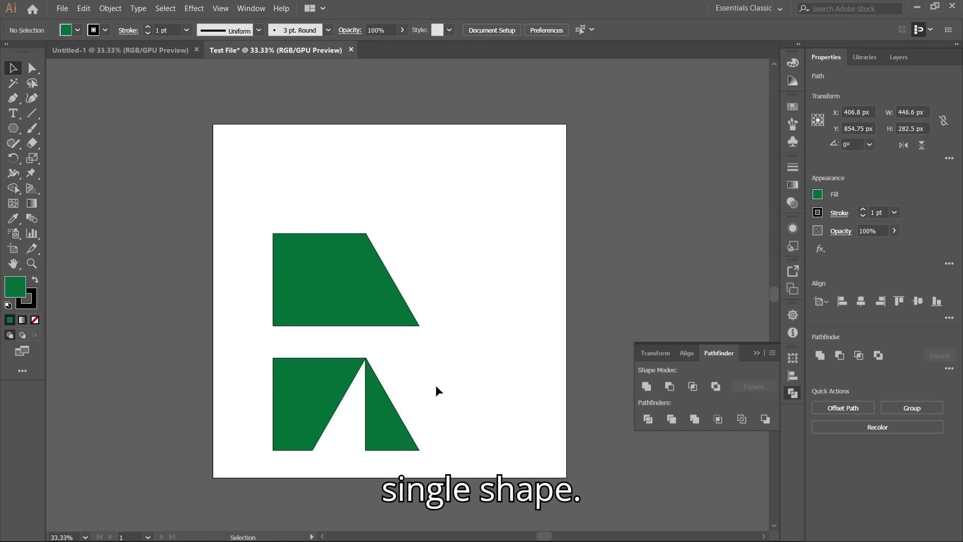
{"action": "left_click", "coordinate": [384, 421]}
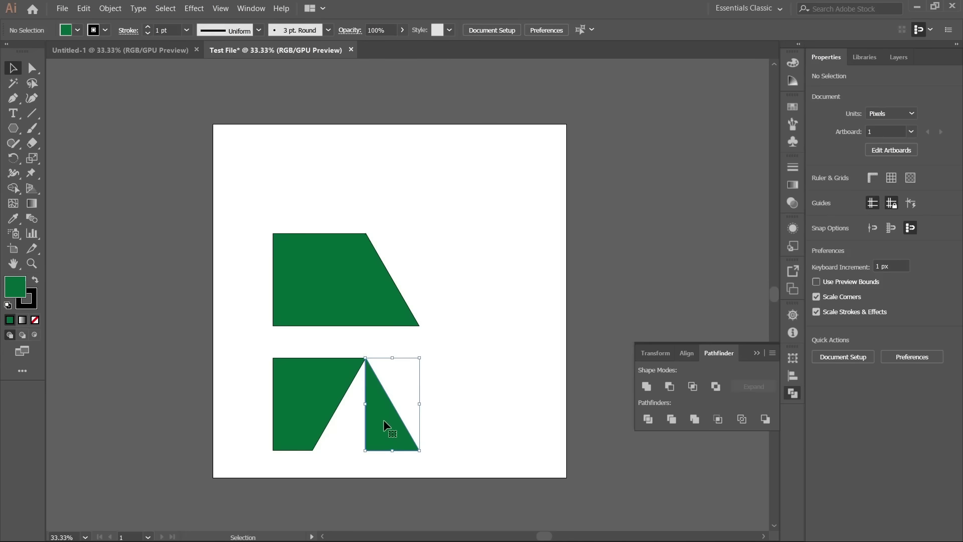
{"action": "left_click", "coordinate": [319, 394], "text": "shift"}
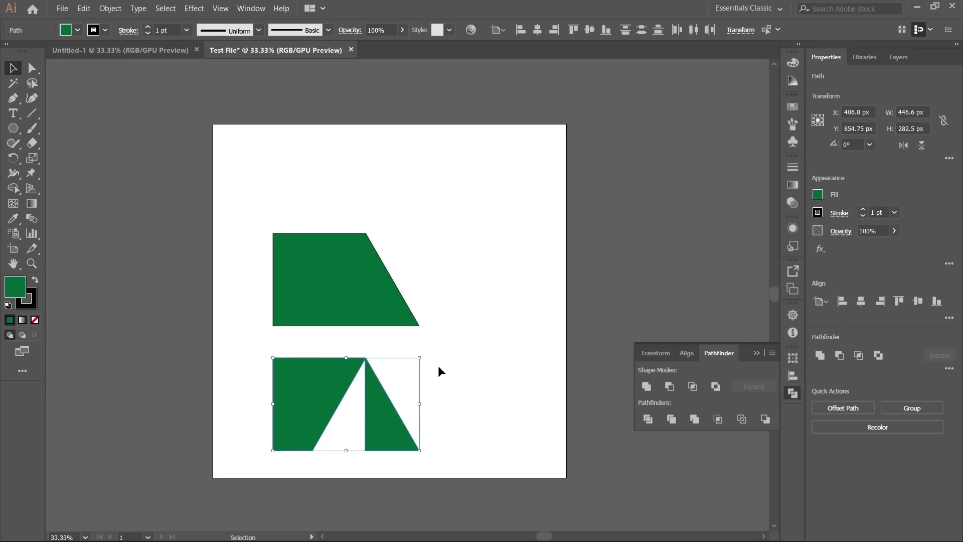
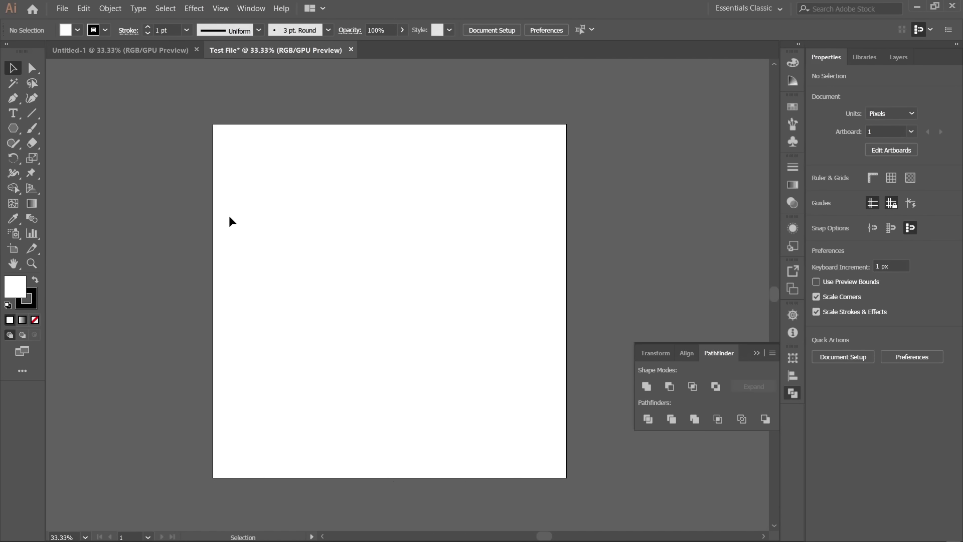
Add a line of point text reading "TEXT TOOL" in the upper part of the artboard
{"action": "scroll", "coordinate": [230, 217], "scroll_direction": "up", "scroll_amount": 1}
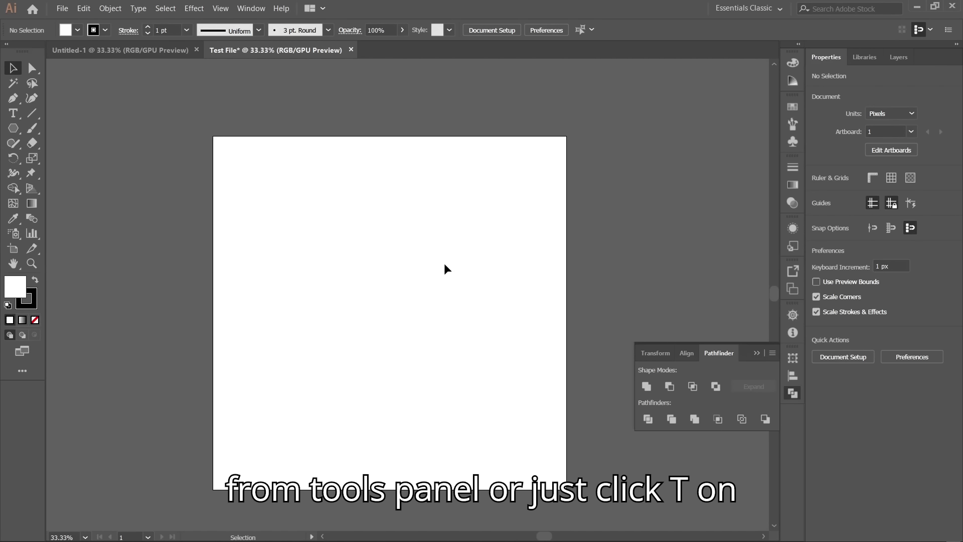
{"action": "key", "text": "t"}
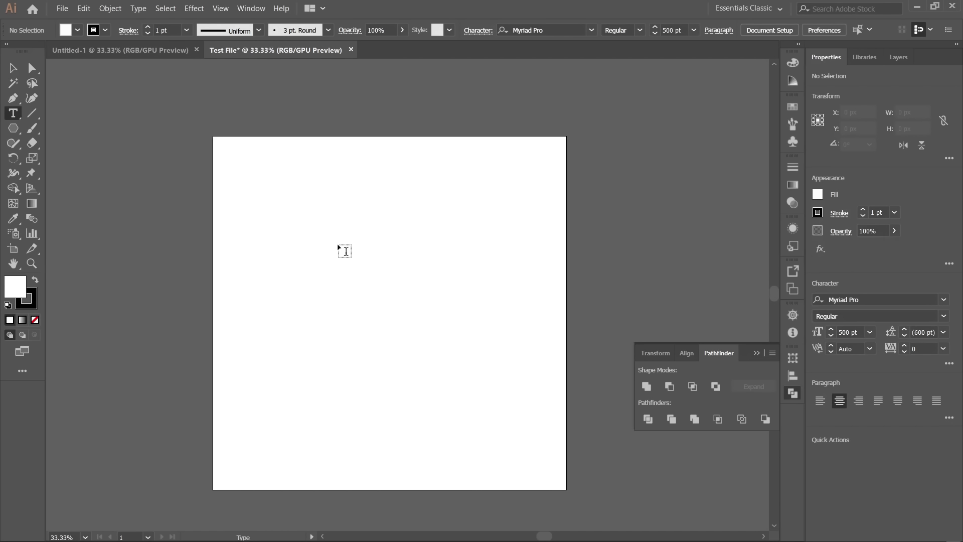
{"action": "left_click", "coordinate": [324, 220]}
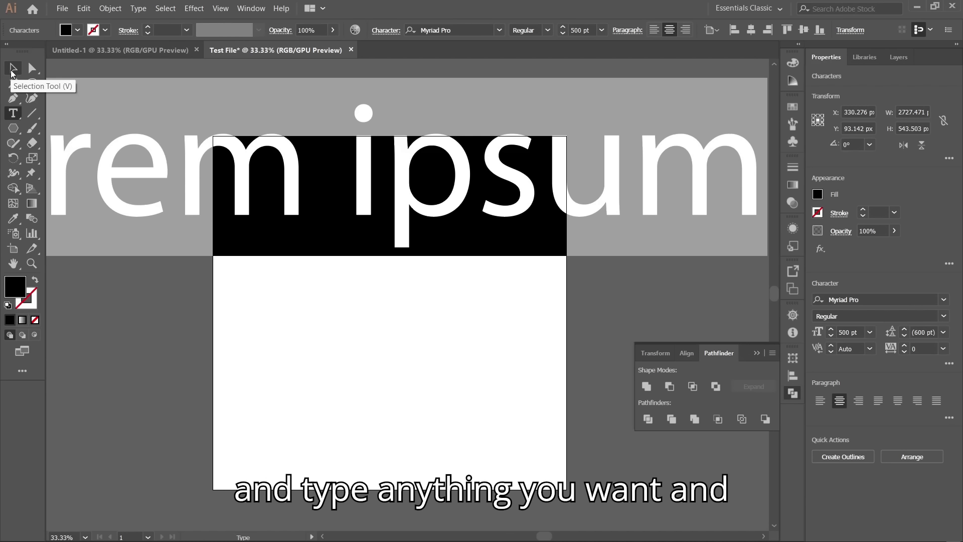
{"action": "type", "text": "TEXT"}
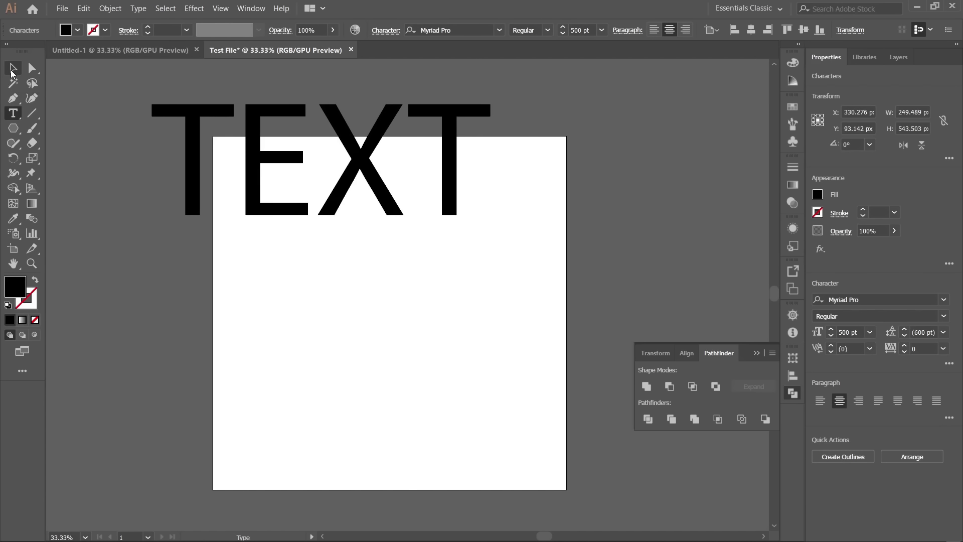
{"action": "type", "text": " TOOL"}
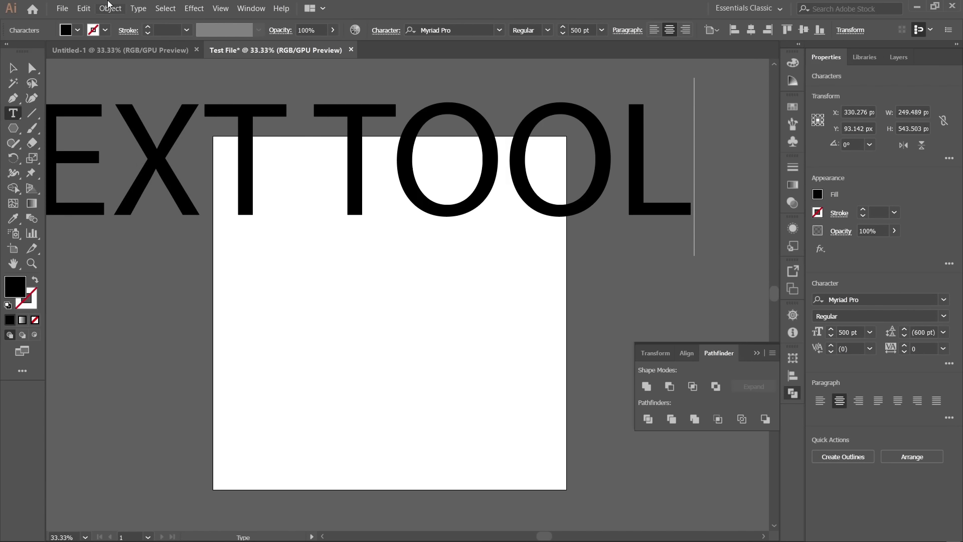
Set the text's font size to 100 pt and centre it horizontally and vertically on the artboard
{"action": "left_click", "coordinate": [16, 71]}
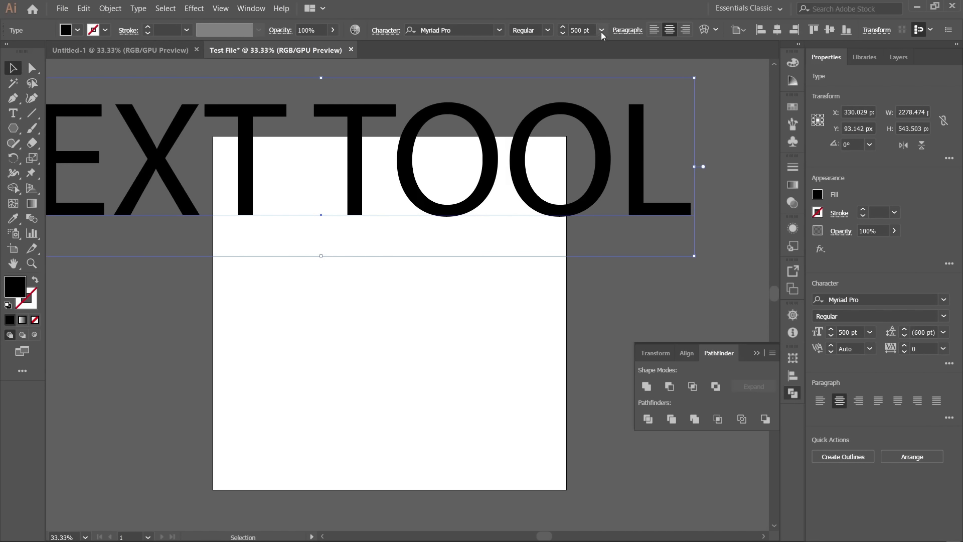
{"action": "left_click", "coordinate": [582, 30]}
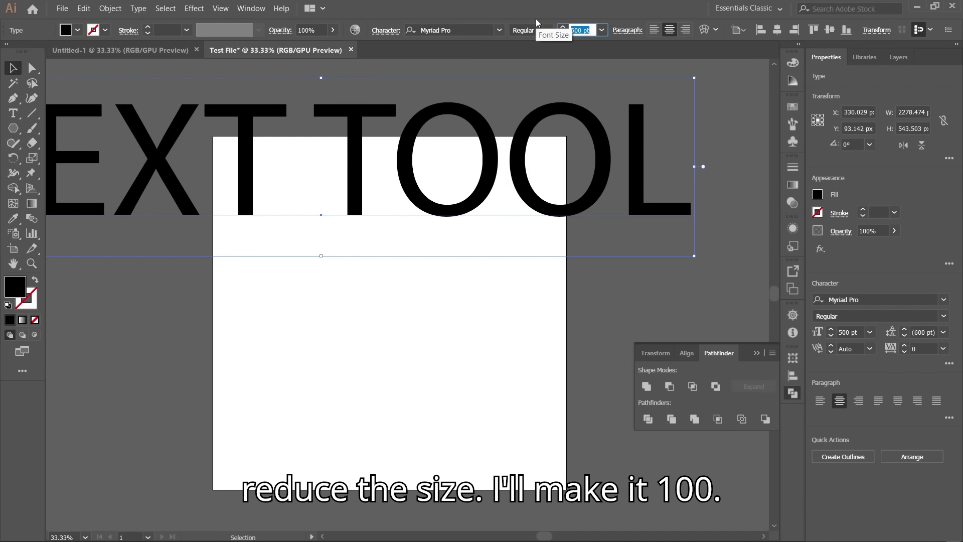
{"action": "type", "text": "100"}
{"action": "key", "text": "Return"}
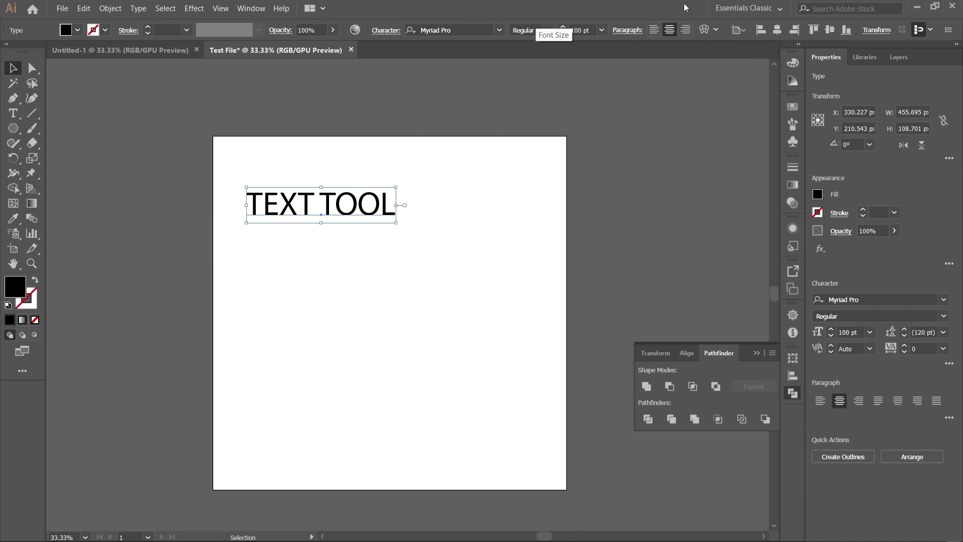
{"action": "left_click", "coordinate": [777, 32]}
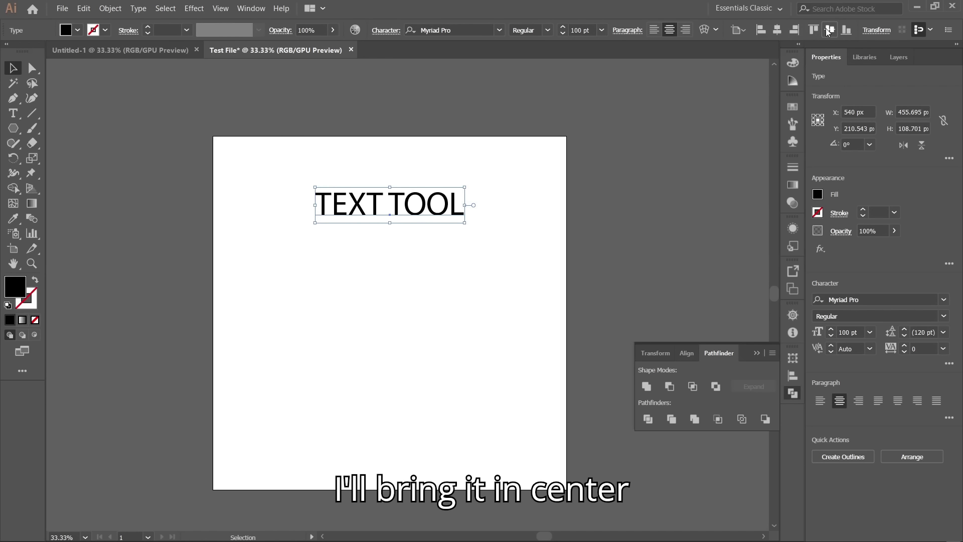
{"action": "left_click", "coordinate": [828, 32]}
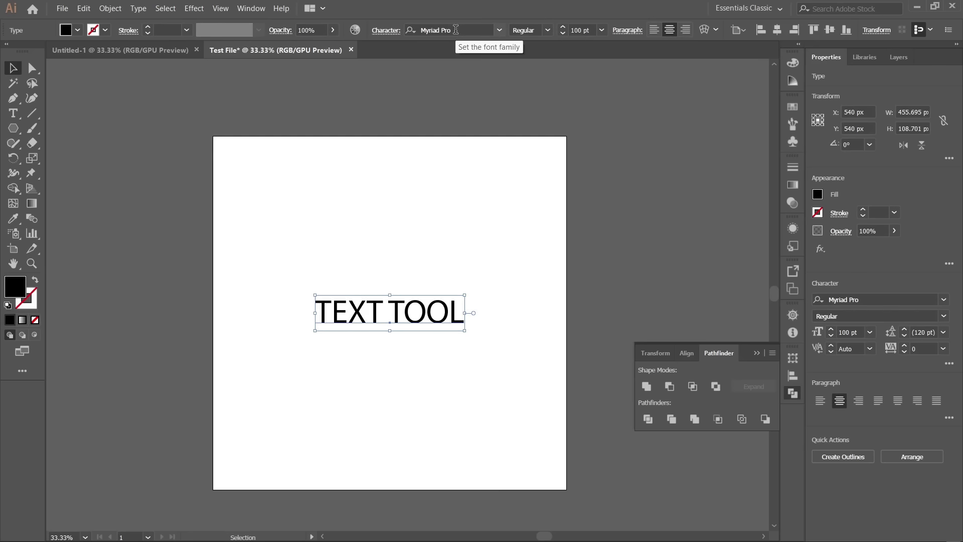
Change the font of the "TEXT TOOL" text to Montserrat Bold
{"action": "left_click", "coordinate": [386, 31]}
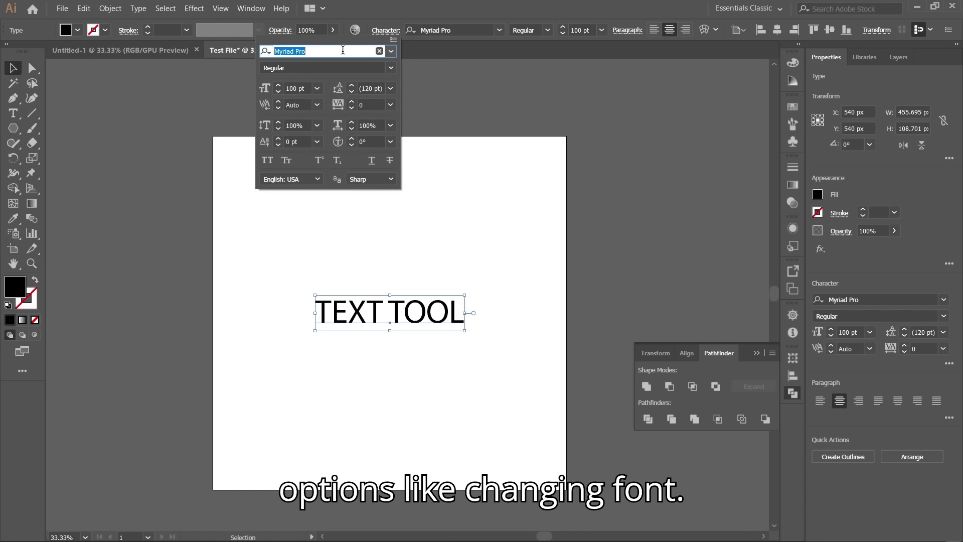
{"action": "left_click_drag", "start_coordinate": [343, 51], "coordinate": [279, 55]}
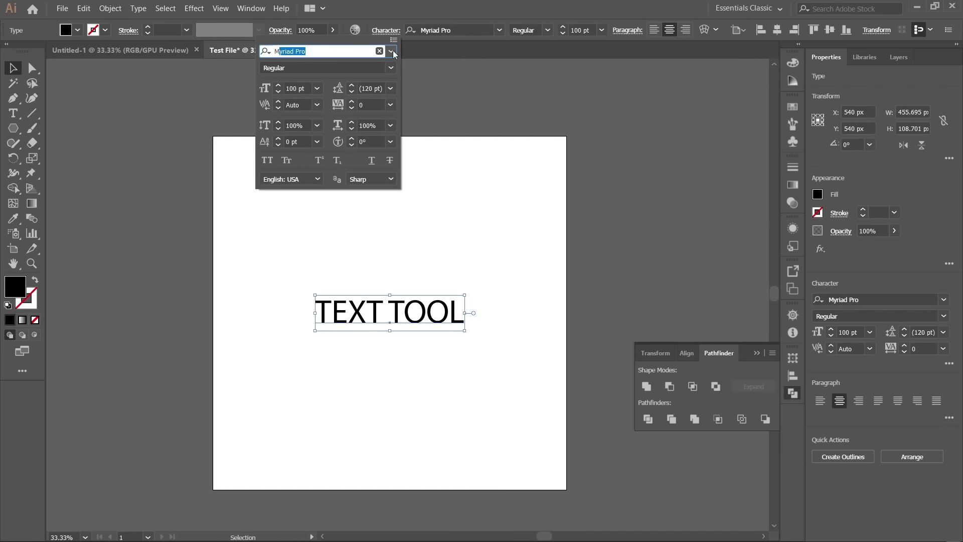
{"action": "left_click", "coordinate": [318, 48]}
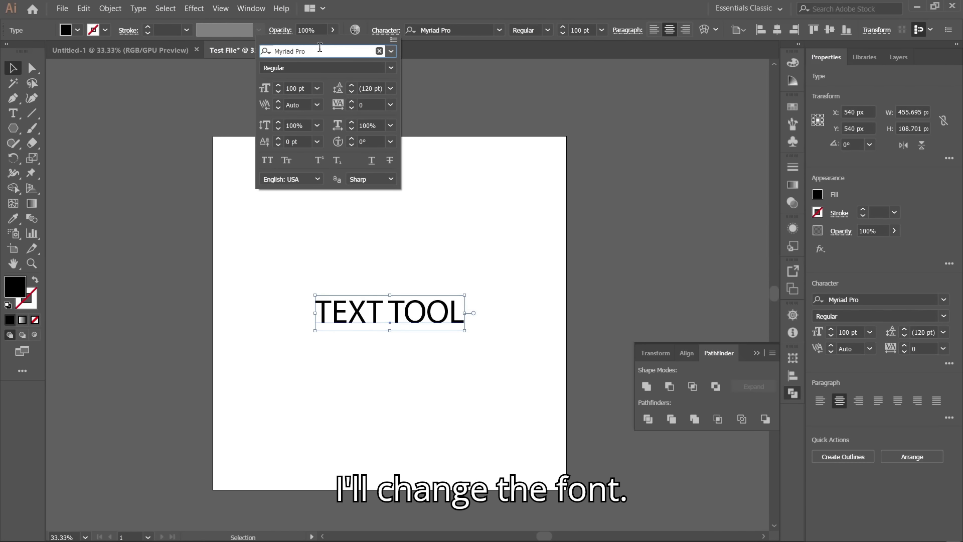
{"action": "key", "text": "ctrl+a"}
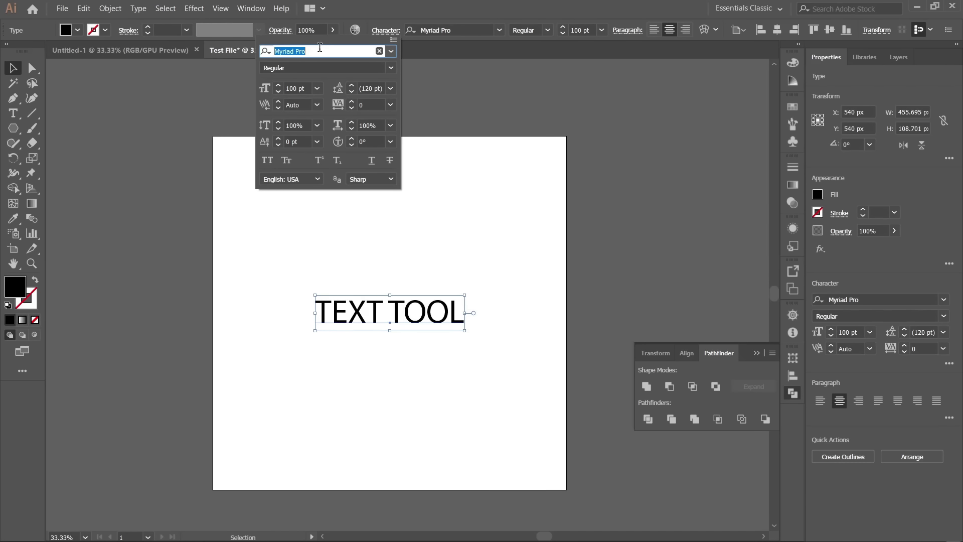
{"action": "type", "text": "MONT"}
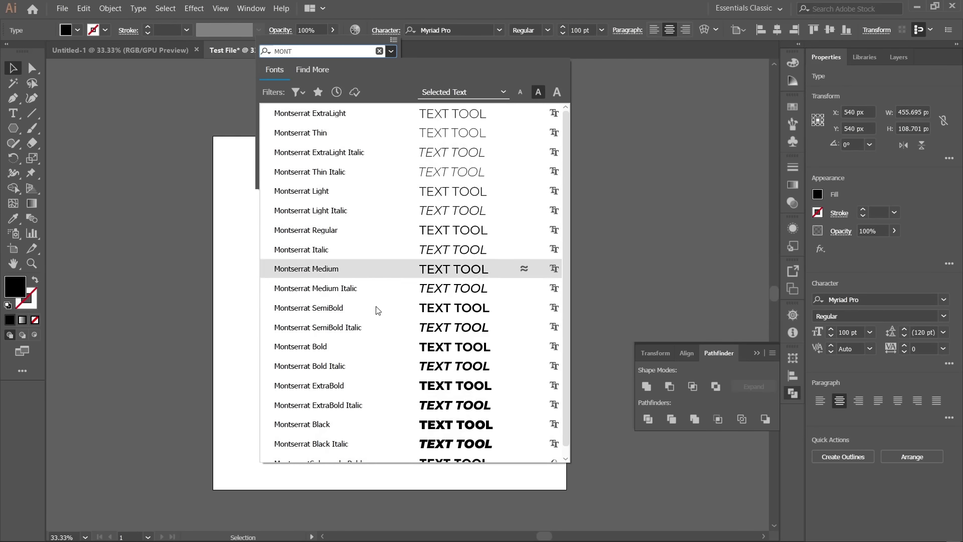
{"action": "left_click", "coordinate": [360, 347]}
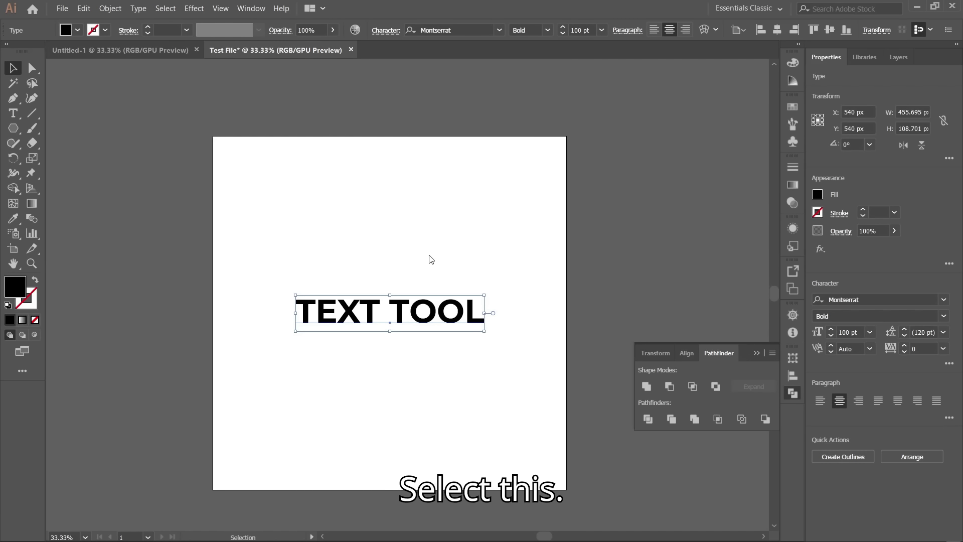
Set the text's leading to 120 pt and its tracking to 70, and deselect the text
{"action": "left_click", "coordinate": [389, 30]}
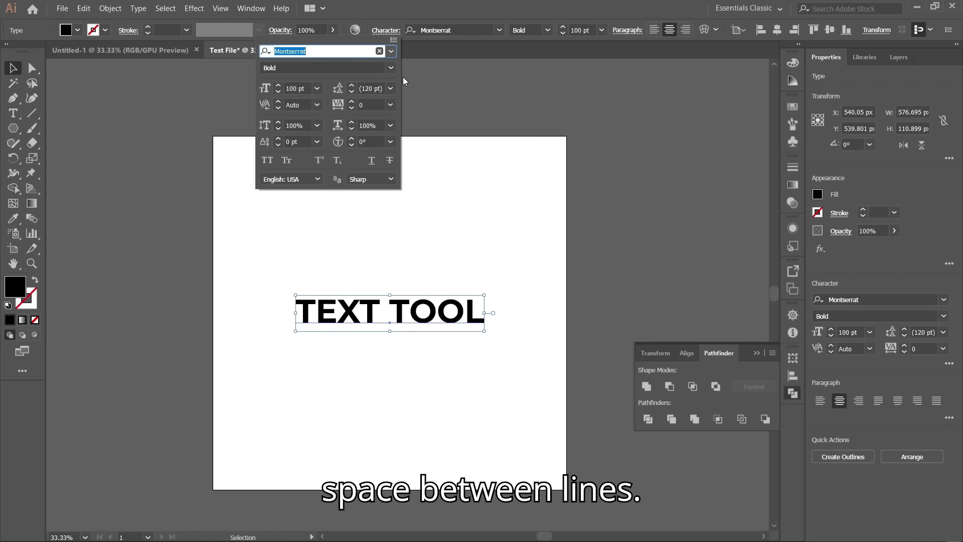
{"action": "left_click", "coordinate": [306, 88]}
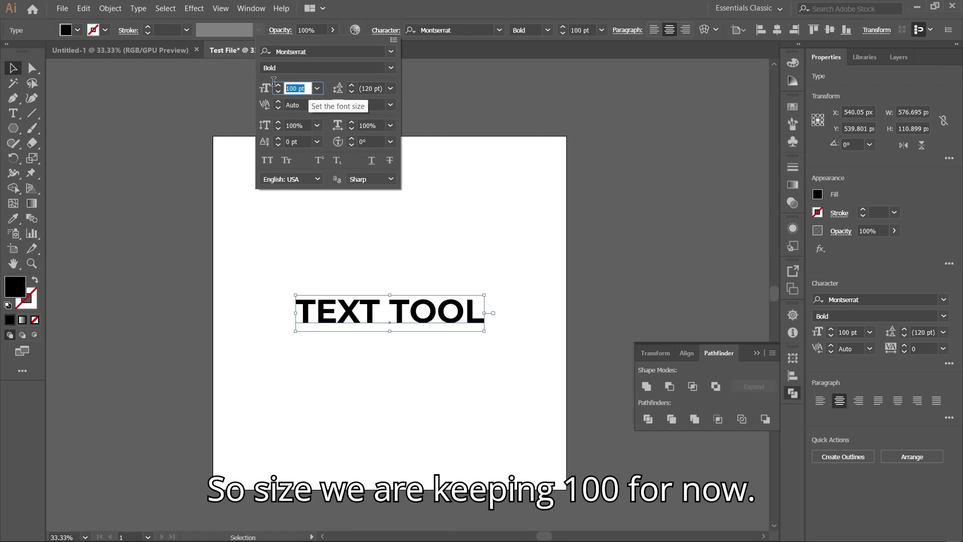
{"action": "left_click", "coordinate": [377, 90]}
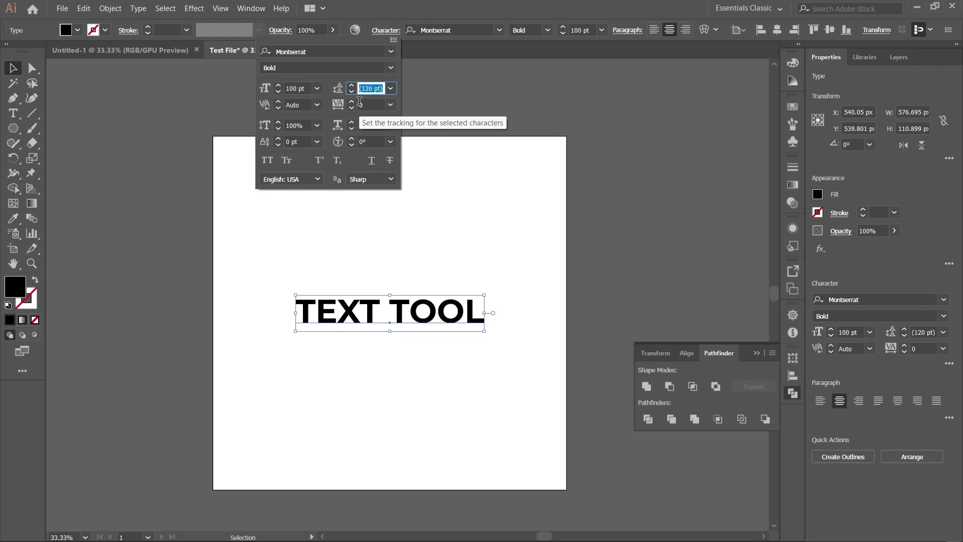
{"action": "left_click", "coordinate": [362, 104]}
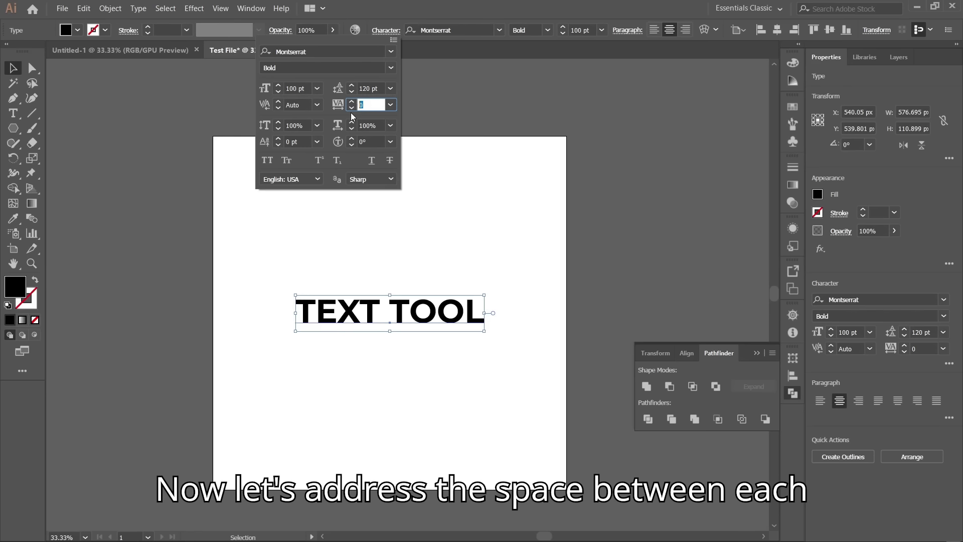
{"action": "key", "text": "Up"}
{"action": "key", "text": "Up"}
{"action": "key", "text": "Up"}
{"action": "key", "text": "Up"}
{"action": "key", "text": "Up"}
{"action": "key", "text": "Up"}
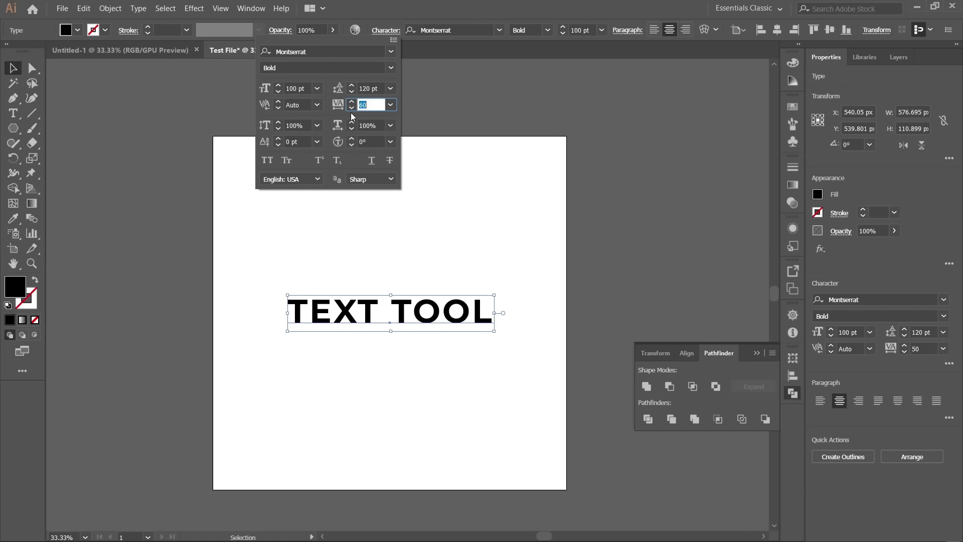
{"action": "key", "text": "Up"}
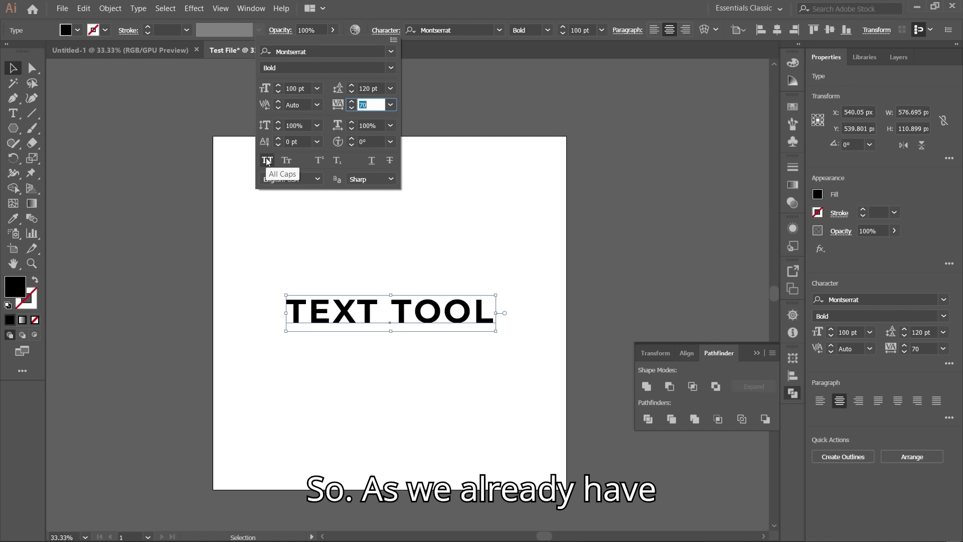
{"action": "left_click", "coordinate": [340, 263]}
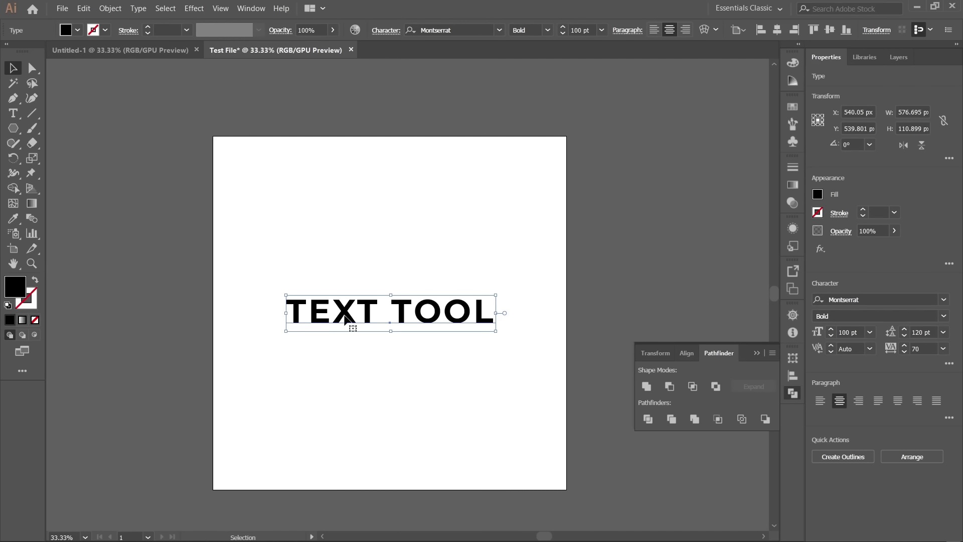
{"action": "left_click", "coordinate": [346, 263]}
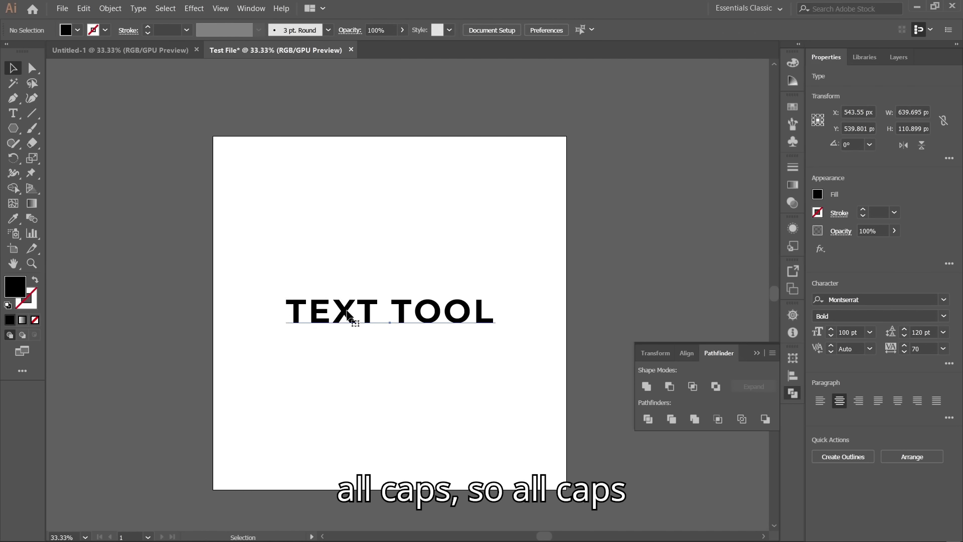
Apply Small Caps to the "TEXT TOOL" text
{"action": "left_click", "coordinate": [352, 311]}
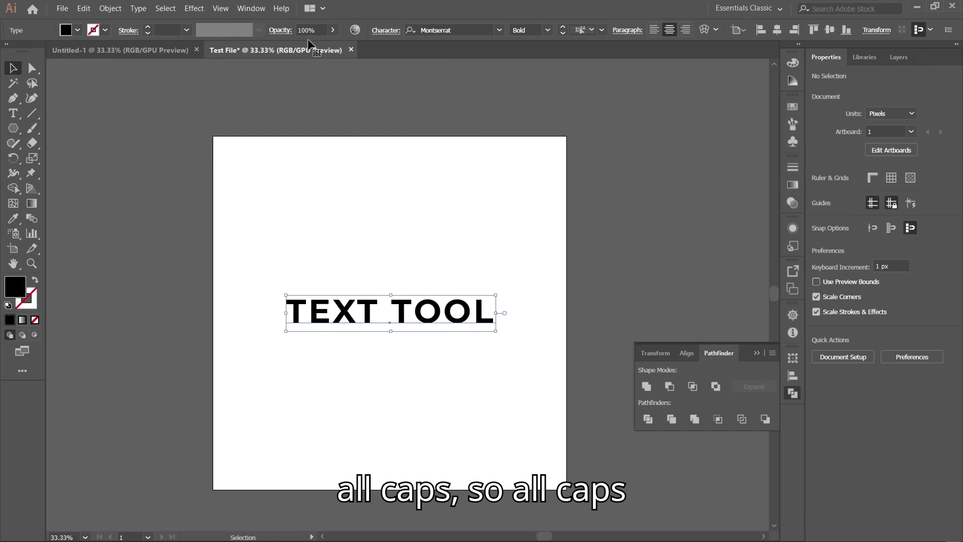
{"action": "left_click", "coordinate": [374, 38]}
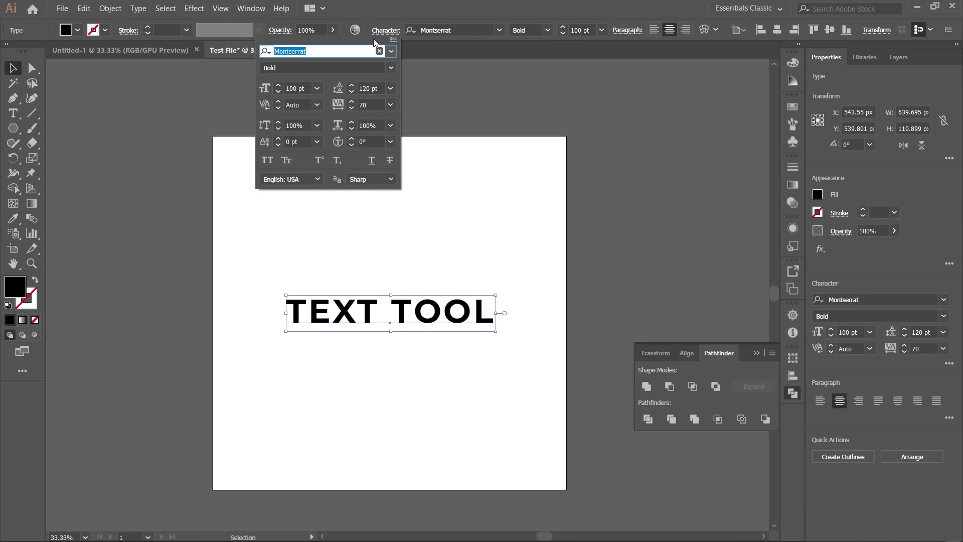
{"action": "left_click", "coordinate": [287, 160]}
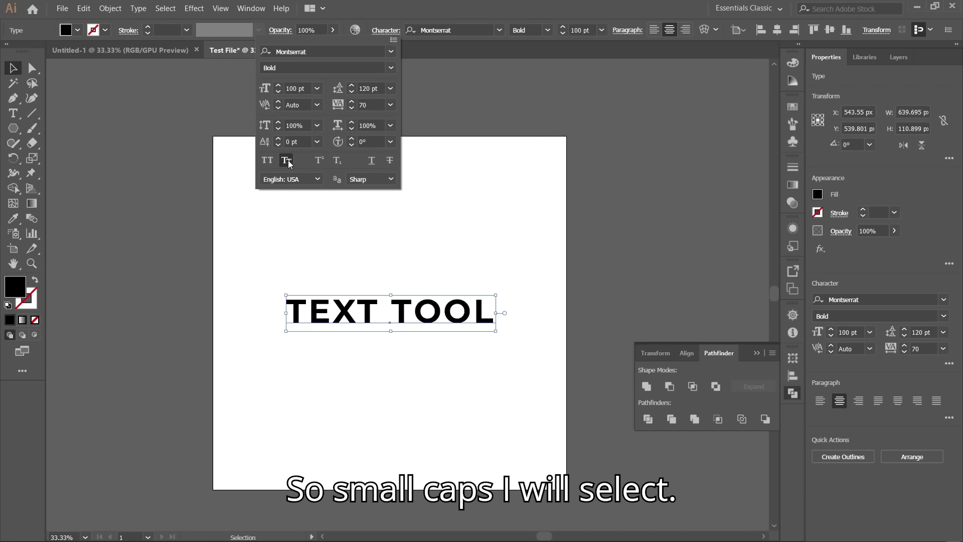
Retype the lettering after each initial T in lowercase so the line reads "Text Tool"
{"action": "left_click", "coordinate": [342, 317]}
{"action": "double_click", "coordinate": [325, 324]}
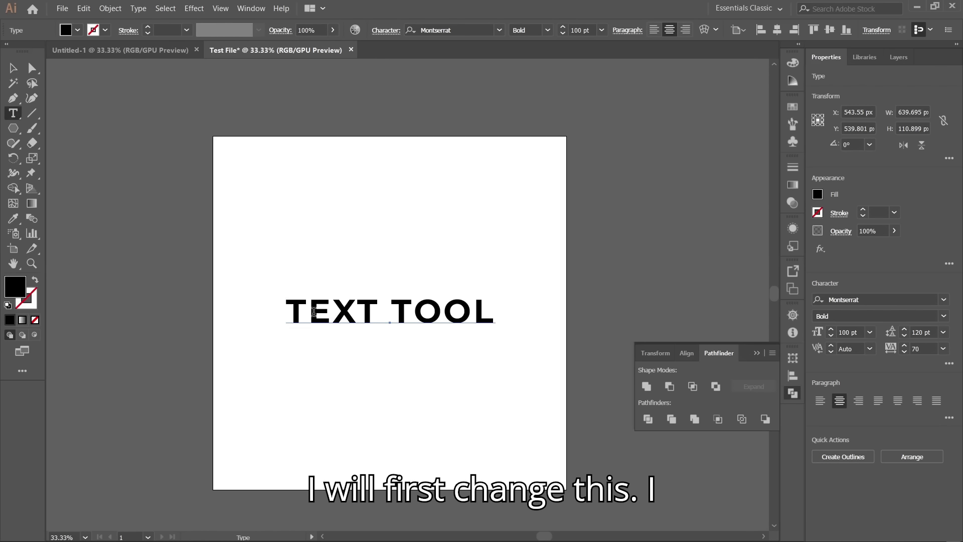
{"action": "left_click_drag", "start_coordinate": [324, 319], "coordinate": [380, 312]}
{"action": "key", "text": "Caps_Lock"}
{"action": "type", "text": "ext"}
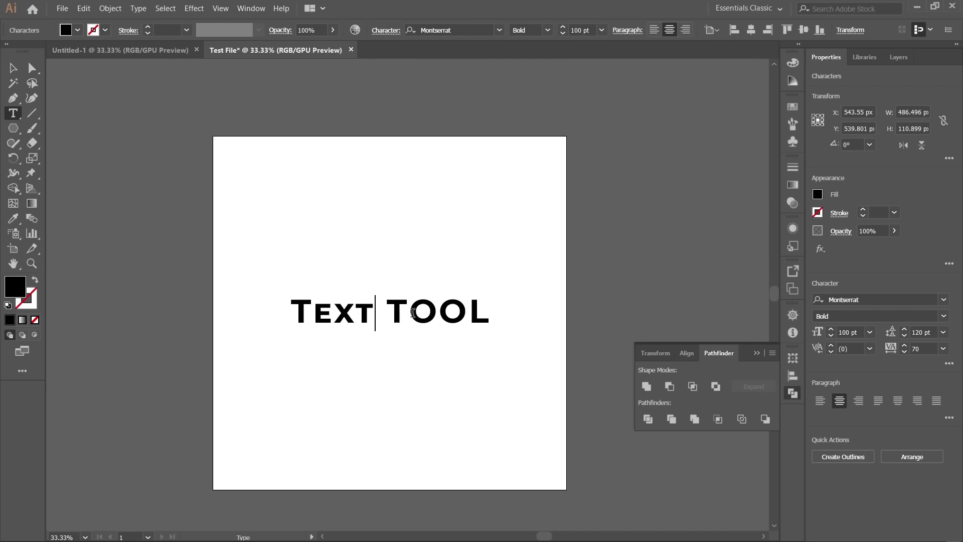
{"action": "left_click_drag", "start_coordinate": [409, 317], "coordinate": [490, 310]}
{"action": "type", "text": "ool"}
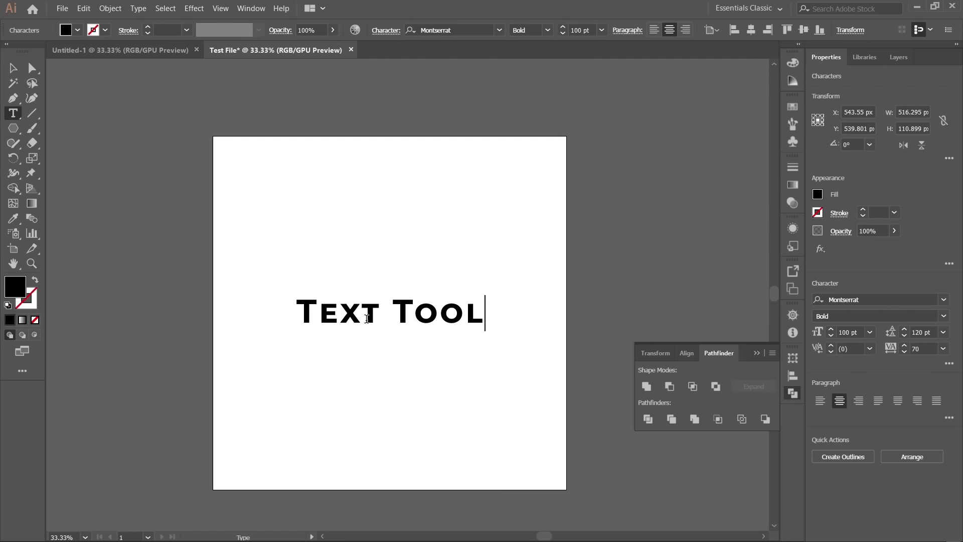
{"action": "key", "text": "Escape"}
Turn off Small Caps for the whole "Text Tool" line and apply All Caps instead
{"action": "triple_click", "coordinate": [321, 313]}
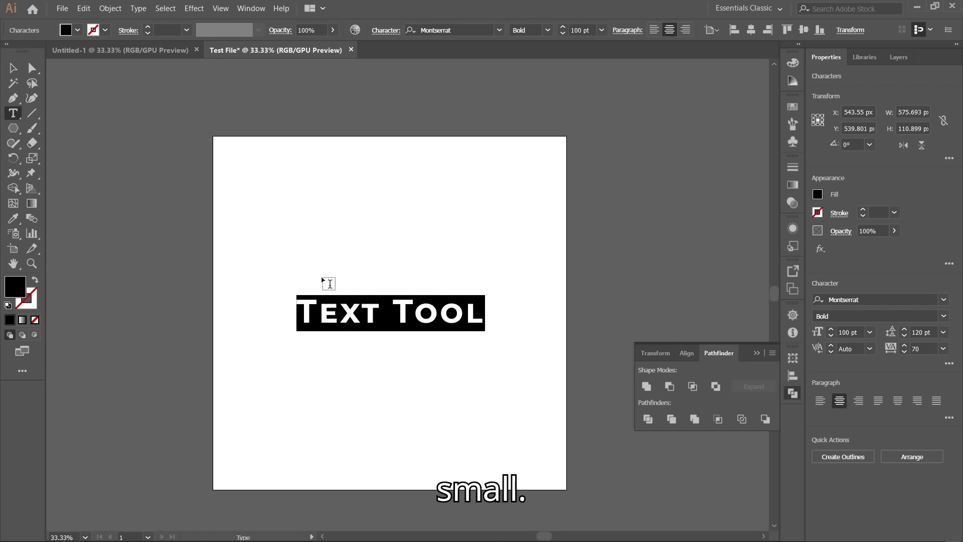
{"action": "left_click", "coordinate": [386, 30]}
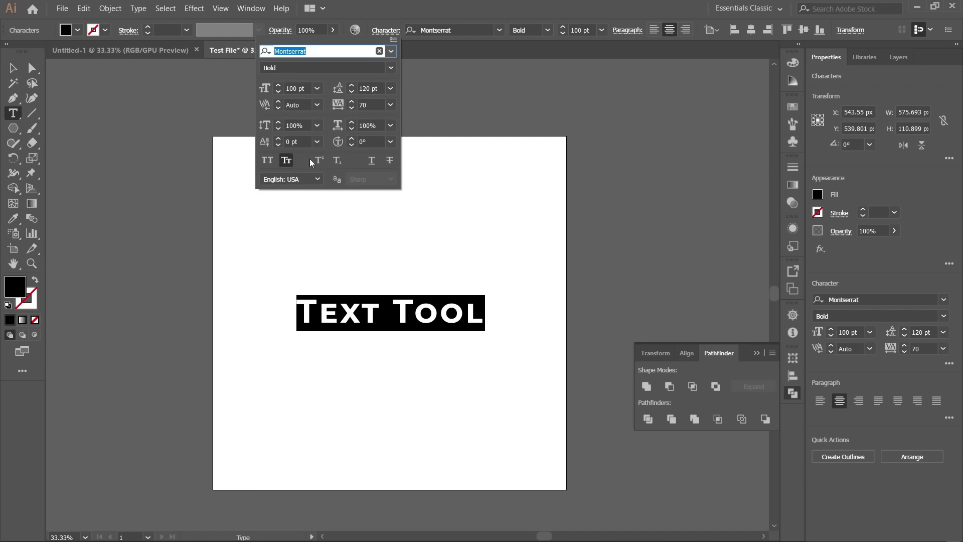
{"action": "left_click", "coordinate": [287, 160]}
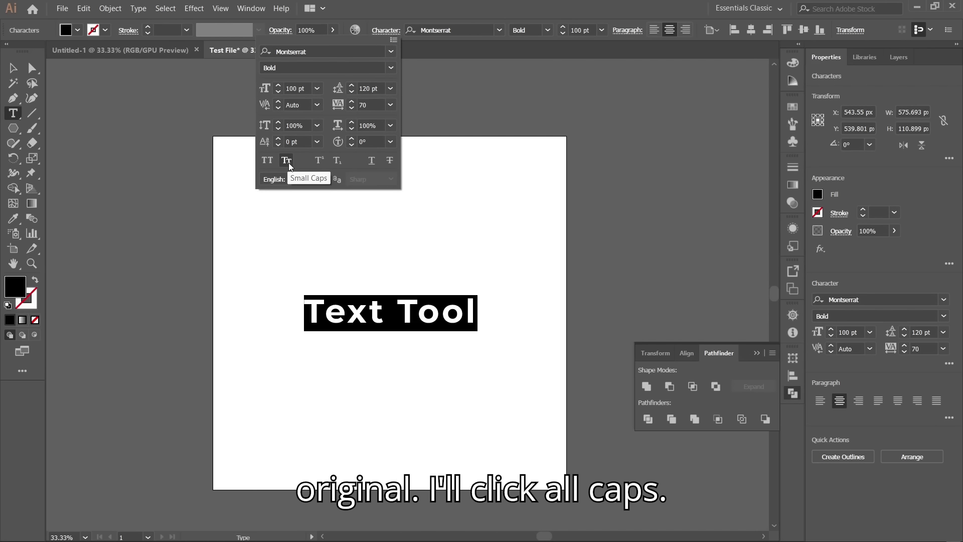
{"action": "left_click", "coordinate": [267, 161]}
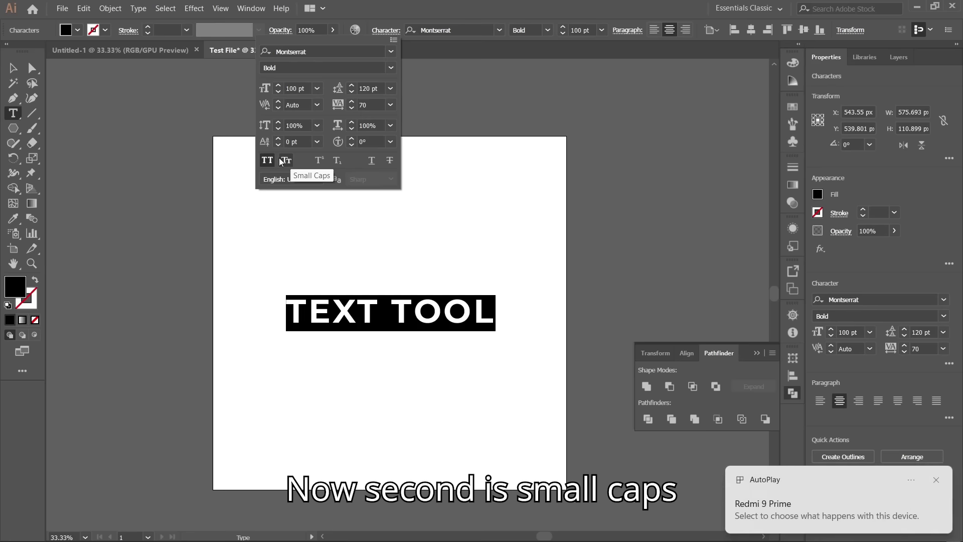
Switch the selected text from All Caps back to Small Caps and dismiss the AutoPlay notification
{"action": "left_click", "coordinate": [270, 160]}
{"action": "left_click", "coordinate": [287, 160]}
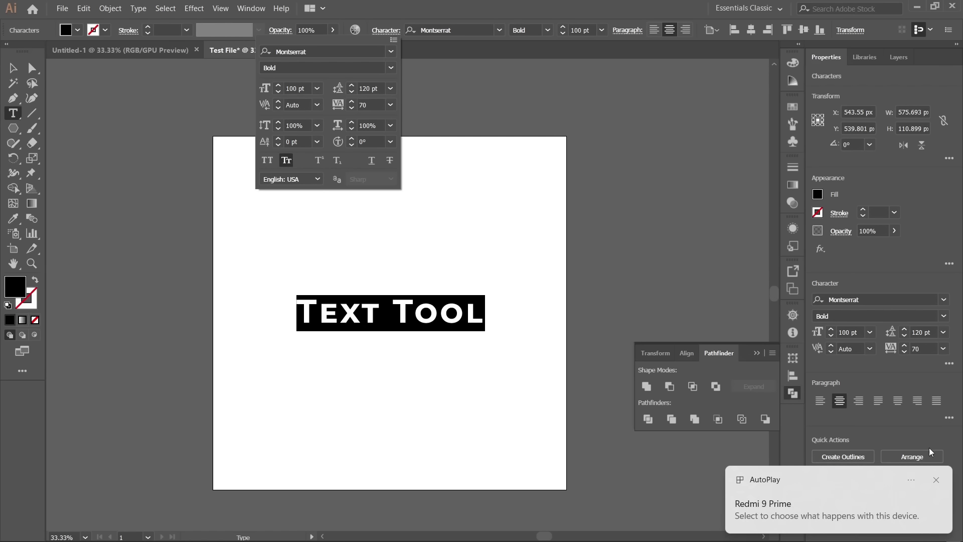
{"action": "left_click", "coordinate": [937, 480]}
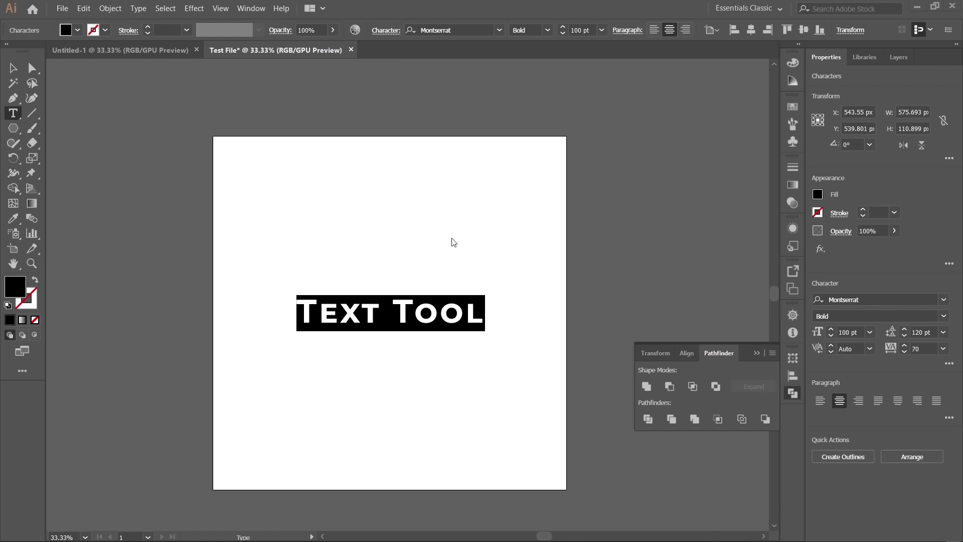
Try Superscript on the whole "Text Tool" line and remove it again
{"action": "left_click", "coordinate": [386, 31]}
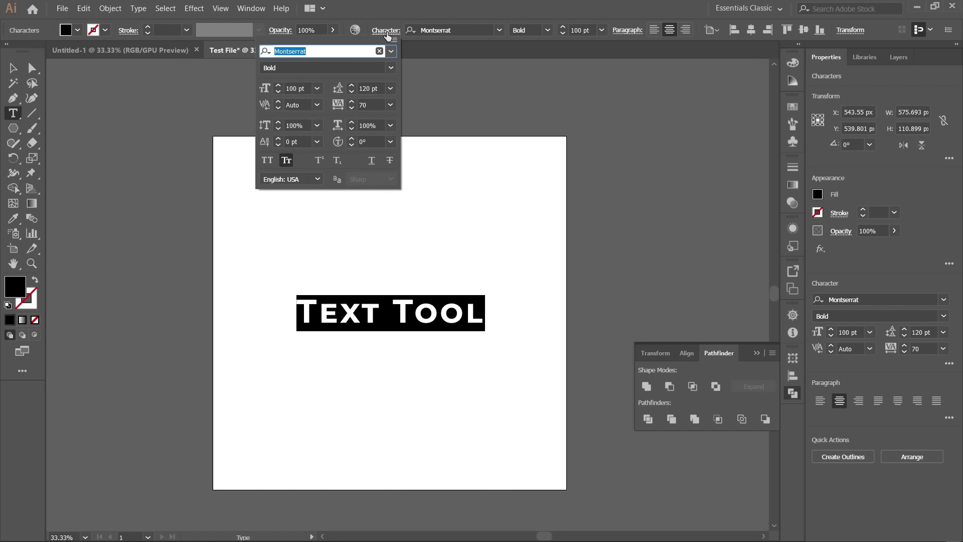
{"action": "left_click", "coordinate": [319, 161]}
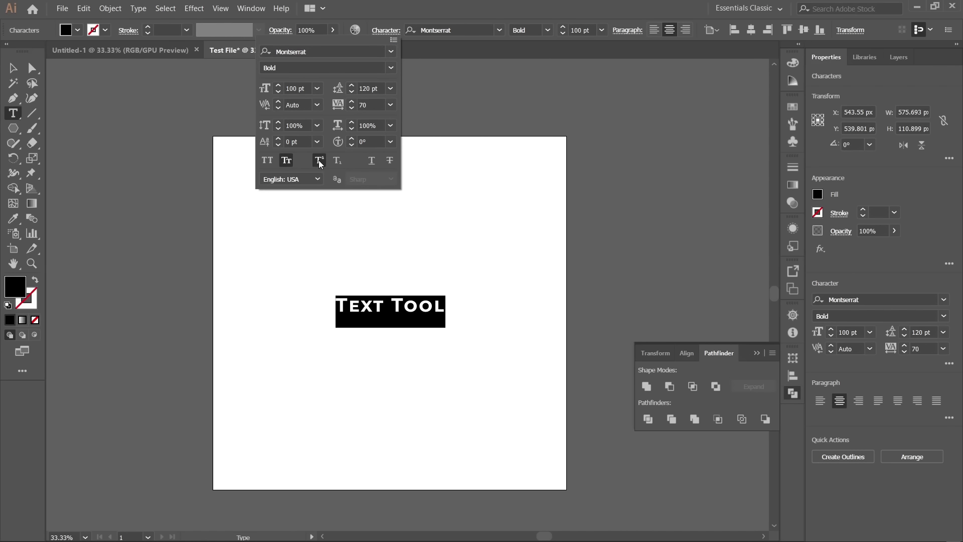
{"action": "left_click", "coordinate": [319, 161]}
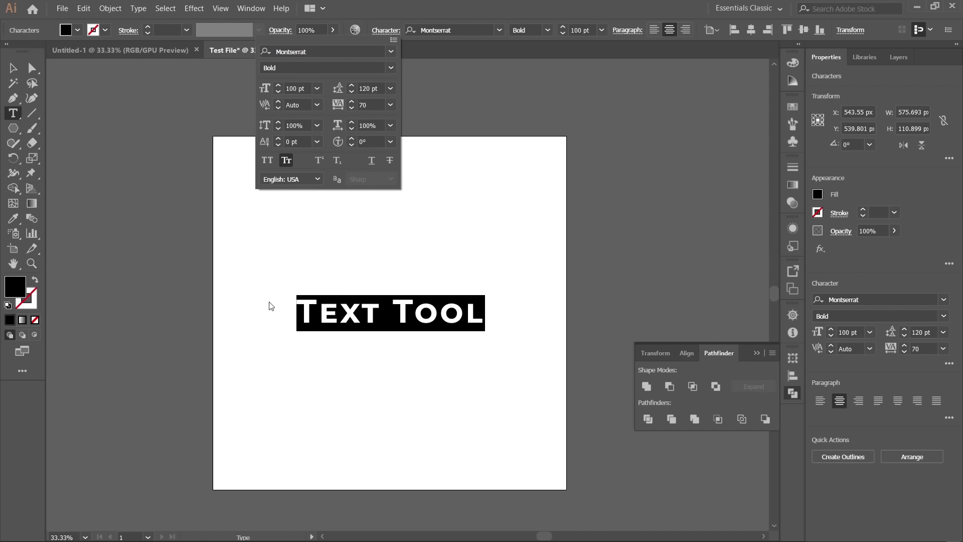
Turn off Small Caps for the whole "Text Tool" line
{"action": "left_click", "coordinate": [320, 312]}
{"action": "left_click_drag", "start_coordinate": [320, 313], "coordinate": [335, 316]}
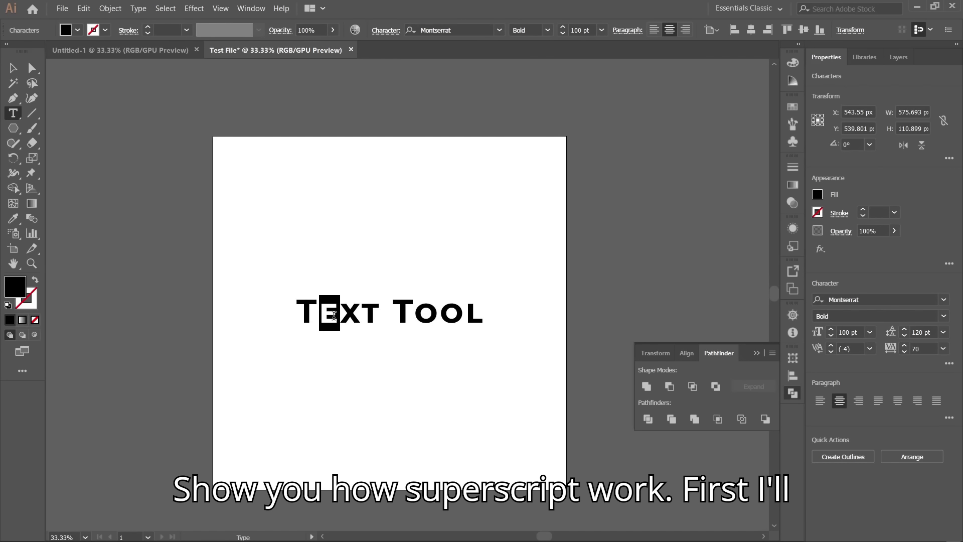
{"action": "triple_click", "coordinate": [331, 313]}
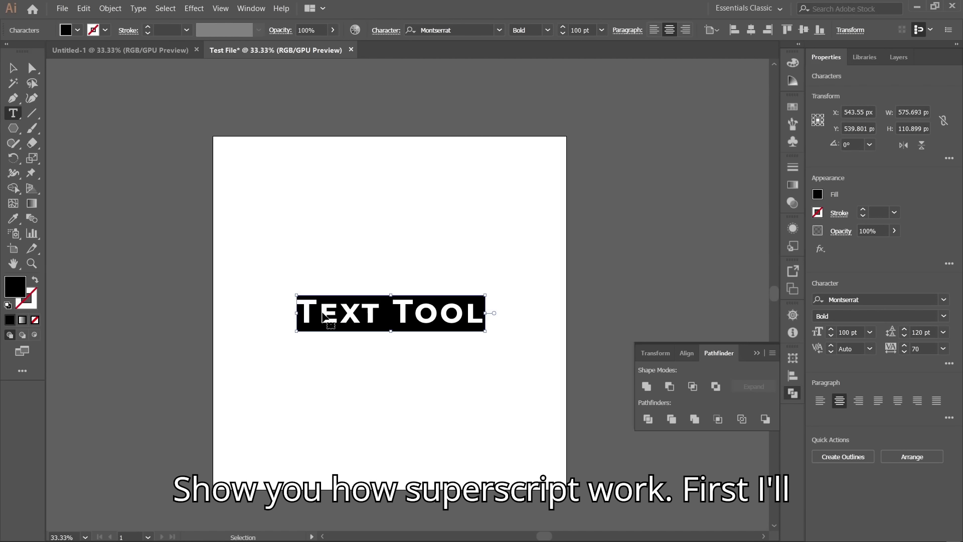
{"action": "left_click", "coordinate": [381, 30]}
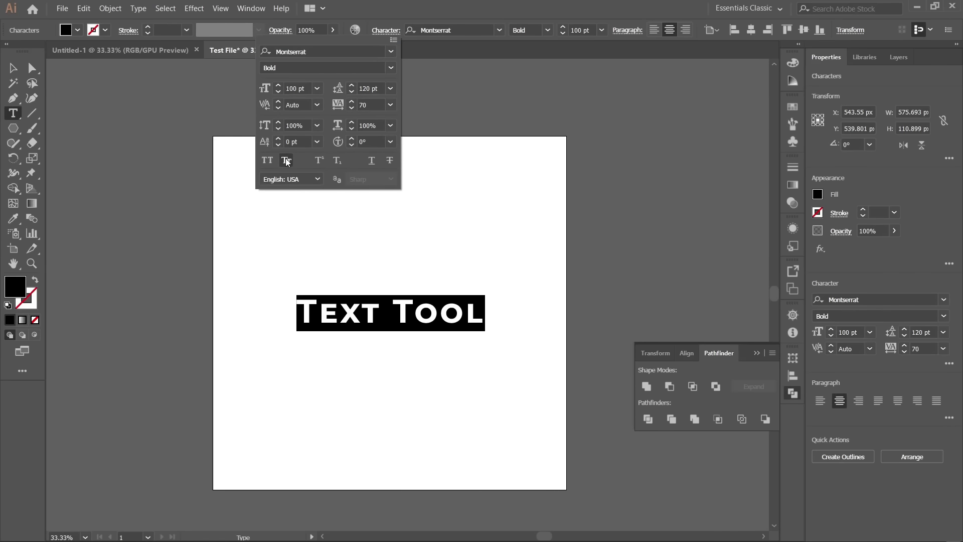
{"action": "left_click", "coordinate": [286, 159]}
{"action": "left_click", "coordinate": [346, 314]}
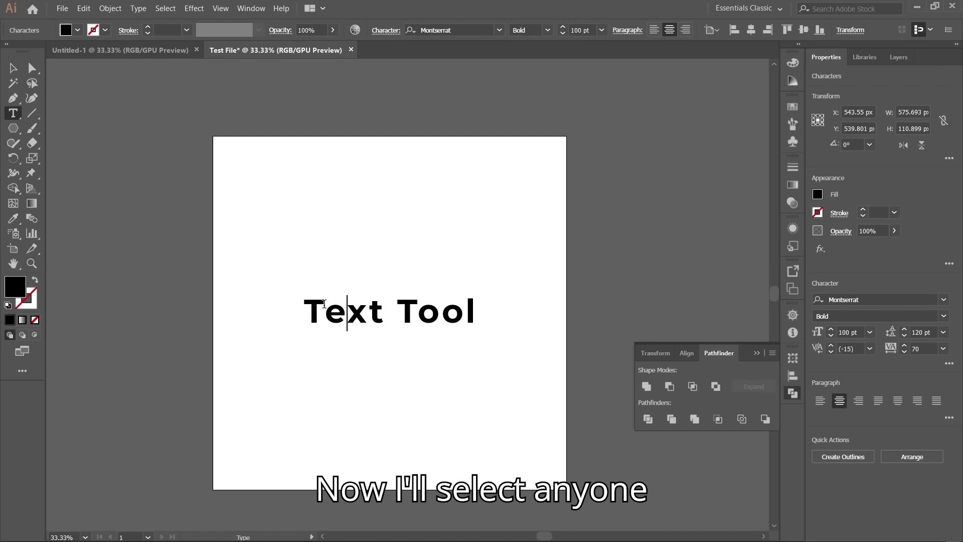
Make the letter "e" in "Text" superscript and finish editing the text
{"action": "left_click_drag", "start_coordinate": [325, 314], "coordinate": [341, 314]}
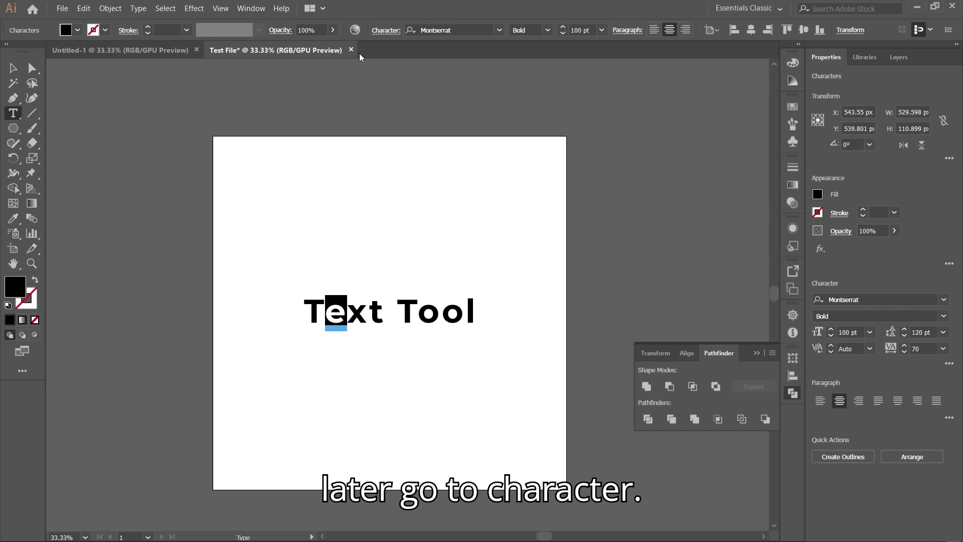
{"action": "left_click", "coordinate": [378, 30]}
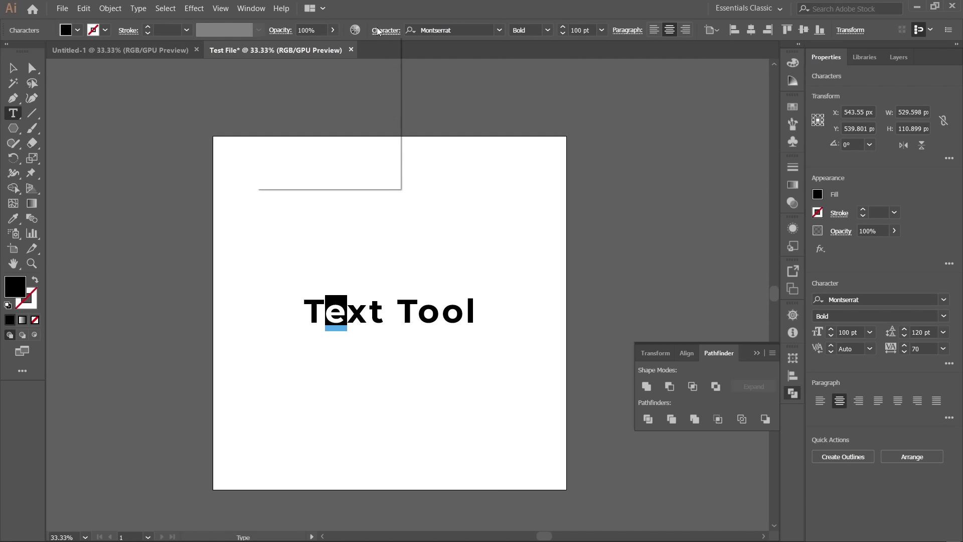
{"action": "left_click", "coordinate": [325, 157]}
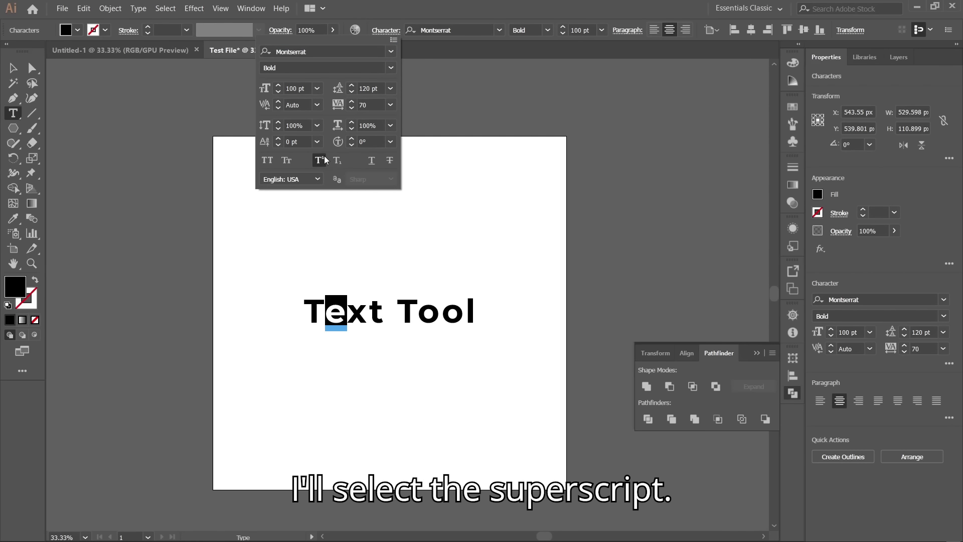
{"action": "left_click", "coordinate": [13, 71]}
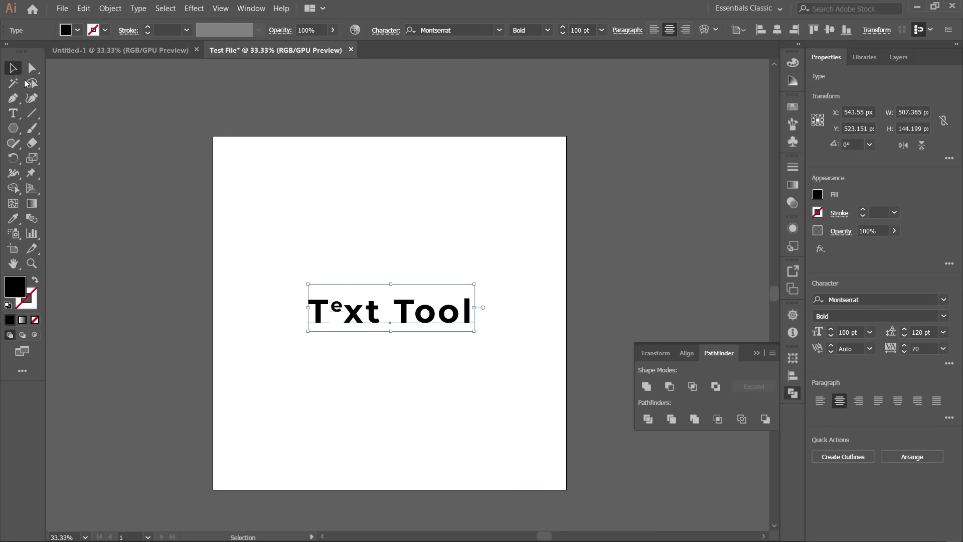
Duplicate the "Text Tool" text to a spot above the original on the artboard
{"action": "left_click", "coordinate": [386, 253]}
{"action": "left_click", "coordinate": [373, 317]}
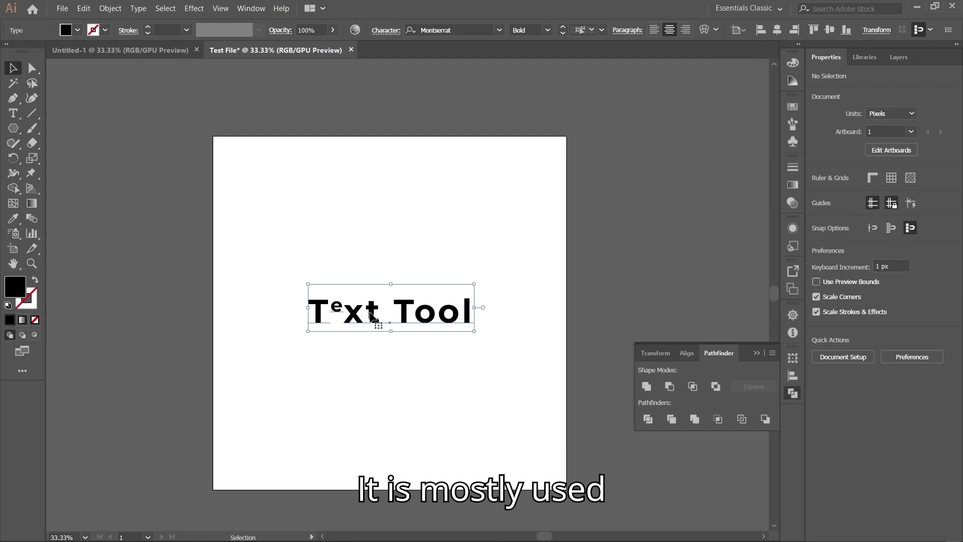
{"action": "left_click_drag", "start_coordinate": [372, 317], "coordinate": [343, 232]}
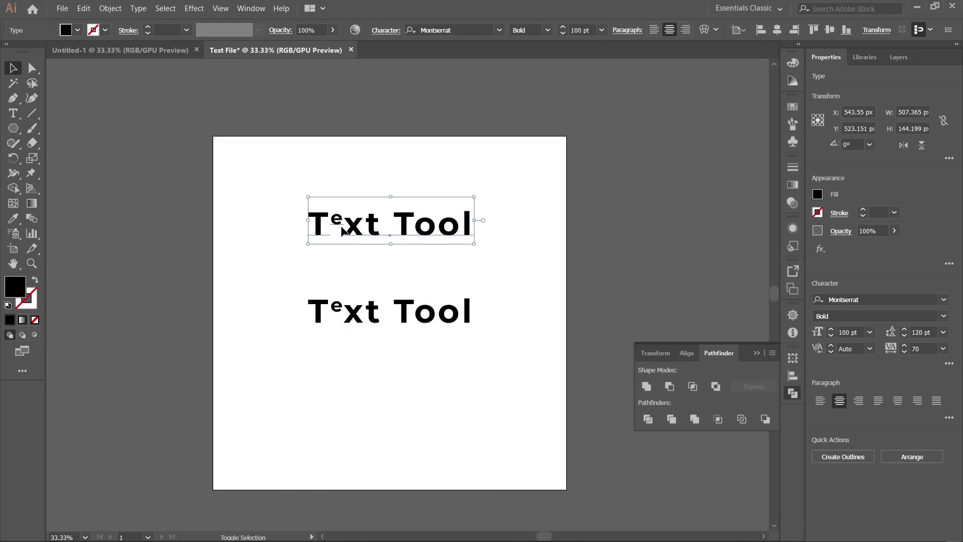
Replace the whole content of the upper text copy with "27TH"
{"action": "key", "text": "Caps_Lock"}
{"action": "left_click", "coordinate": [13, 114]}
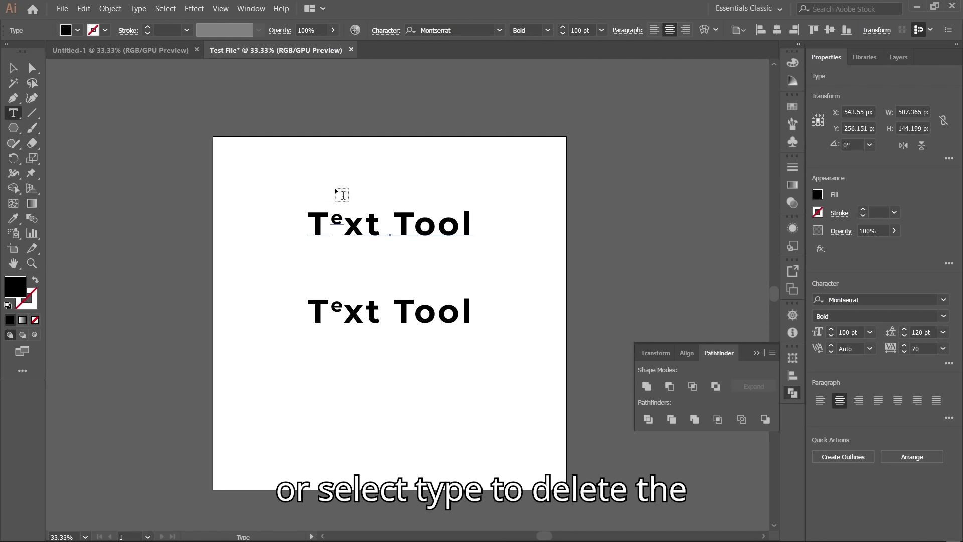
{"action": "left_click", "coordinate": [355, 219]}
{"action": "type", "text": "a"}
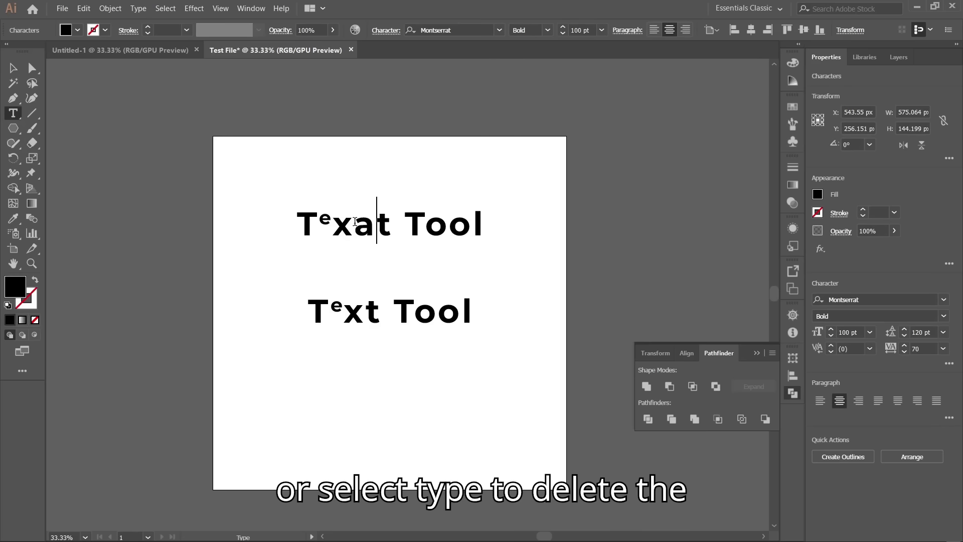
{"action": "triple_click", "coordinate": [355, 221]}
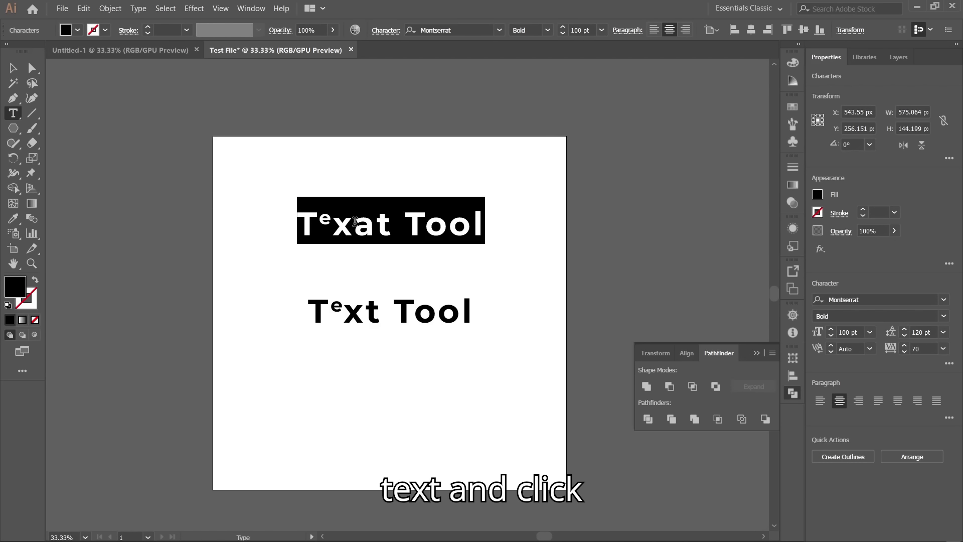
{"action": "type", "text": "27"}
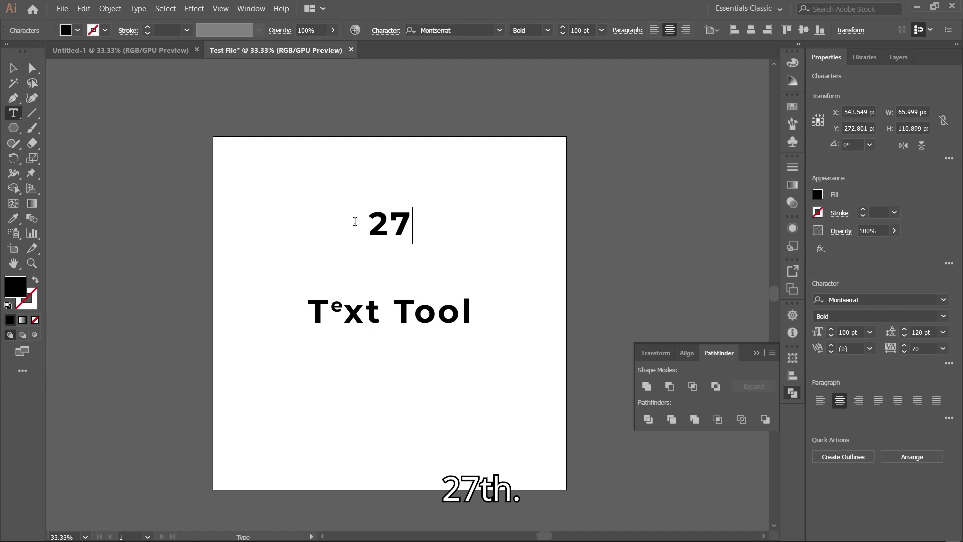
{"action": "type", "text": "TH"}
Replace the uppercase ending of the upper text with lowercase letters so it reads "27th"
{"action": "key", "text": "shift+Left"}
{"action": "key", "text": "shift+Left"}
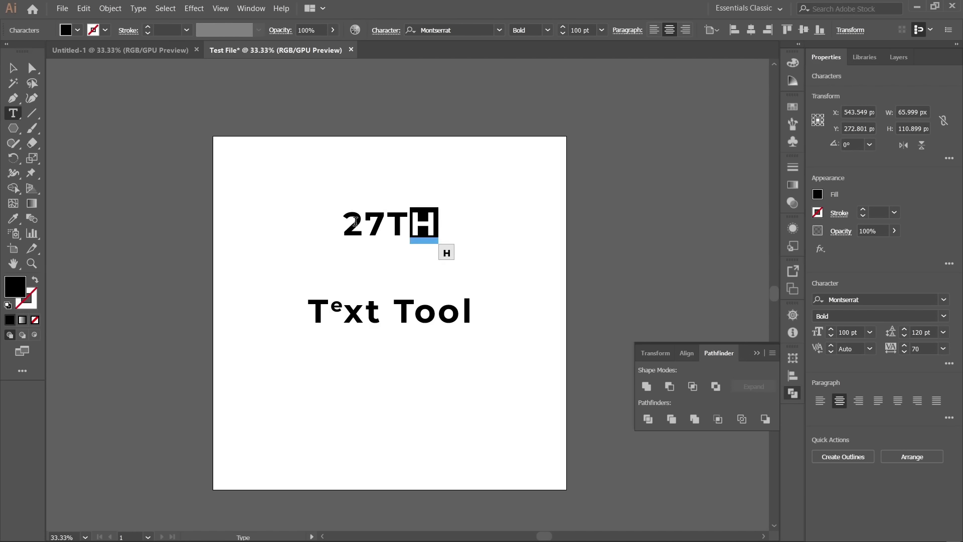
{"action": "key", "text": "BackSpace"}
{"action": "key", "text": "BackSpace"}
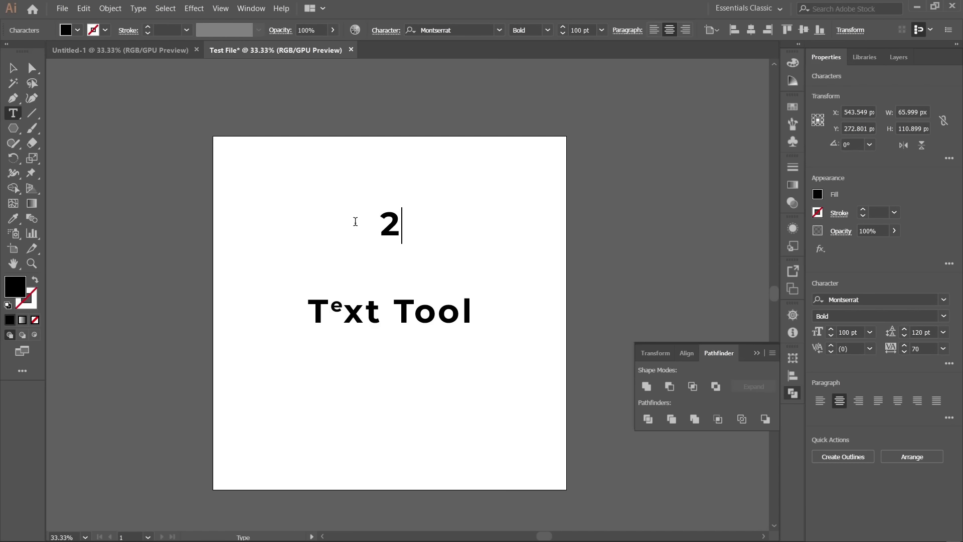
{"action": "type", "text": "7"}
{"action": "key", "text": "Caps_Lock"}
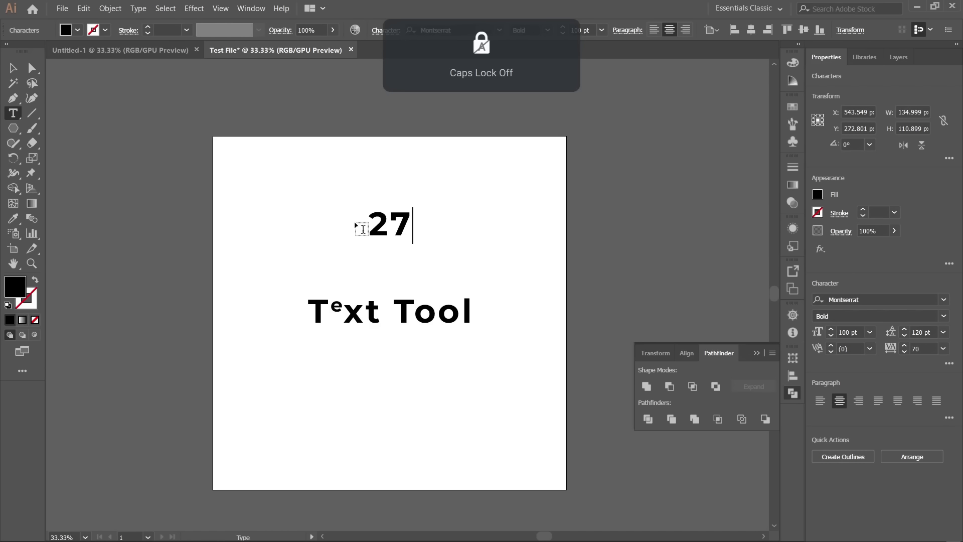
{"action": "type", "text": "th"}
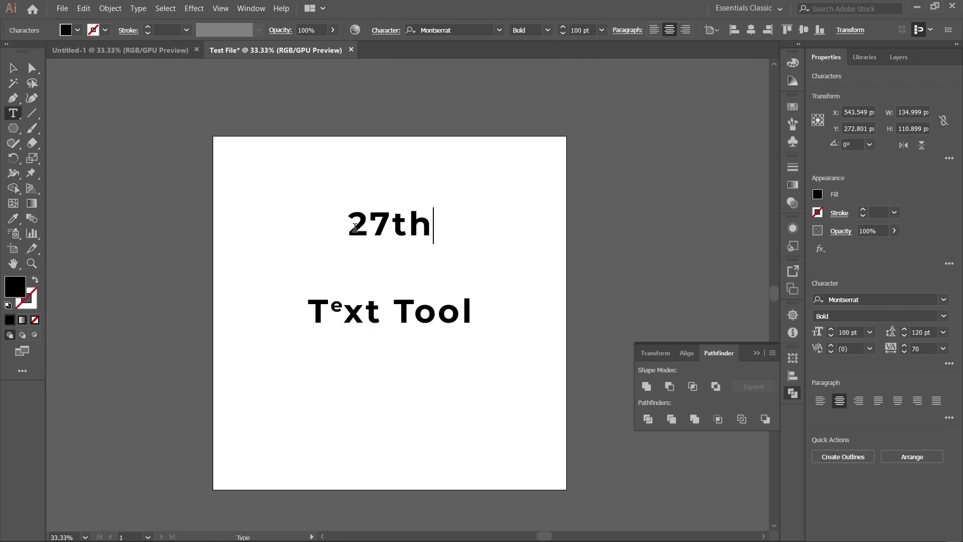
Try superscript and subscript on the letters "th" in "27th", switching subscript off again
{"action": "key", "text": "shift+Left"}
{"action": "key", "text": "shift+Left"}
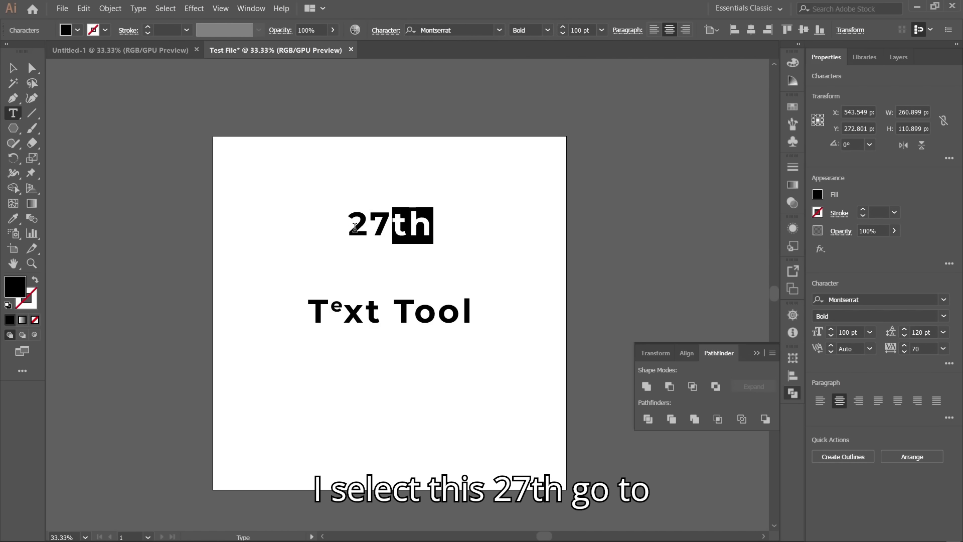
{"action": "left_click", "coordinate": [392, 31]}
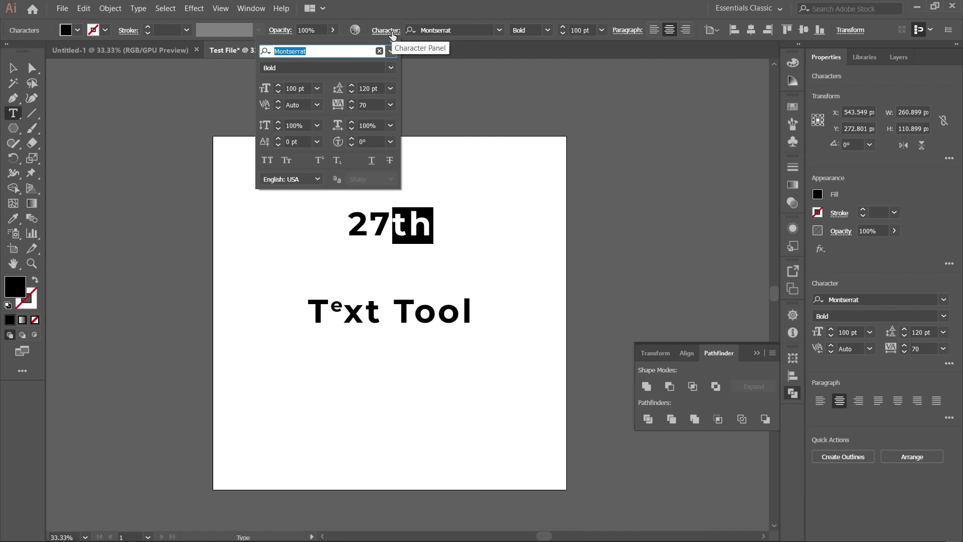
{"action": "left_click", "coordinate": [324, 157]}
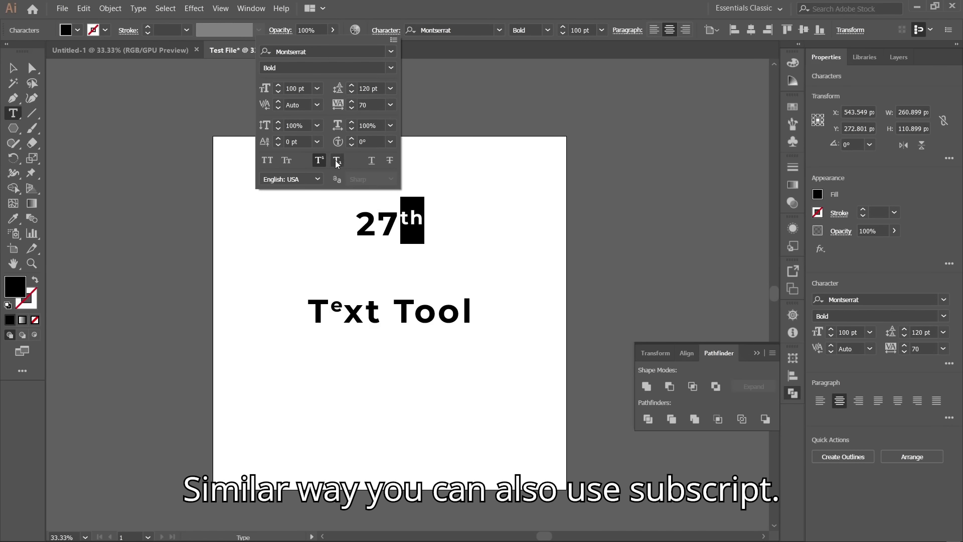
{"action": "left_click", "coordinate": [337, 161]}
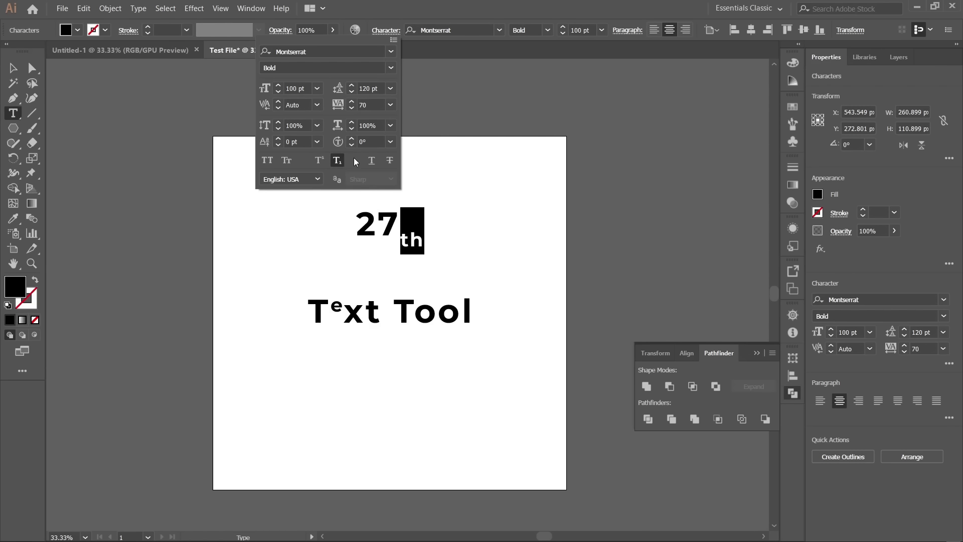
{"action": "left_click", "coordinate": [343, 165]}
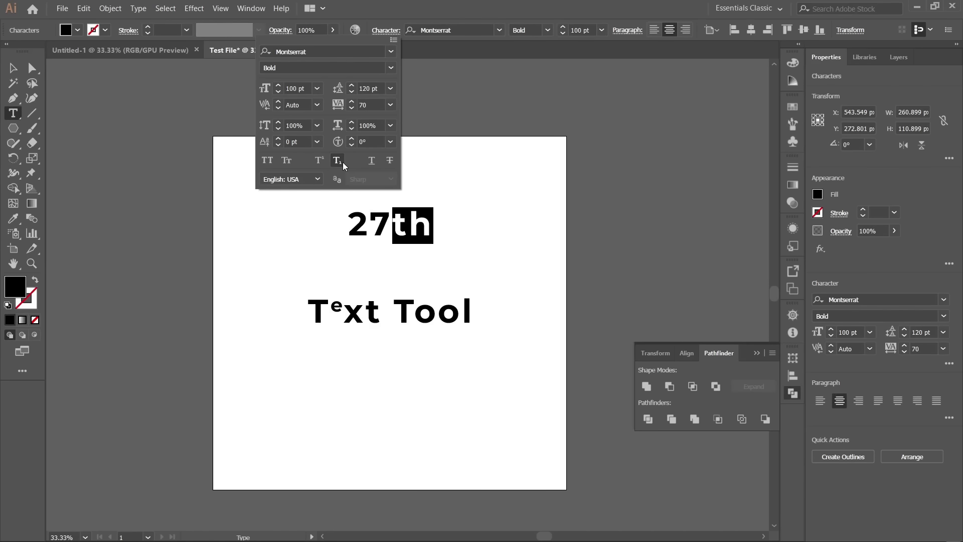
Apply underline and strikethrough to the "th" in "27th", and turn the underline off, keeping only the strikethrough
{"action": "left_click", "coordinate": [373, 162]}
{"action": "left_click", "coordinate": [388, 163]}
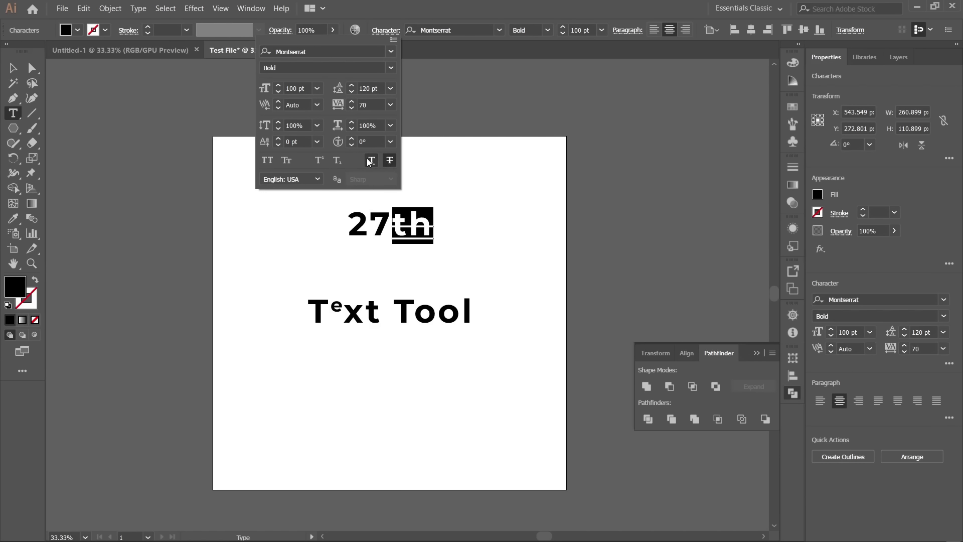
{"action": "left_click", "coordinate": [370, 161]}
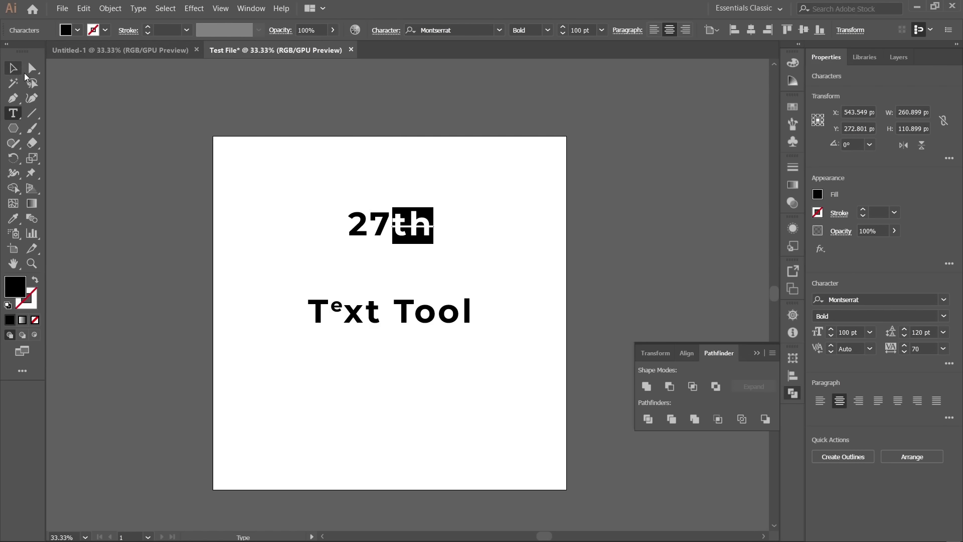
Delete both the "27th" and "Text Tool" text objects from the artboard
{"action": "left_click", "coordinate": [13, 68]}
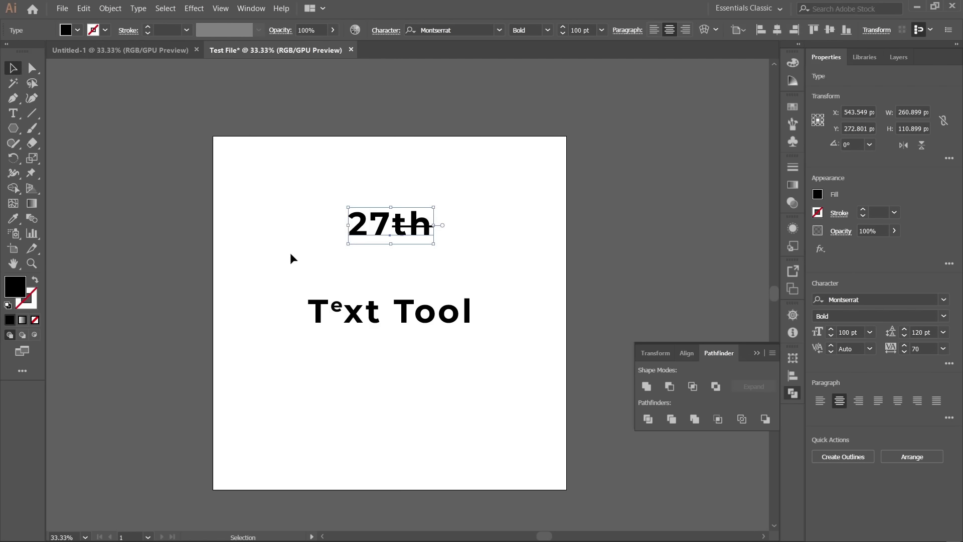
{"action": "left_click", "coordinate": [357, 316], "text": "shift"}
{"action": "key", "text": "Delete"}
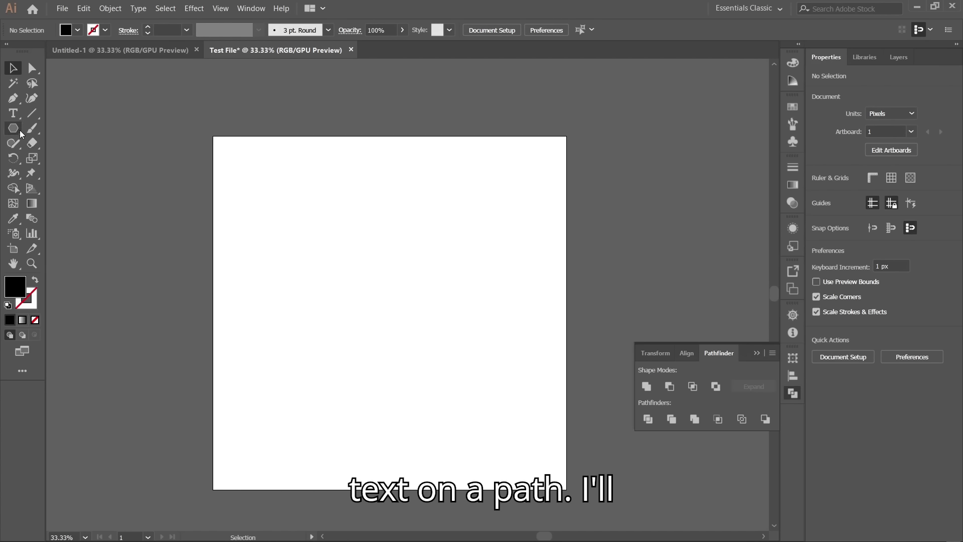
Draw a circle about 567 px in diameter near the centre of the artboard and fill it with blue
{"action": "left_click_drag", "start_coordinate": [20, 131], "coordinate": [62, 157]}
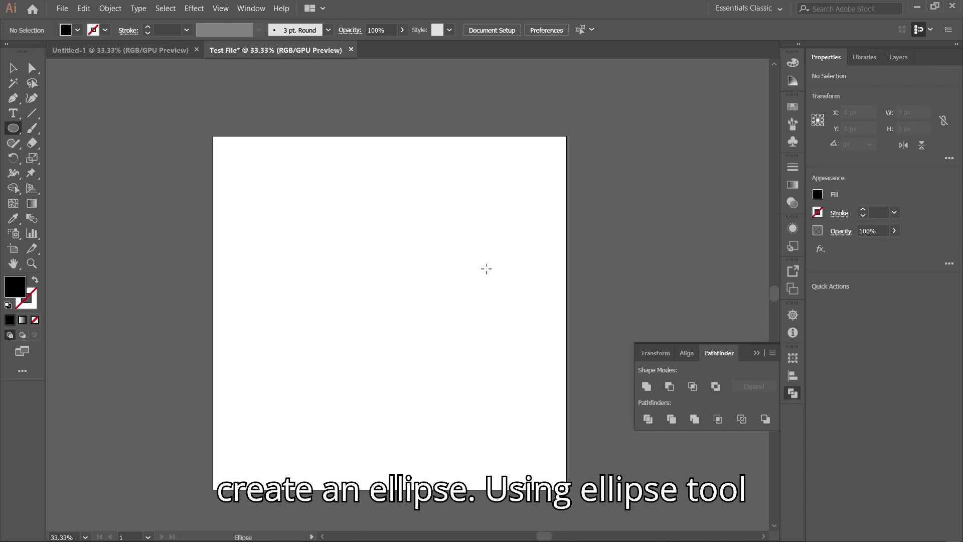
{"action": "left_click_drag", "start_coordinate": [297, 211], "coordinate": [481, 397]}
{"action": "left_click", "coordinate": [79, 32]}
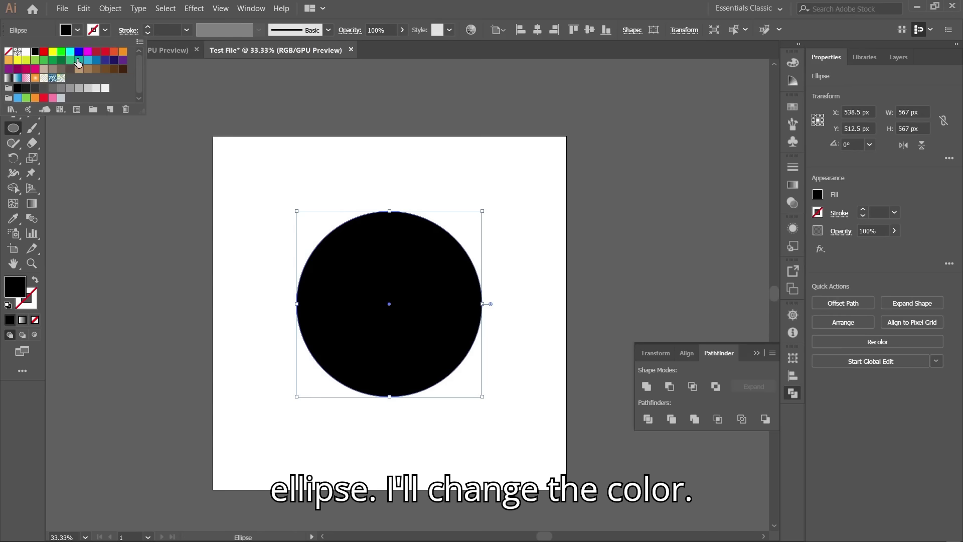
{"action": "left_click", "coordinate": [76, 54]}
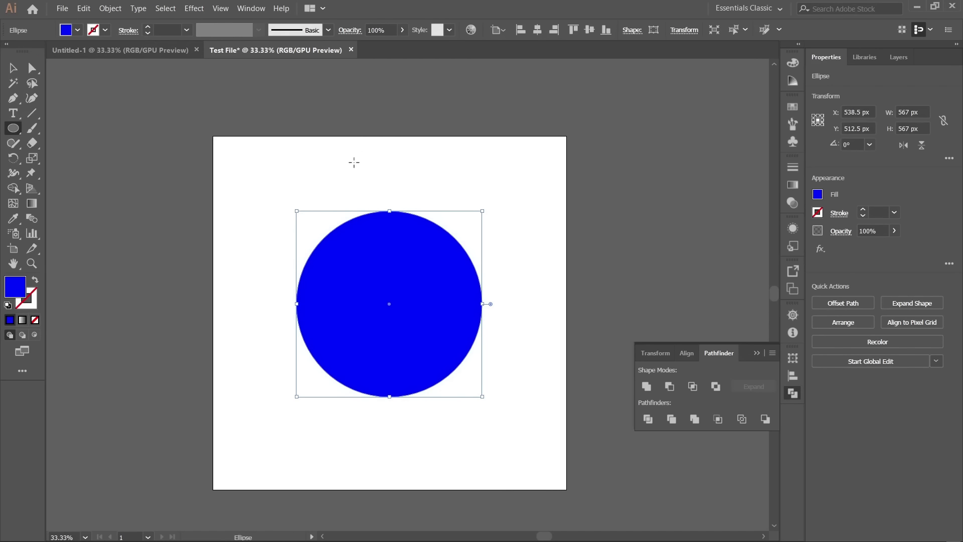
{"action": "left_click", "coordinate": [12, 68]}
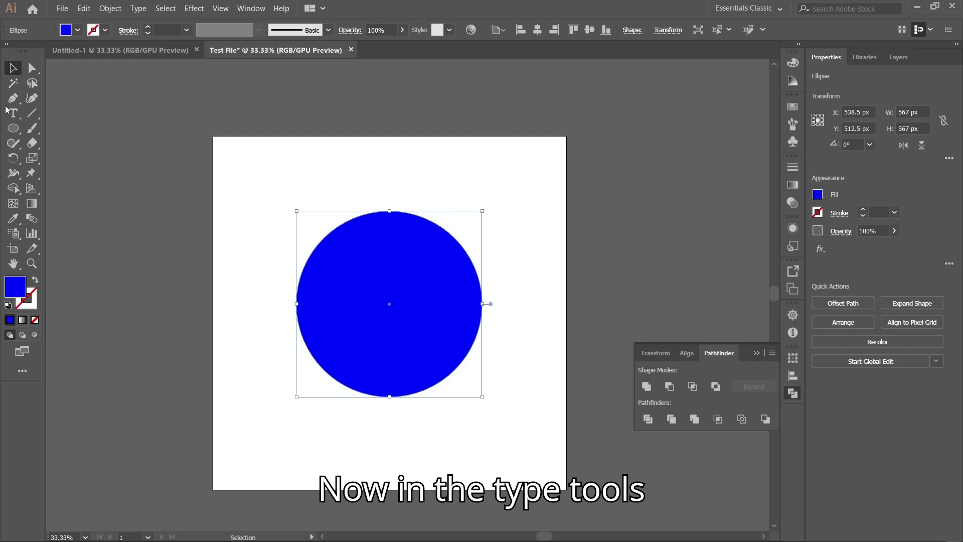
Use the Type on a Path Tool on the circle's outline and enter "TEXT AROUD THE SHAPE" around it
{"action": "left_click_drag", "start_coordinate": [13, 113], "coordinate": [58, 139]}
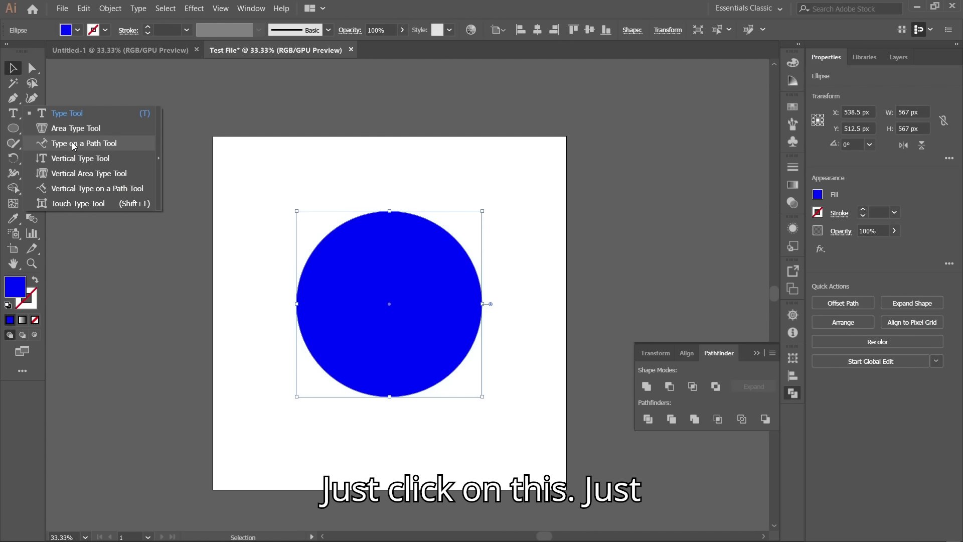
{"action": "left_click", "coordinate": [75, 146]}
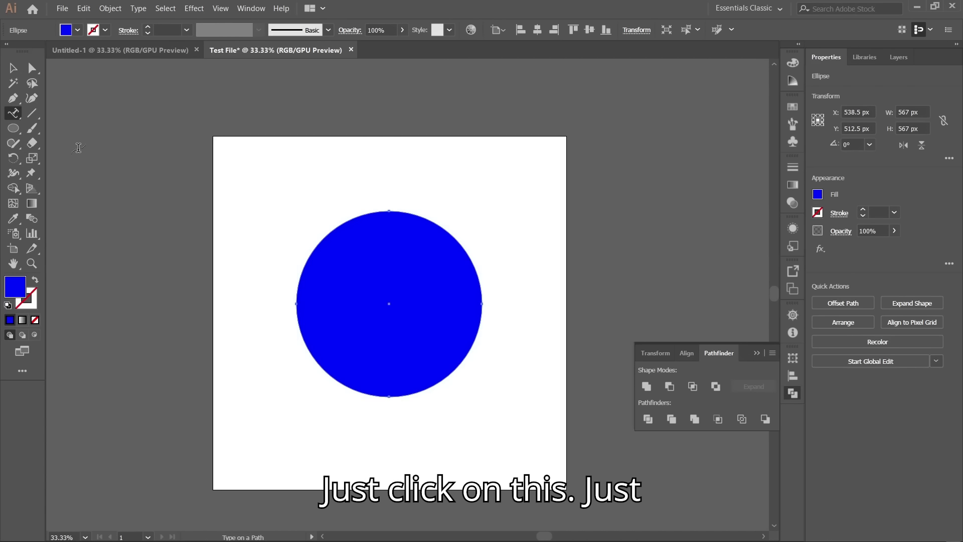
{"action": "left_click", "coordinate": [337, 226]}
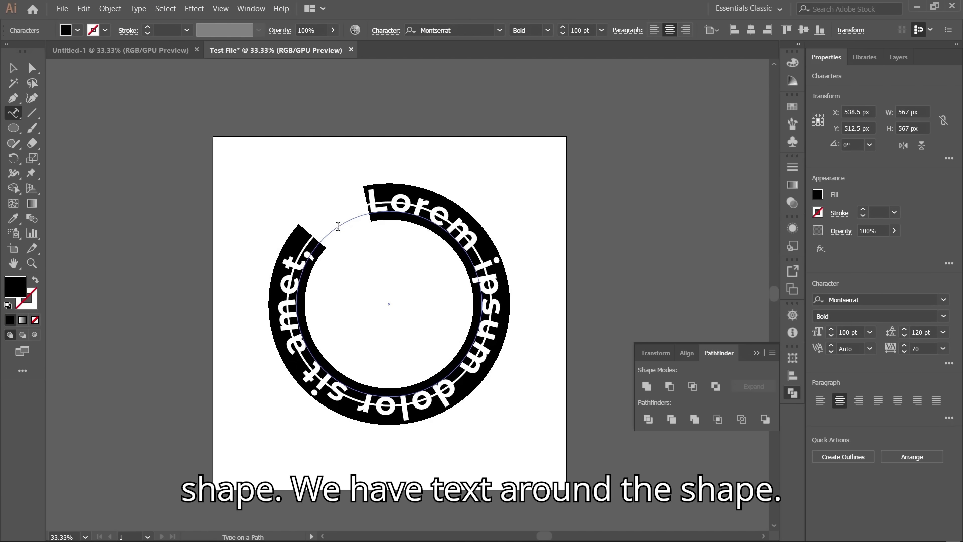
{"action": "key", "text": "Caps_Lock"}
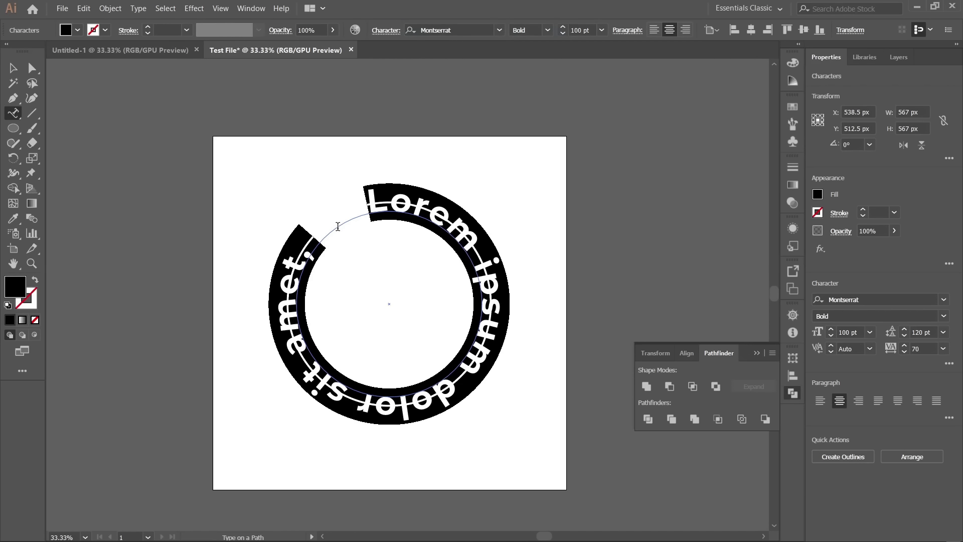
{"action": "type", "text": "TE"}
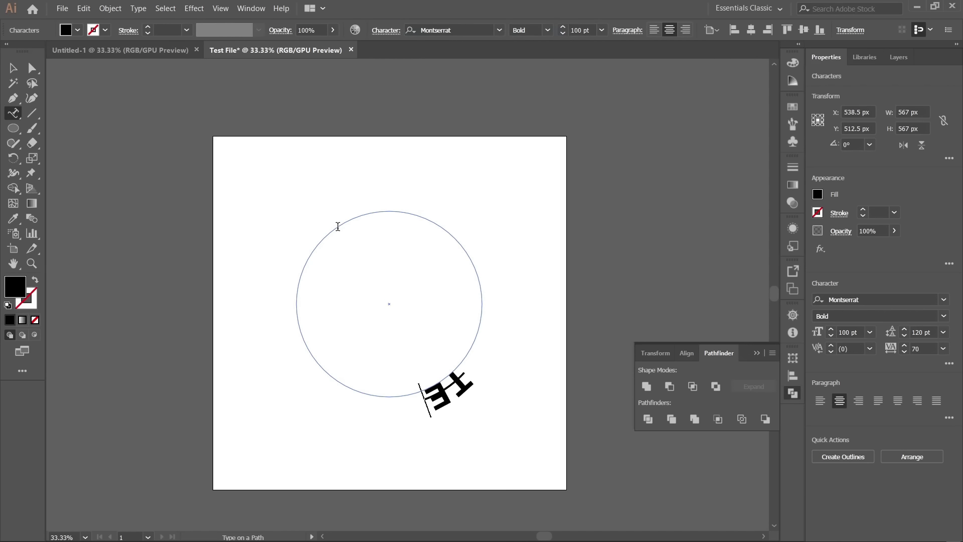
{"action": "type", "text": "XT ARO"}
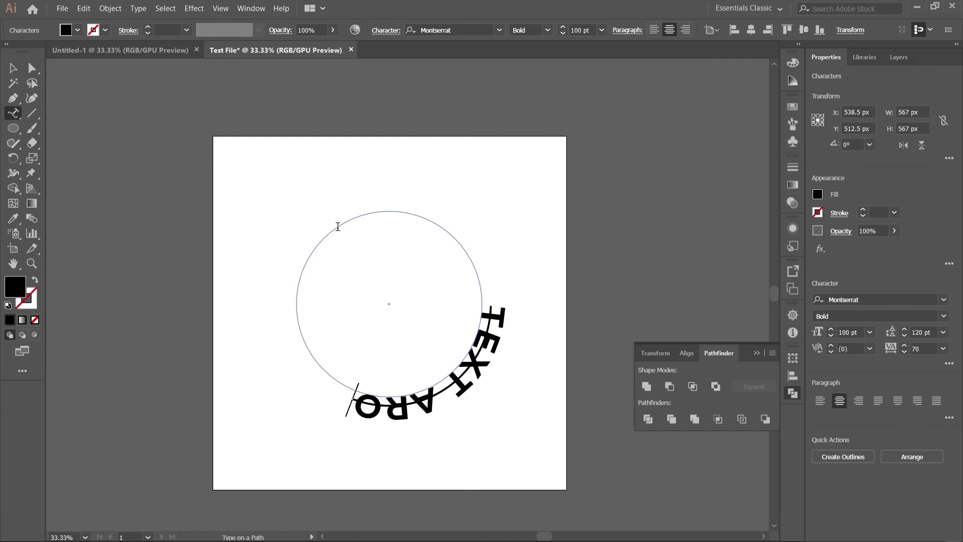
{"action": "type", "text": "UD"}
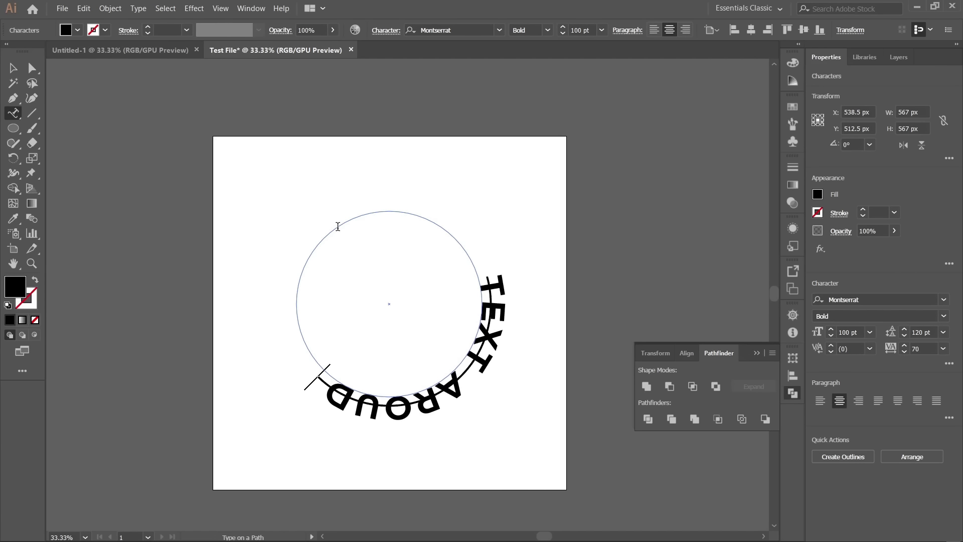
{"action": "type", "text": " THE SHAPE"}
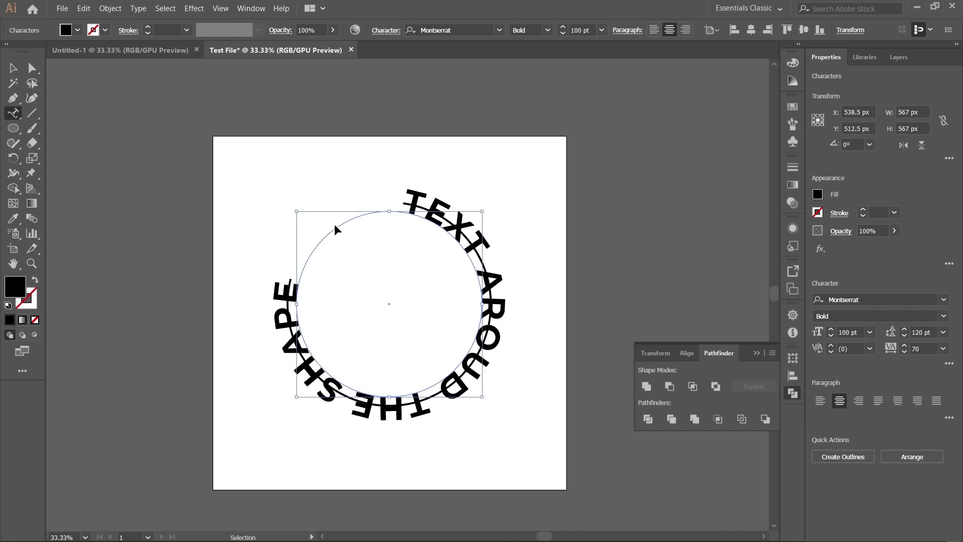
Remove the strikethrough from all of the circular text and finish editing it, leaving the text object selected
{"action": "key", "text": "ctrl+a"}
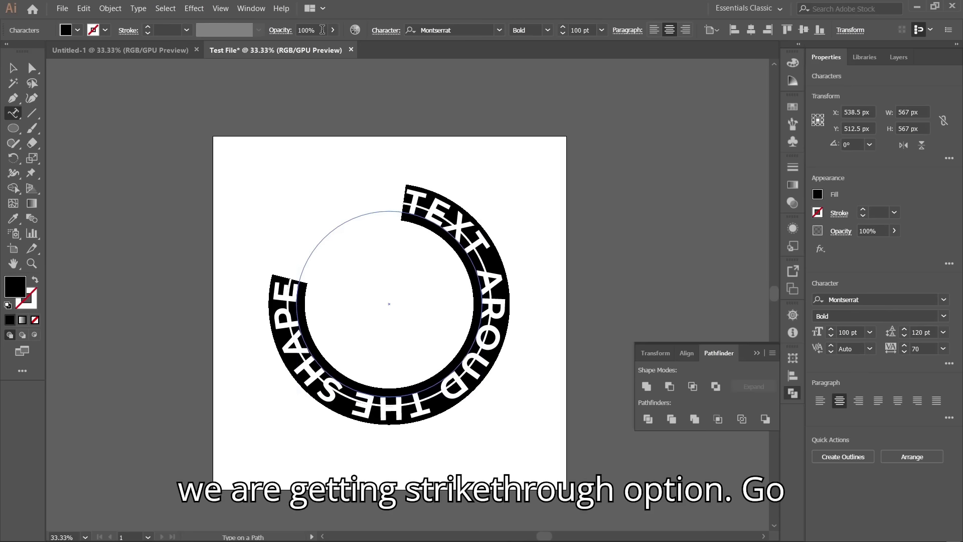
{"action": "left_click", "coordinate": [377, 31]}
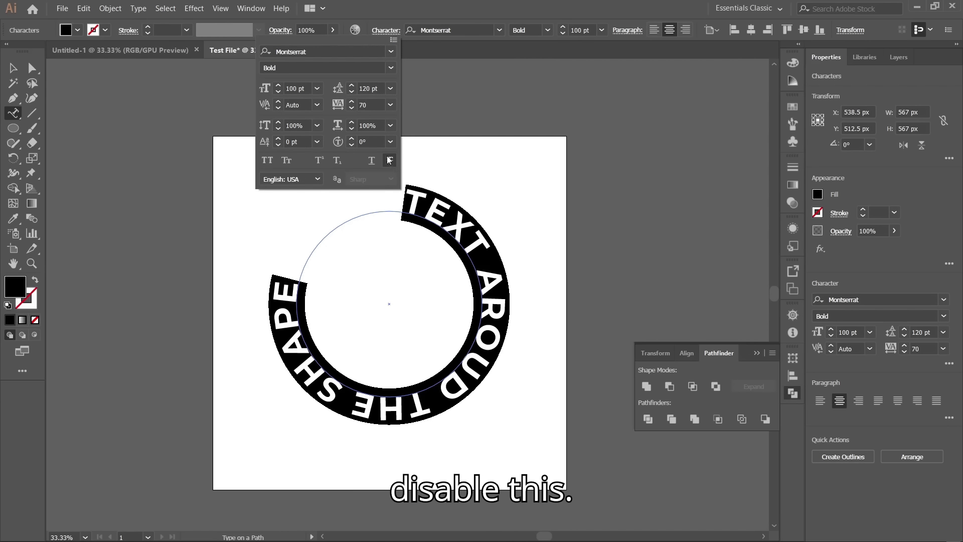
{"action": "left_click", "coordinate": [11, 69]}
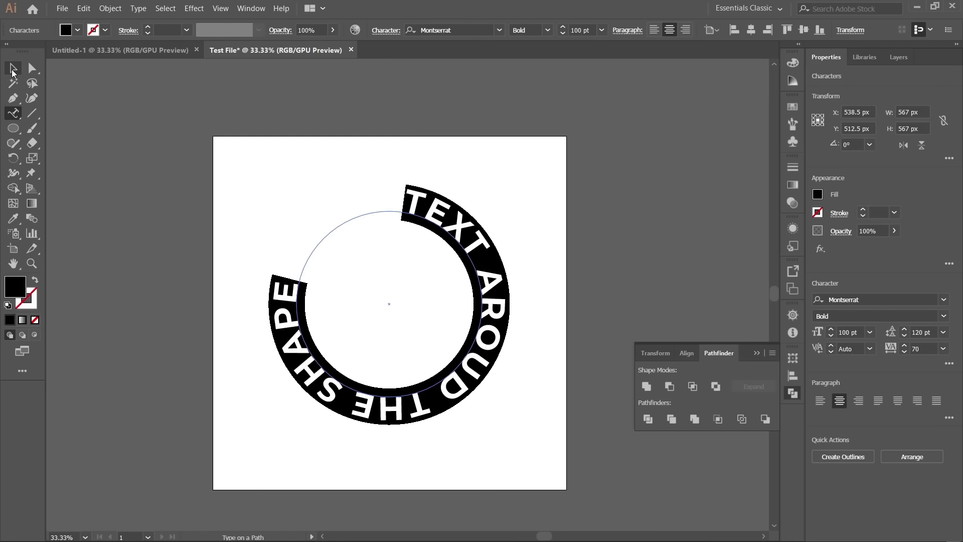
{"action": "left_click", "coordinate": [12, 70]}
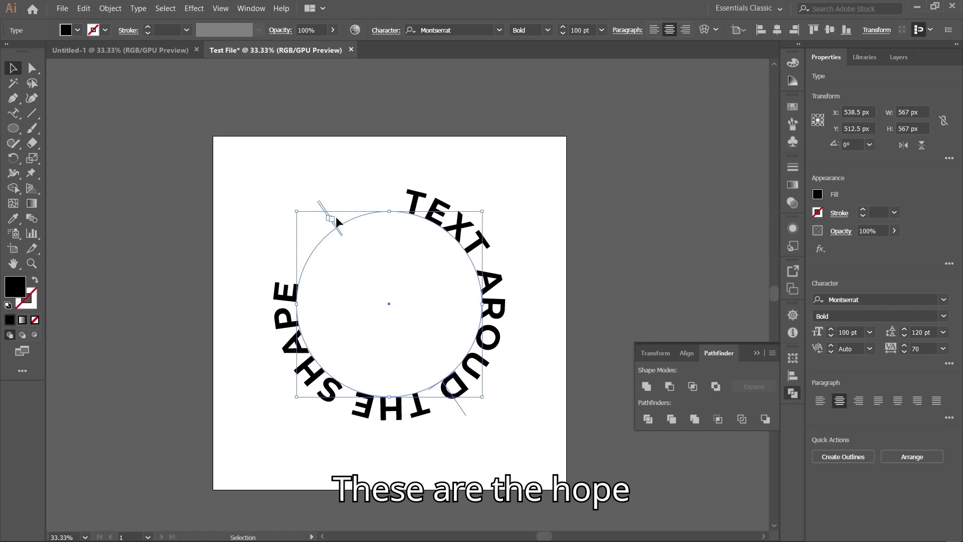
{"action": "key", "text": "t"}
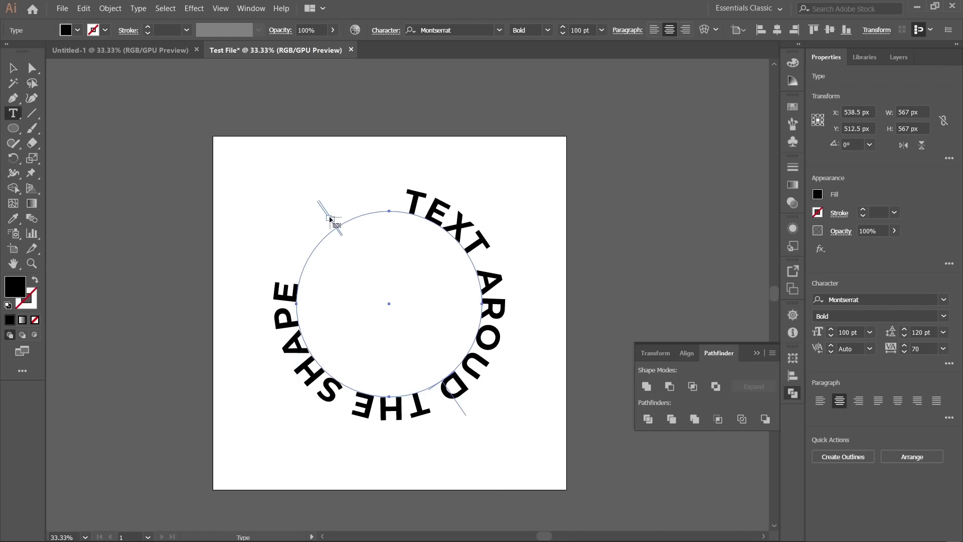
{"action": "left_click", "coordinate": [13, 68]}
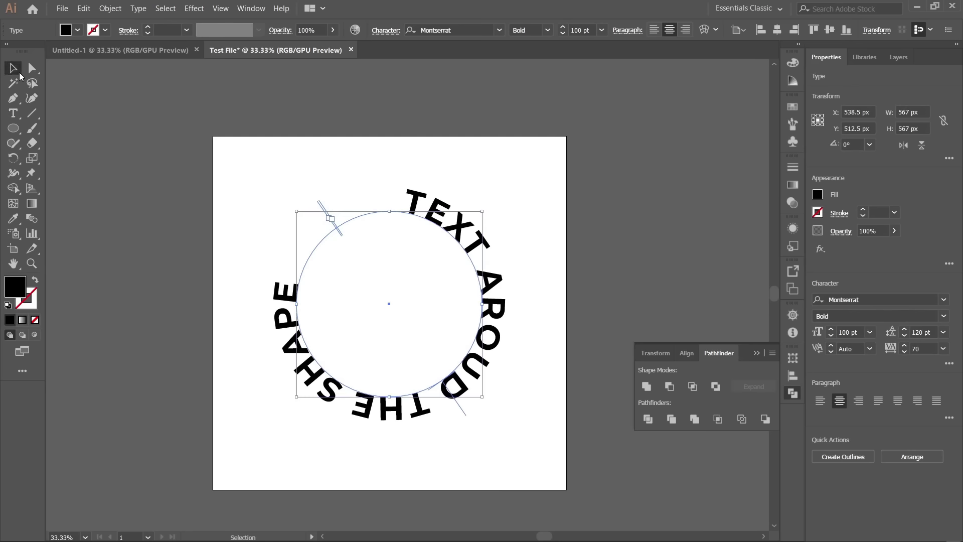
{"action": "key", "text": "t"}
{"action": "left_click", "coordinate": [432, 208]}
{"action": "key", "text": "ctrl+a"}
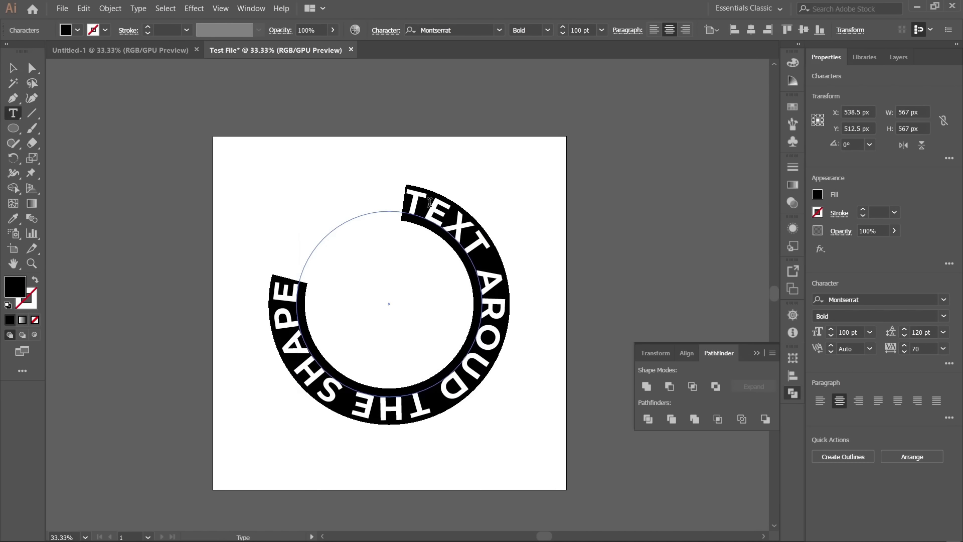
{"action": "left_click", "coordinate": [15, 70]}
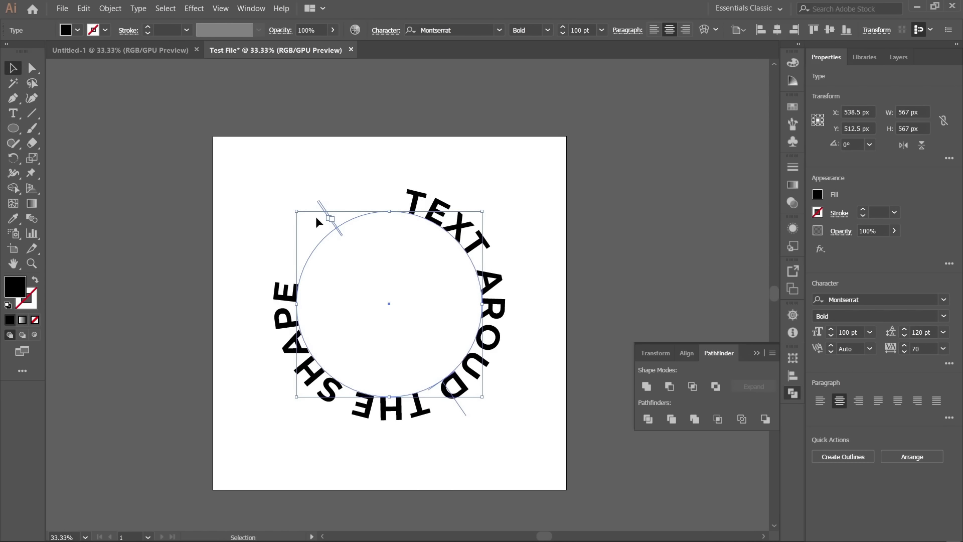
{"action": "key", "text": "t"}
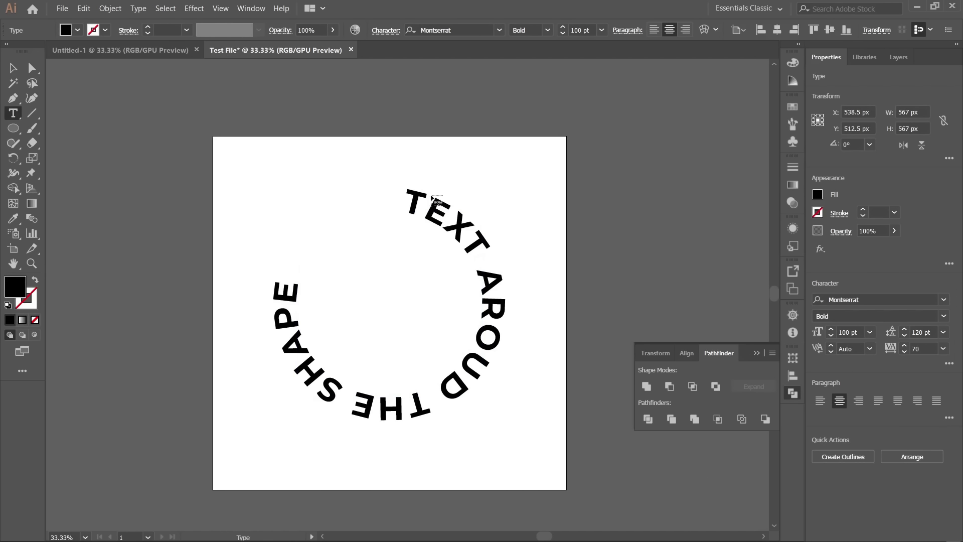
{"action": "key", "text": "v"}
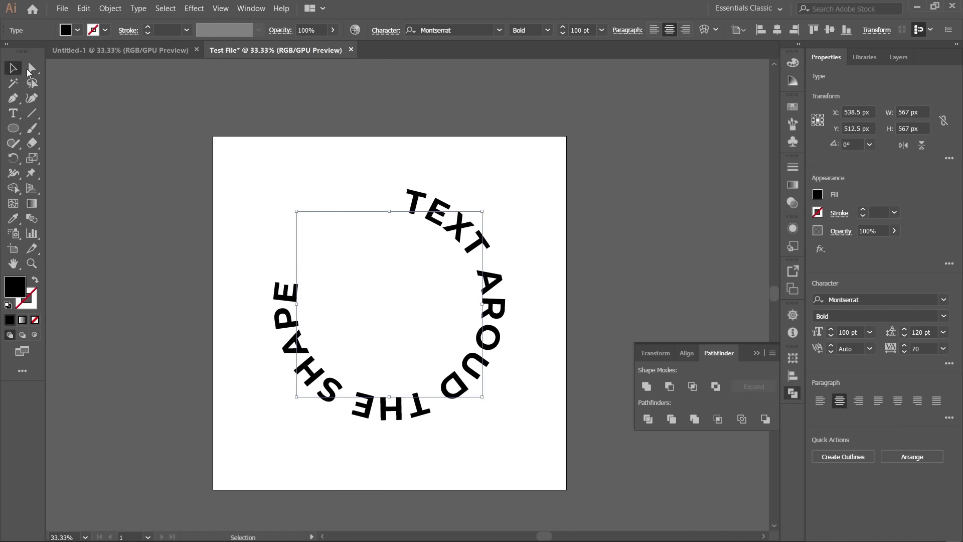
Rotate the circular text 90° counterclockwise and deselect it
{"action": "left_click", "coordinate": [425, 202]}
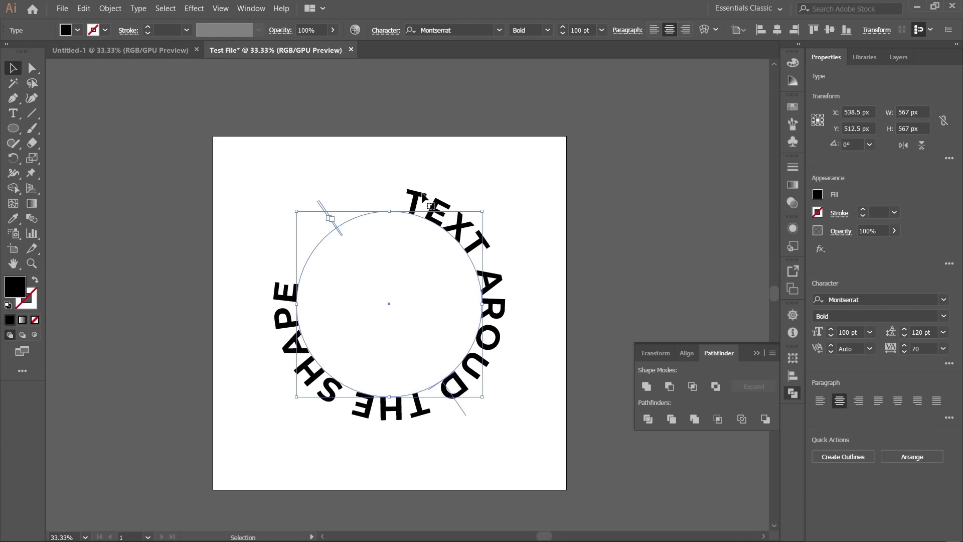
{"action": "left_click_drag", "start_coordinate": [484, 207], "coordinate": [311, 166]}
{"action": "left_click", "coordinate": [467, 168]}
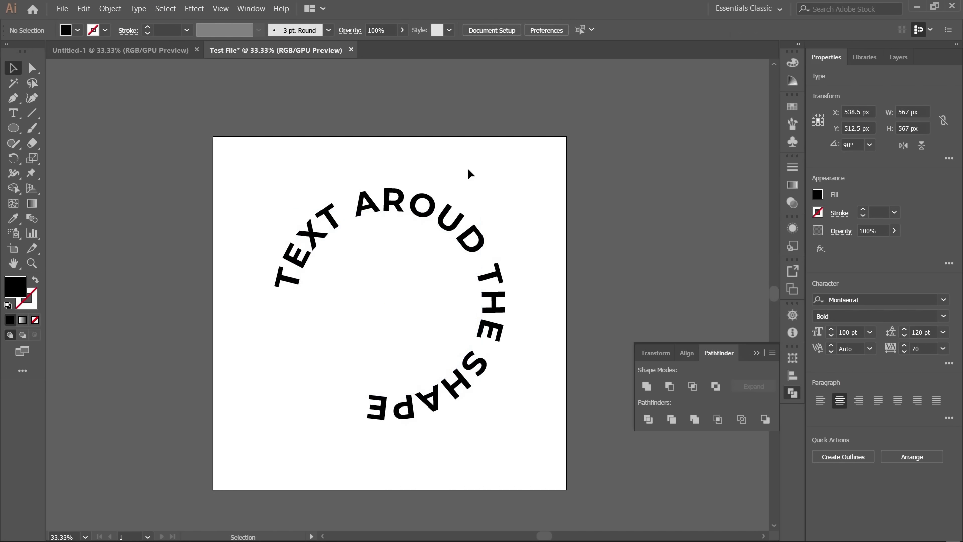
Rotate the circular text further counterclockwise so the wording arches evenly over the top of the circle, and deselect it
{"action": "left_click", "coordinate": [465, 229]}
{"action": "left_click", "coordinate": [474, 204]}
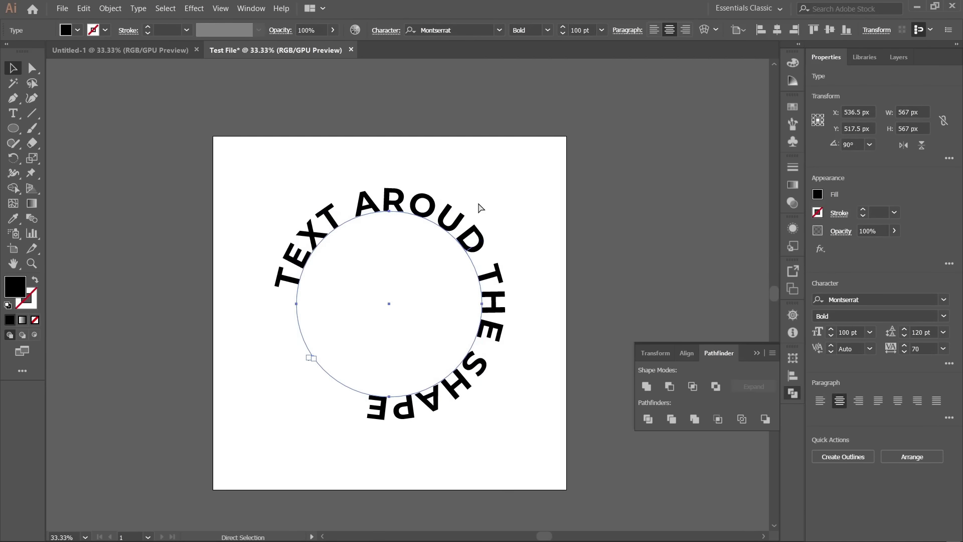
{"action": "left_click_drag", "start_coordinate": [485, 208], "coordinate": [376, 170]}
{"action": "left_click", "coordinate": [466, 157]}
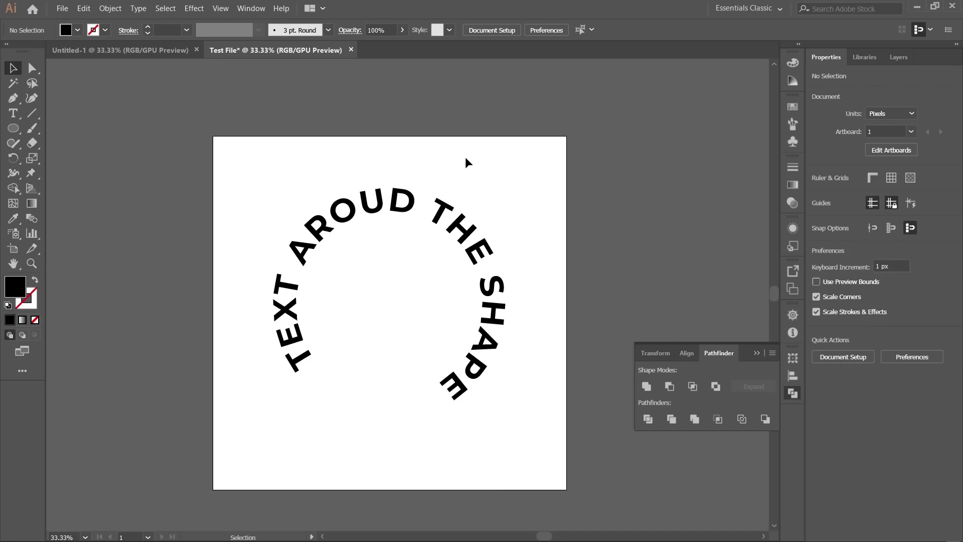
Convert the circular text to outlines using Create Outlines and deselect it
{"action": "left_click", "coordinate": [399, 205]}
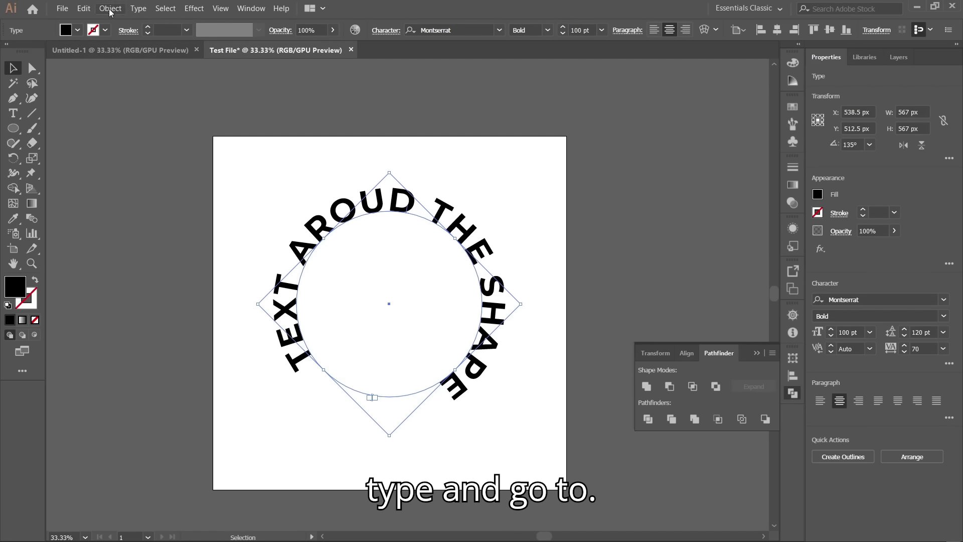
{"action": "left_click", "coordinate": [138, 9]}
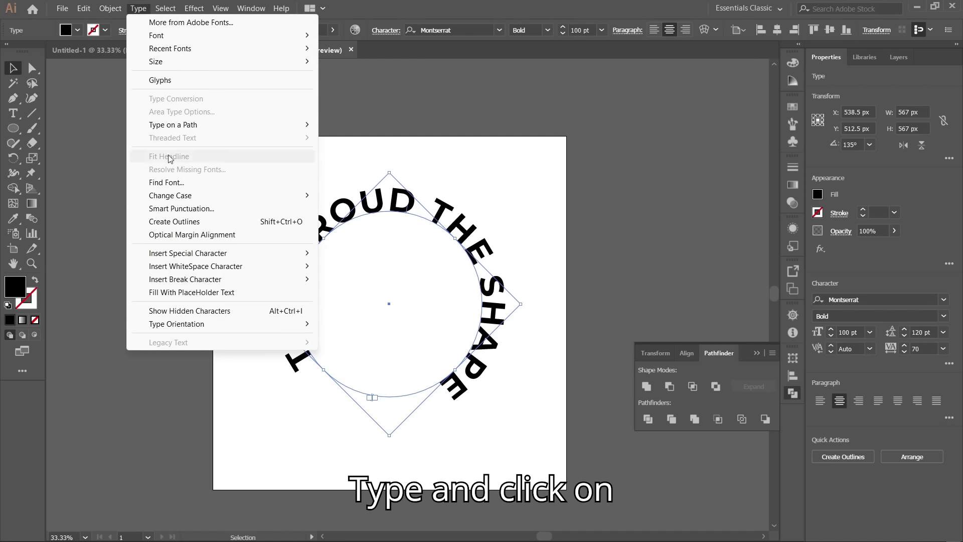
{"action": "left_click", "coordinate": [207, 222]}
{"action": "left_click", "coordinate": [258, 172]}
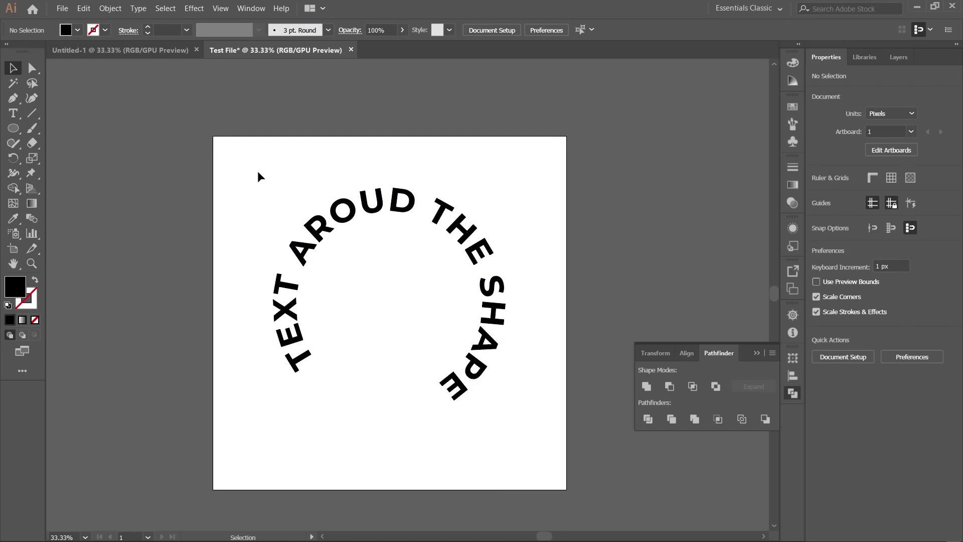
Undo the outline conversion of the circular text
{"action": "key", "text": "a"}
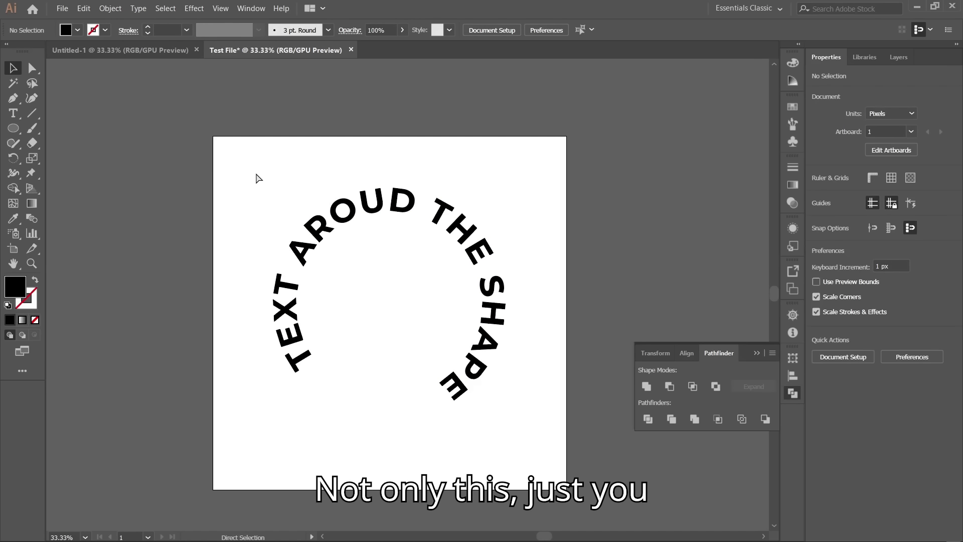
{"action": "key", "text": "ctrl+z"}
{"action": "key", "text": "v"}
Select the live circular text, create outlines from it, and deselect the result
{"action": "left_click", "coordinate": [374, 209]}
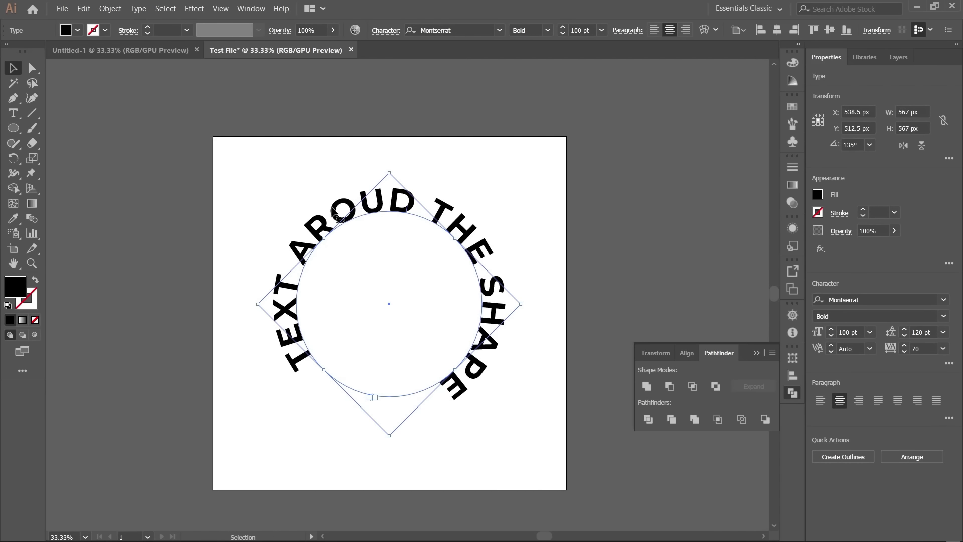
{"action": "key", "text": "ctrl+shift+o"}
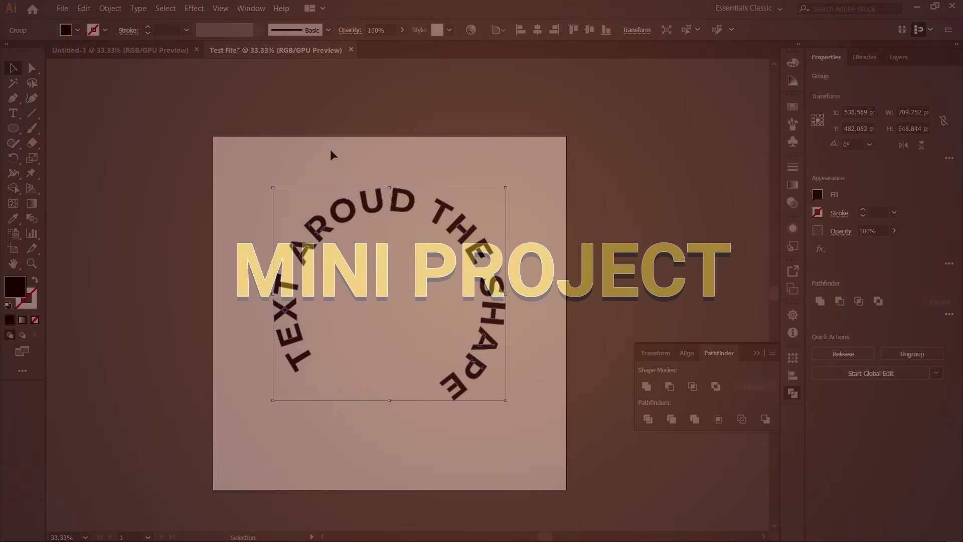
{"action": "left_click", "coordinate": [332, 150]}
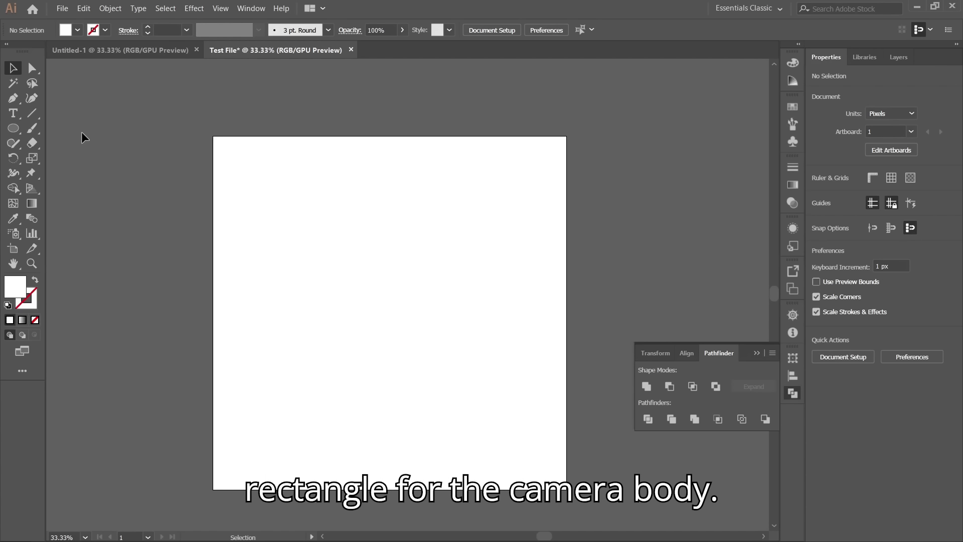
Draw a rectangle about 659 by 407 px for the camera body and centre it horizontally and vertically on the artboard
{"action": "left_click", "coordinate": [17, 129]}
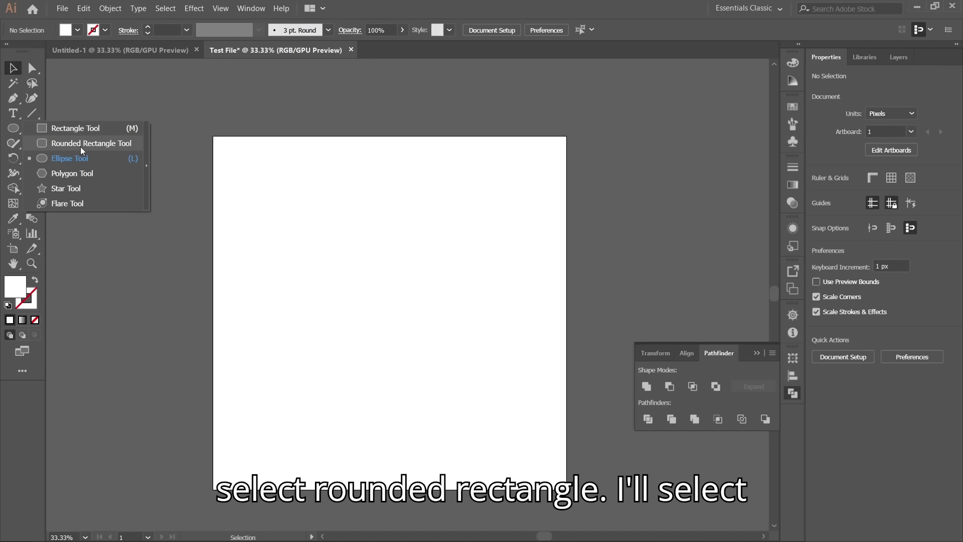
{"action": "left_click", "coordinate": [85, 128]}
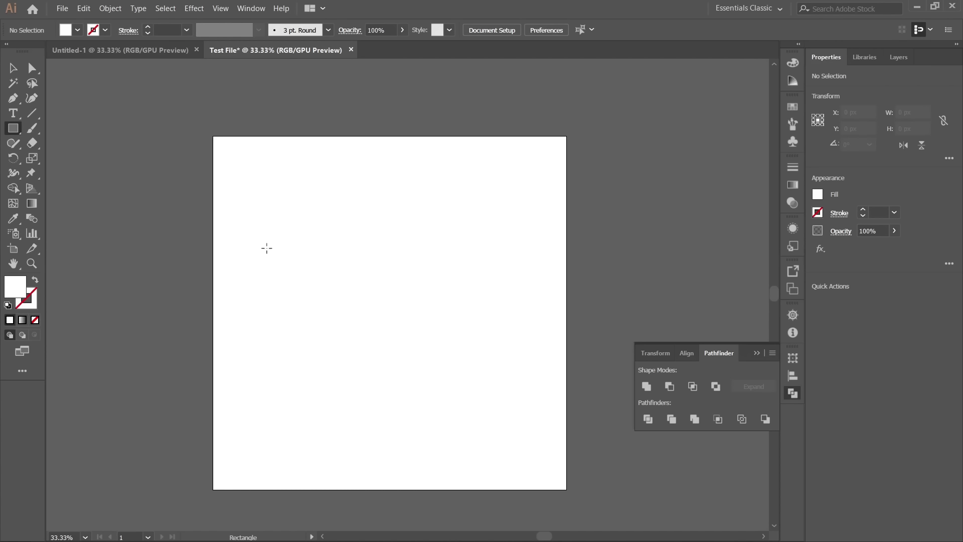
{"action": "left_click_drag", "start_coordinate": [258, 236], "coordinate": [474, 368]}
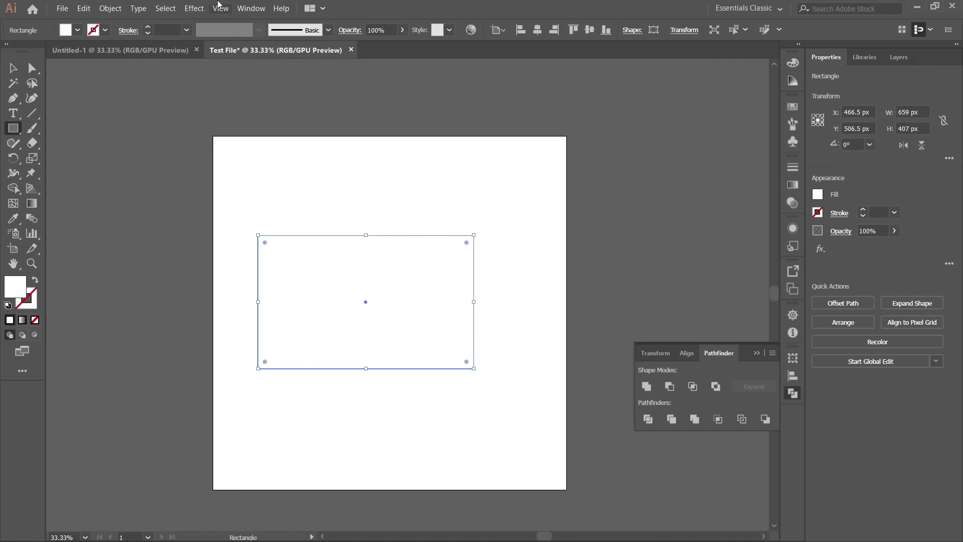
{"action": "left_click", "coordinate": [538, 30]}
{"action": "left_click", "coordinate": [590, 30]}
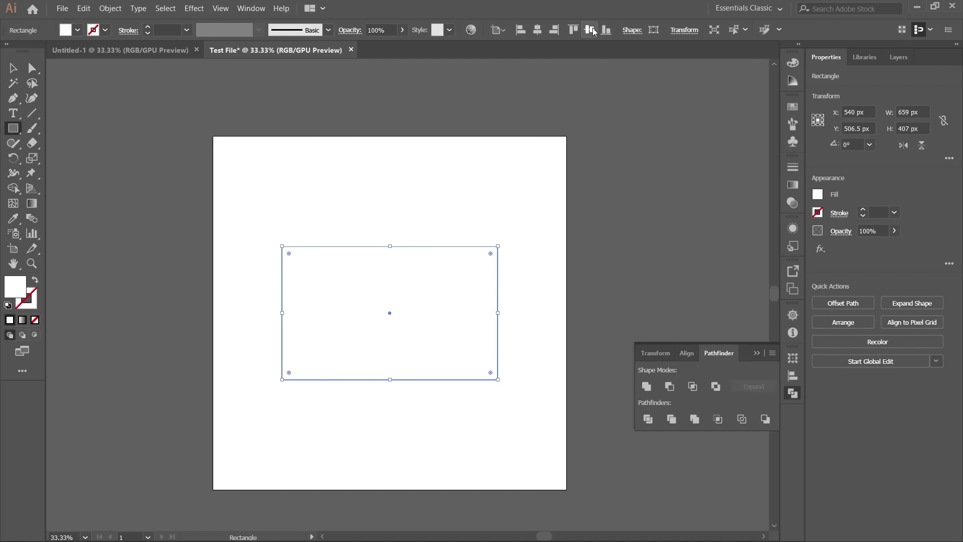
Fill the camera body rectangle with black and slightly round all four of its corners
{"action": "left_click", "coordinate": [78, 31]}
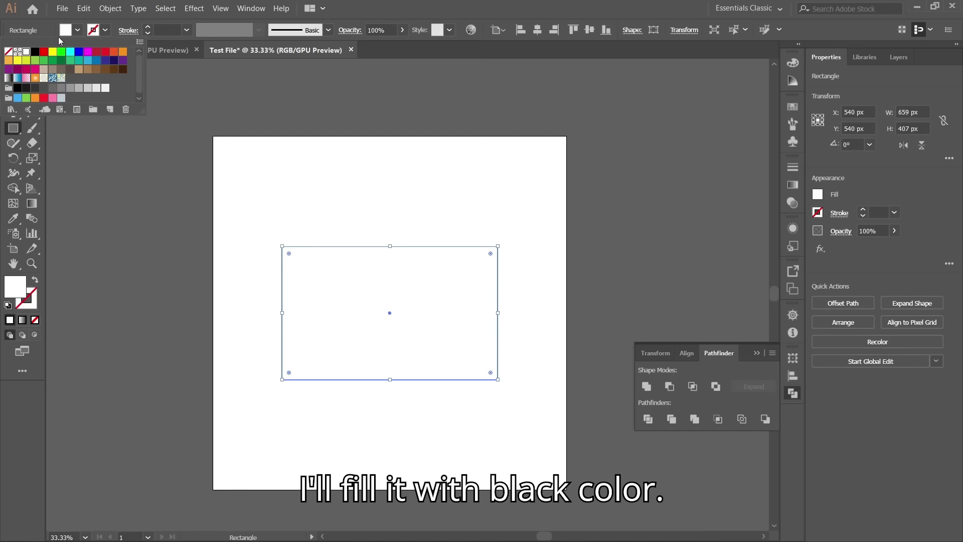
{"action": "left_click", "coordinate": [36, 54]}
{"action": "left_click", "coordinate": [296, 157]}
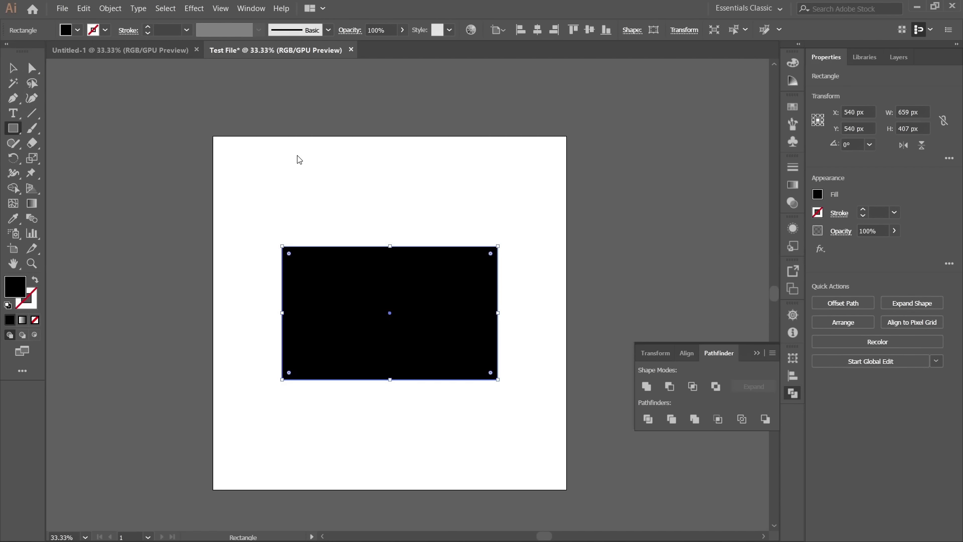
{"action": "left_click", "coordinate": [32, 68]}
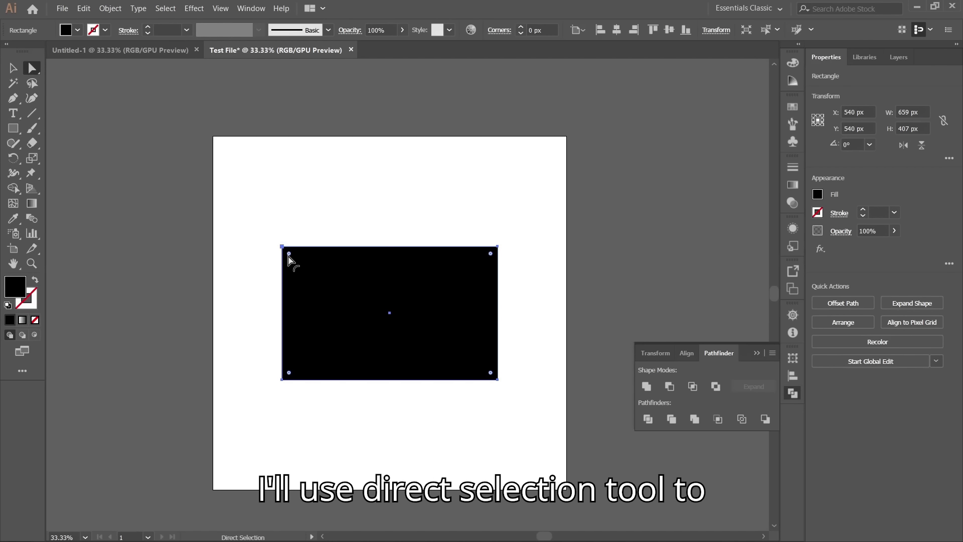
{"action": "left_click_drag", "start_coordinate": [290, 254], "coordinate": [297, 260]}
{"action": "left_click", "coordinate": [282, 192]}
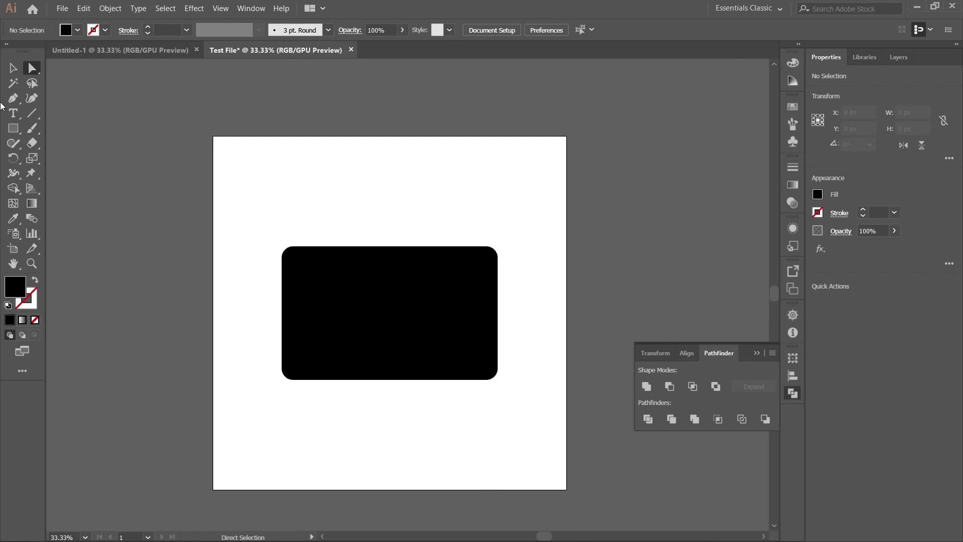
Draw a small circle about 72 px across above the camera body and fill it with white
{"action": "left_click_drag", "start_coordinate": [13, 128], "coordinate": [55, 162]}
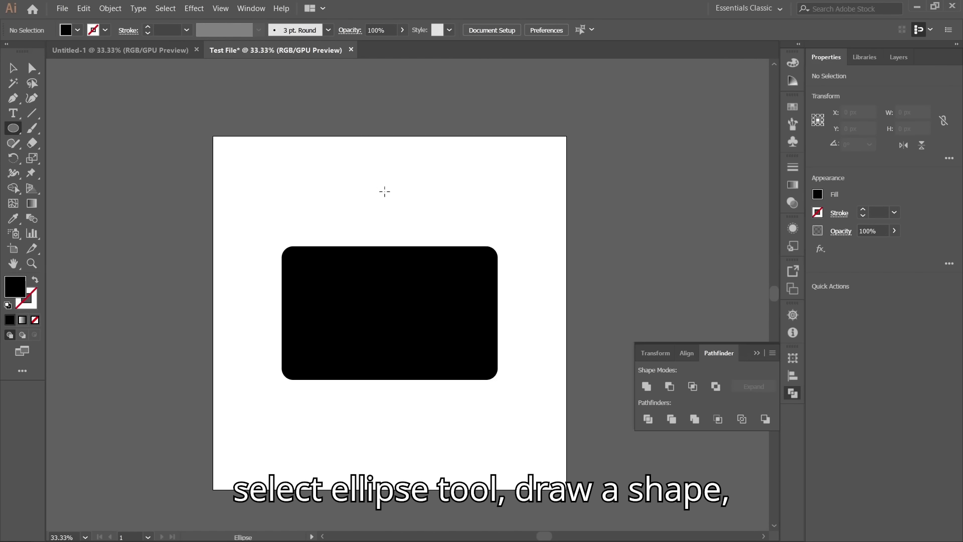
{"action": "left_click_drag", "start_coordinate": [343, 190], "coordinate": [361, 215]}
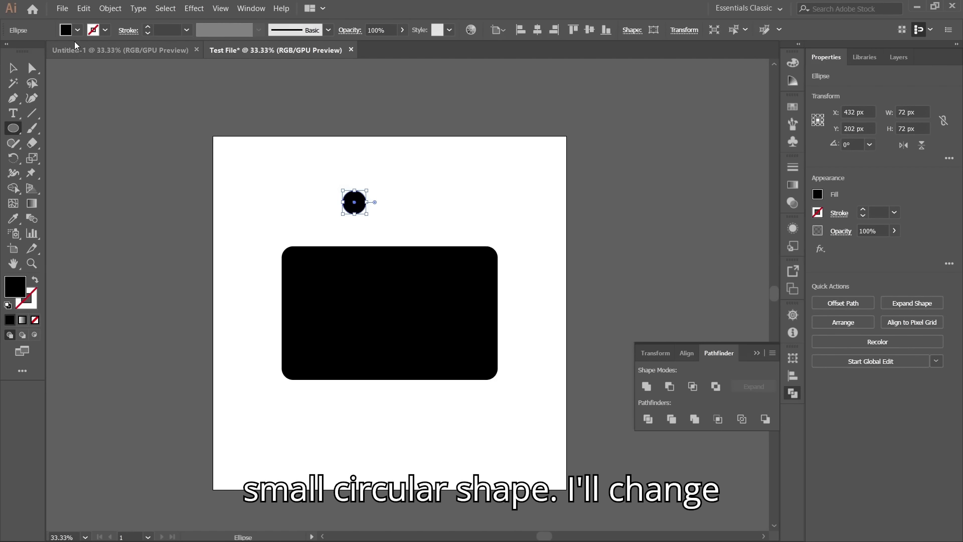
{"action": "left_click", "coordinate": [78, 30]}
{"action": "left_click", "coordinate": [26, 52]}
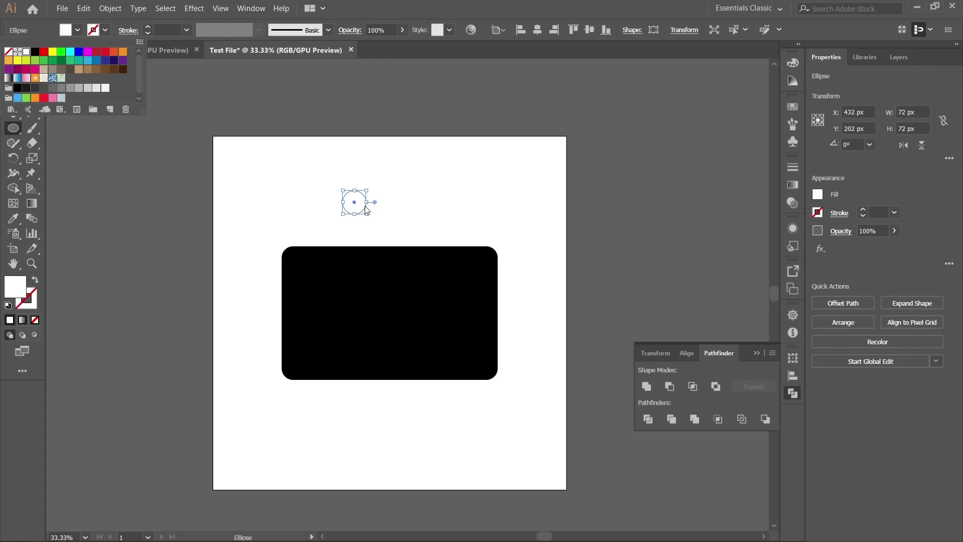
{"action": "left_click", "coordinate": [362, 208]}
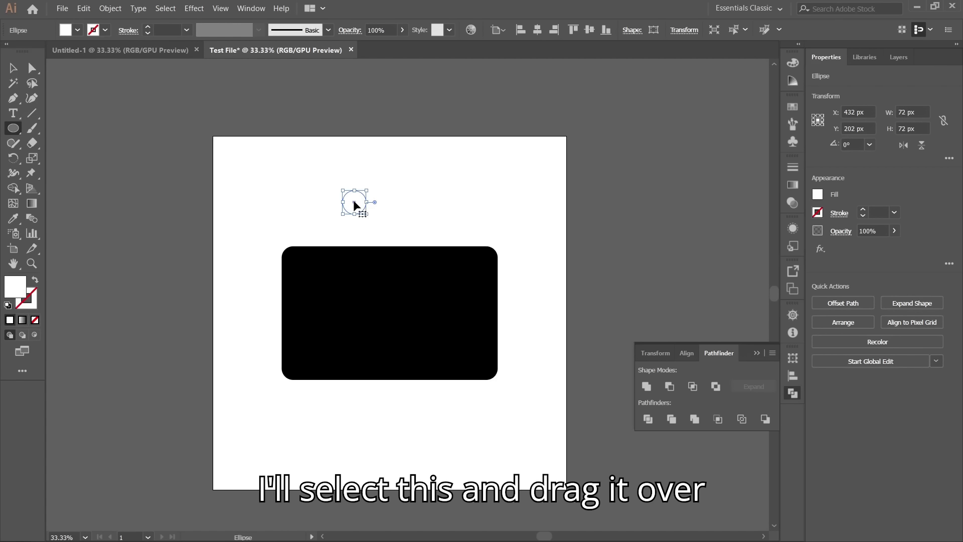
Move the small white circle into the upper-right corner of the camera body and deselect it
{"action": "left_click_drag", "start_coordinate": [361, 204], "coordinate": [476, 269]}
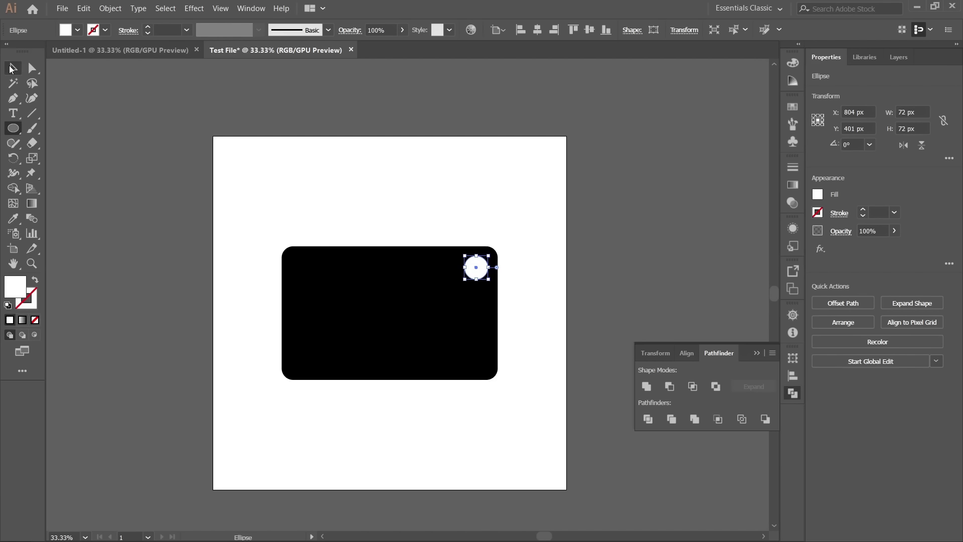
{"action": "left_click", "coordinate": [8, 69]}
{"action": "left_click", "coordinate": [507, 203]}
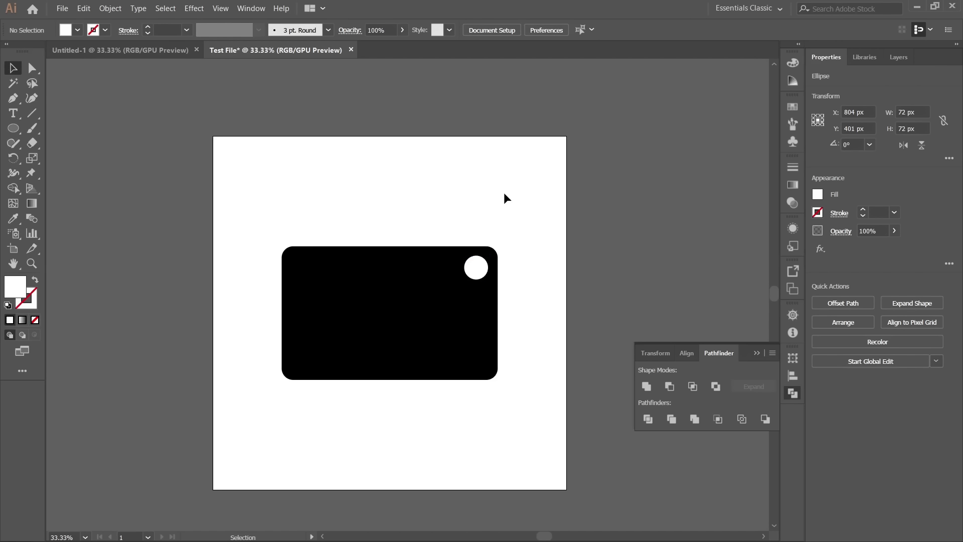
{"action": "left_click", "coordinate": [479, 271]}
{"action": "left_click_drag", "start_coordinate": [479, 271], "coordinate": [476, 271]}
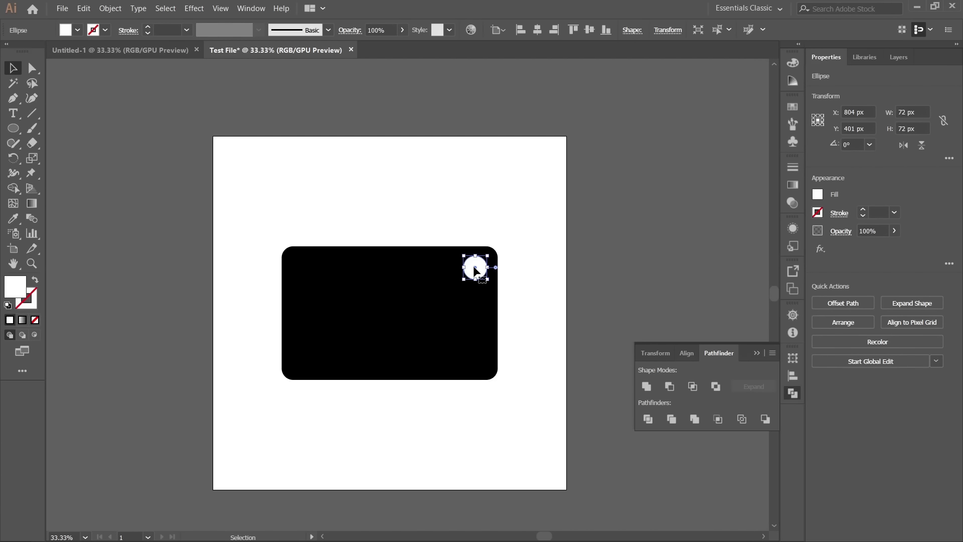
{"action": "left_click", "coordinate": [464, 219]}
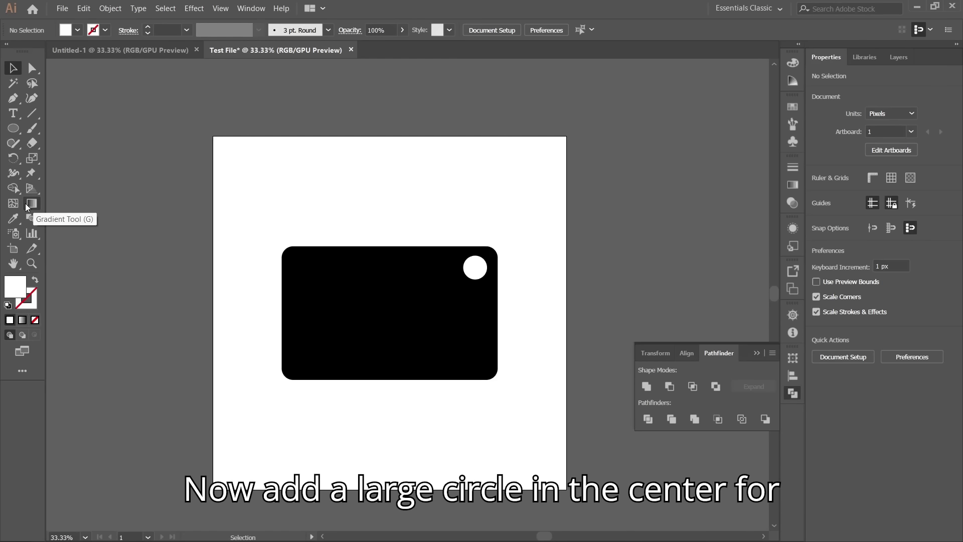
Draw a white lens circle about 346 px across and centre it horizontally and vertically on the artboard
{"action": "left_click", "coordinate": [14, 128]}
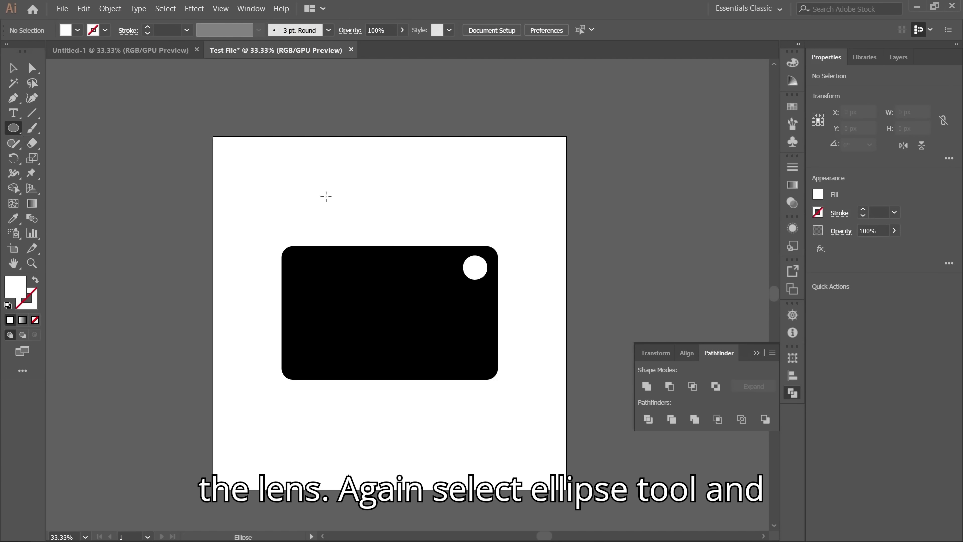
{"action": "left_click_drag", "start_coordinate": [330, 185], "coordinate": [413, 300]}
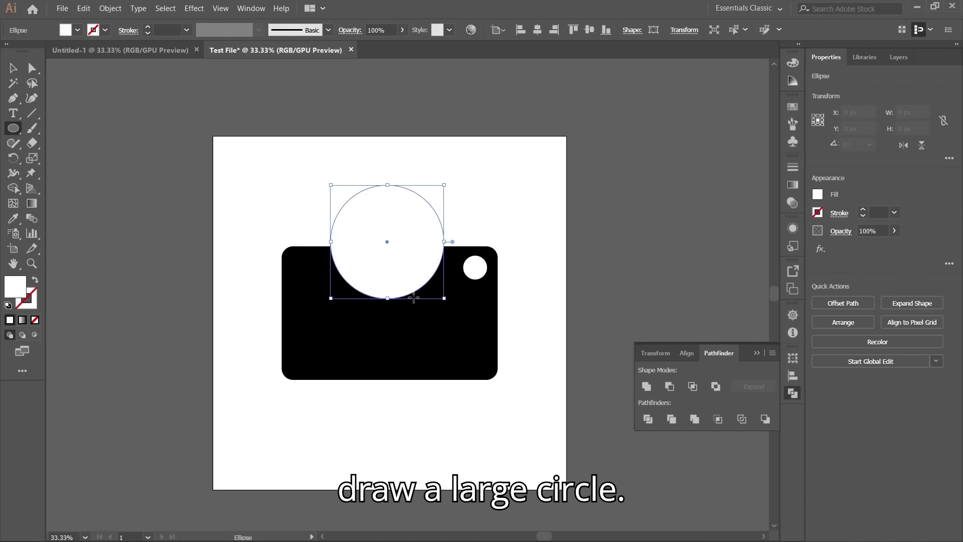
{"action": "key", "text": "v"}
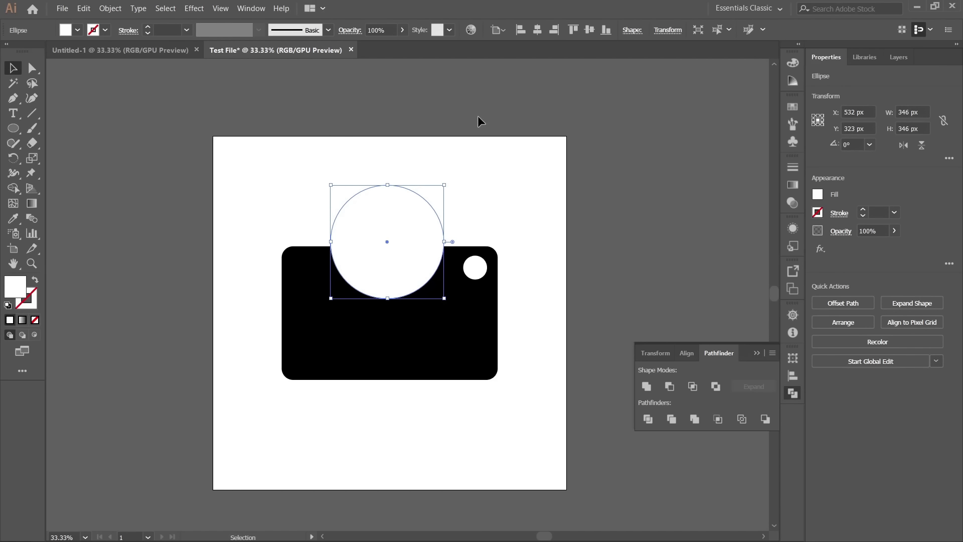
{"action": "left_click", "coordinate": [538, 30]}
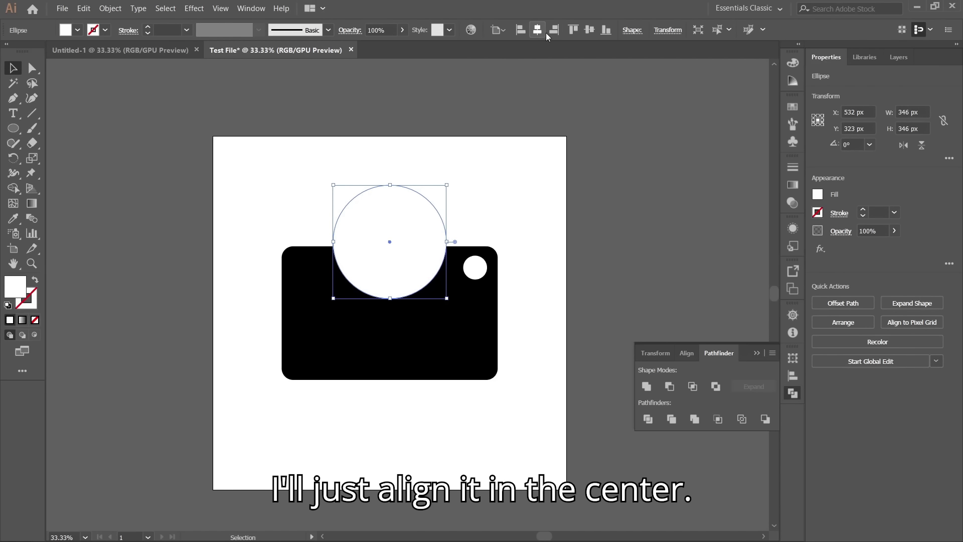
{"action": "left_click", "coordinate": [589, 30]}
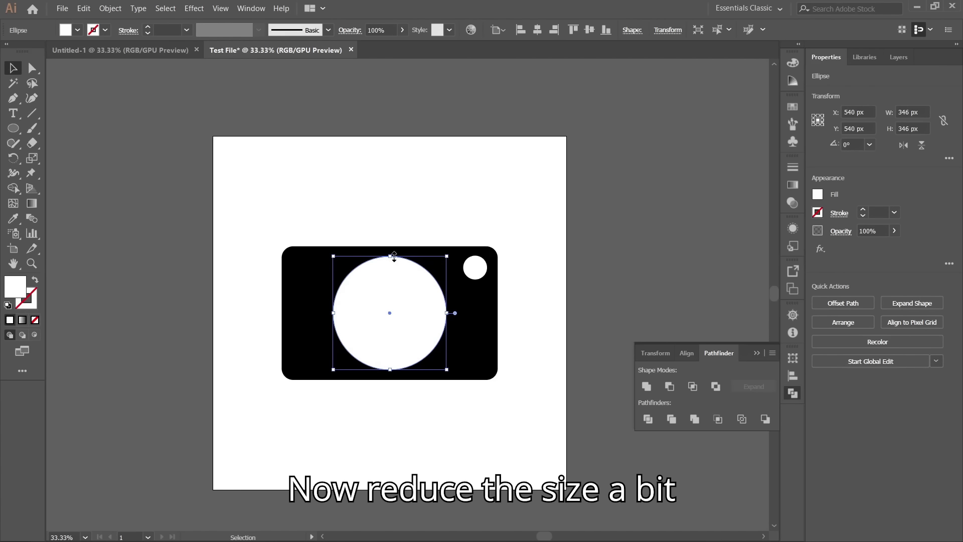
Resize the lens circle about its centre to about 306 px across and deselect it
{"action": "left_click_drag", "start_coordinate": [390, 257], "coordinate": [397, 269]}
{"action": "left_click", "coordinate": [413, 206]}
{"action": "left_click", "coordinate": [426, 302]}
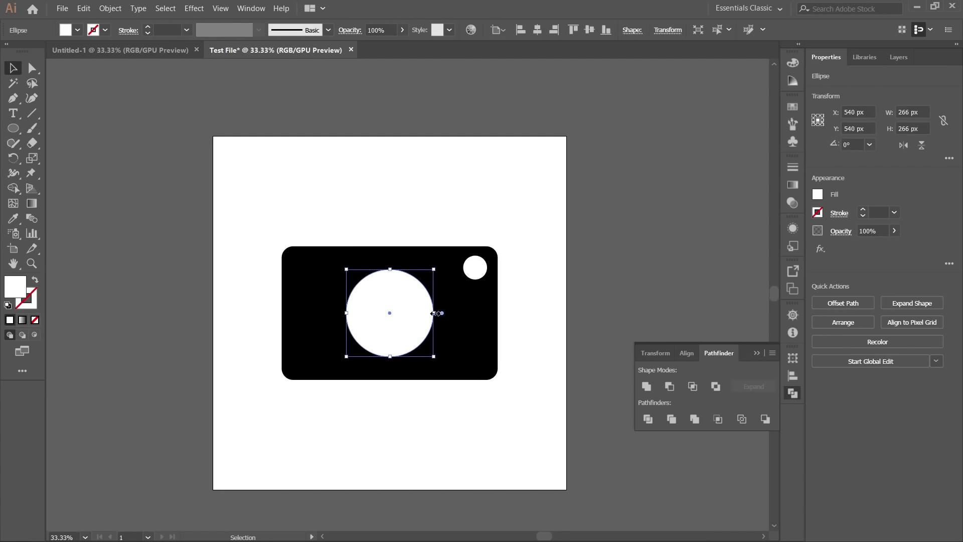
{"action": "mouse_move", "coordinate": [435, 313]}
{"action": "left_mouse_down"}
{"action": "mouse_move", "coordinate": [448, 322]}
{"action": "mouse_move", "coordinate": [441, 313]}
{"action": "left_mouse_up"}
{"action": "left_click", "coordinate": [460, 191]}
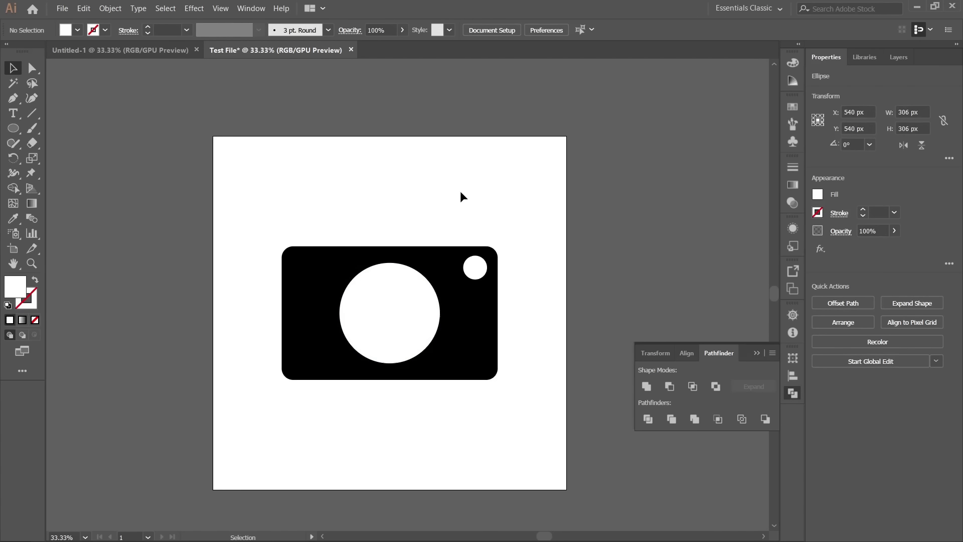
Shrink the small white circle to about 58 px and nudge it closer to the camera body's upper-right corner
{"action": "left_click", "coordinate": [476, 271]}
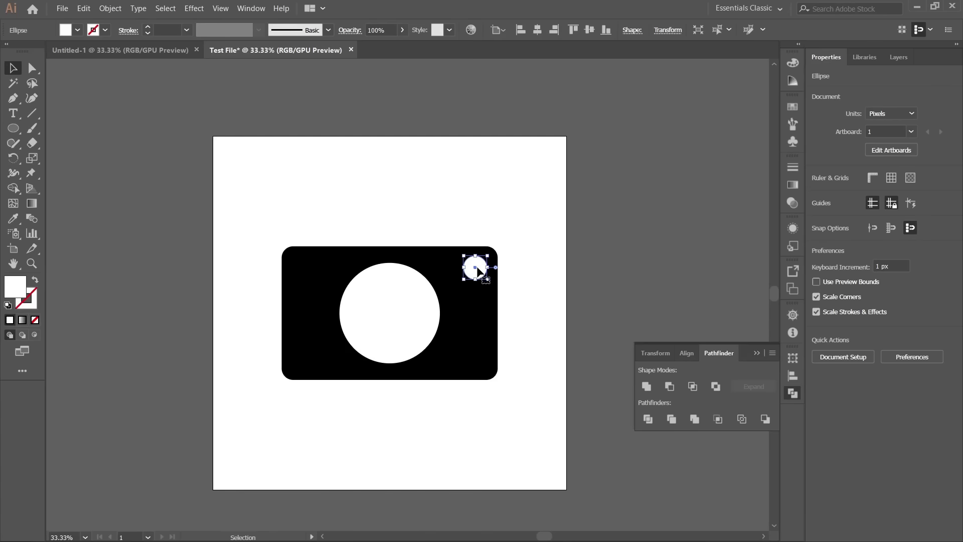
{"action": "left_click_drag", "start_coordinate": [488, 268], "coordinate": [485, 268]}
{"action": "key", "text": "shift+Right"}
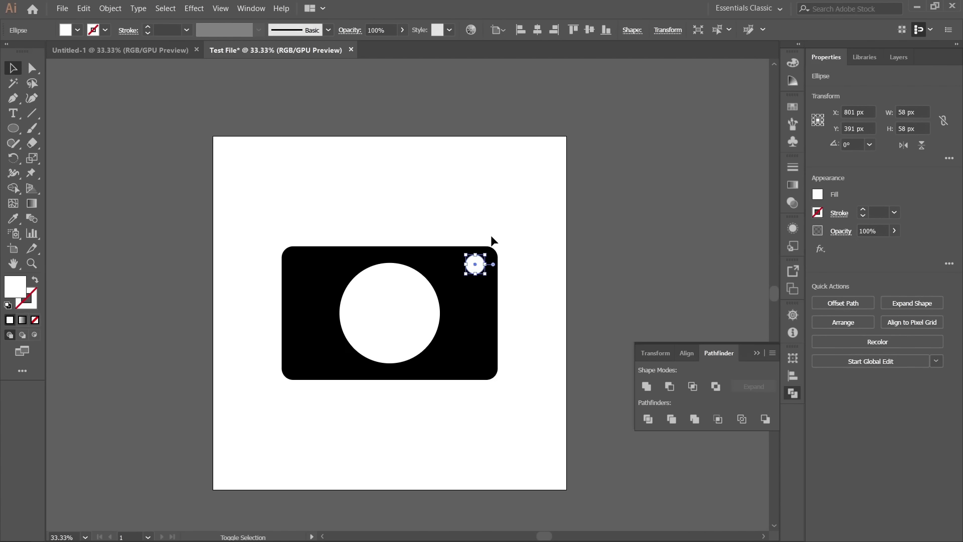
{"action": "key", "text": "shift+Up"}
{"action": "left_click", "coordinate": [486, 190]}
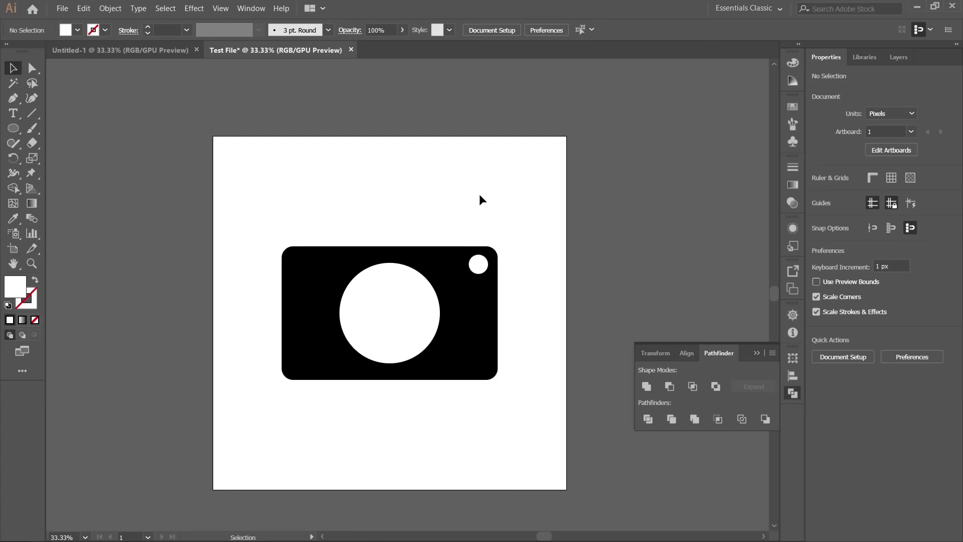
Group the camera body with both circles and move the group slightly down and left of the artboard's centre
{"action": "left_click_drag", "start_coordinate": [293, 201], "coordinate": [516, 405]}
{"action": "key", "text": "ctrl+g"}
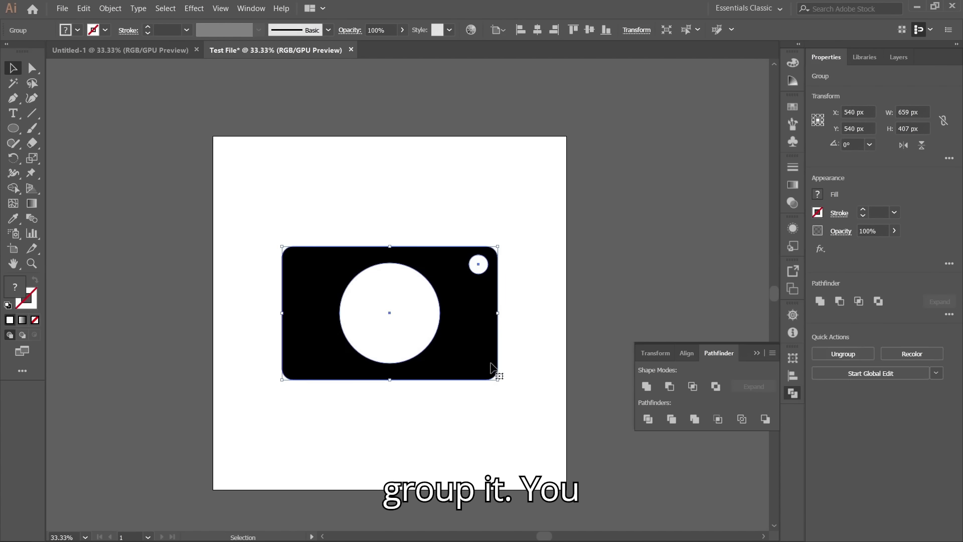
{"action": "left_click_drag", "start_coordinate": [432, 322], "coordinate": [395, 331]}
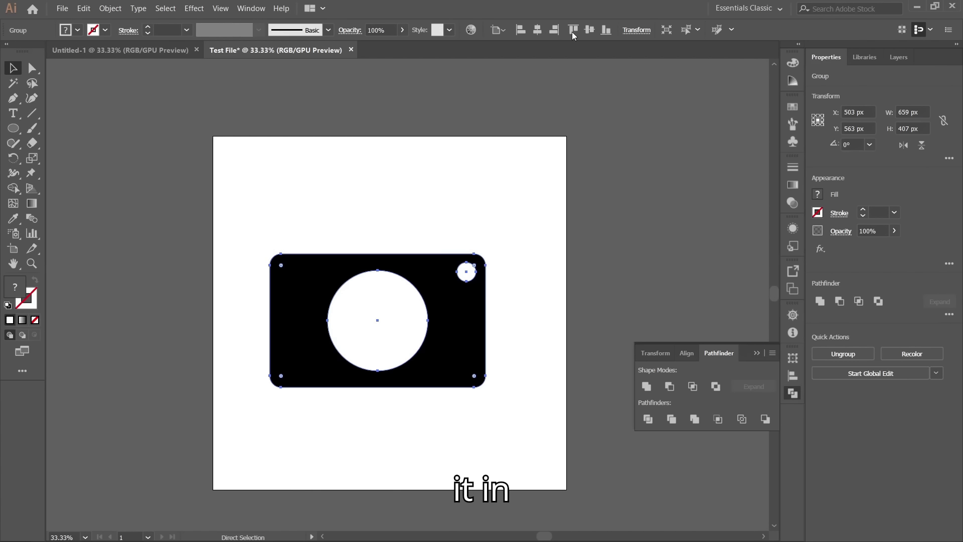
Centre the camera group horizontally and vertically on the artboard
{"action": "key", "text": "ctrl+shift+s"}
{"action": "key", "text": "Escape"}
{"action": "left_click", "coordinate": [535, 31]}
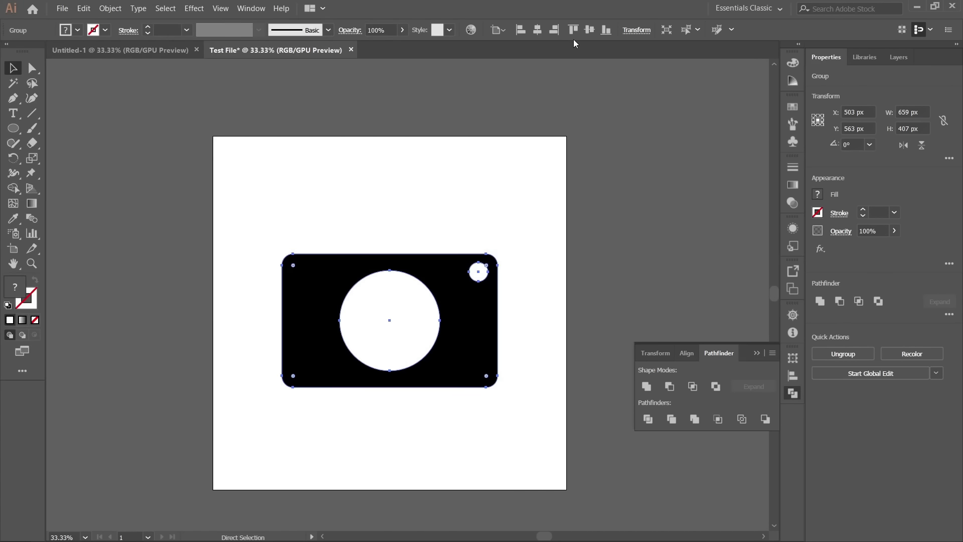
{"action": "left_click", "coordinate": [587, 30]}
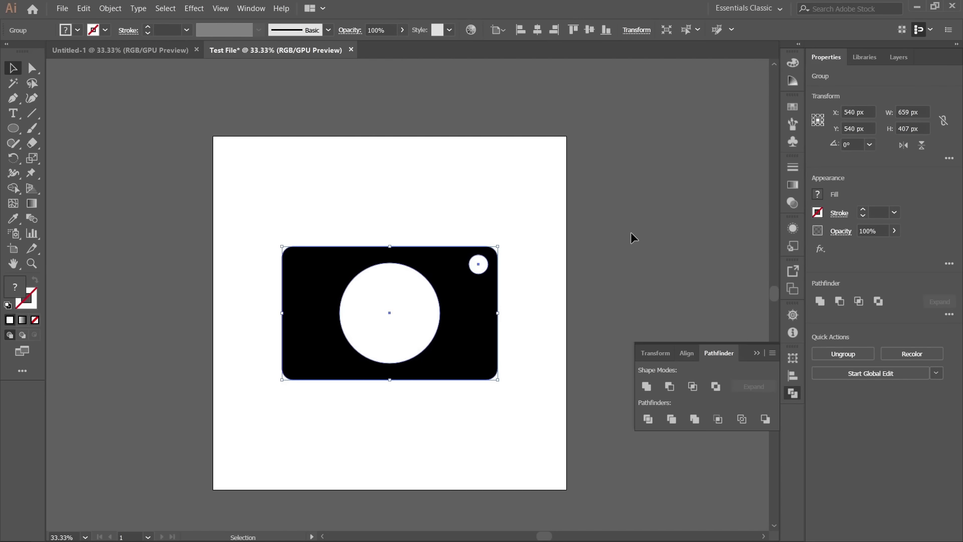
Move the grouped camera partly off the artboard to check whether its circles are hollow, and undo the move
{"action": "left_click", "coordinate": [600, 189]}
{"action": "left_click_drag", "start_coordinate": [263, 207], "coordinate": [653, 247]}
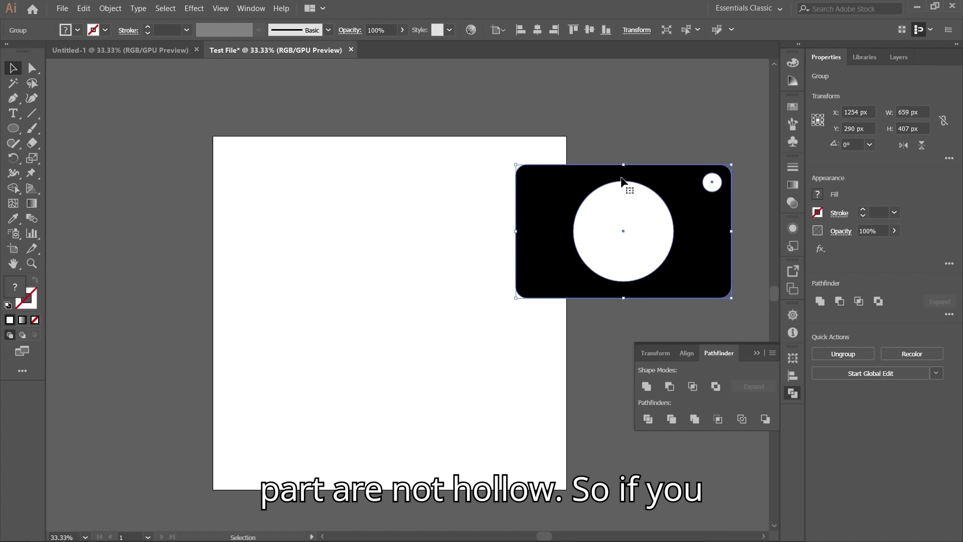
{"action": "key", "text": "ctrl+z"}
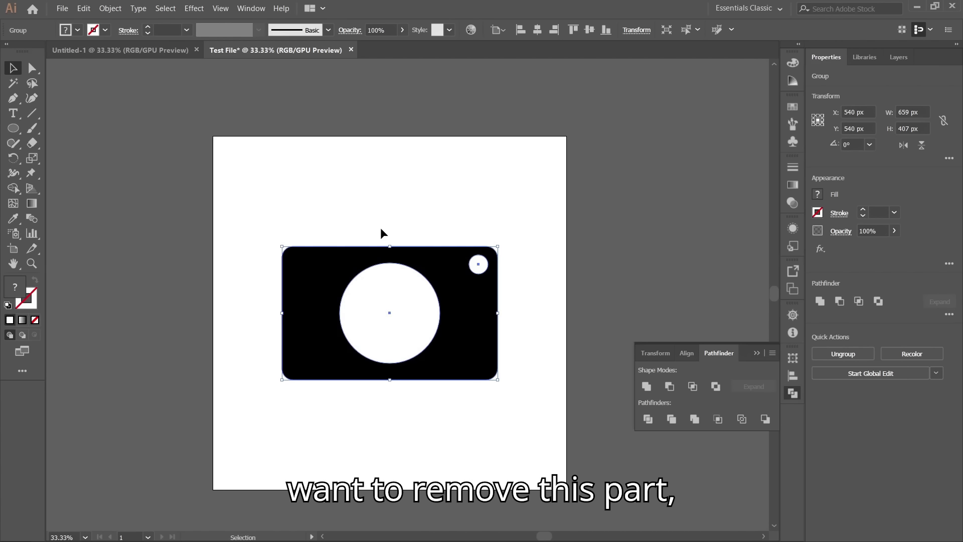
Isolate the camera group and cut both circles out of the body with the Shape Builder tool, leaving isolation
{"action": "double_click", "coordinate": [426, 276]}
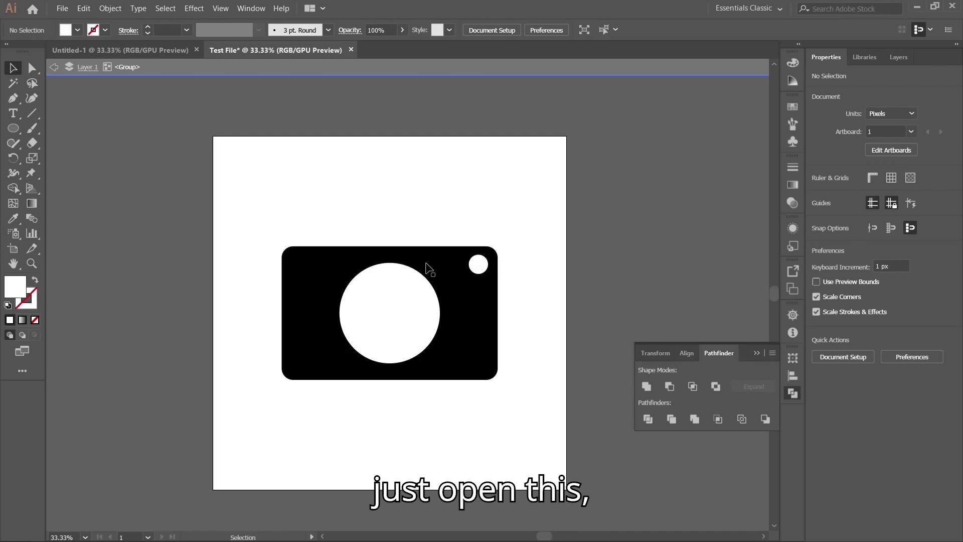
{"action": "left_click", "coordinate": [341, 278]}
{"action": "left_click", "coordinate": [359, 296], "text": "shift"}
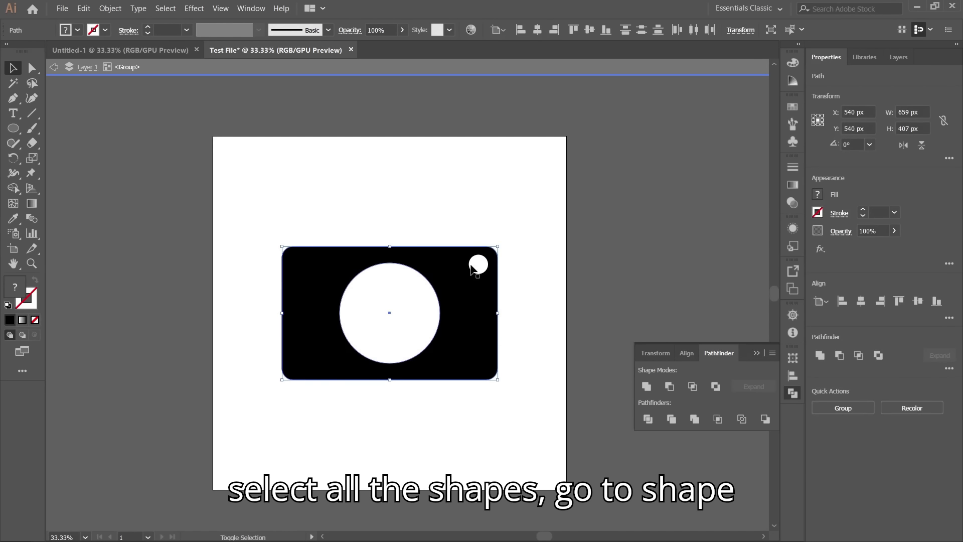
{"action": "left_click", "coordinate": [480, 267], "text": "shift"}
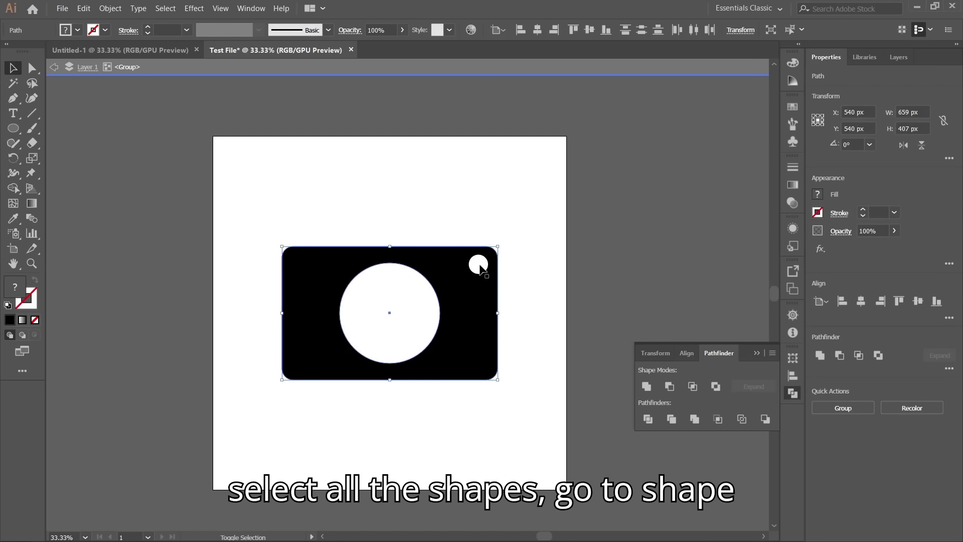
{"action": "left_click", "coordinate": [12, 191]}
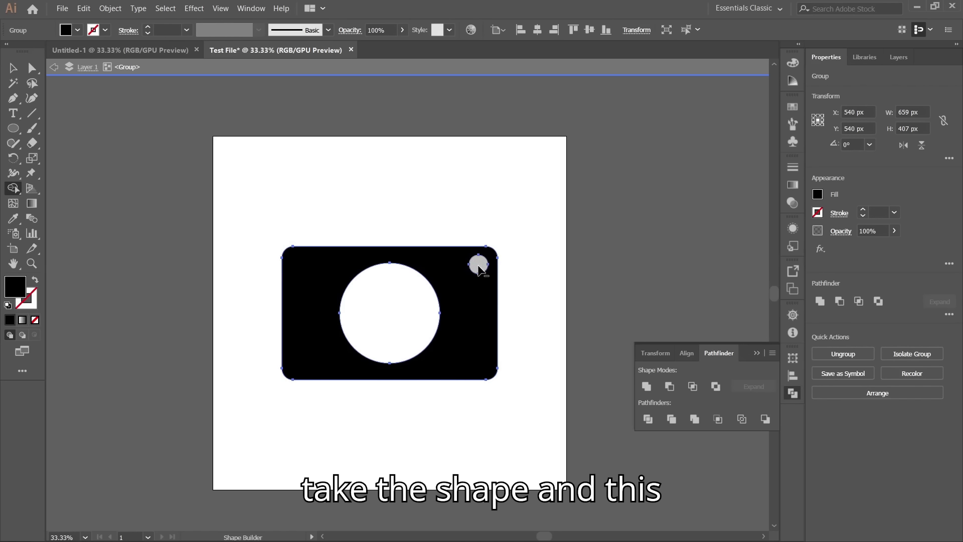
{"action": "key", "text": "Escape"}
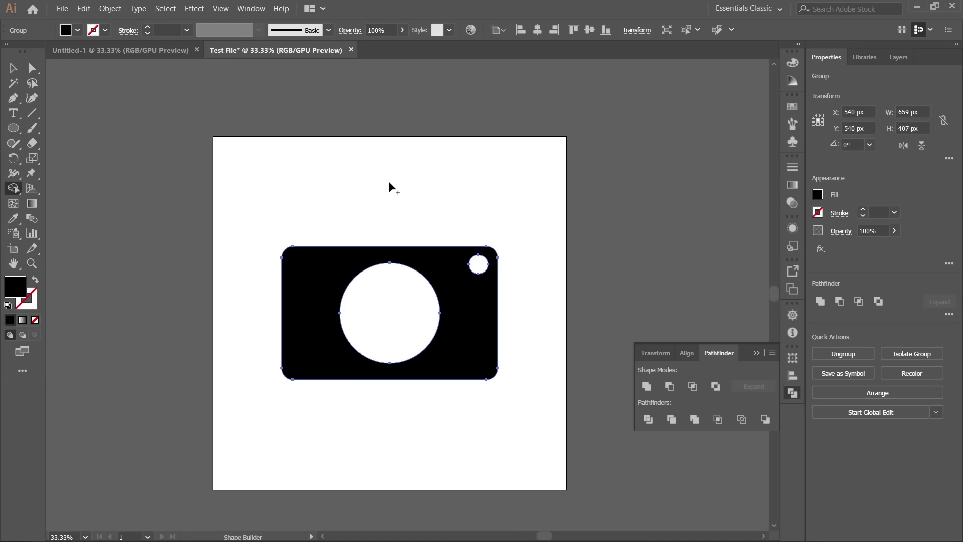
{"action": "key", "text": "v"}
Test the cut-out camera shape by moving it beyond the artboard edge, and undo the move
{"action": "left_click", "coordinate": [382, 162]}
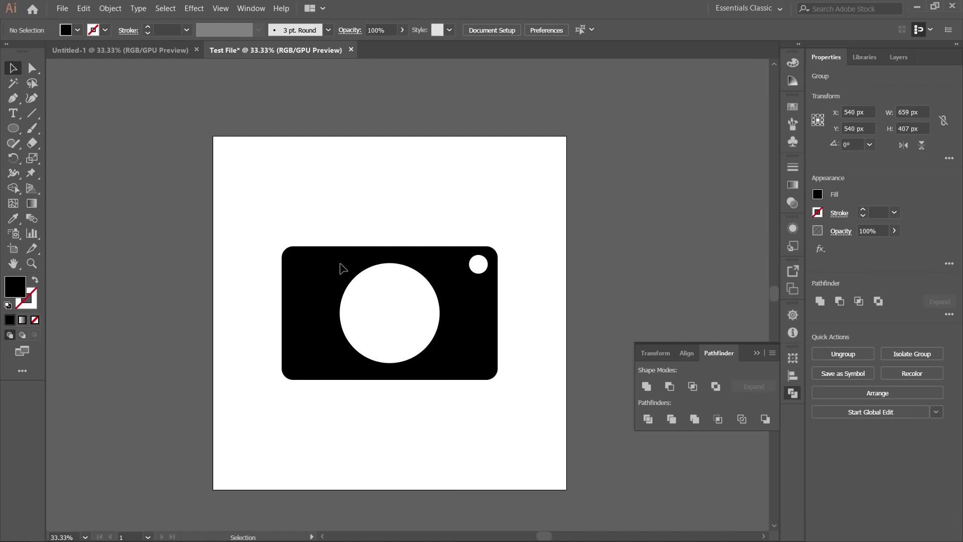
{"action": "left_click_drag", "start_coordinate": [338, 299], "coordinate": [563, 206]}
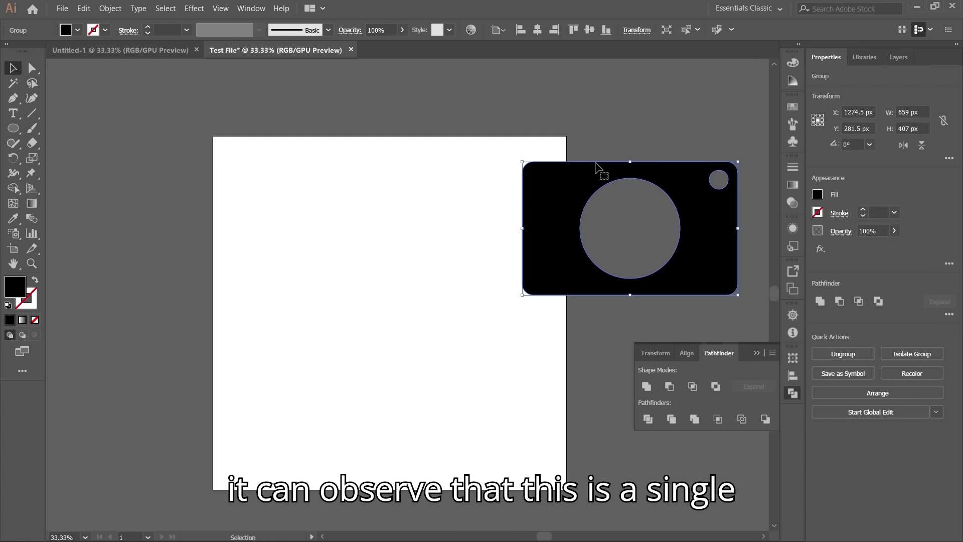
{"action": "key", "text": "ctrl+z"}
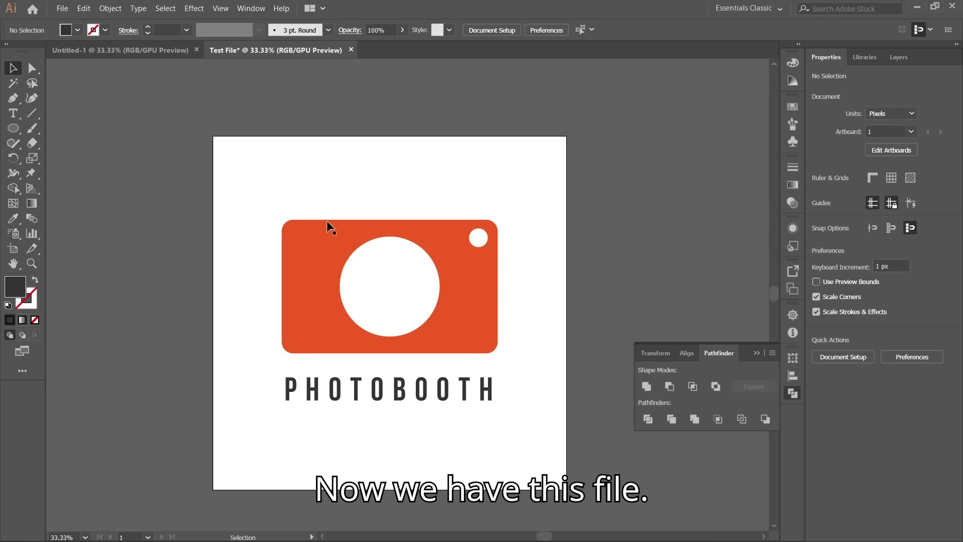
Convert the PHOTOBOOTH text below the camera to outlines and deselect it
{"action": "left_click", "coordinate": [326, 249]}
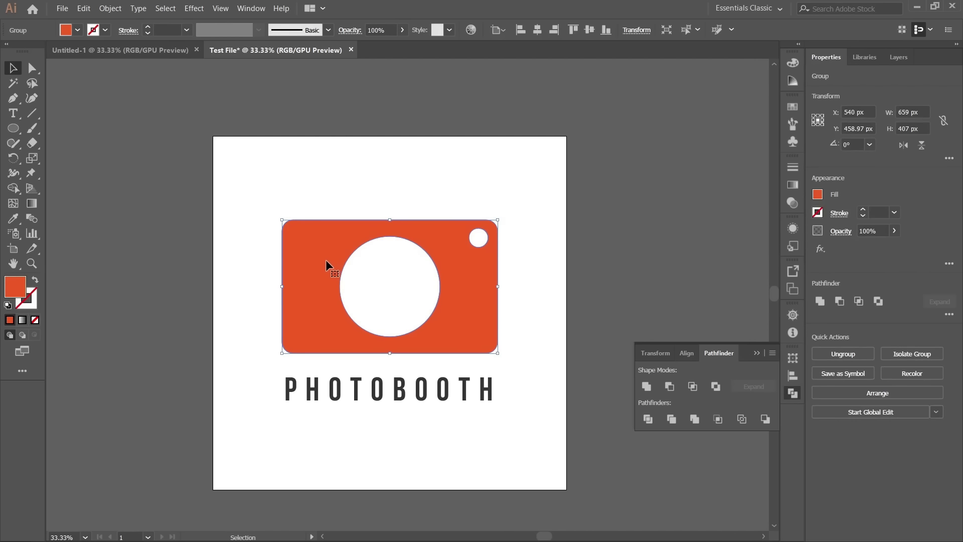
{"action": "left_click", "coordinate": [448, 391]}
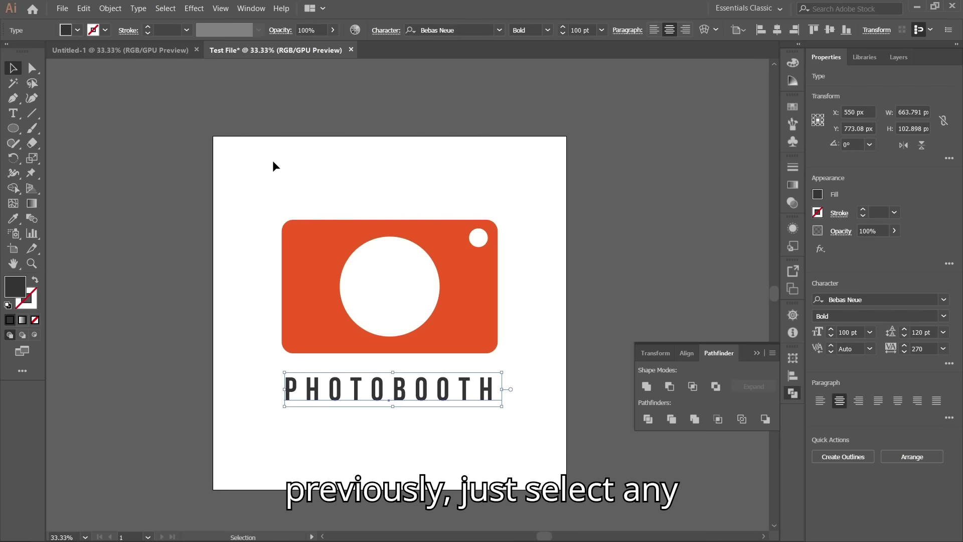
{"action": "left_click", "coordinate": [138, 9]}
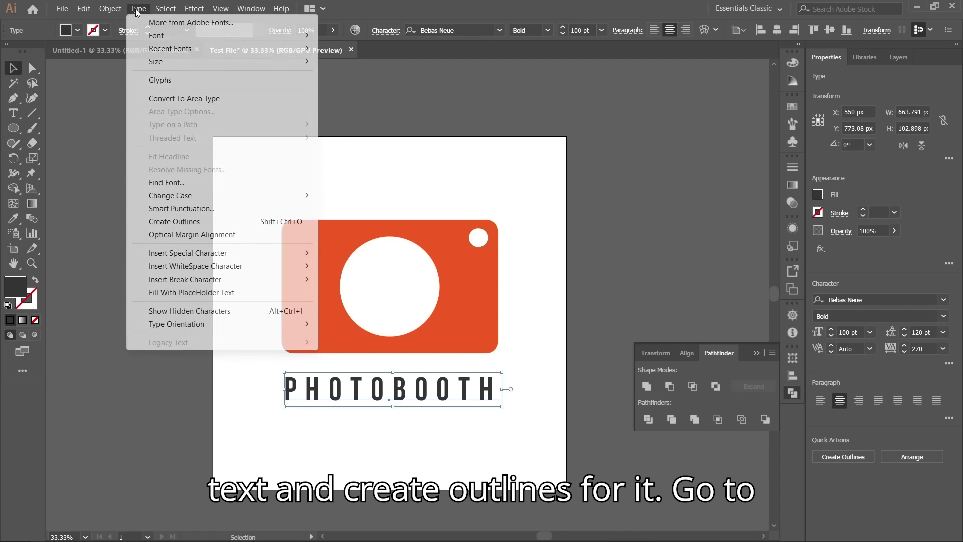
{"action": "left_click", "coordinate": [186, 223]}
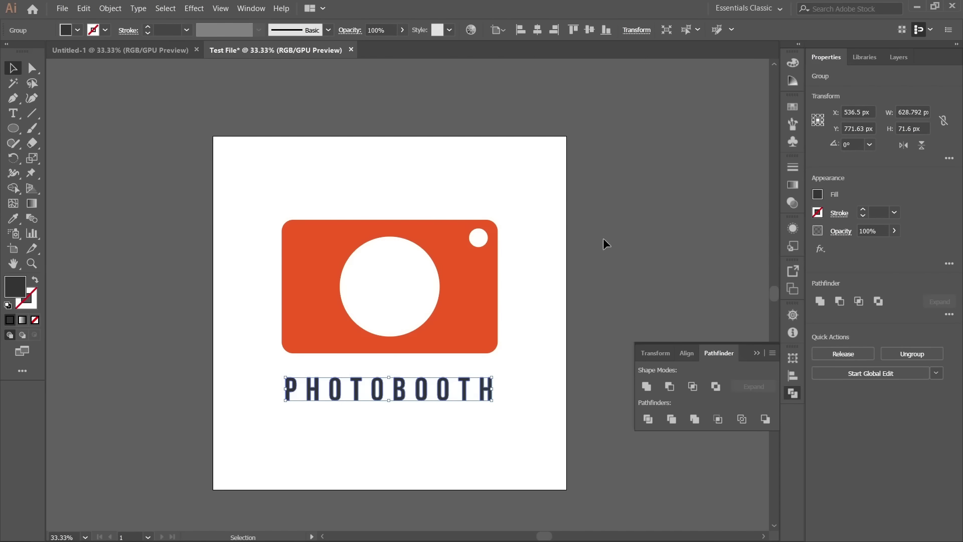
{"action": "left_click", "coordinate": [606, 256]}
Select the camera and the PHOTOBOOTH lettering and save the document as Test File in Downloads in Adobe Illustrator (*.AI) format
{"action": "left_click", "coordinate": [415, 395]}
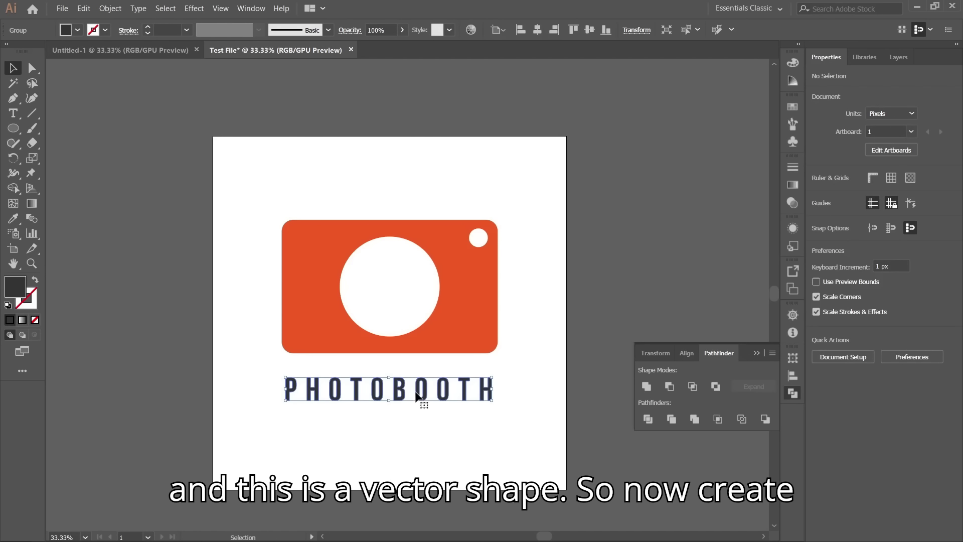
{"action": "left_click", "coordinate": [489, 302], "text": "shift"}
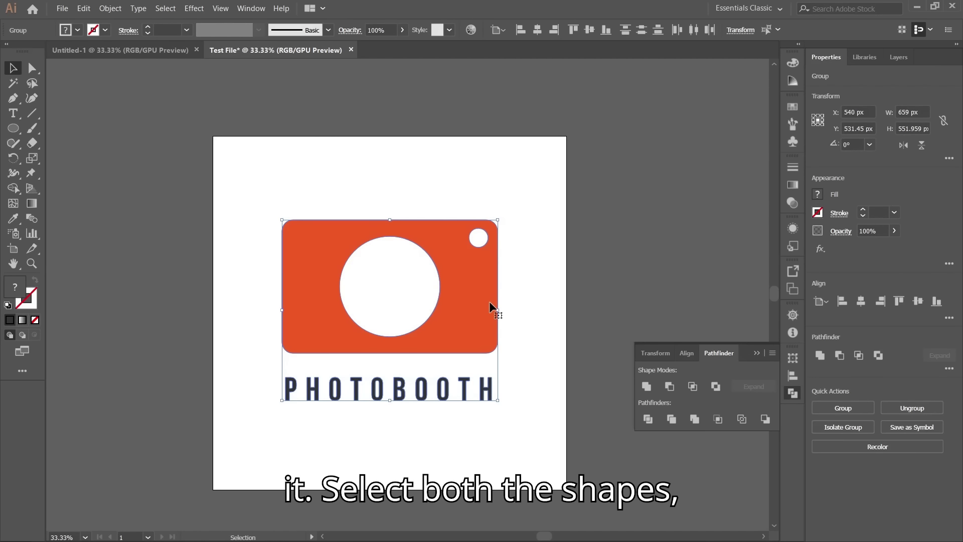
{"action": "left_click", "coordinate": [61, 9]}
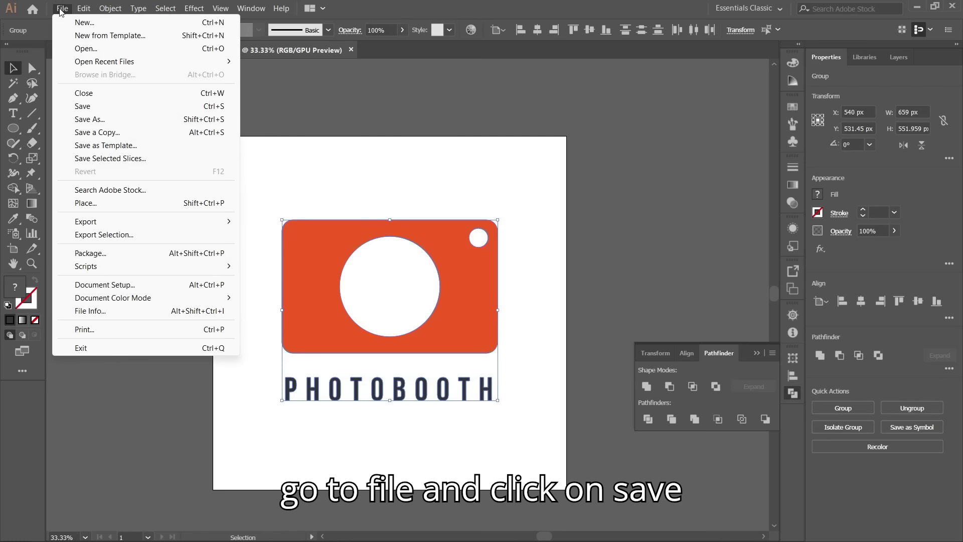
{"action": "left_click", "coordinate": [123, 120]}
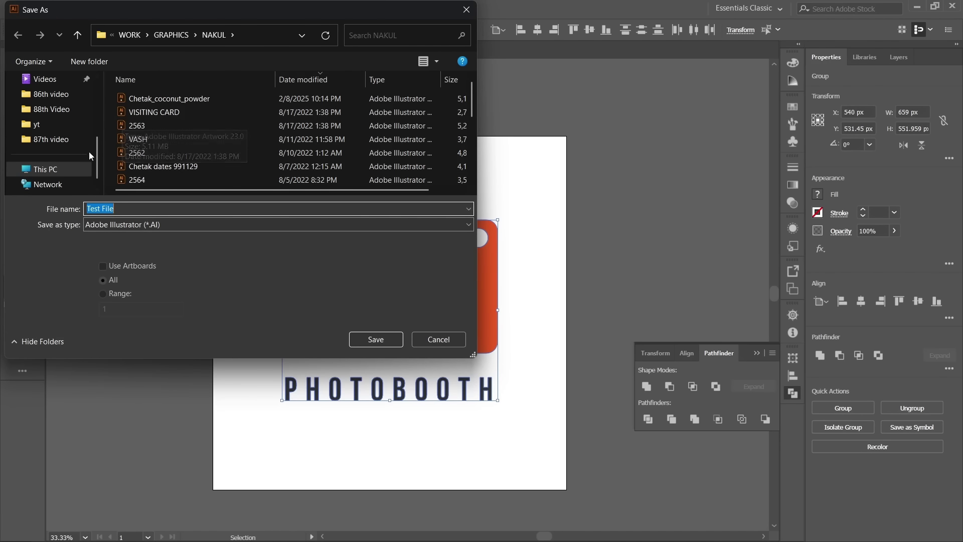
{"action": "scroll", "coordinate": [60, 94], "scroll_direction": "up", "scroll_amount": 3}
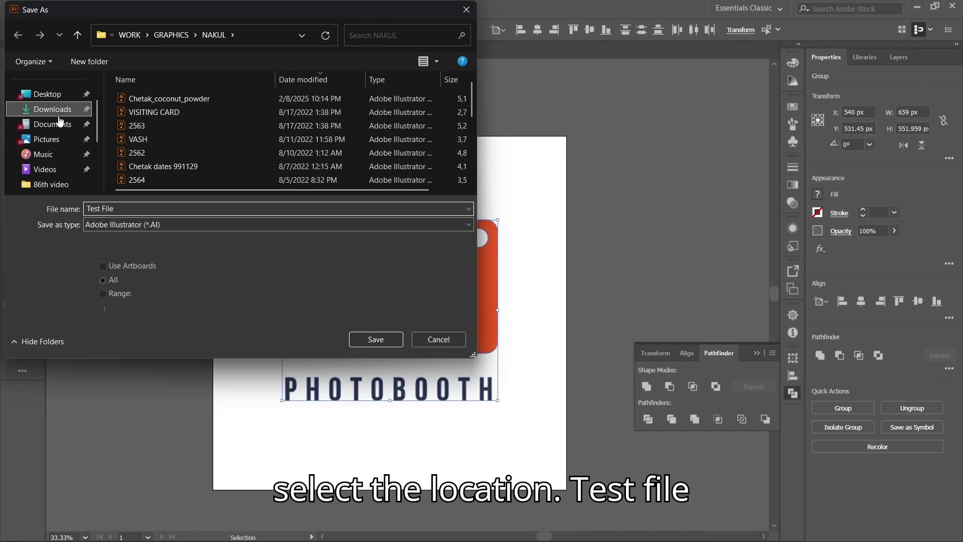
{"action": "left_click", "coordinate": [55, 111]}
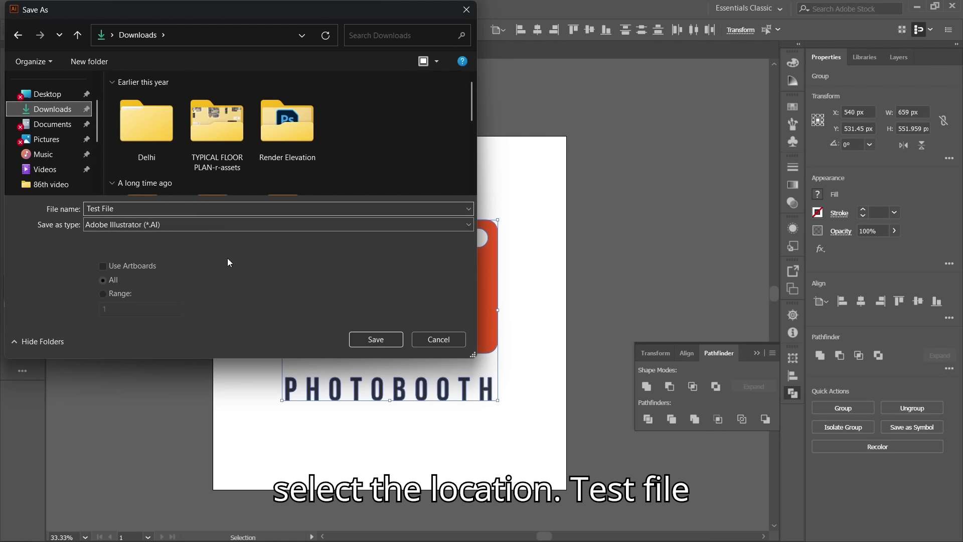
{"action": "left_click", "coordinate": [231, 225]}
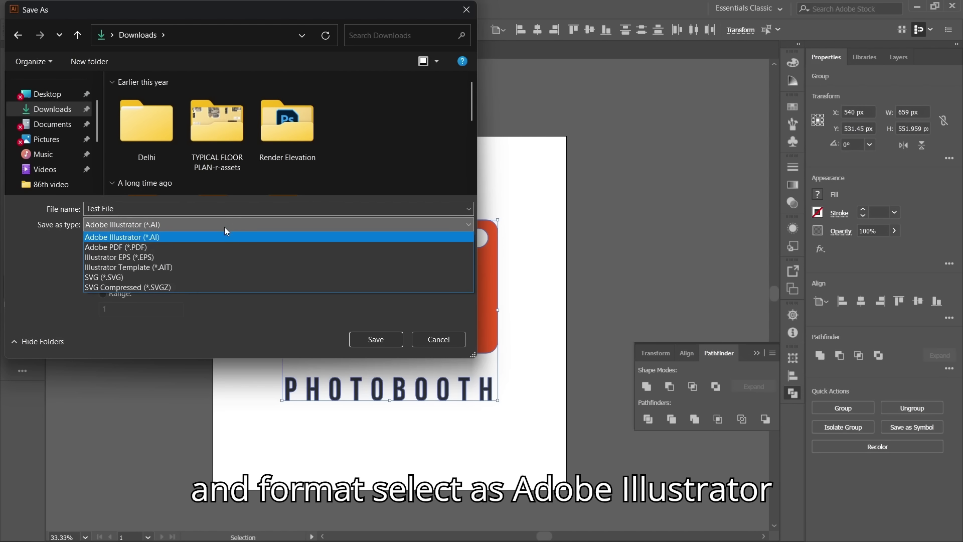
{"action": "left_click", "coordinate": [387, 343]}
{"action": "left_click", "coordinate": [387, 342]}
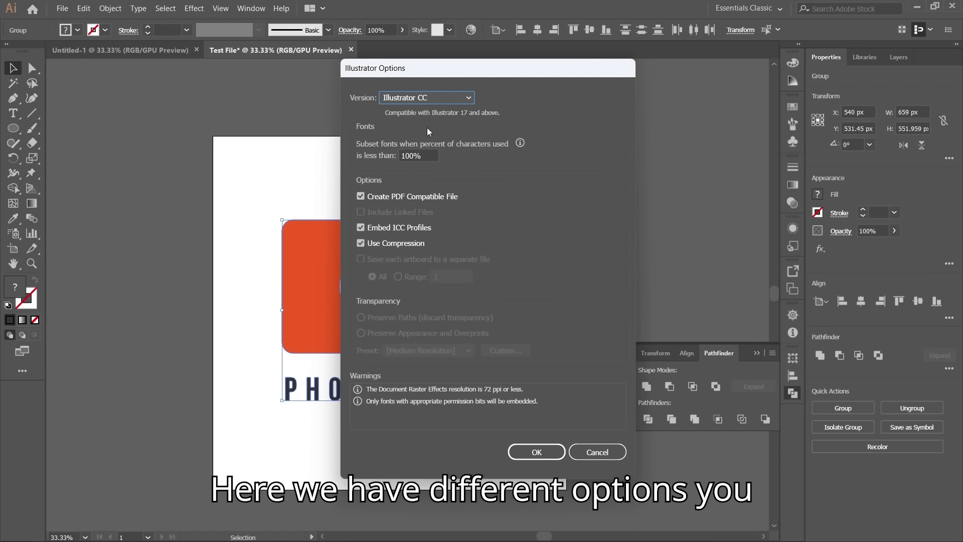
Keep Illustrator CC as the file version, accept the save options and deselect the artwork
{"action": "left_click_drag", "start_coordinate": [403, 72], "coordinate": [351, 70]}
{"action": "left_click", "coordinate": [359, 98]}
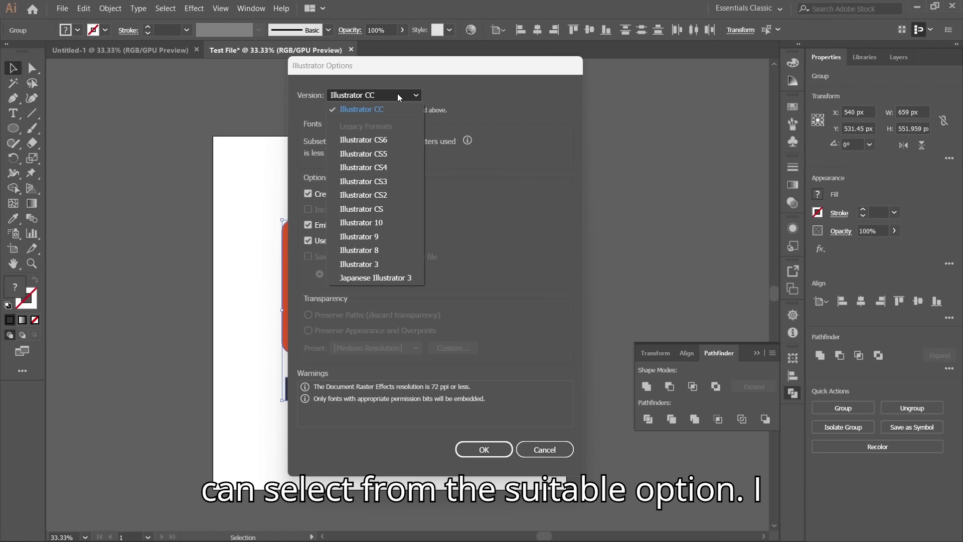
{"action": "left_click", "coordinate": [376, 109]}
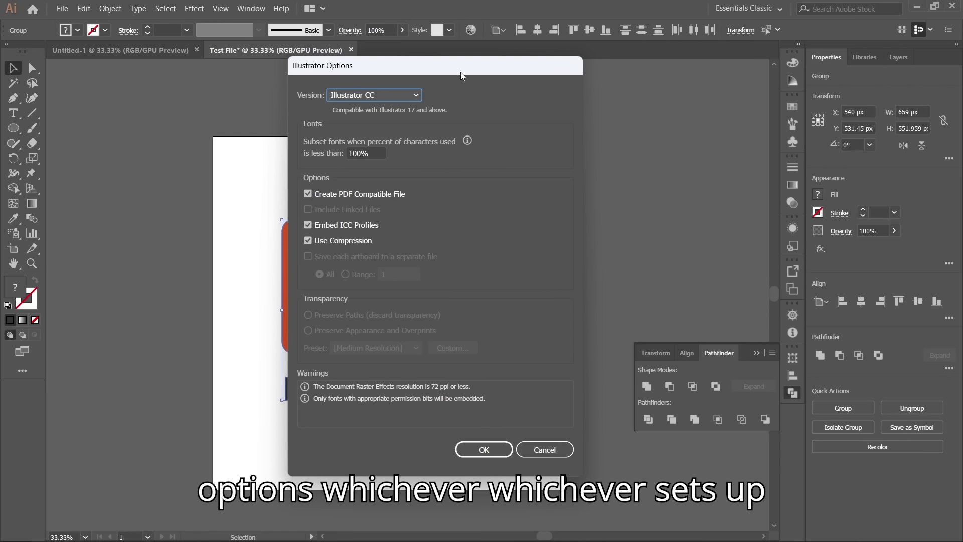
{"action": "left_click_drag", "start_coordinate": [462, 72], "coordinate": [464, 83]}
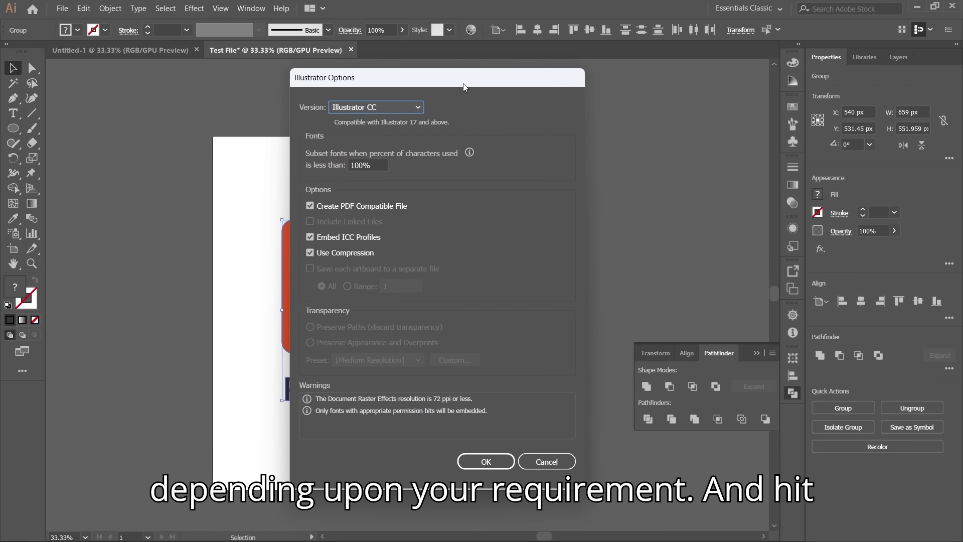
{"action": "left_click", "coordinate": [500, 456]}
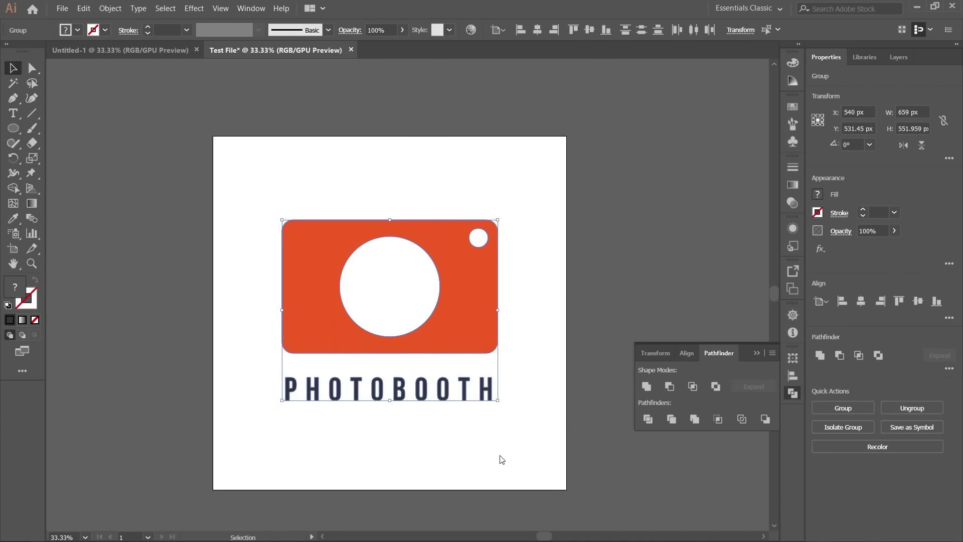
{"action": "left_click", "coordinate": [585, 246]}
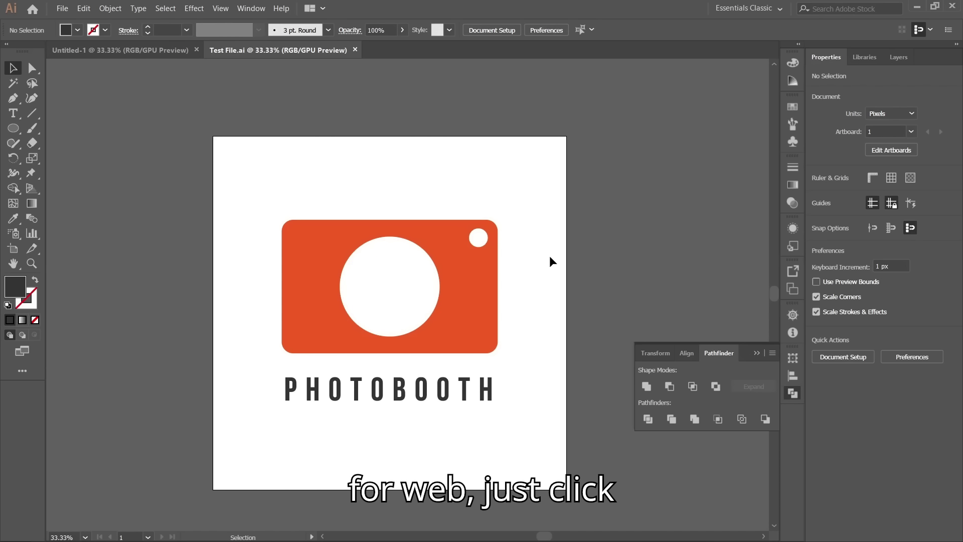
Start a PNG export of Test File to the Downloads folder with Use Artboards enabled for all artboards
{"action": "left_click", "coordinate": [63, 9]}
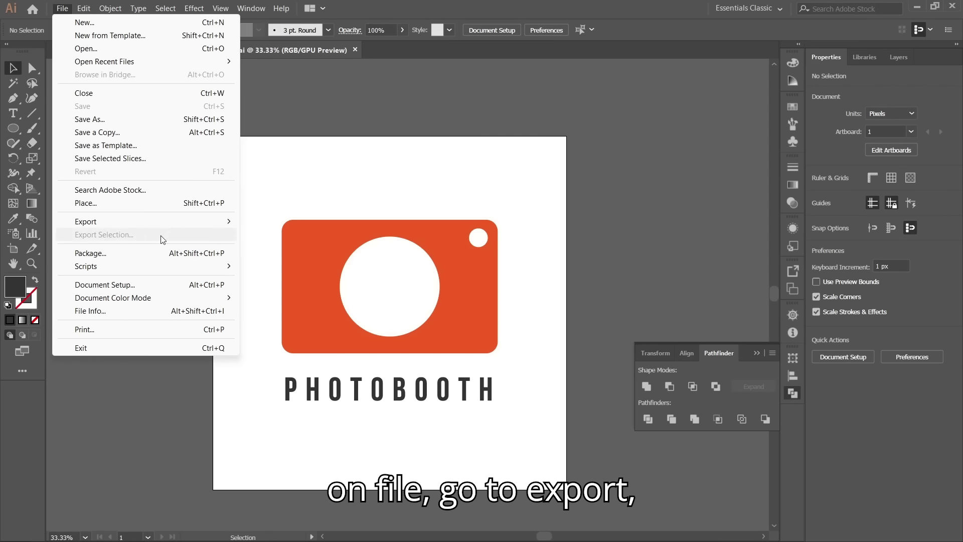
{"action": "mouse_move", "coordinate": [179, 229]}
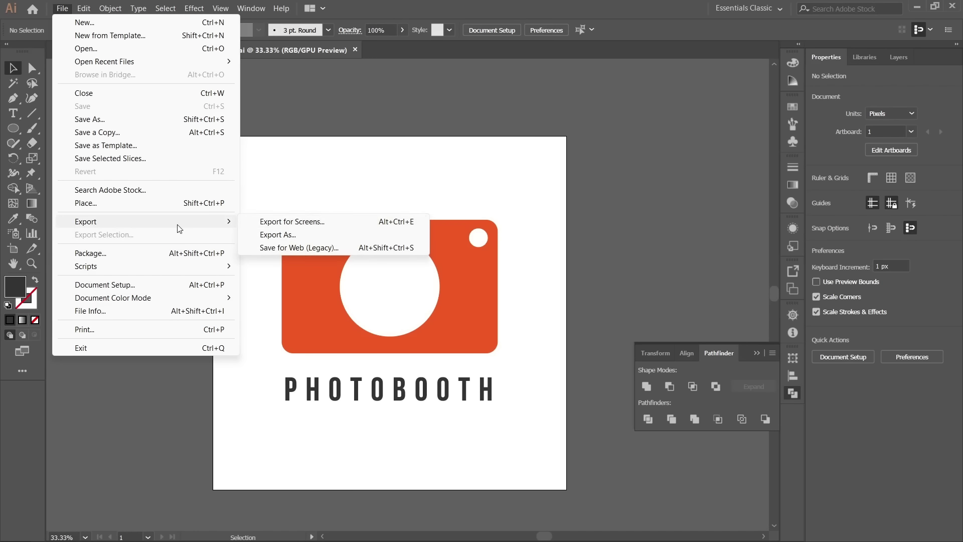
{"action": "left_click", "coordinate": [266, 234]}
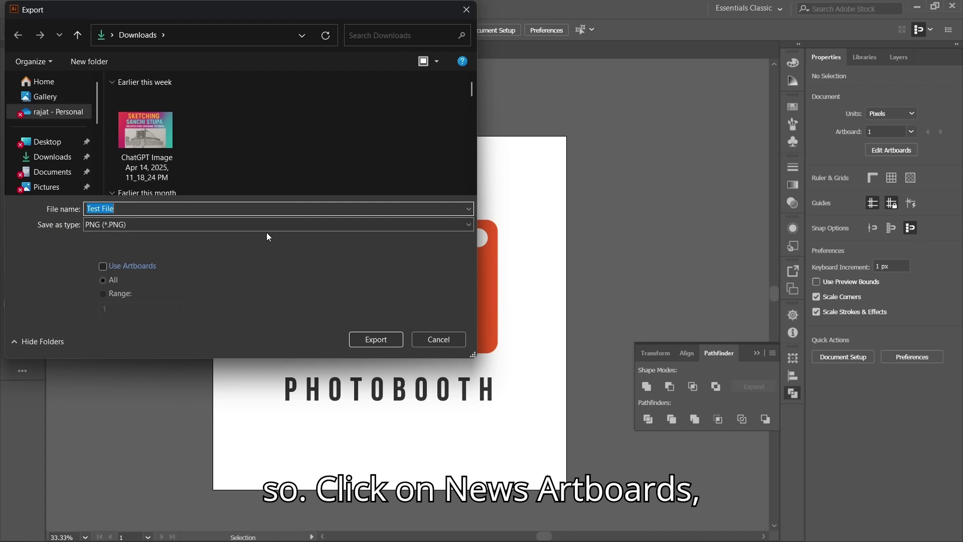
{"action": "left_click", "coordinate": [104, 266]}
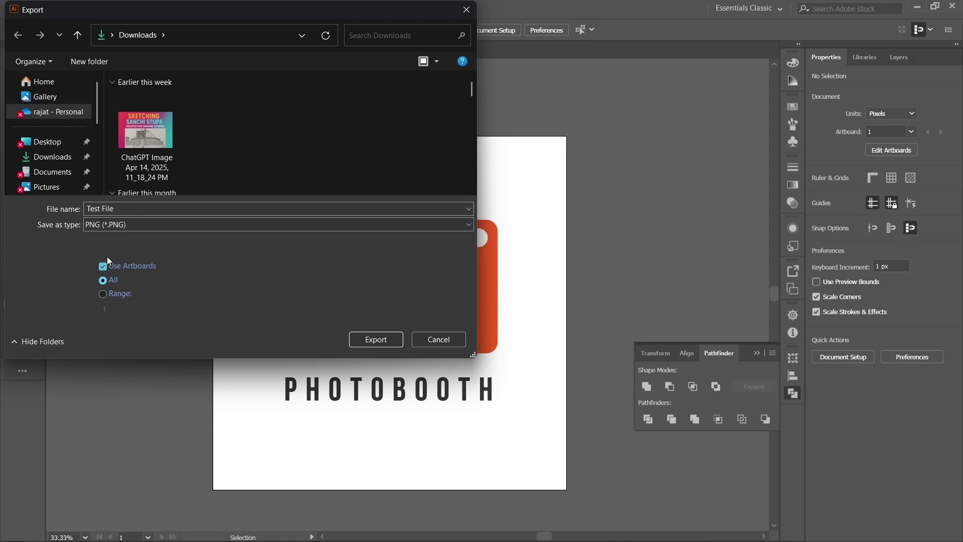
Collapse the Earlier this week, Earlier this month, Last month and Earlier this year groups in the Downloads listing
{"action": "left_click", "coordinate": [110, 83]}
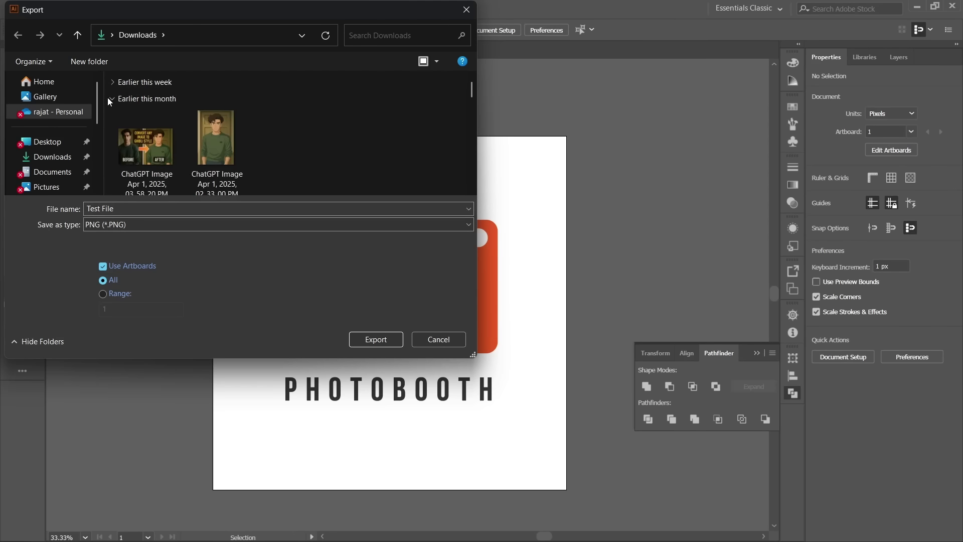
{"action": "left_click", "coordinate": [111, 98]}
{"action": "left_click", "coordinate": [112, 117]}
{"action": "left_click", "coordinate": [113, 132]}
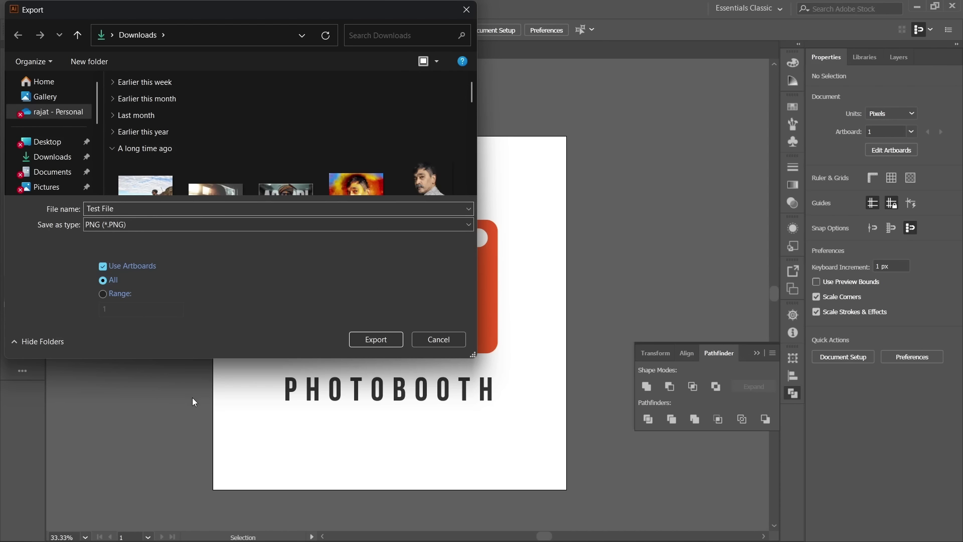
Export Test File as PNG (*.PNG) at High (300 ppi) resolution with Type Optimized (Hinted) anti-aliasing and a transparent background
{"action": "left_click", "coordinate": [123, 224]}
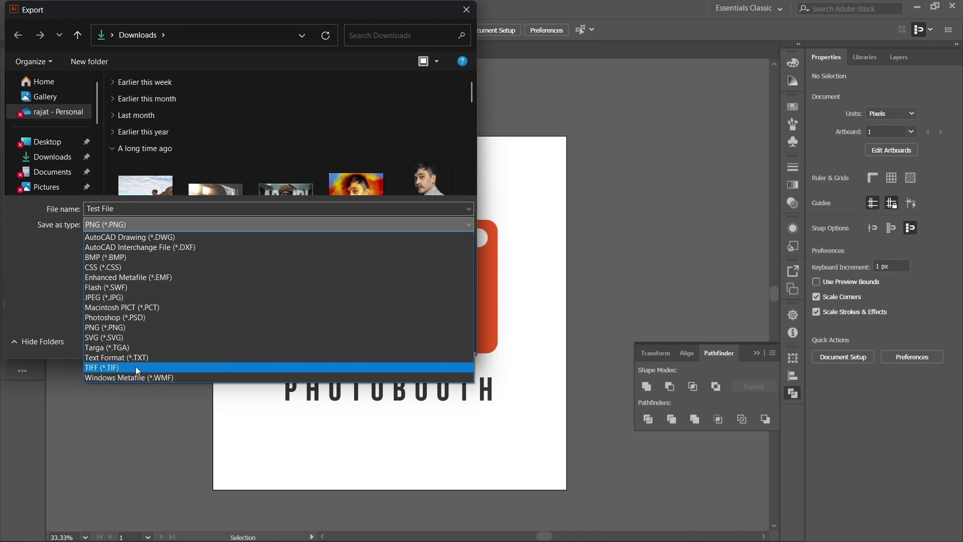
{"action": "left_click", "coordinate": [117, 328]}
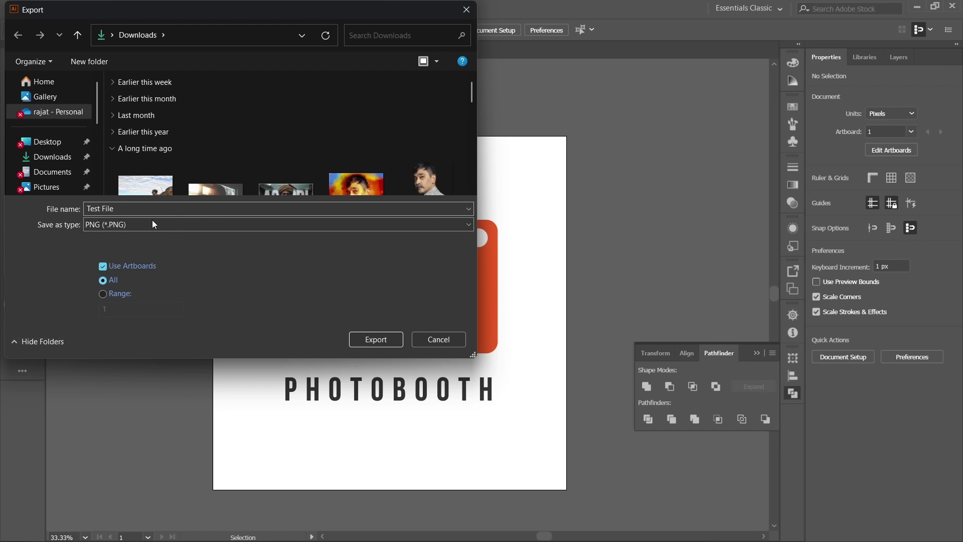
{"action": "left_click", "coordinate": [389, 338]}
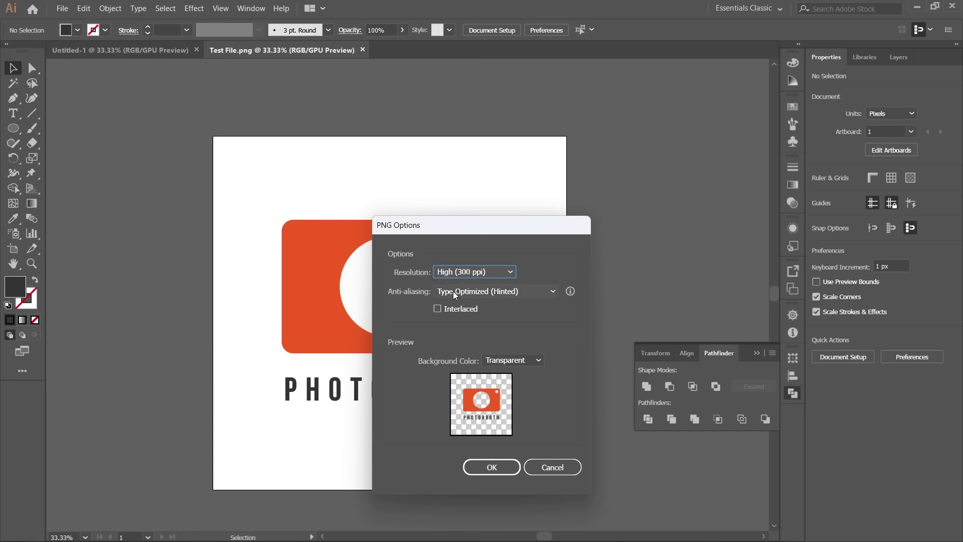
{"action": "left_click", "coordinate": [467, 267]}
{"action": "left_click", "coordinate": [462, 314]}
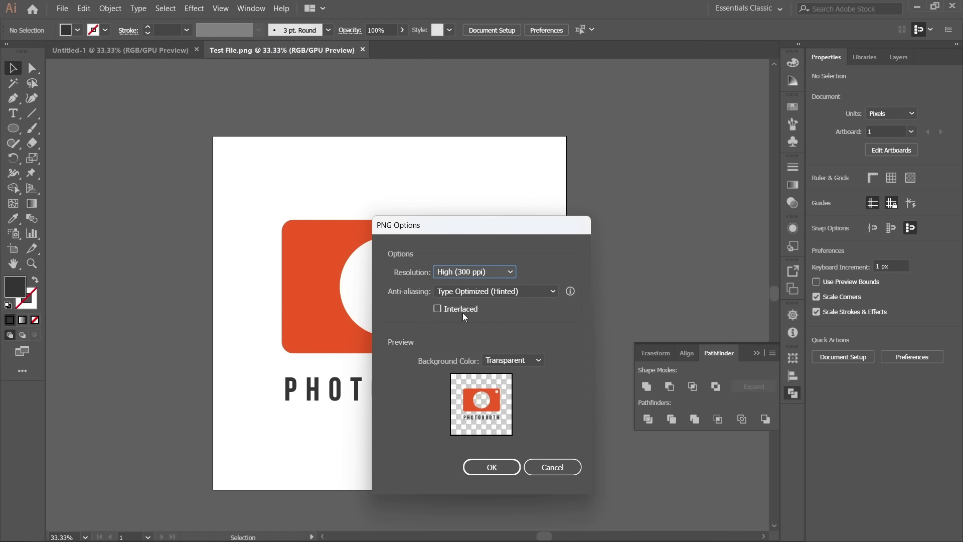
{"action": "left_click", "coordinate": [492, 467]}
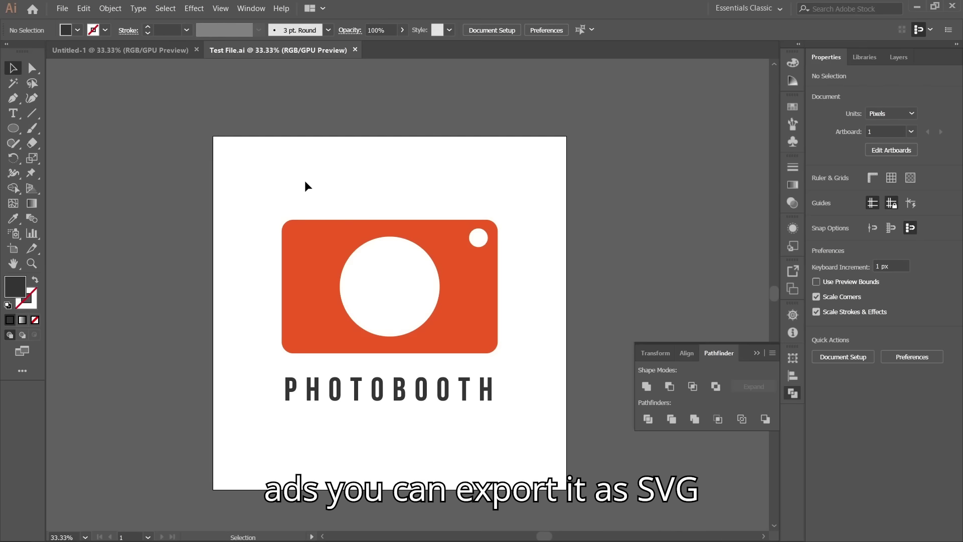
Export Test File to Downloads as SVG (*.SVG) with Internal CSS styling, SVG font, preserved images, Layer Names IDs and 2 decimals
{"action": "left_click", "coordinate": [59, 10]}
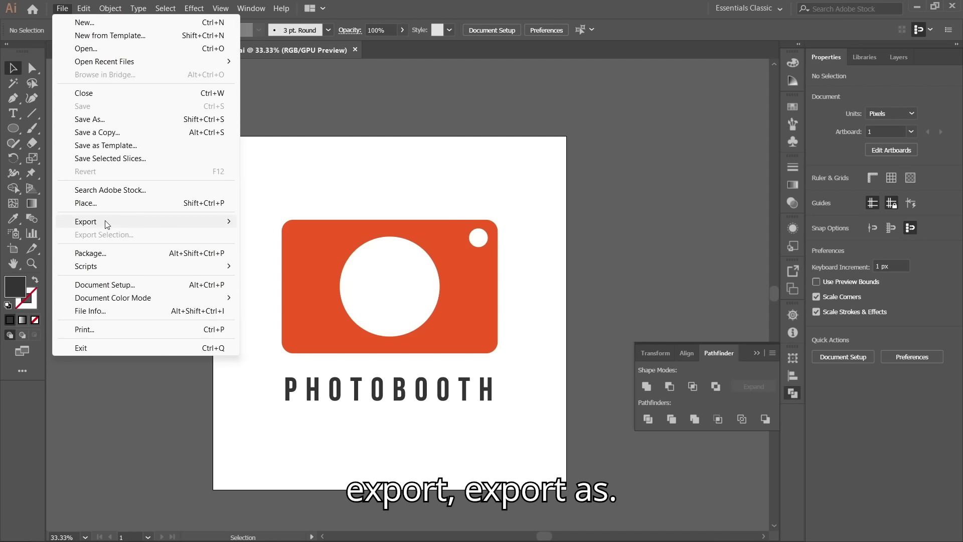
{"action": "mouse_move", "coordinate": [103, 223]}
{"action": "left_click", "coordinate": [292, 236]}
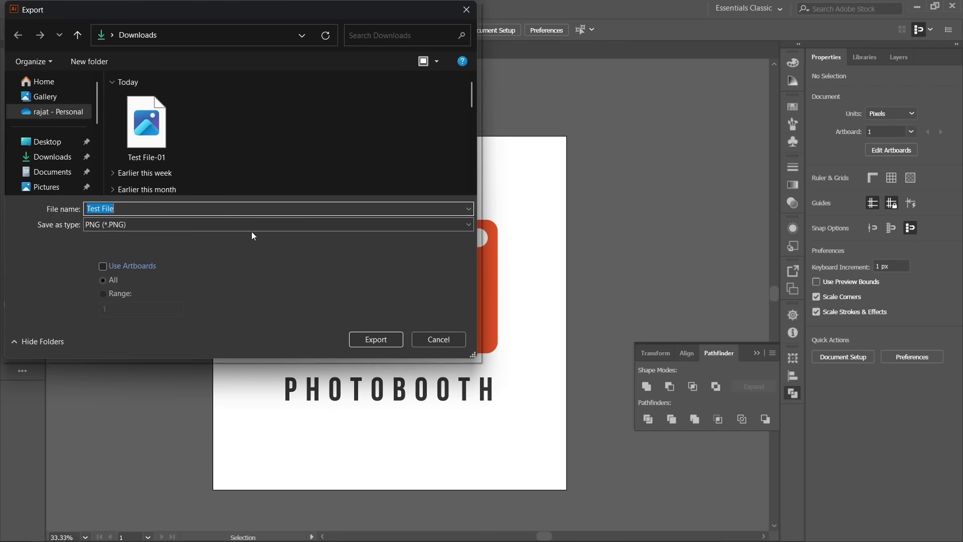
{"action": "left_click", "coordinate": [225, 223]}
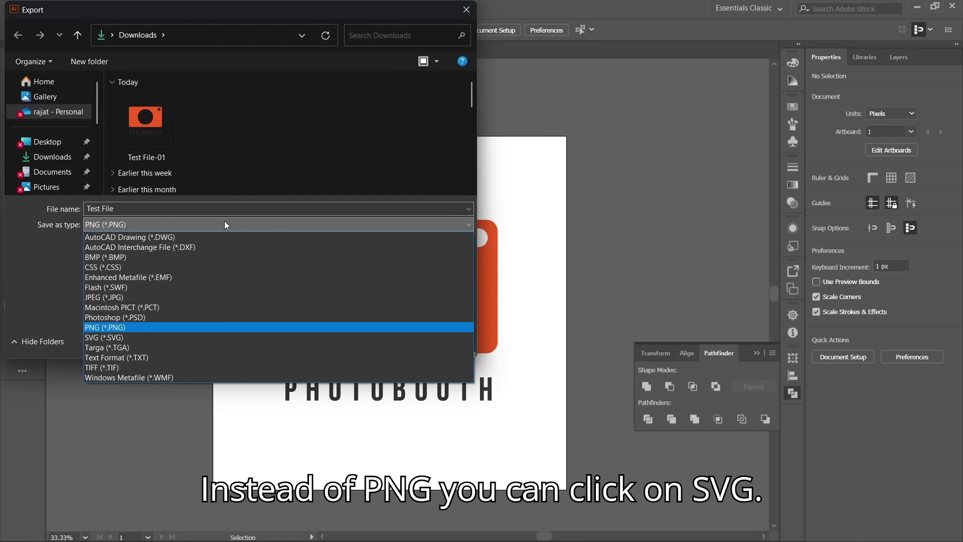
{"action": "left_click", "coordinate": [155, 338]}
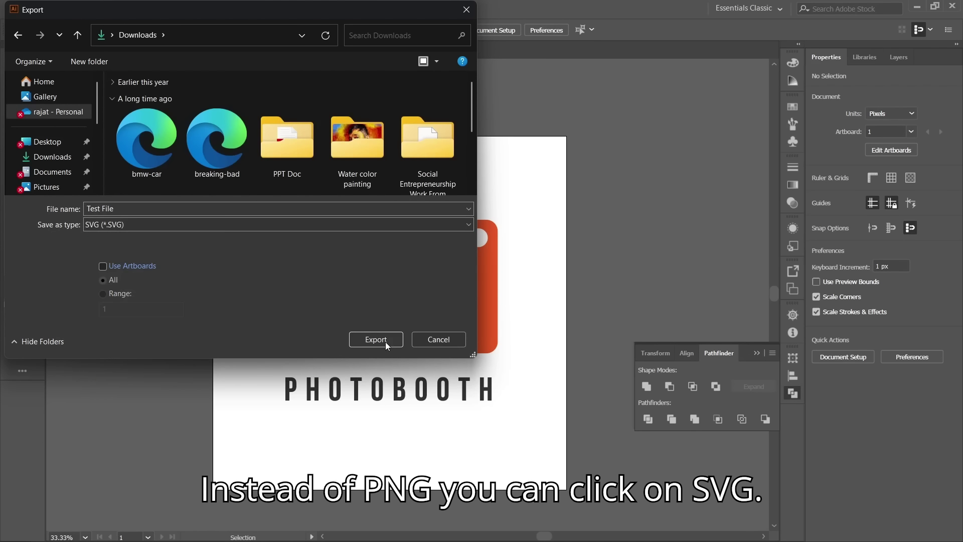
{"action": "left_click", "coordinate": [376, 339]}
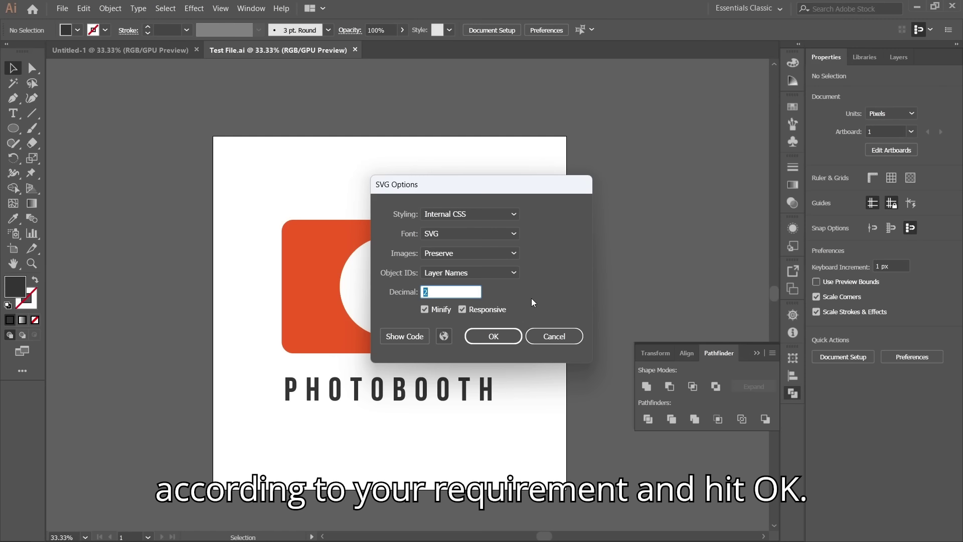
{"action": "left_click", "coordinate": [483, 333]}
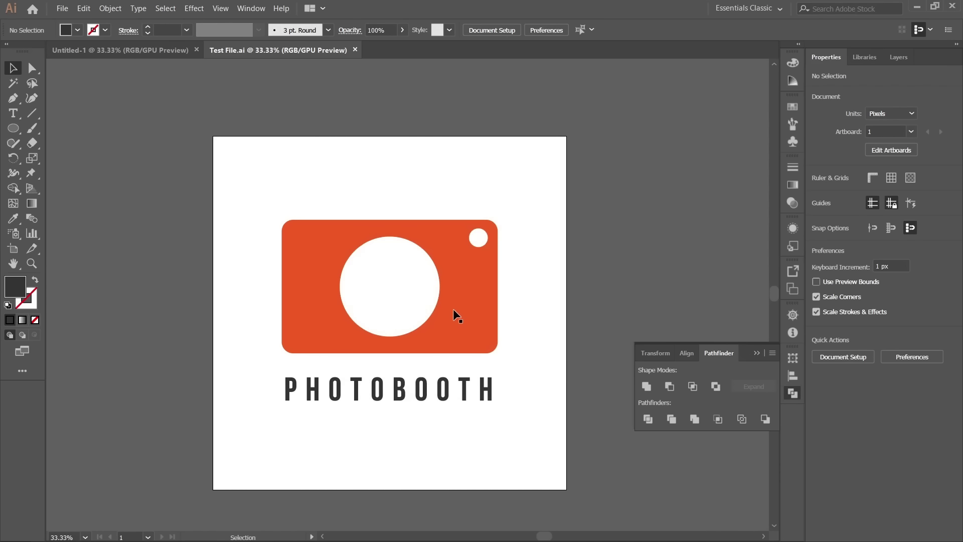